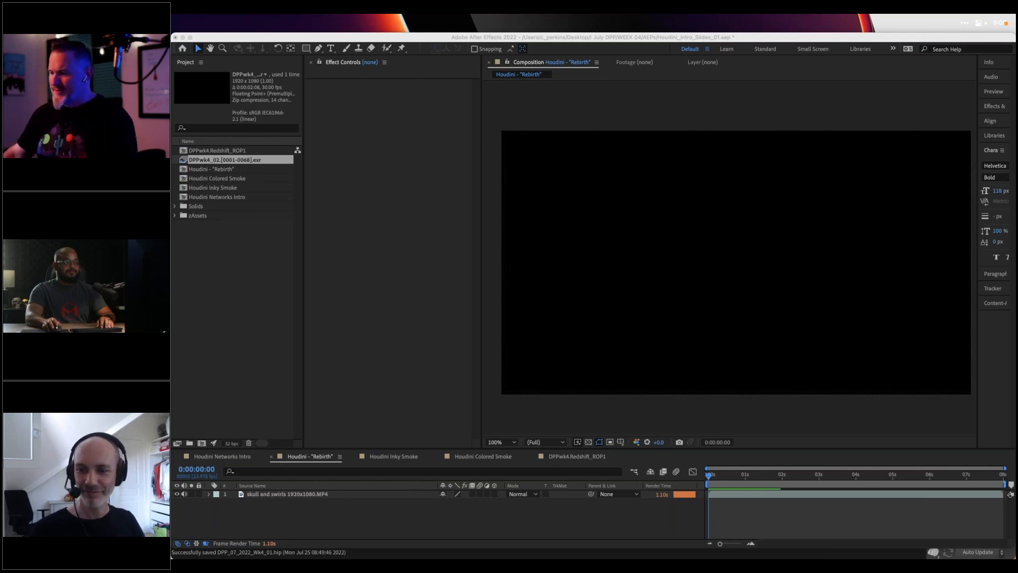
Switch to the Chrome browser and show the Maxon Training Team YouTube channel
mouse_move(337, 536)
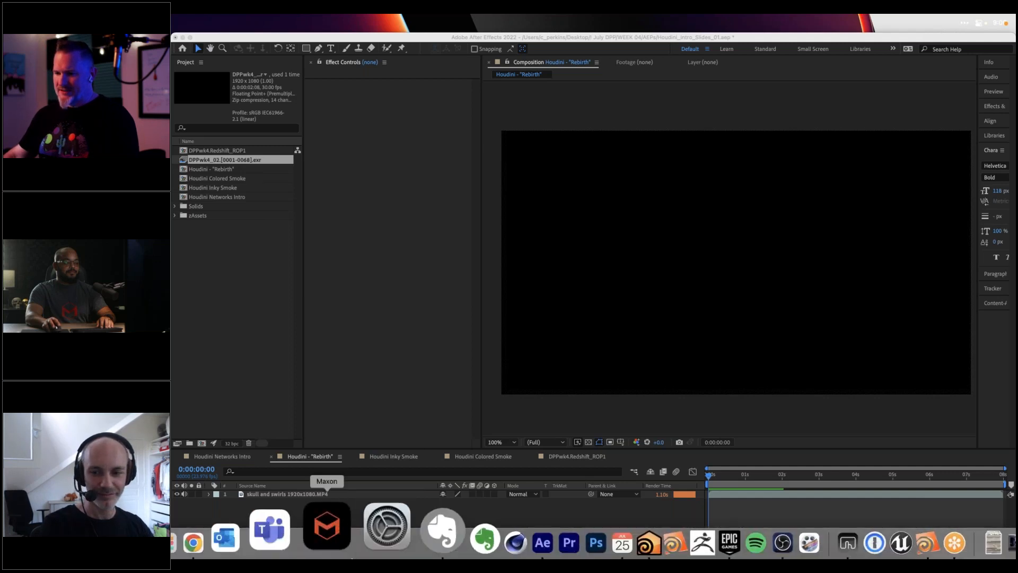
left_click(264, 533)
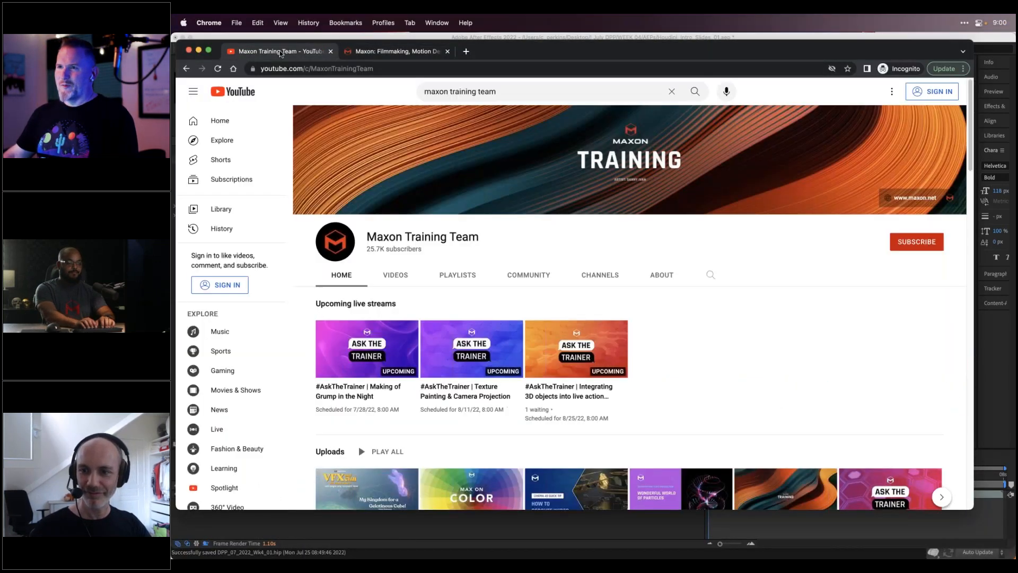
left_click(281, 52)
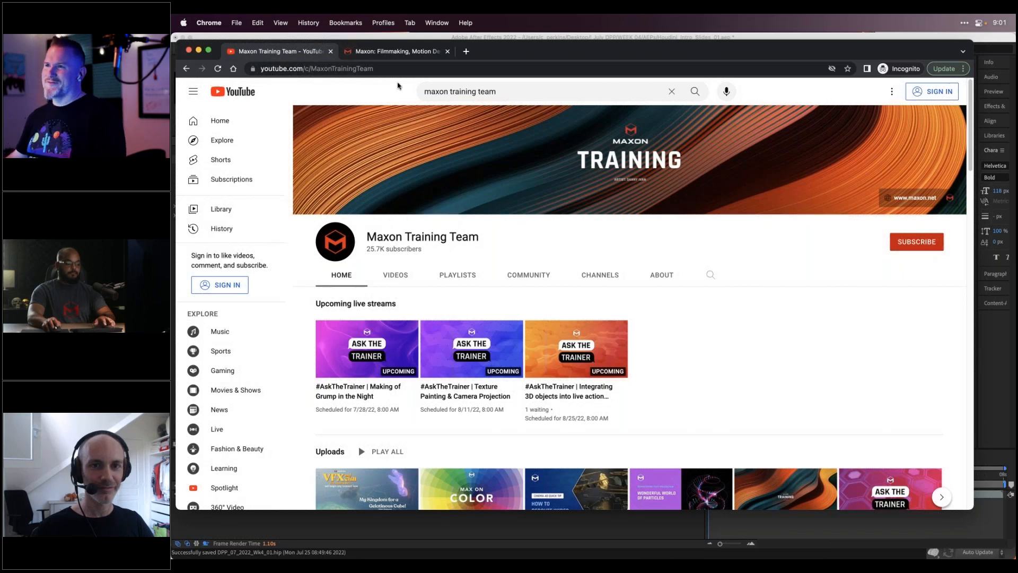
Open the Events page of the Maxon website, look through the upcoming events, and close both browser tabs
left_click(395, 51)
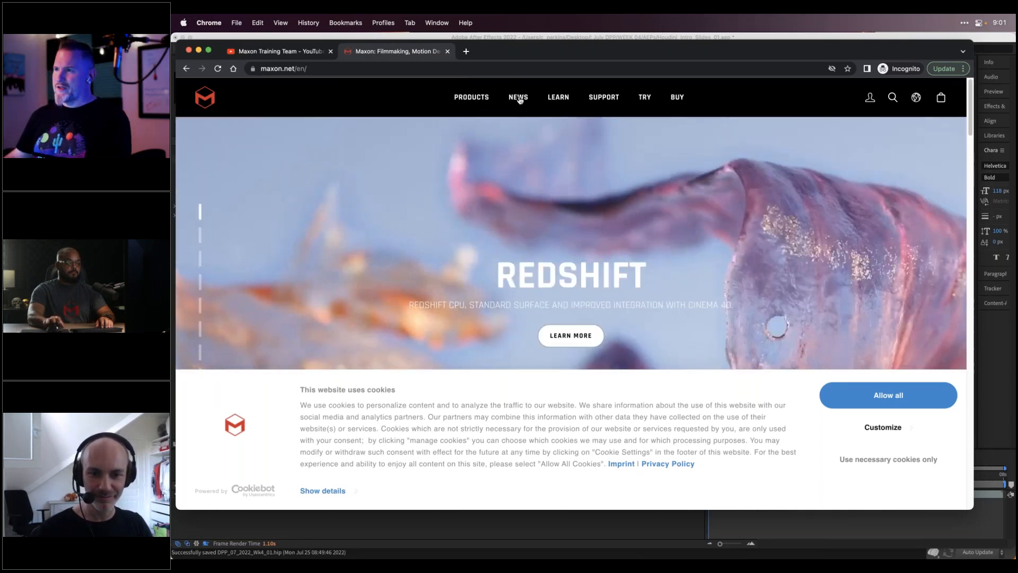
left_click(517, 96)
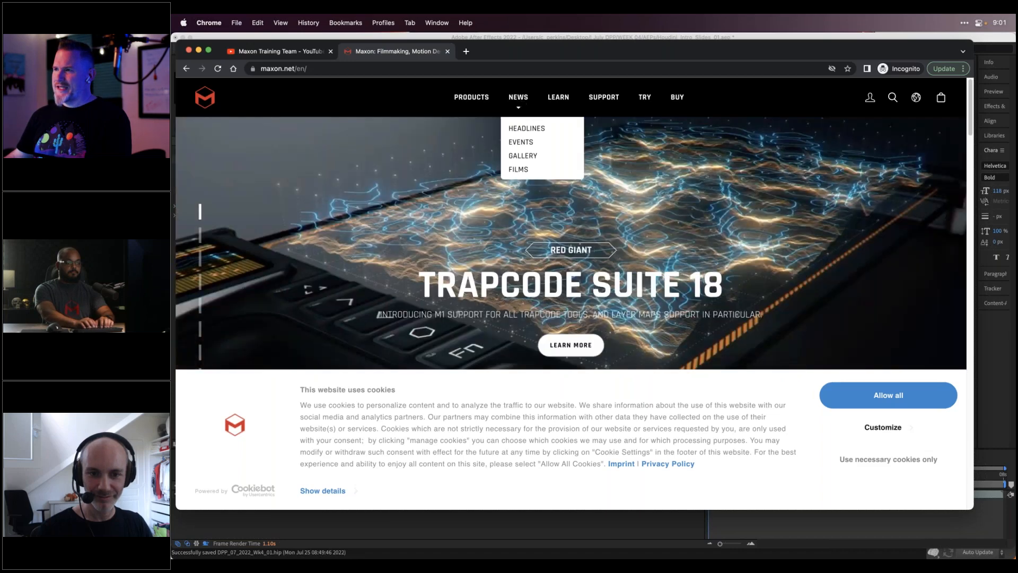
left_click(520, 141)
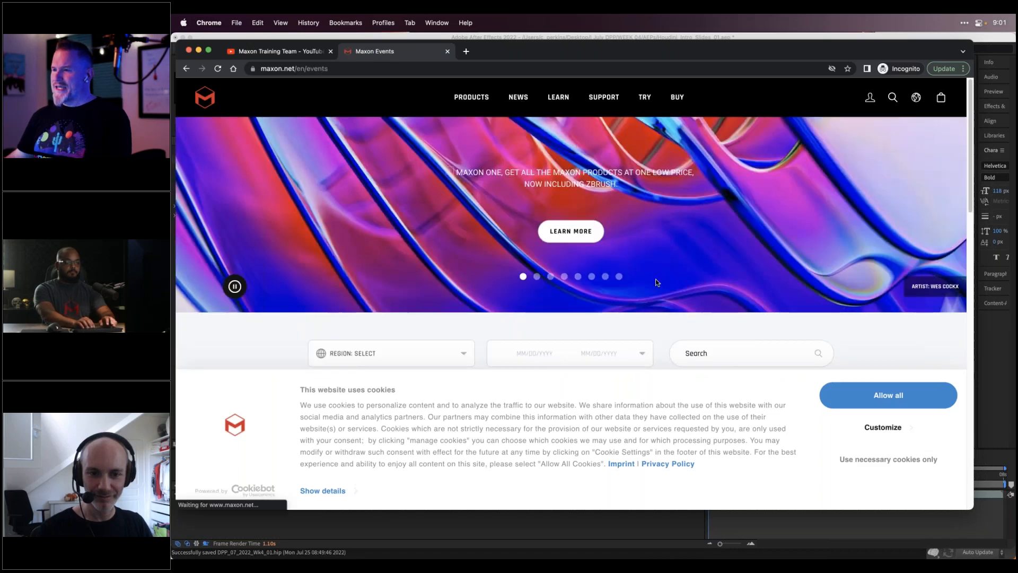
scroll(674, 312, "down", 10)
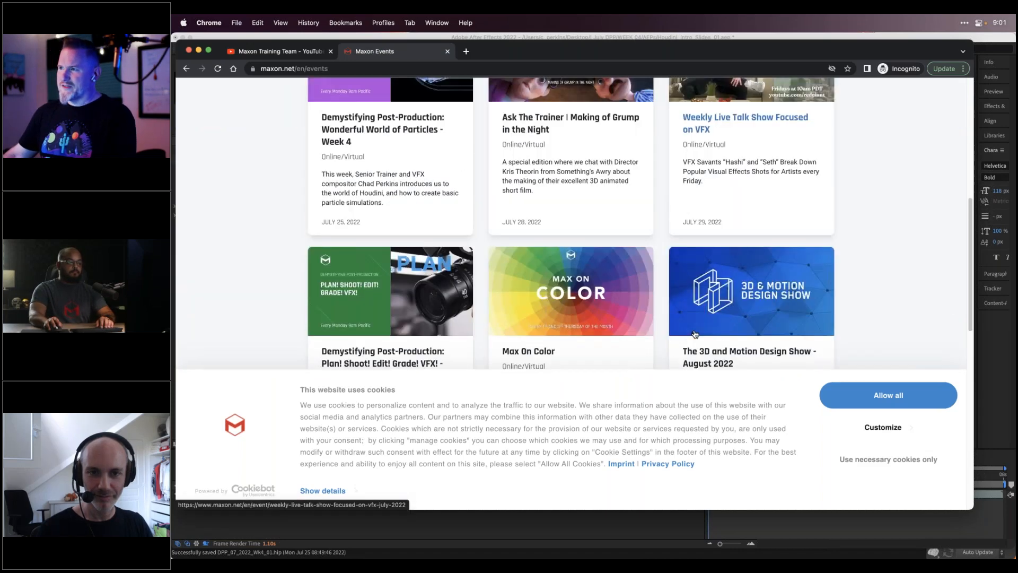
scroll(693, 328, "up", 3)
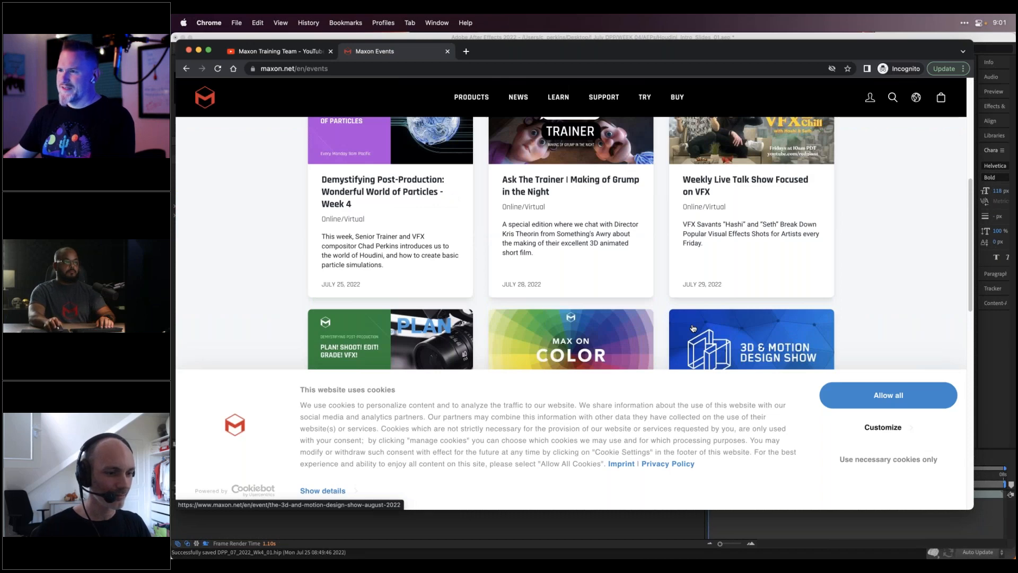
scroll(610, 287, "up", 2)
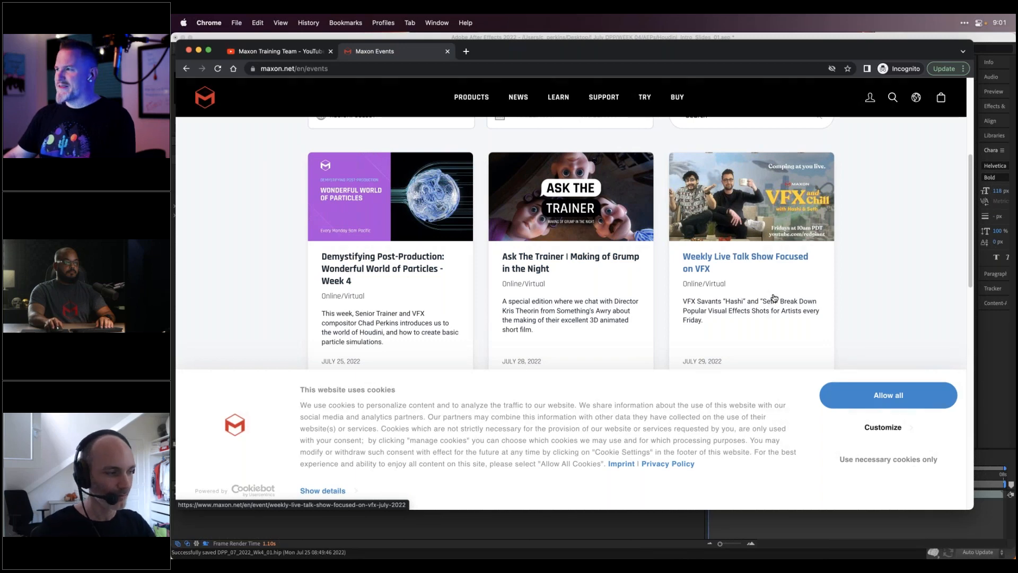
scroll(775, 298, "down", 5)
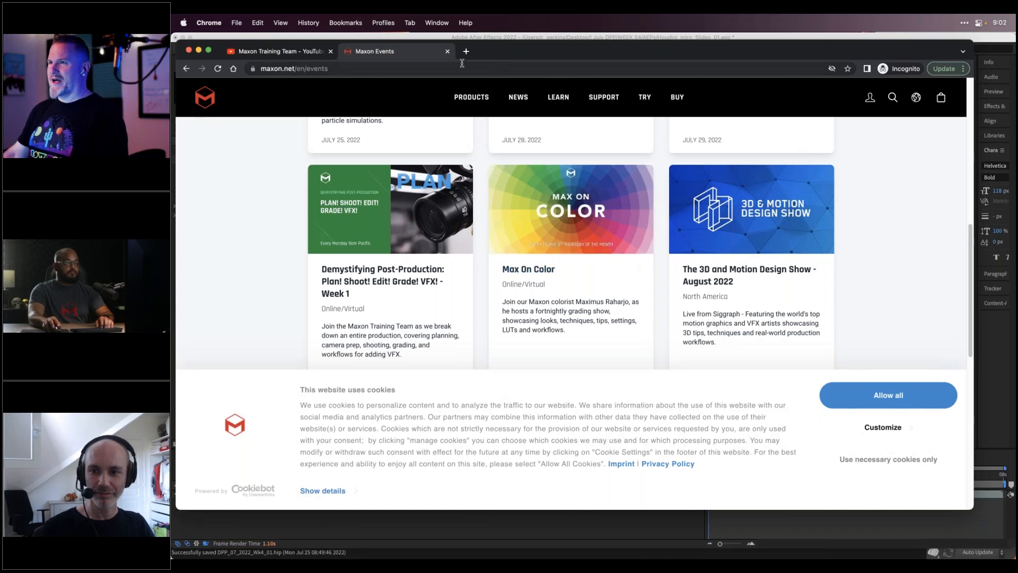
left_click(448, 53)
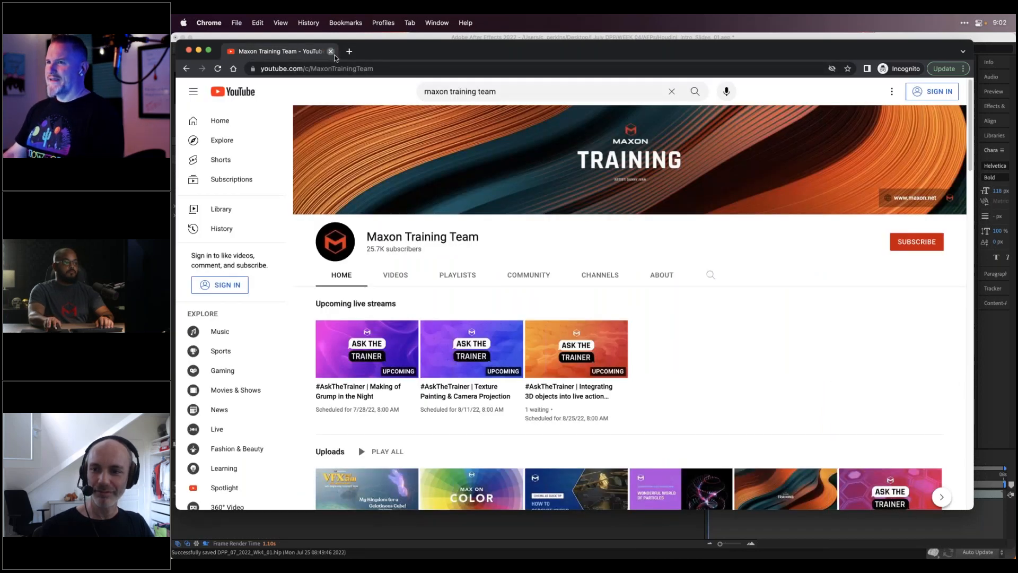
left_click(330, 52)
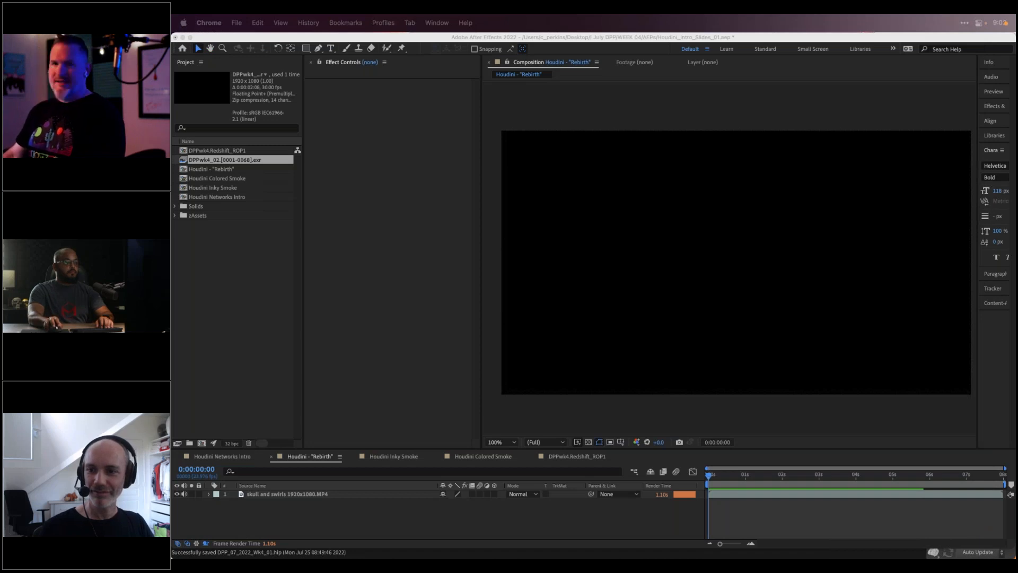
Bring up the DPP Links July 2022 handout, review the links mentioned in the webinars, and close it
left_click_drag(1017, 53, 255, 68)
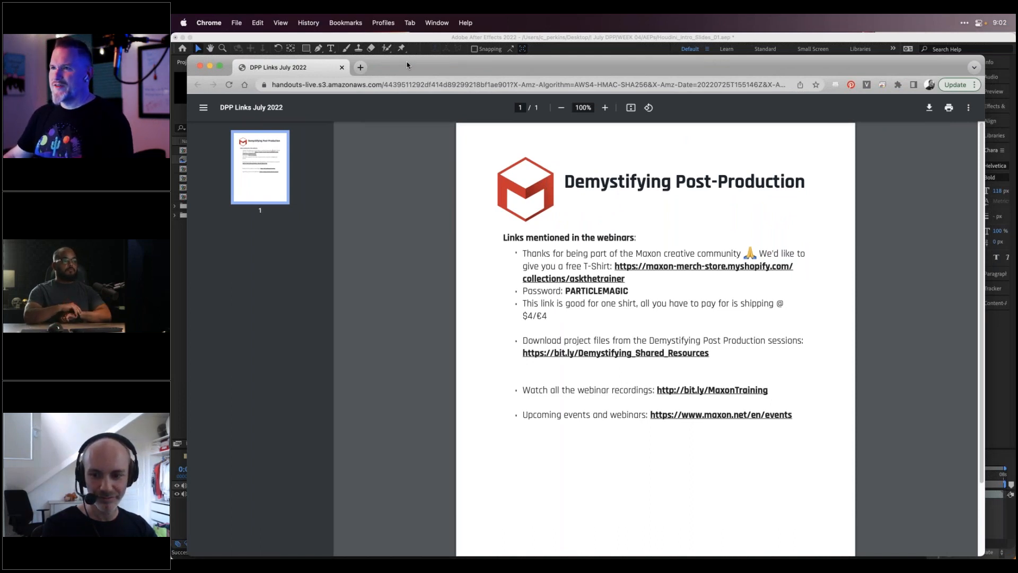
left_click_drag(406, 64, 407, 52)
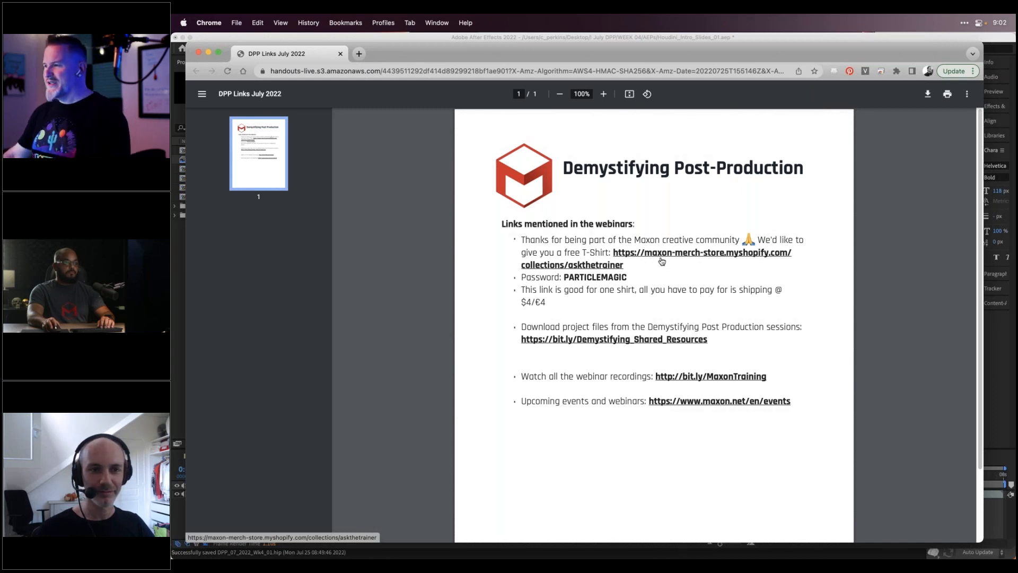
left_click(341, 54)
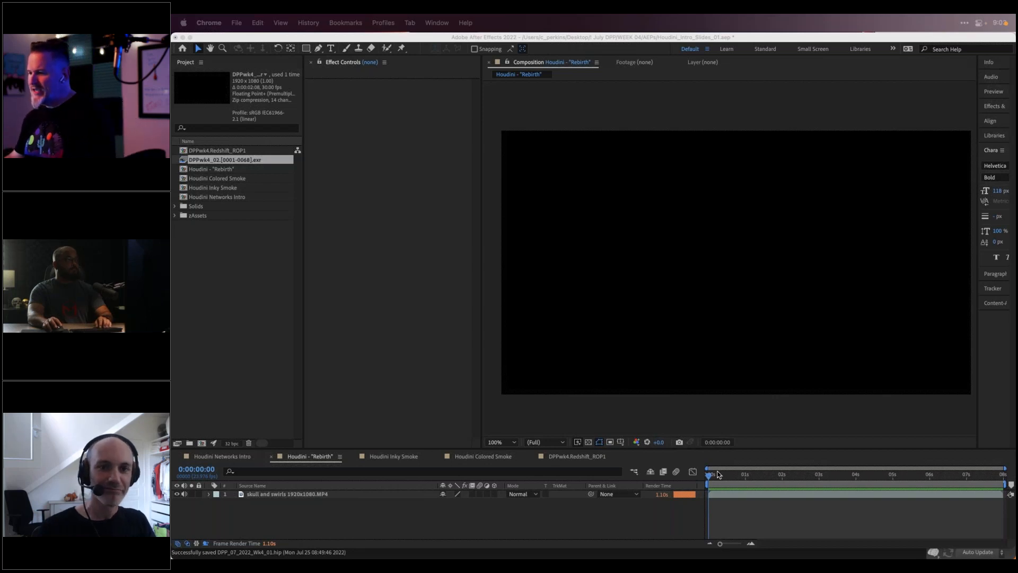
Switch to Houdini FX and look over the pane types available for the network pane
mouse_move(657, 554)
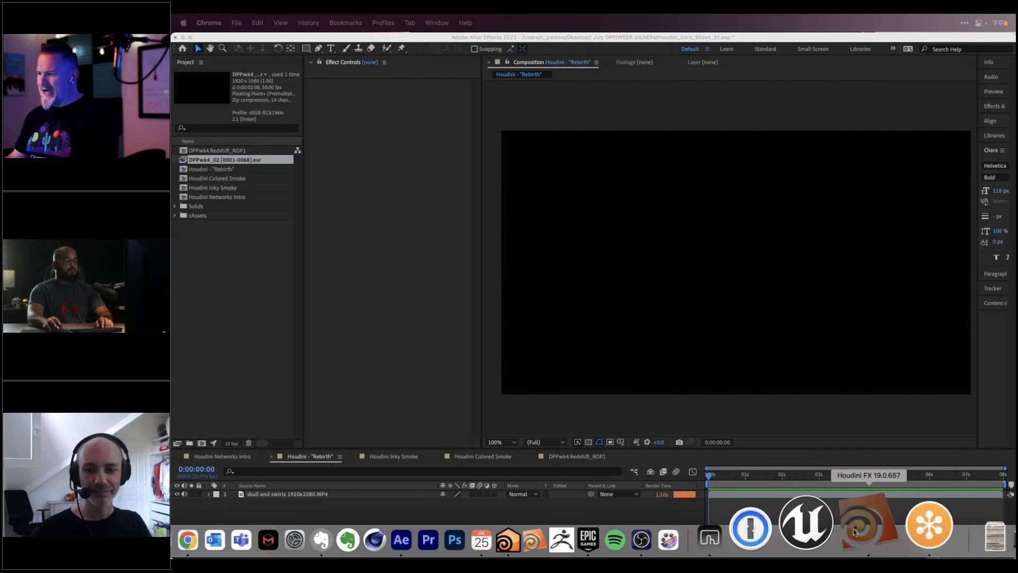
left_click(854, 532)
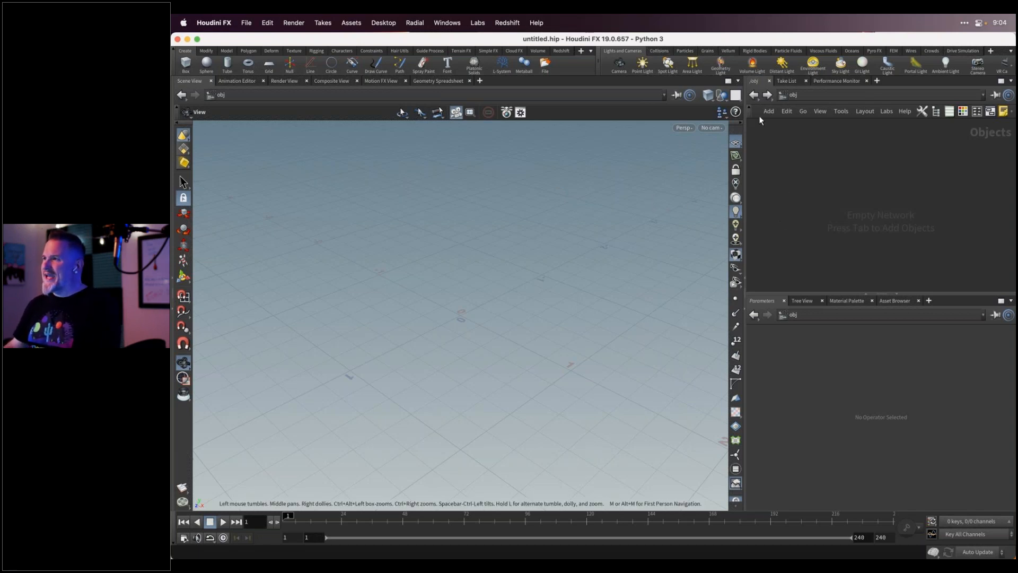
right_click(757, 81)
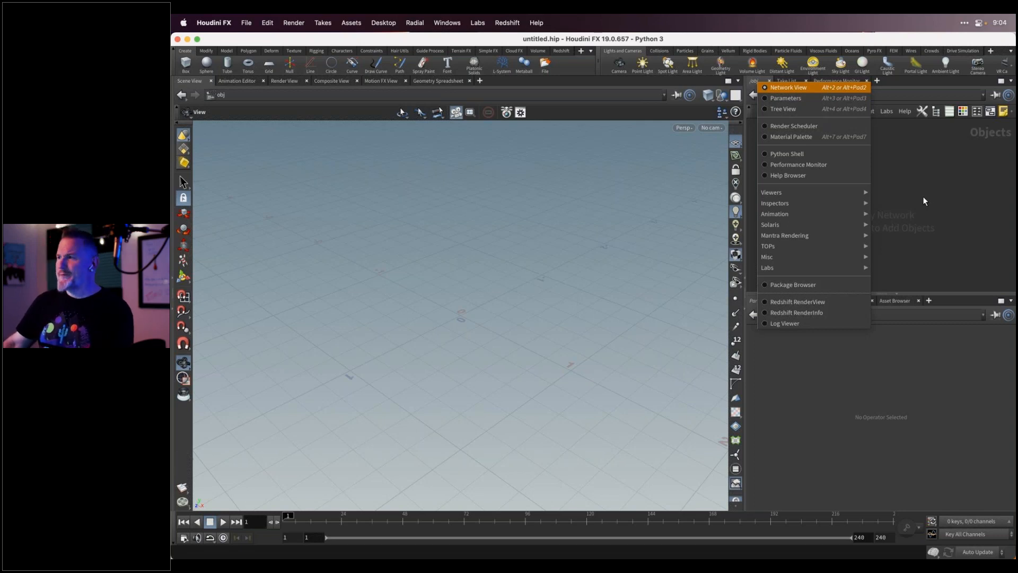
left_click(925, 159)
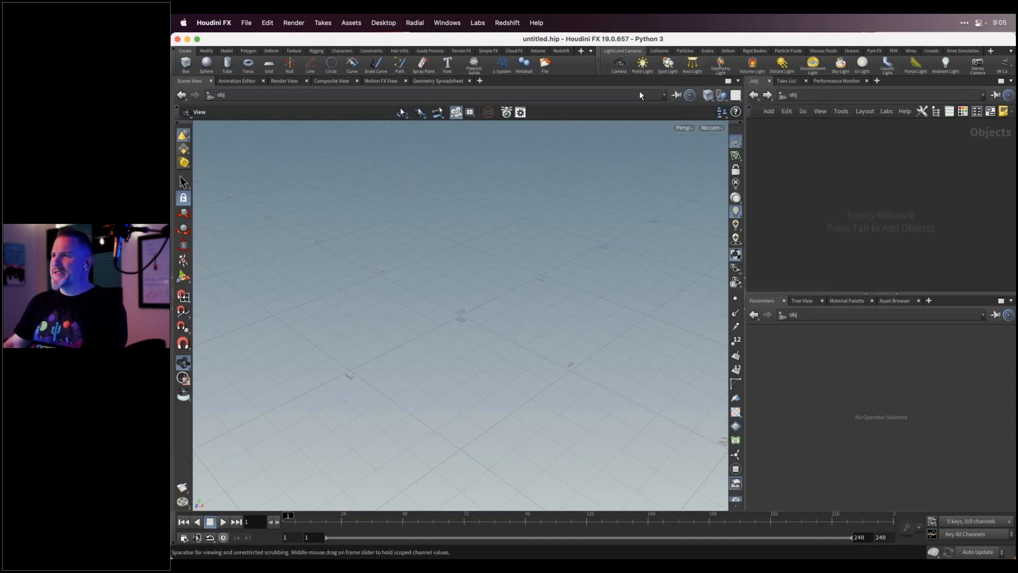
Create a Fireworks particle effect emitting from the centre of the grid
left_click(683, 50)
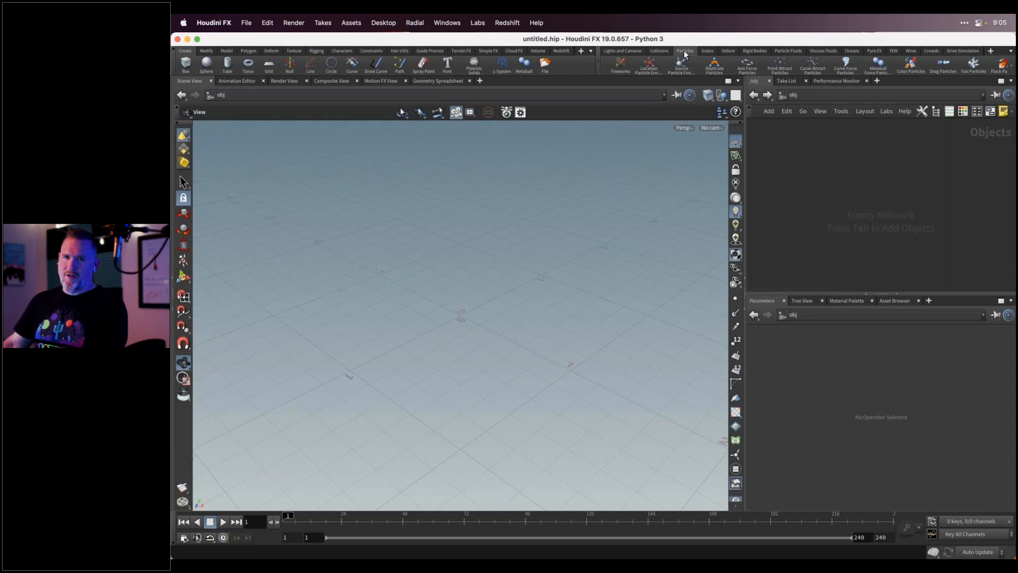
left_click(620, 65)
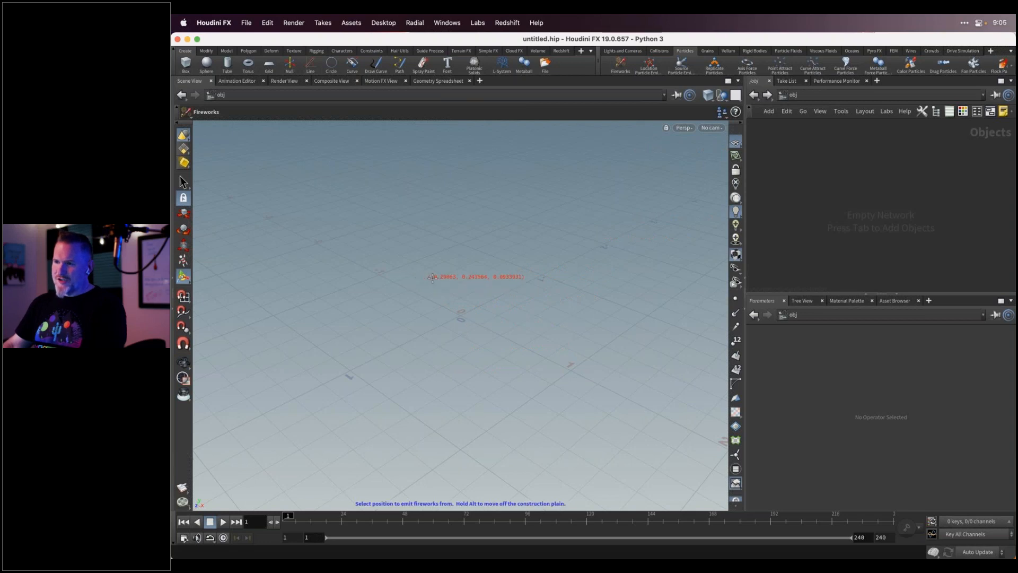
left_click(461, 315)
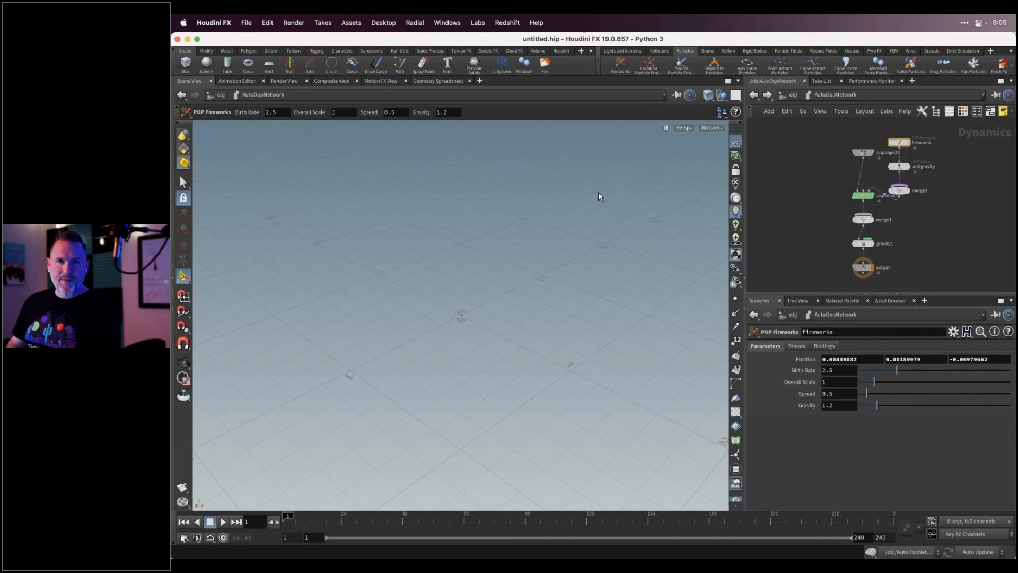
Play the fireworks simulation up to frame 180, examine the particles, and display the Terrain FX tools
key("Up")
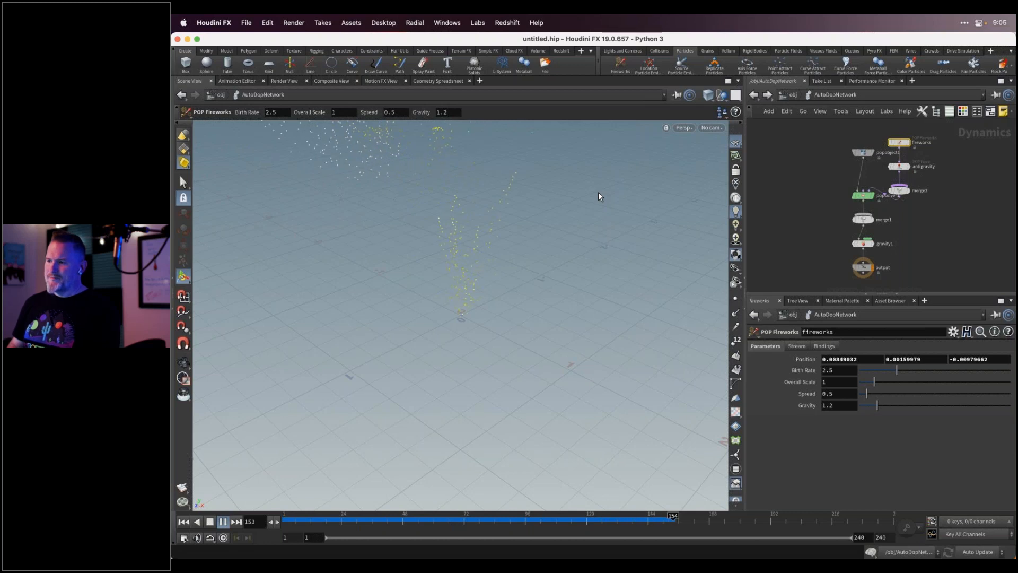
key("Up")
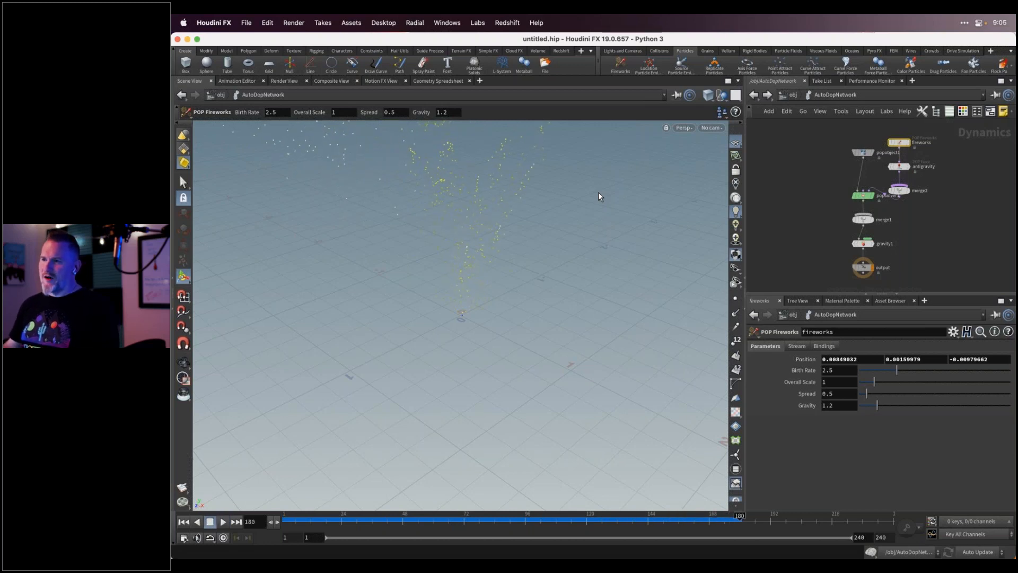
middle_click_drag(482, 245, 466, 358, "alt")
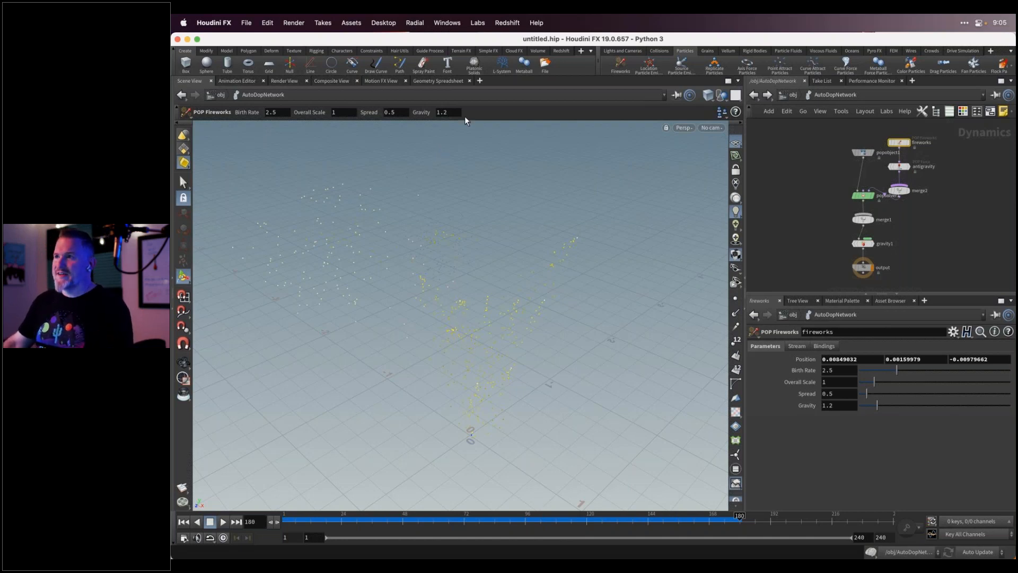
left_click(458, 51)
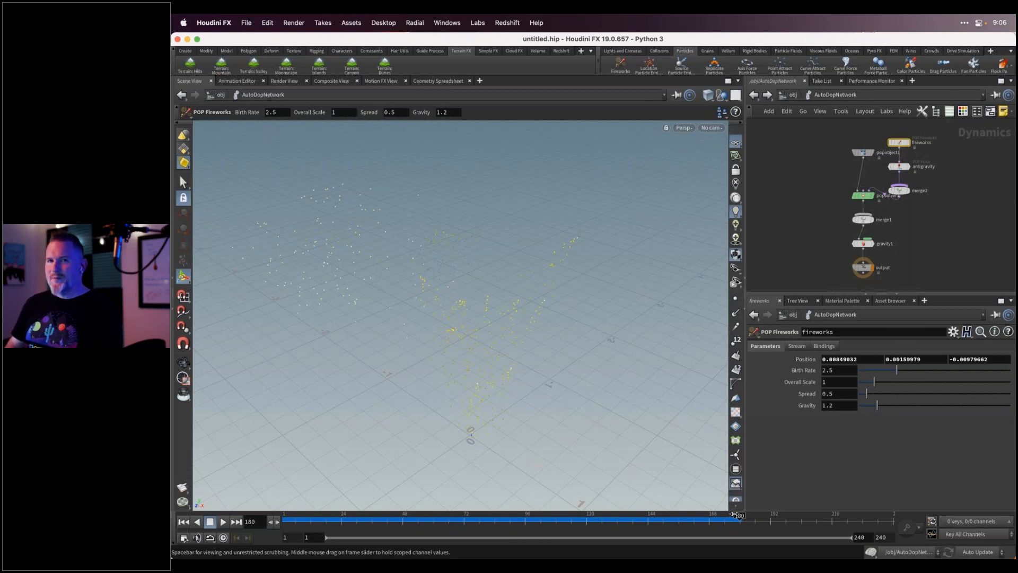
Replay the fireworks simulation from the first frame, stop at frame 108, and inspect it from a lower angle
key("ctrl+Up")
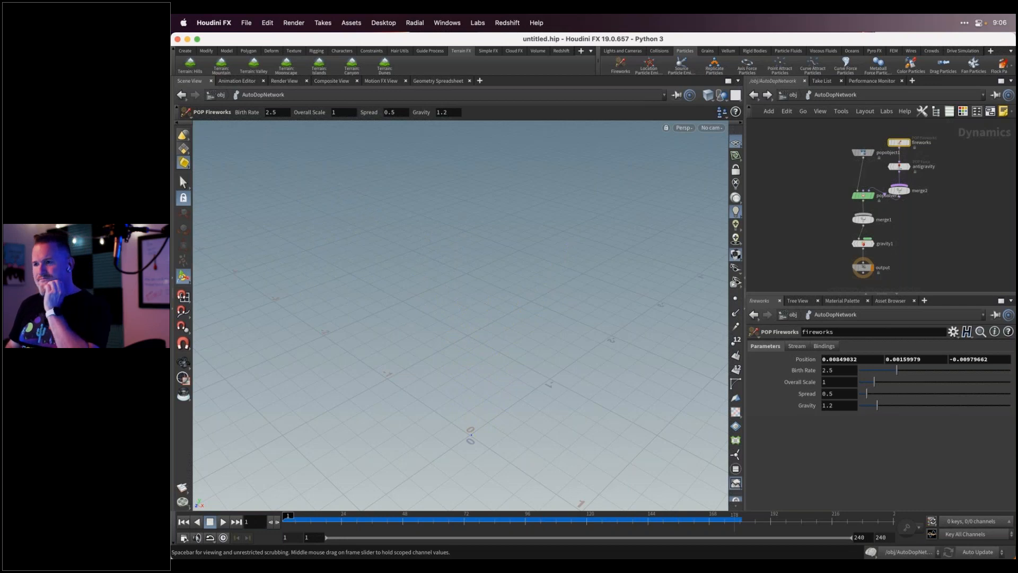
key("Up")
key("Up")
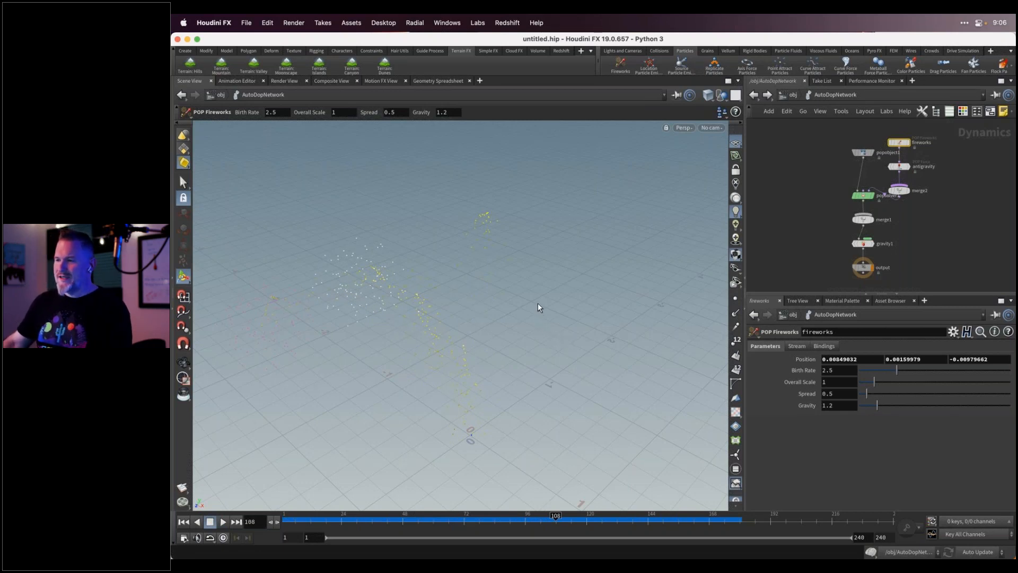
key("Escape")
mouse_move(539, 307)
left_mouse_down()
mouse_move(472, 309)
mouse_move(575, 268)
mouse_move(477, 284)
mouse_move(522, 287)
mouse_move(520, 270)
mouse_move(541, 275)
mouse_move(546, 256)
mouse_move(552, 293)
mouse_move(543, 227)
mouse_move(551, 279)
mouse_move(543, 237)
mouse_move(541, 287)
mouse_move(539, 239)
left_mouse_up()
key("Return")
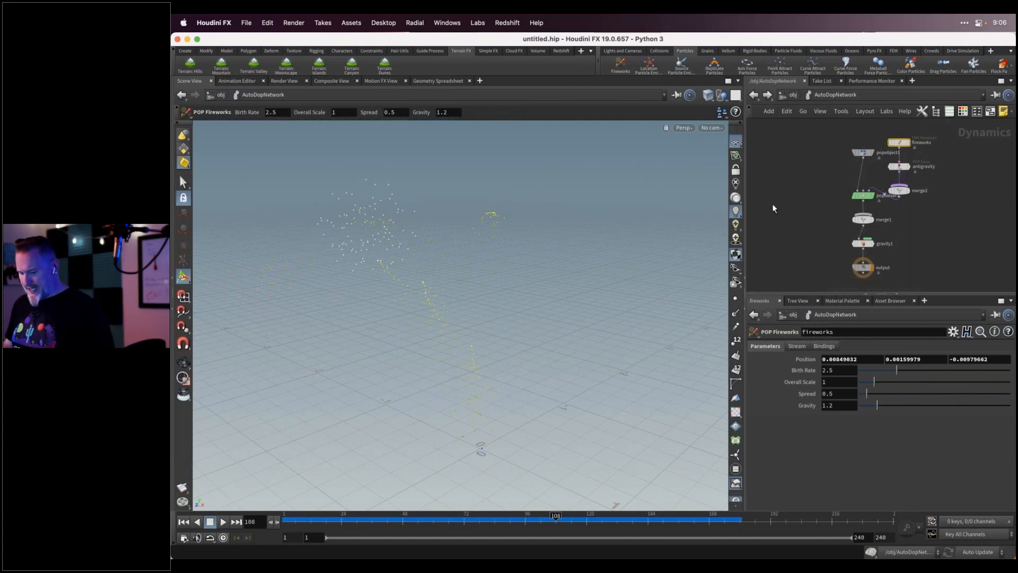
Start a new empty scene, discarding the fireworks setup
key("super+n")
left_click(806, 228)
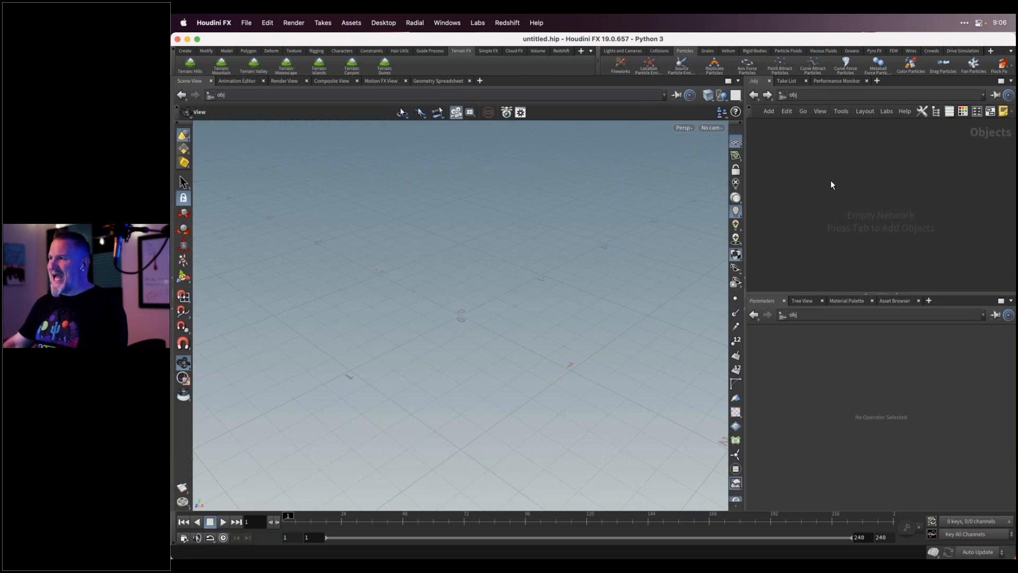
Add a Geometry node to the empty object network and go inside it
key("Tab")
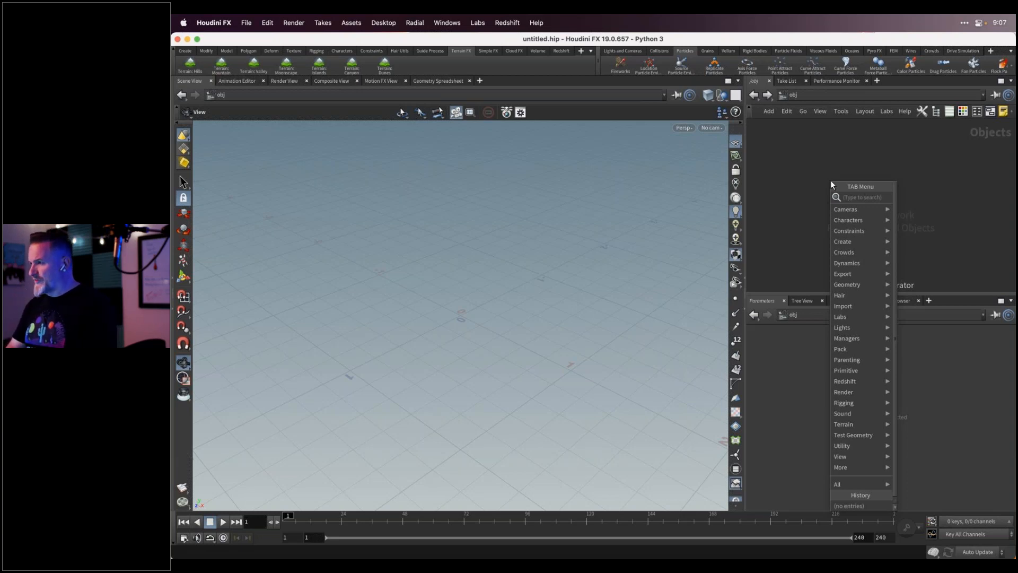
type("geo")
key("Return")
left_click(830, 180)
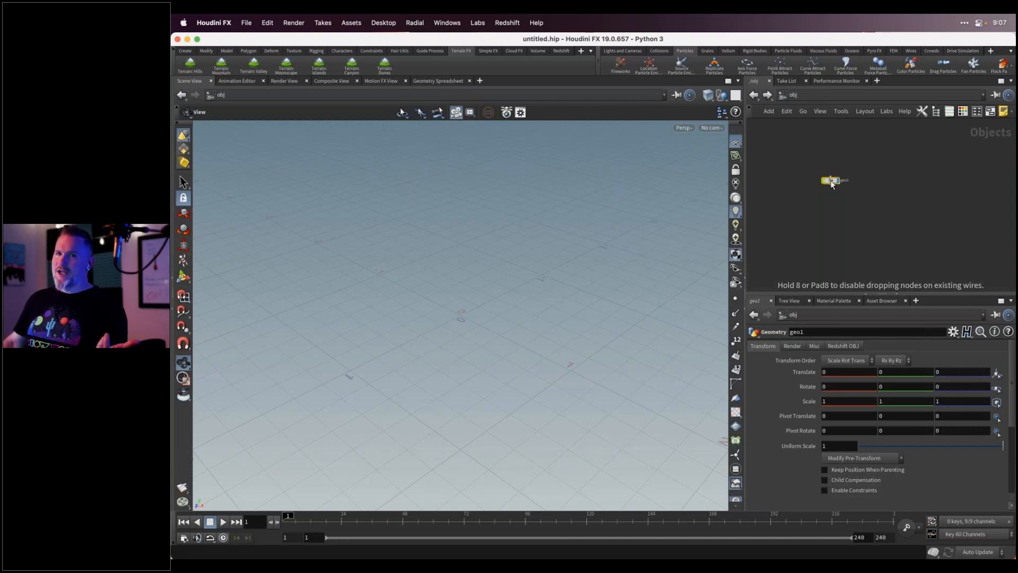
left_click(845, 181)
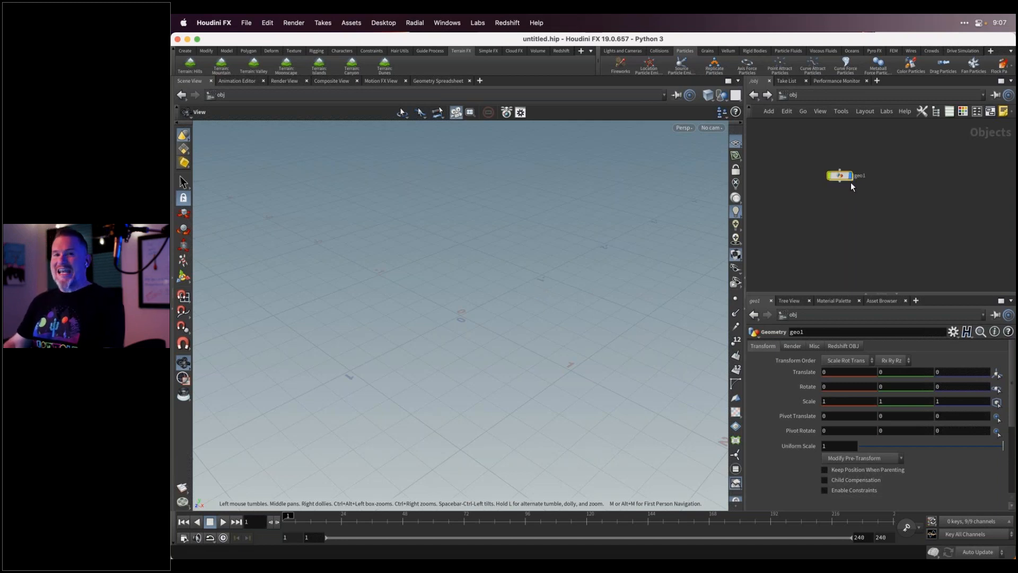
mouse_move(843, 179)
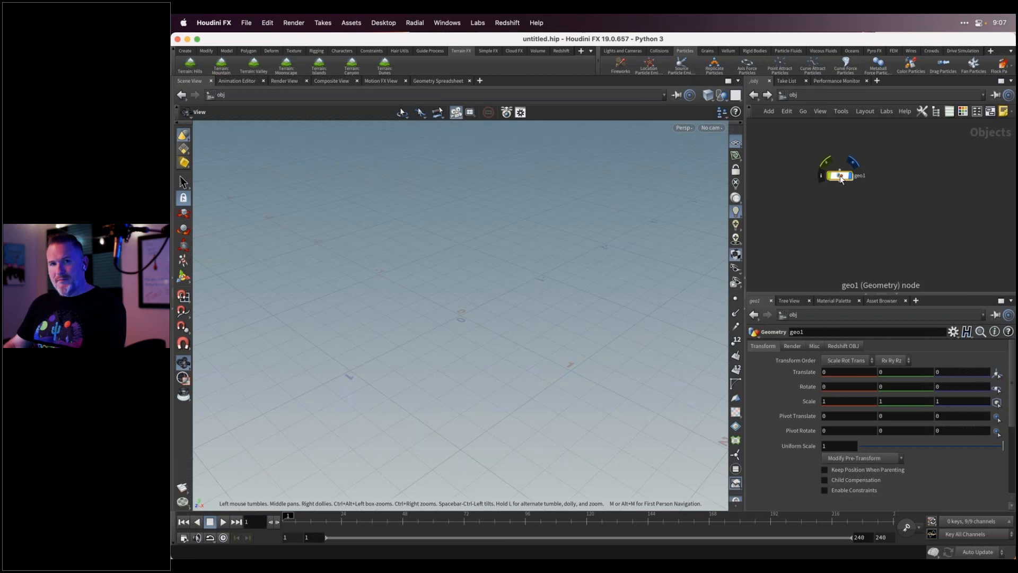
double_click(840, 176)
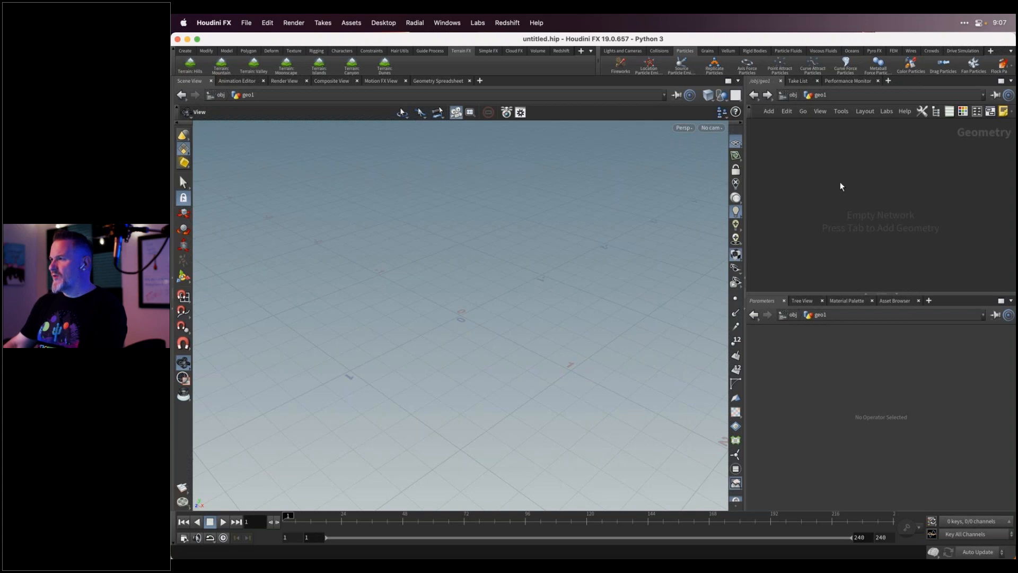
Go back up to the object network and examine which node categories, including Primitive, can be added there
key("u")
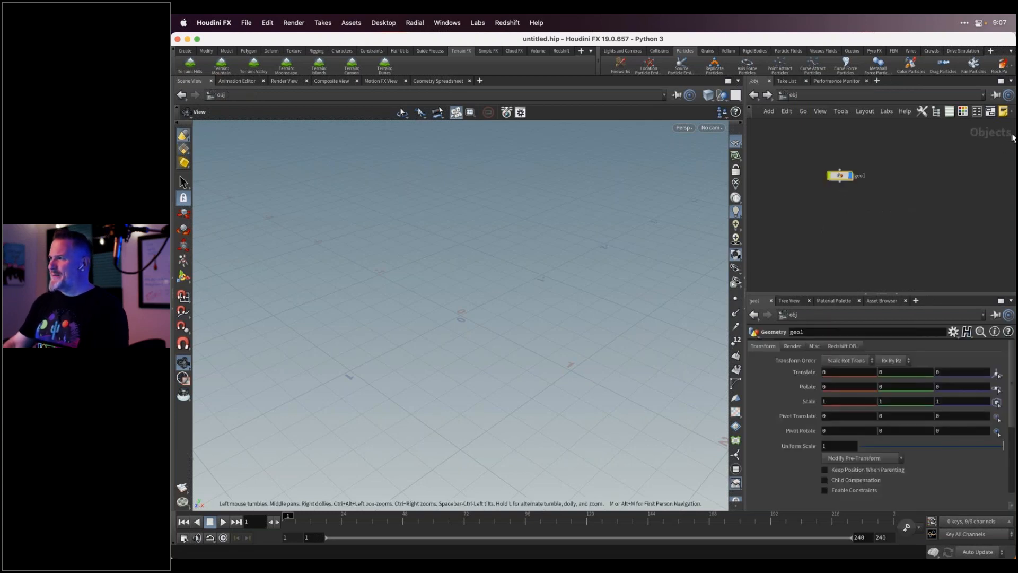
double_click(841, 175)
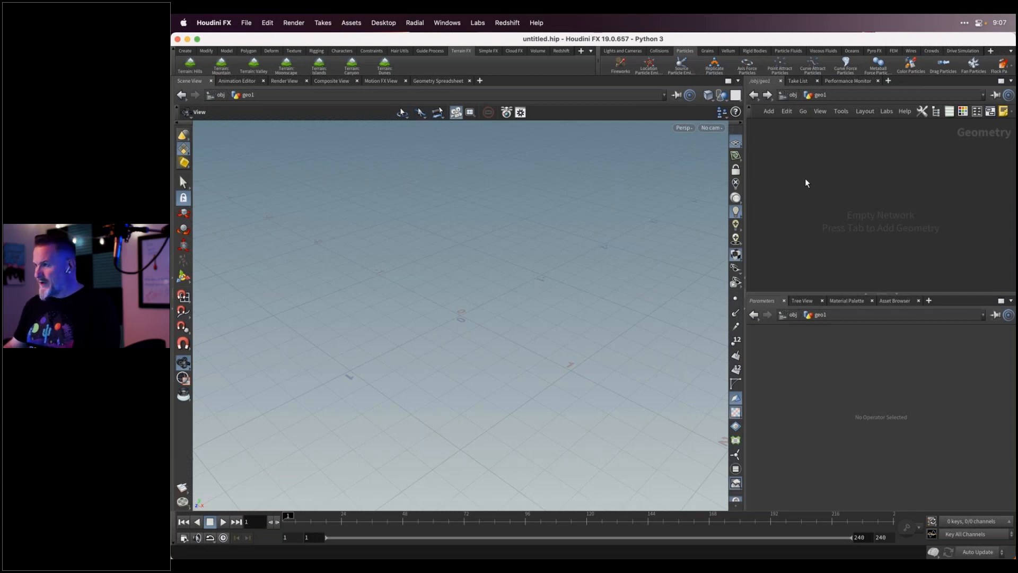
key("u")
key("Tab")
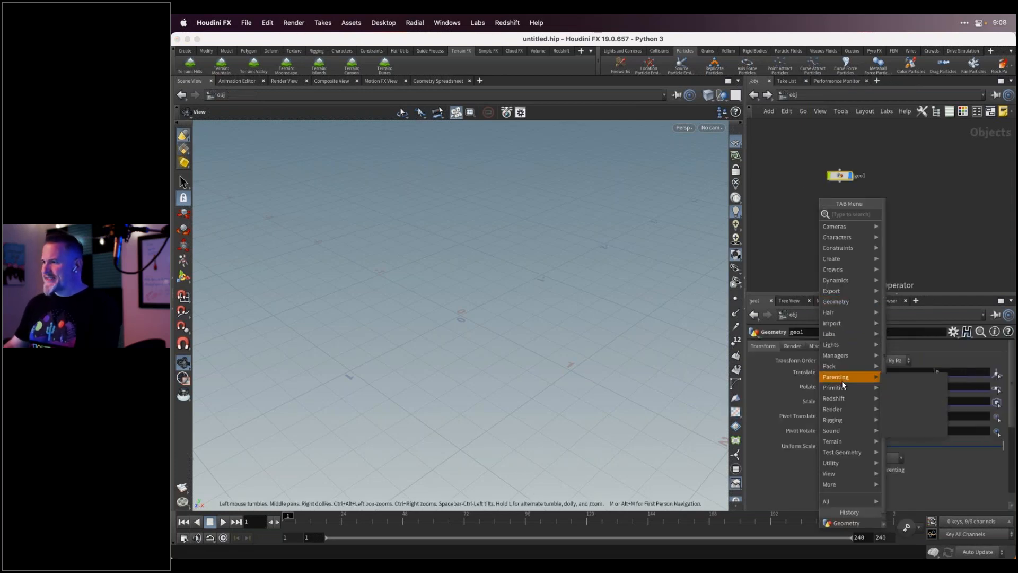
mouse_move(845, 387)
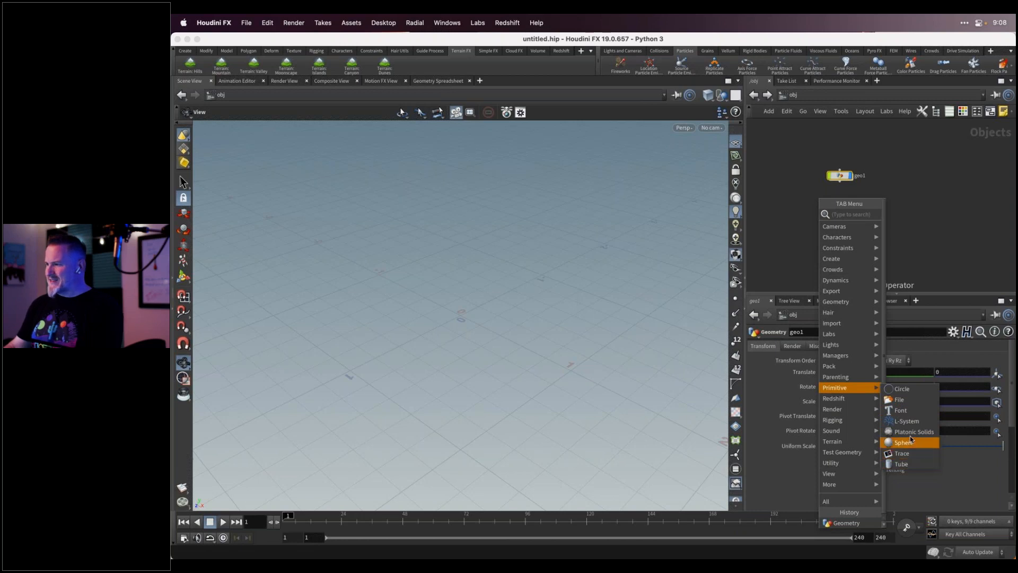
left_click(917, 248)
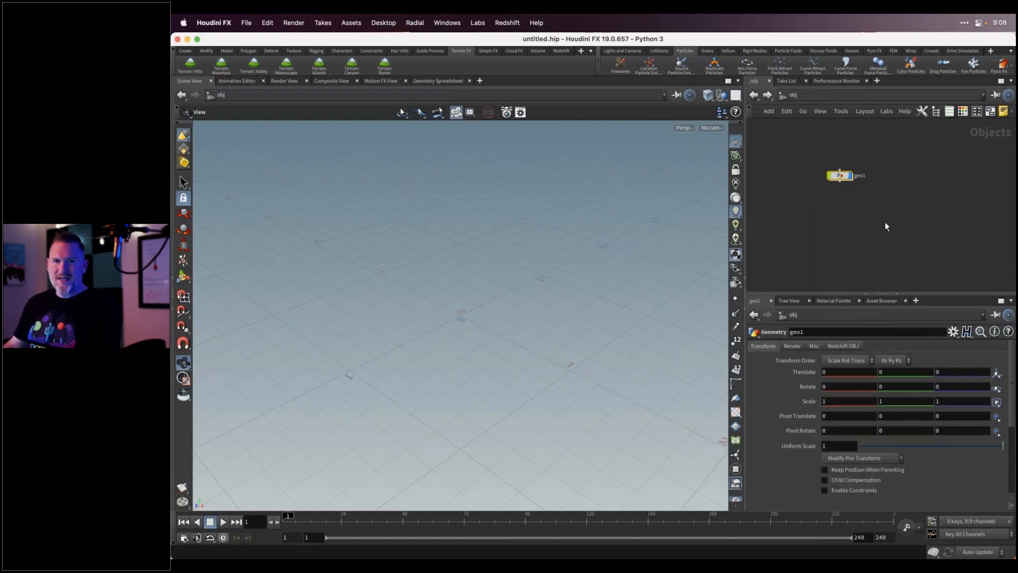
Go inside the Geometry node and examine the primitive nodes available at the geometry level
double_click(840, 175)
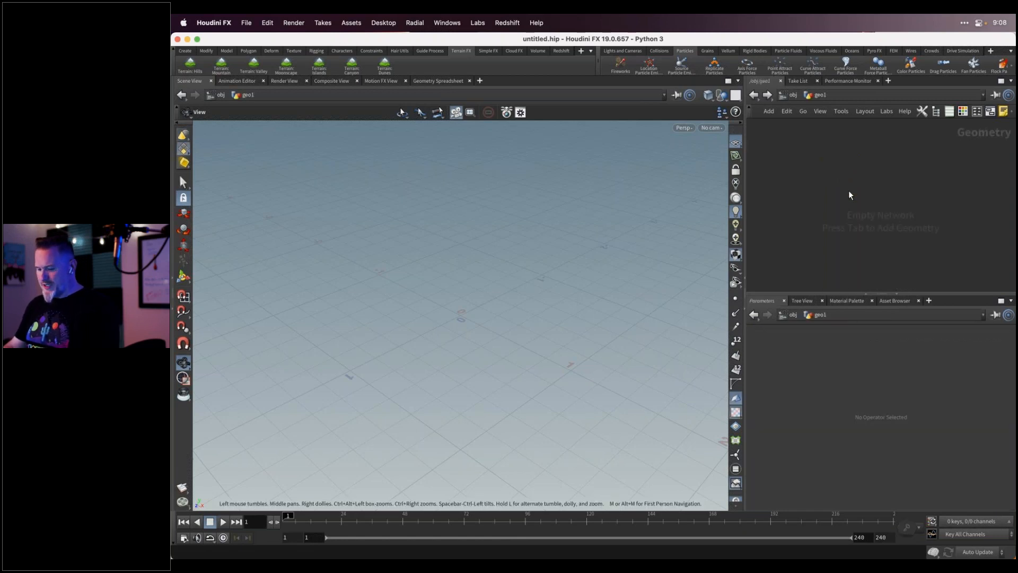
key("Tab")
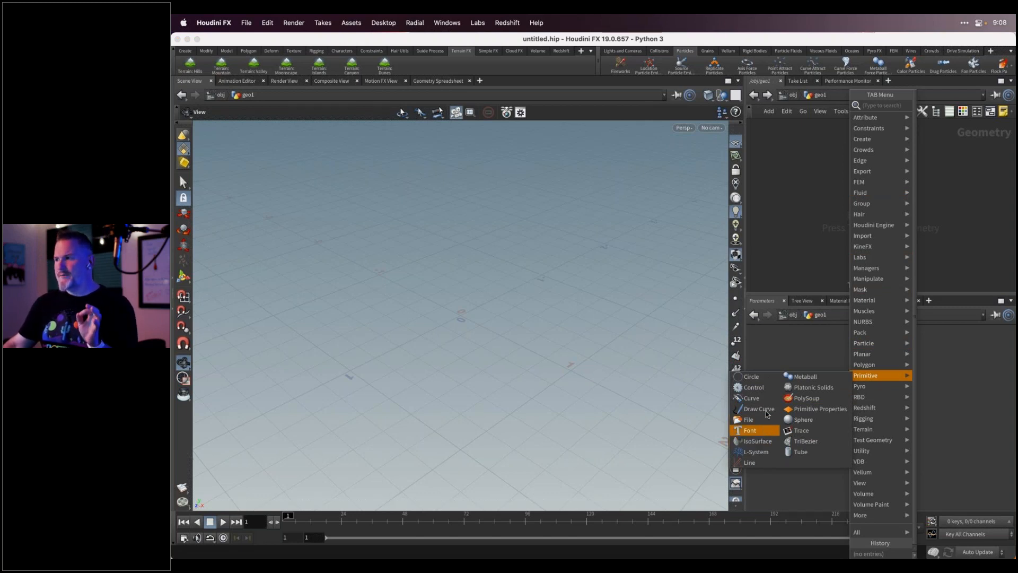
left_click(793, 270)
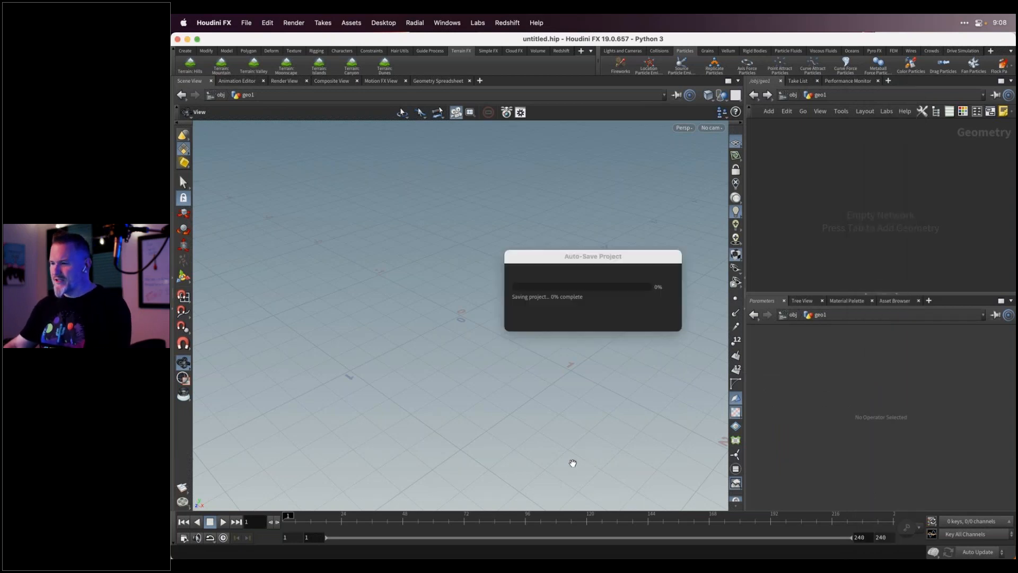
Switch to After Effects, display the Houdini Networks Intro composition, and enlarge its timeline area
left_click(480, 541)
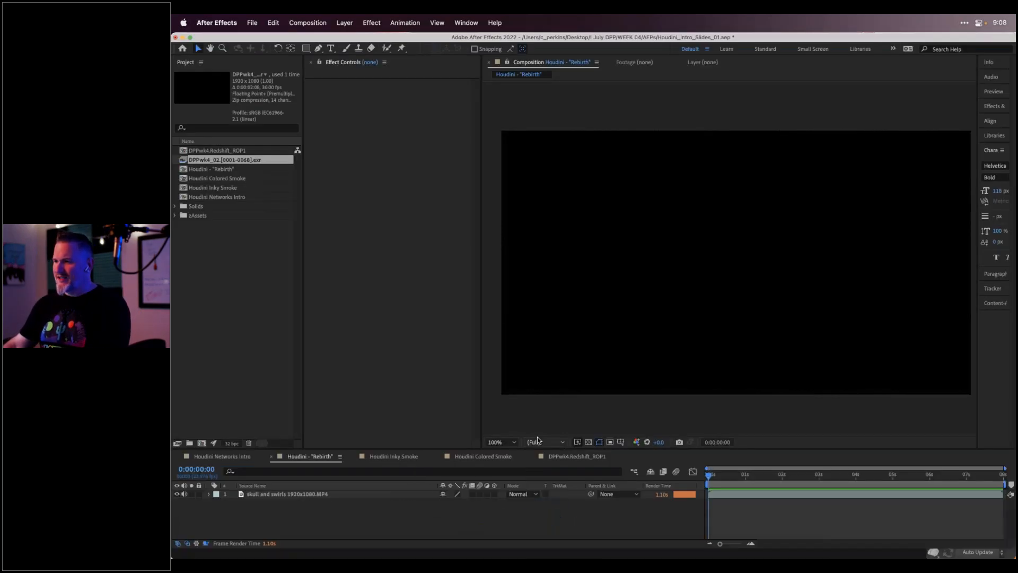
left_click(223, 456)
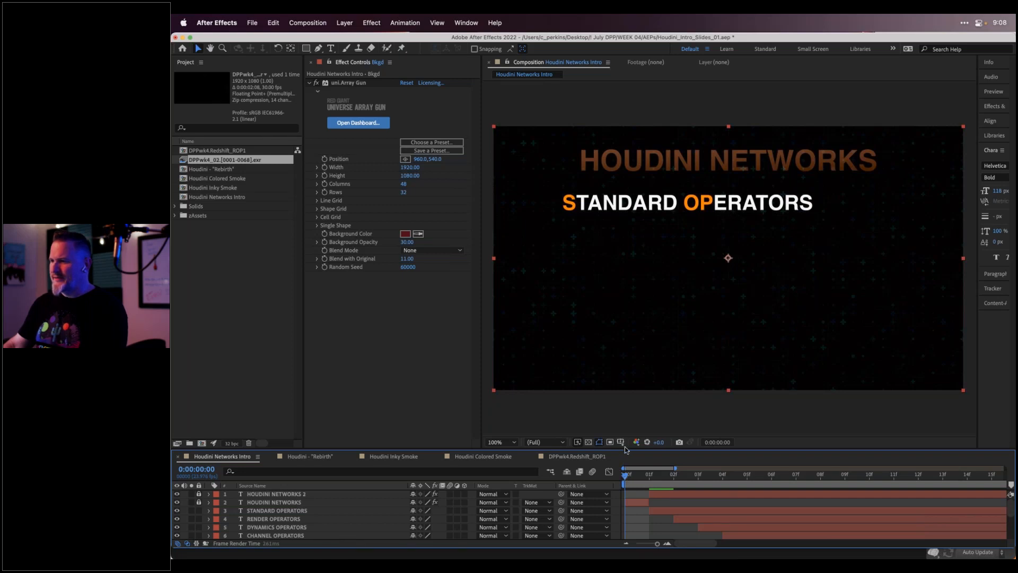
left_click_drag(627, 448, 628, 424)
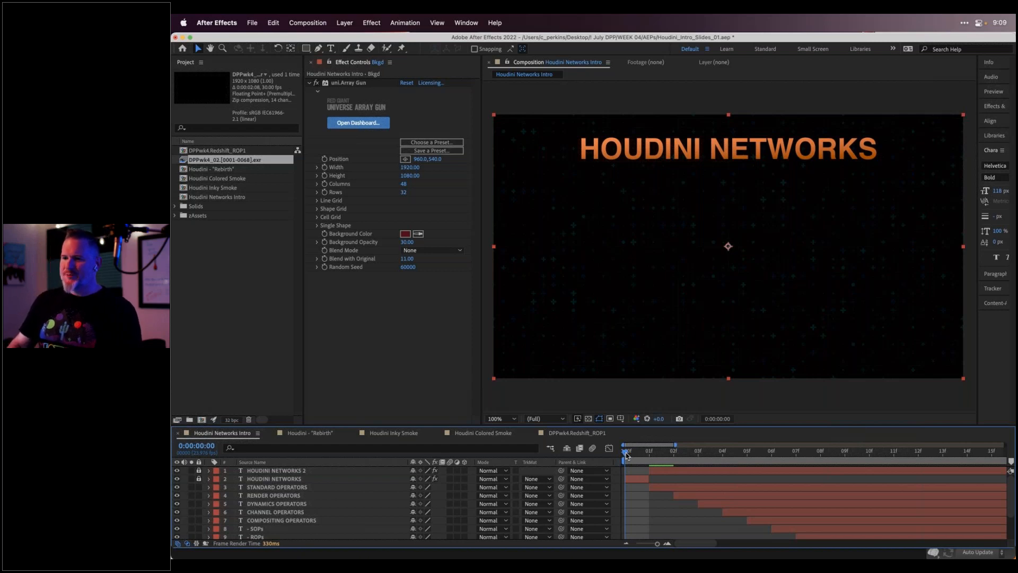
Advance the Houdini Networks slides one frame at a time to frame 5 to go through the operator types
key("Page_Down")
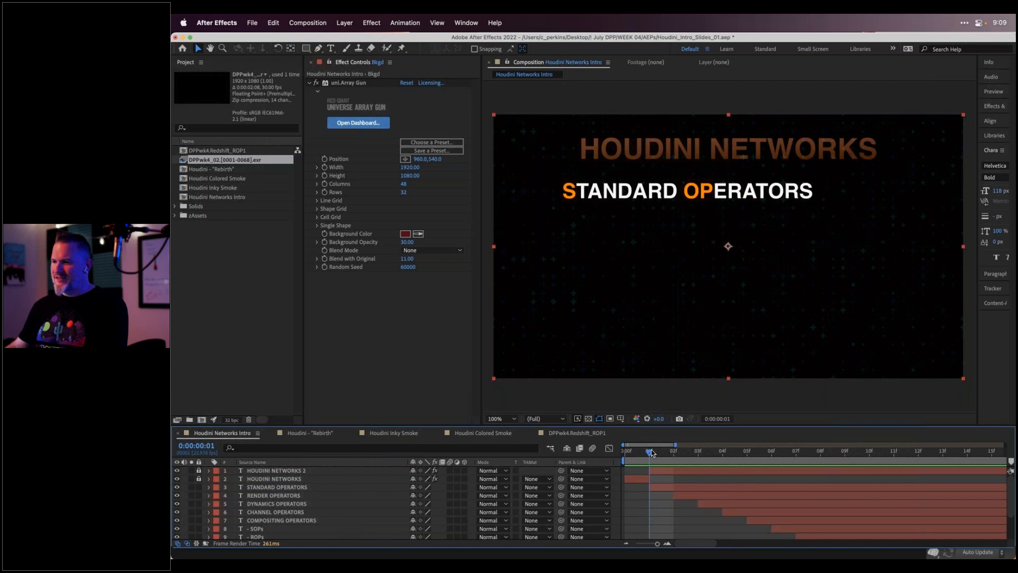
key("Page_Down")
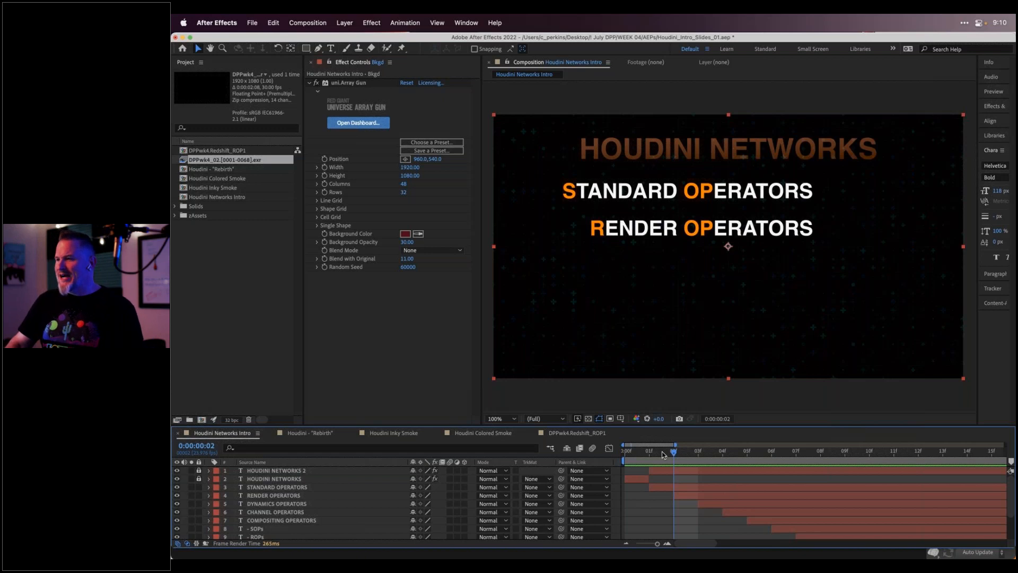
key("Page_Down")
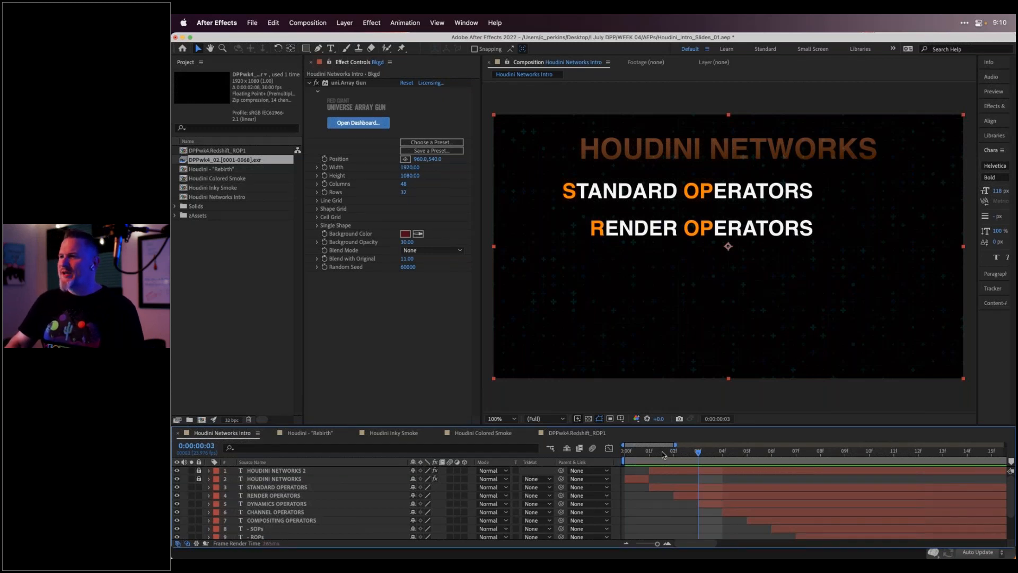
key("Page_Down")
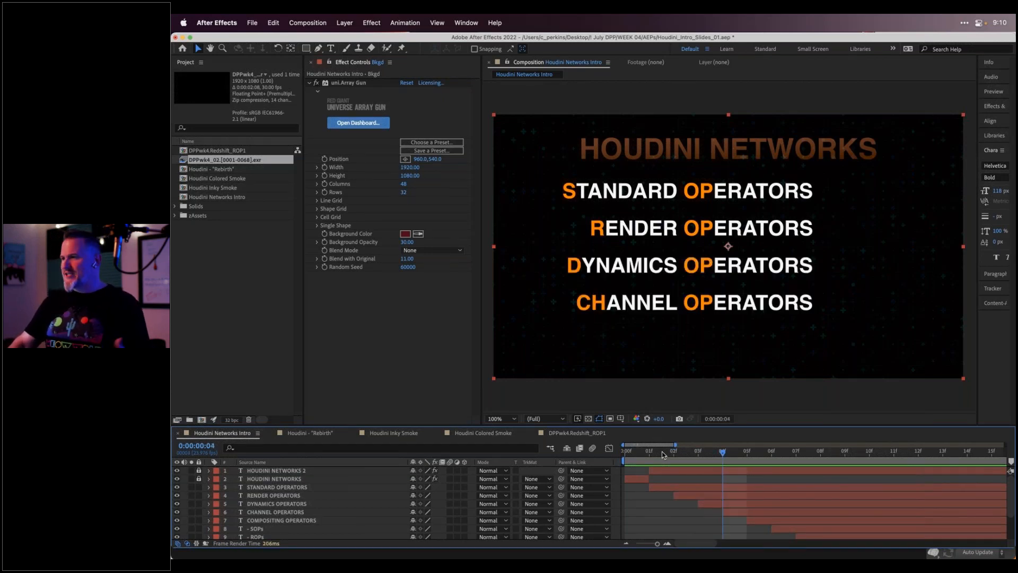
key("Page_Down")
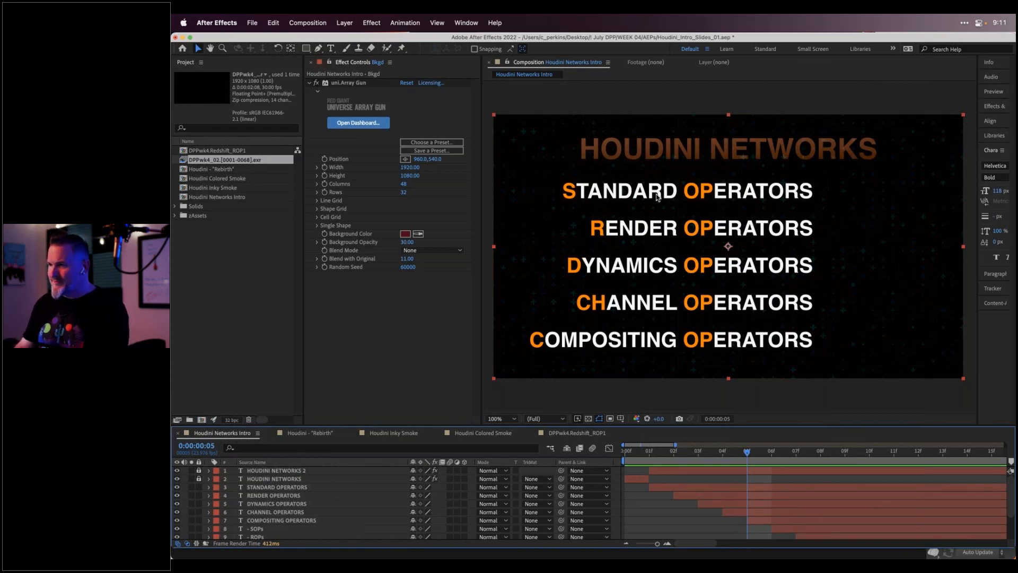
Advance the Houdini Networks slides from frame 5 to frame 10 to go through the operator abbreviations
key("Page_Down")
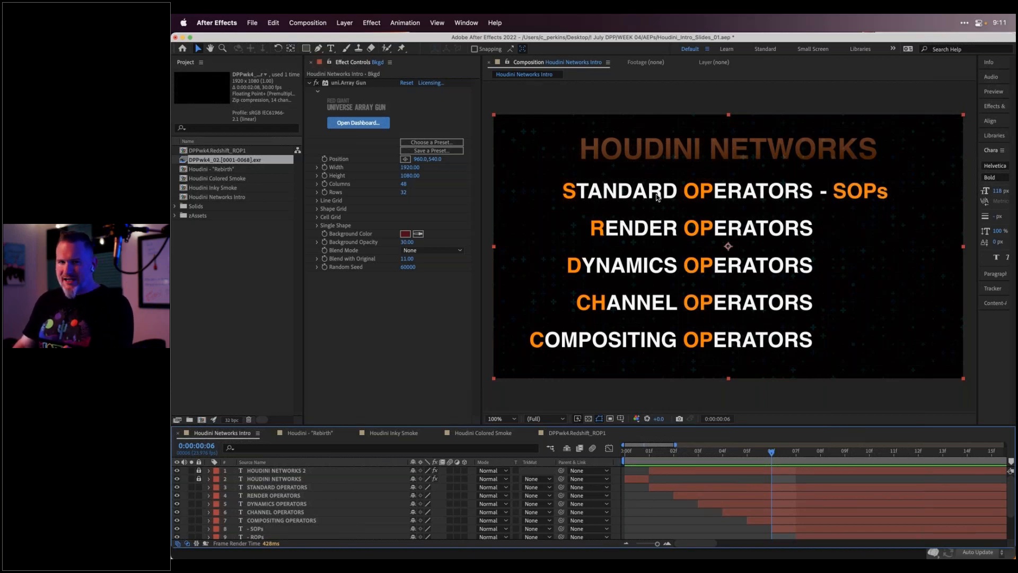
key("Page_Down")
key("Page_Down")
key("Page_Down")
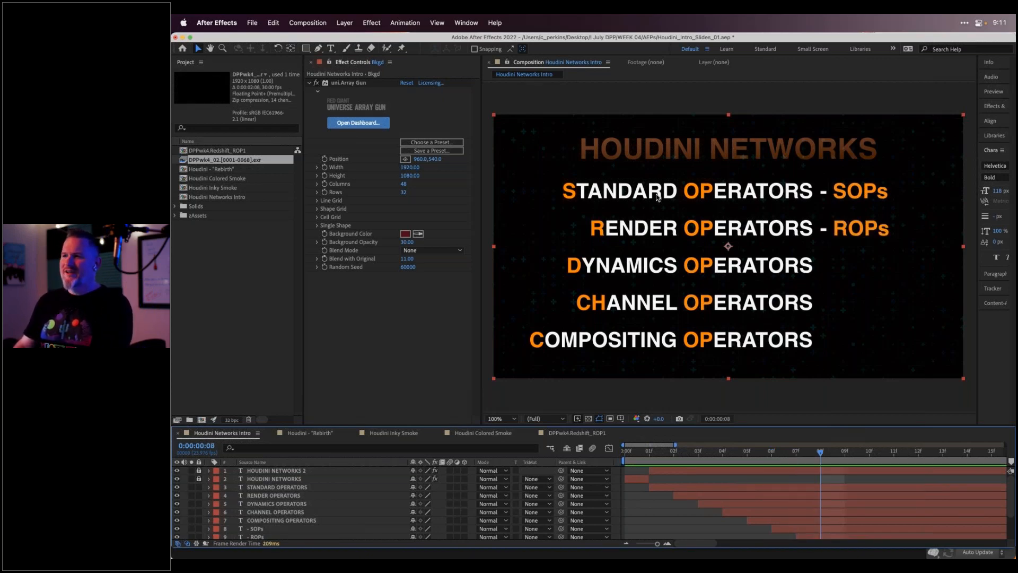
key("Page_Down")
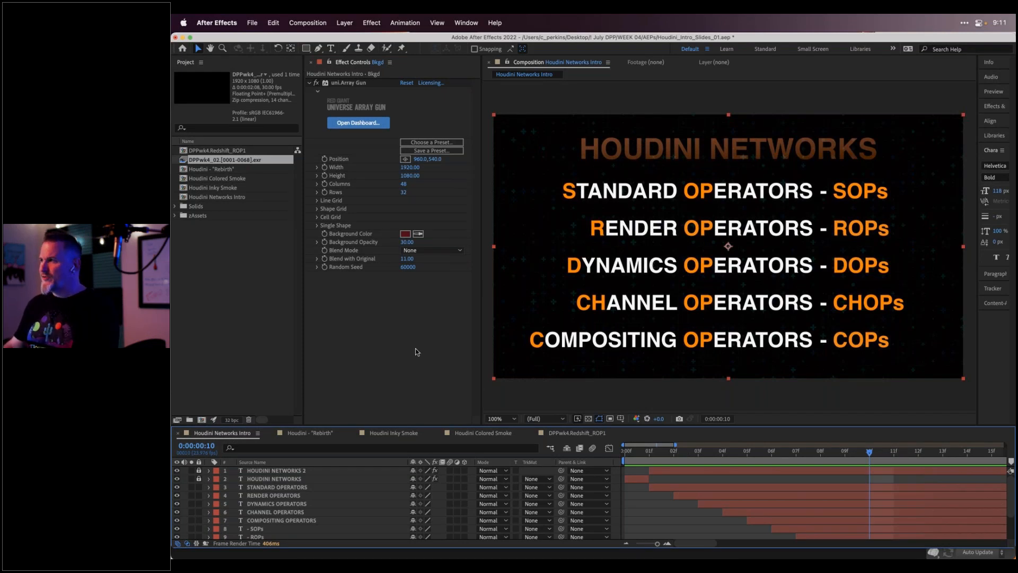
Display the Houdini - "Rebirth" composition and play its skull and swirls animation from the start, stopping at 0:00:06:08
left_click(312, 432)
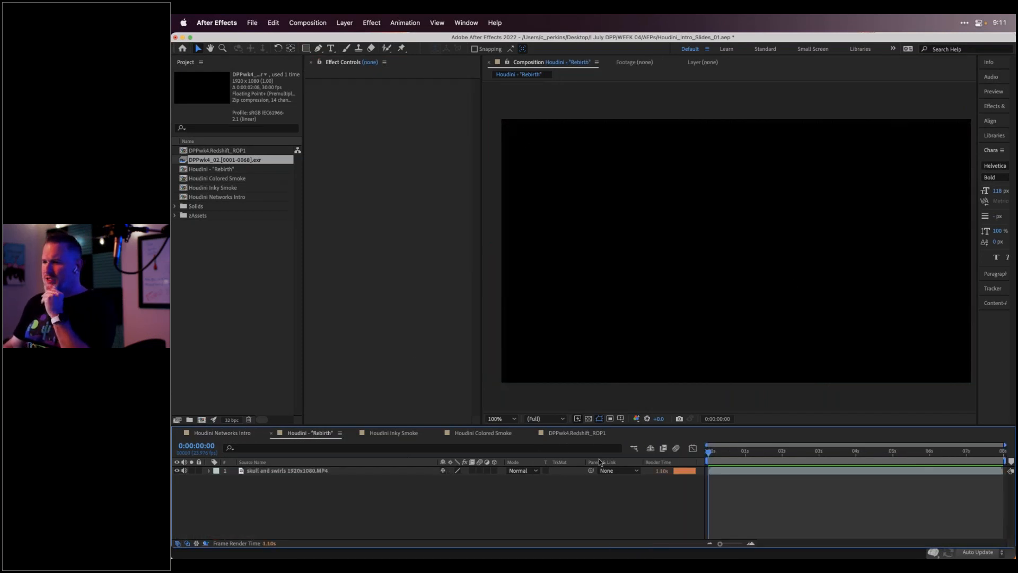
left_click_drag(719, 454, 708, 453)
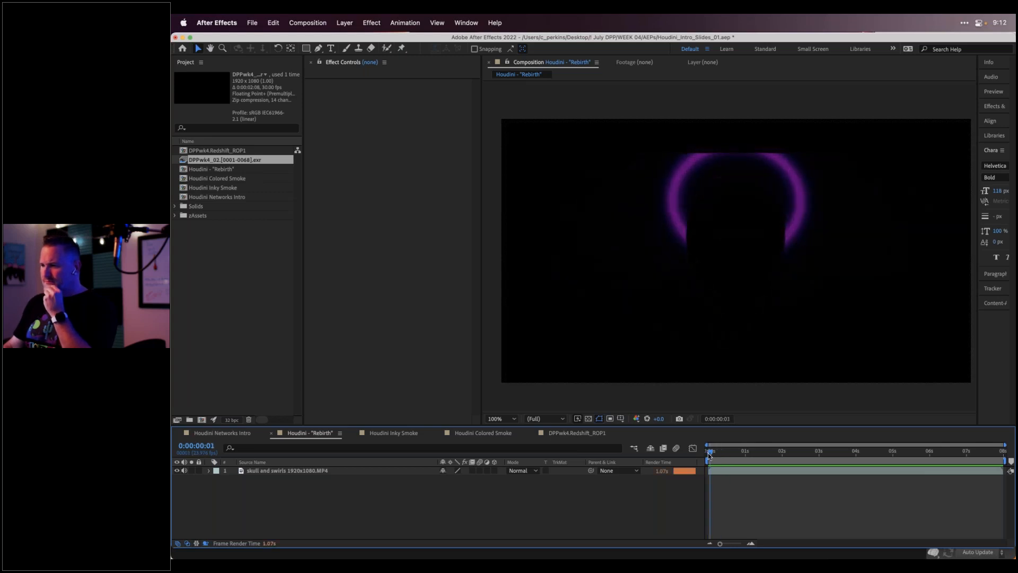
key("space")
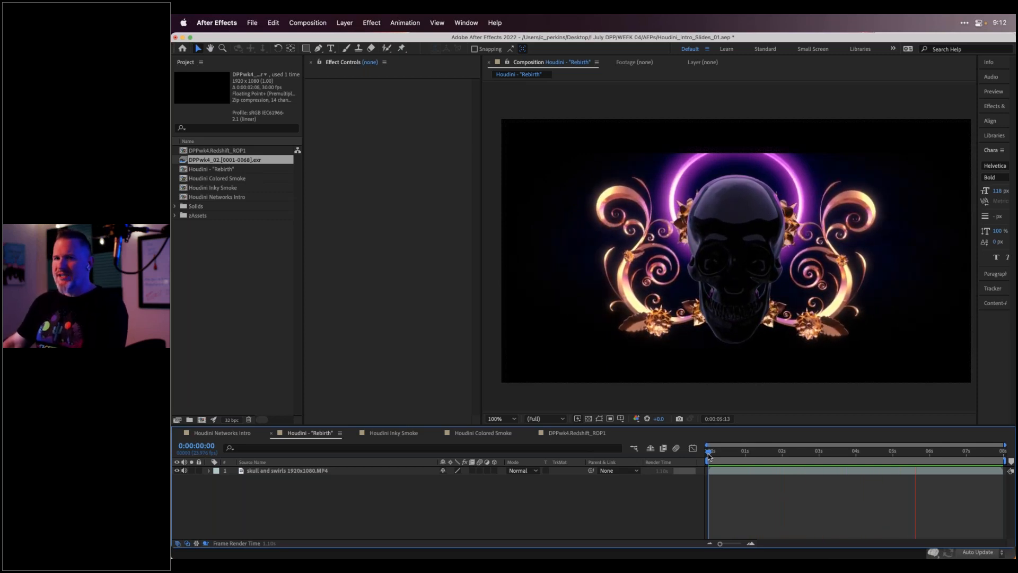
key("space")
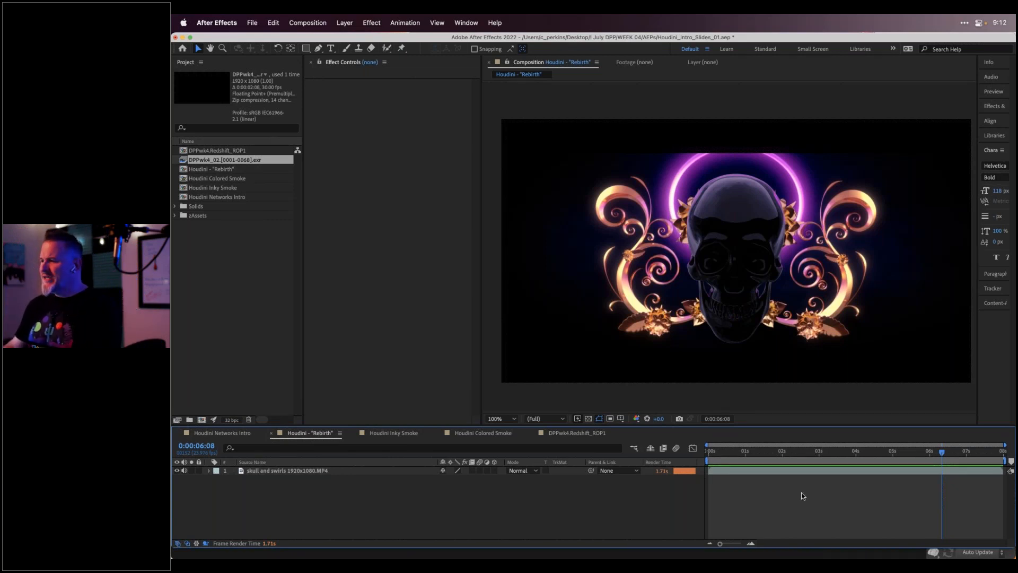
Scrub back and forth through the Rebirth animation and examine the growing swirls and flowers, both at 200% and at 100% magnification
left_click_drag(807, 453, 782, 424)
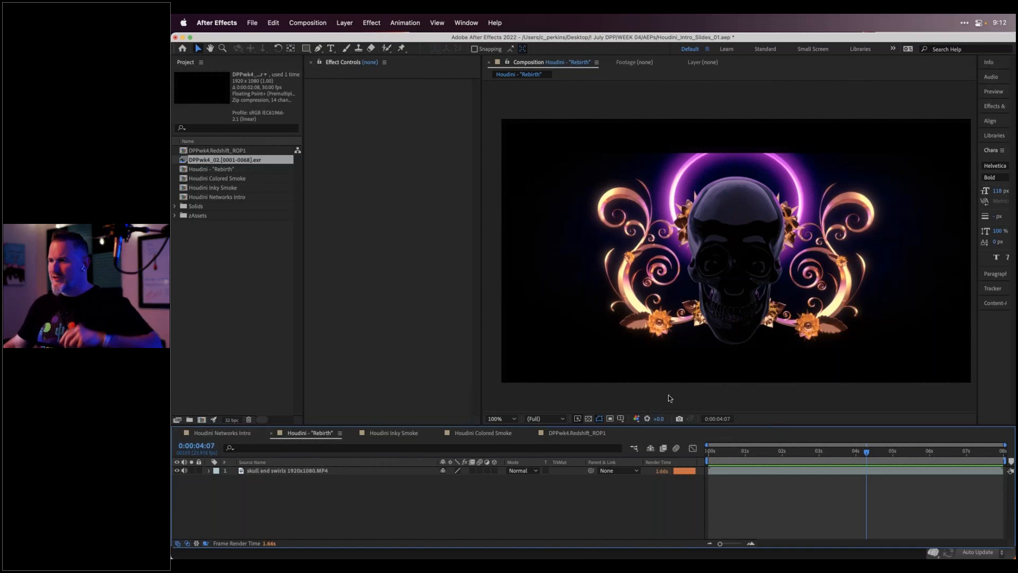
key("period")
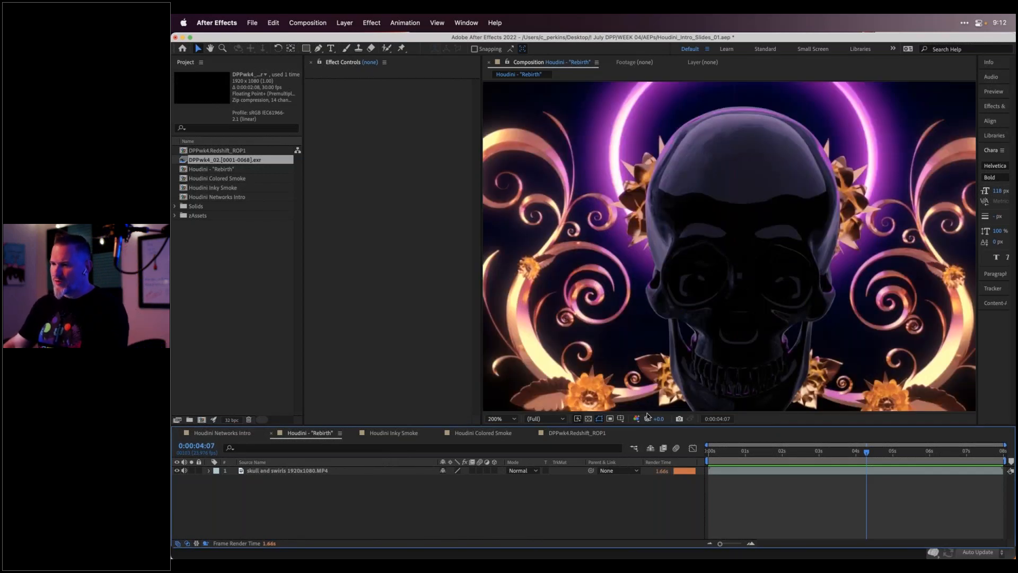
left_click_drag(787, 453, 856, 440)
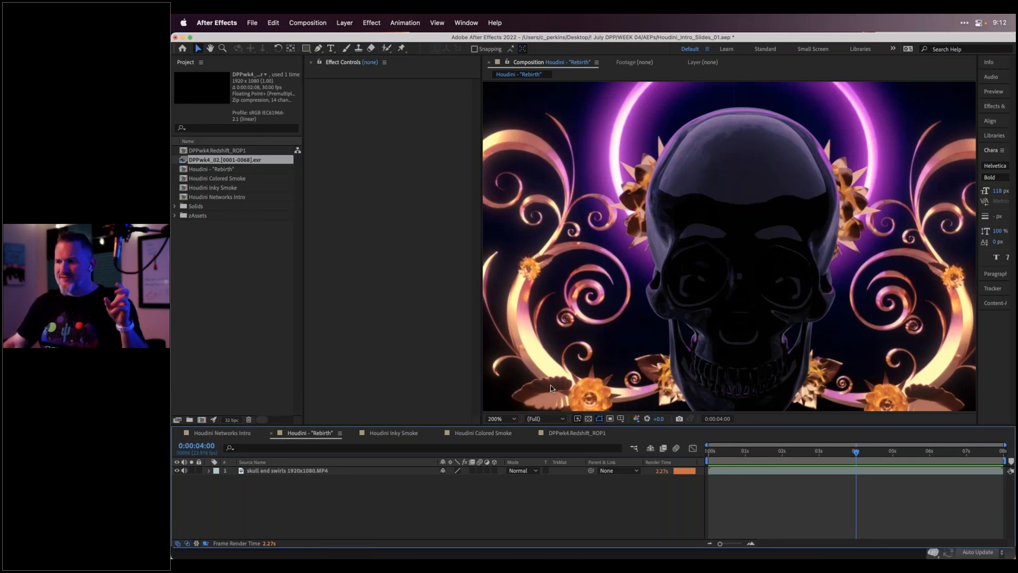
left_click(850, 449)
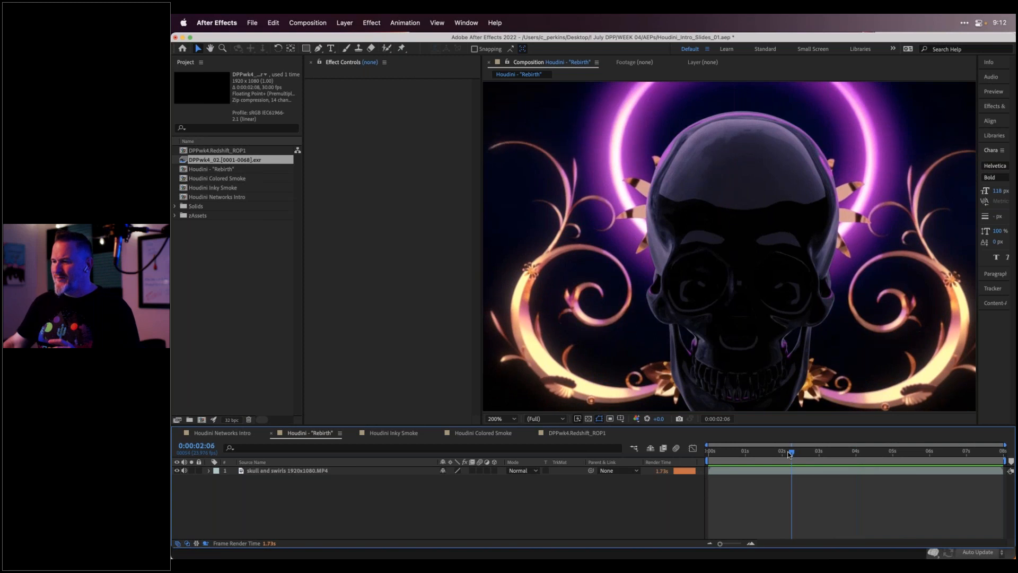
left_click_drag(852, 447, 881, 449)
scroll(726, 341, "down", 2)
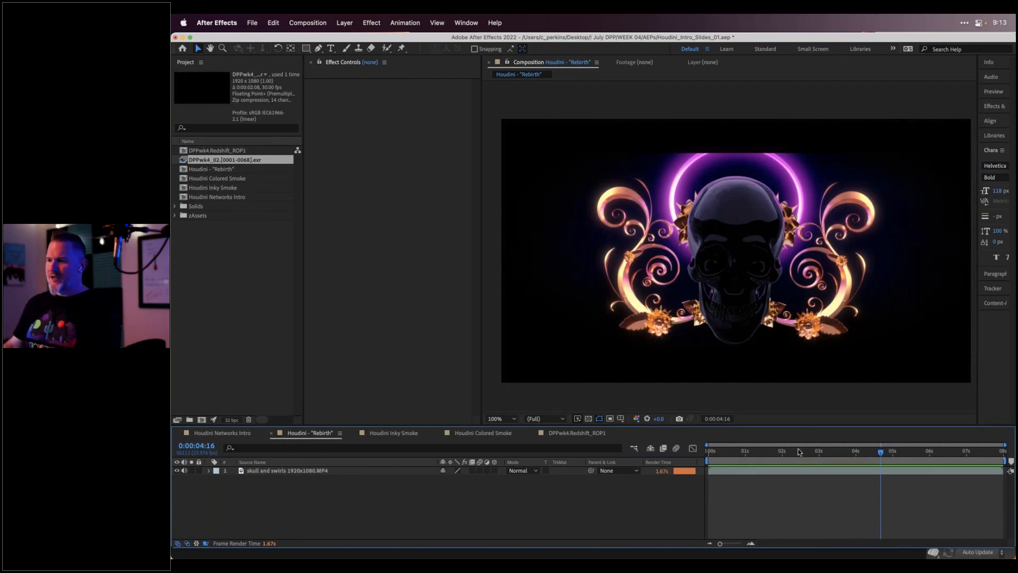
left_click(786, 455)
key("space")
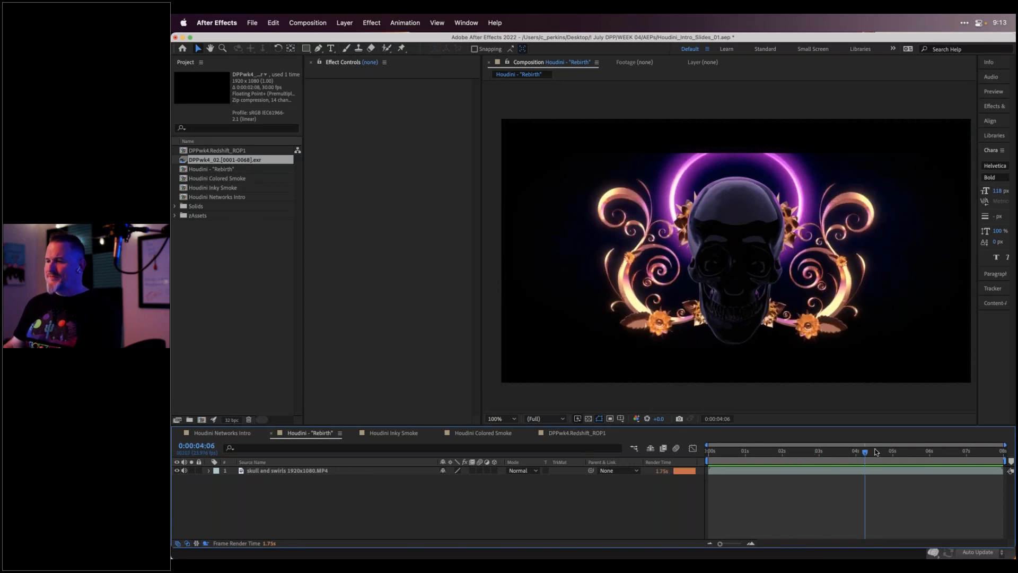
left_click_drag(833, 453, 788, 441)
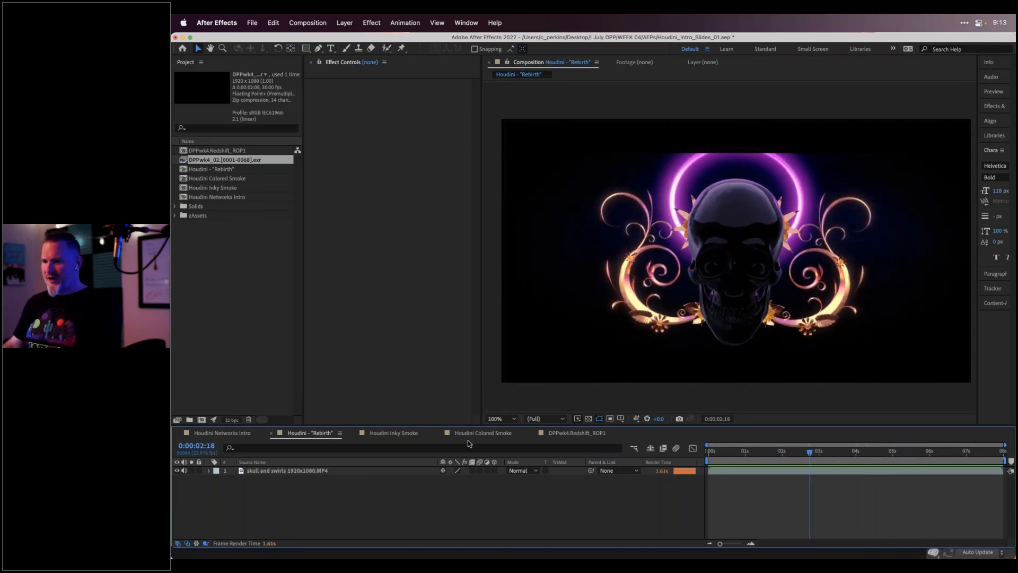
Scrub through the Houdini Inky Smoke and Houdini Colored Smoke compositions to examine the smoke simulations at several times
left_click(414, 434)
left_click_drag(754, 452, 805, 453)
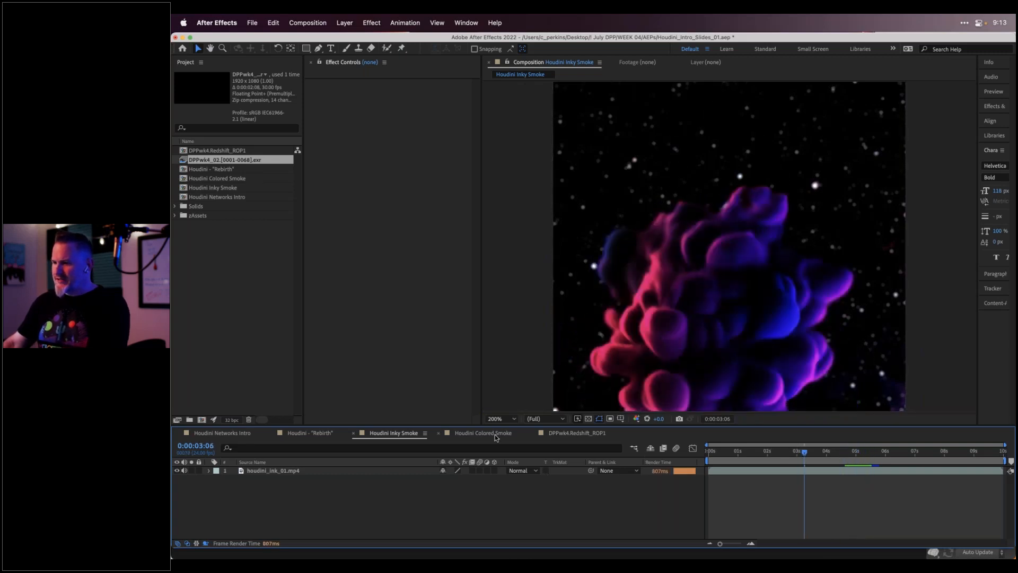
left_click(494, 433)
mouse_move(842, 452)
left_mouse_down()
mouse_move(869, 452)
mouse_move(848, 454)
left_mouse_up()
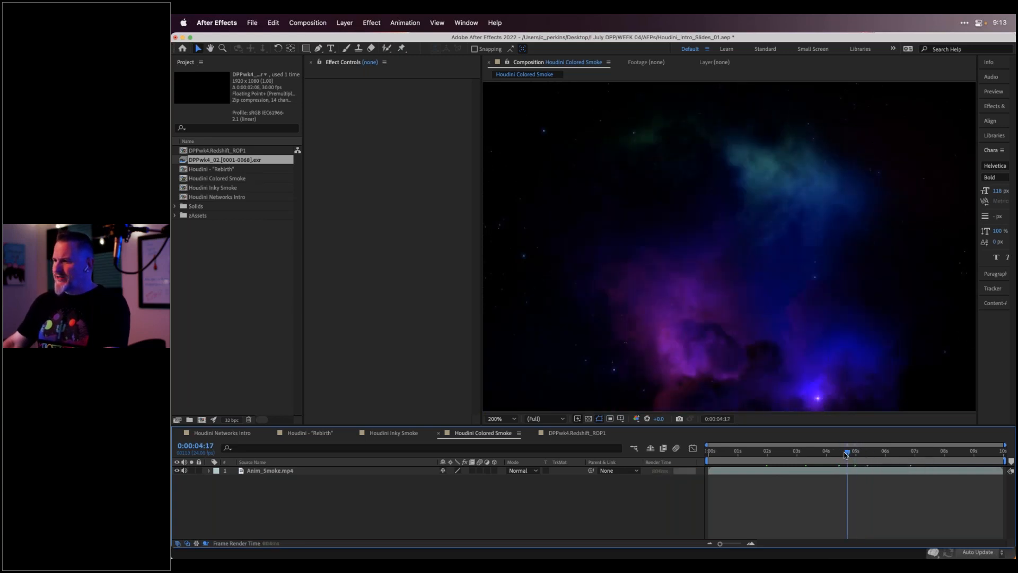
left_click(893, 452)
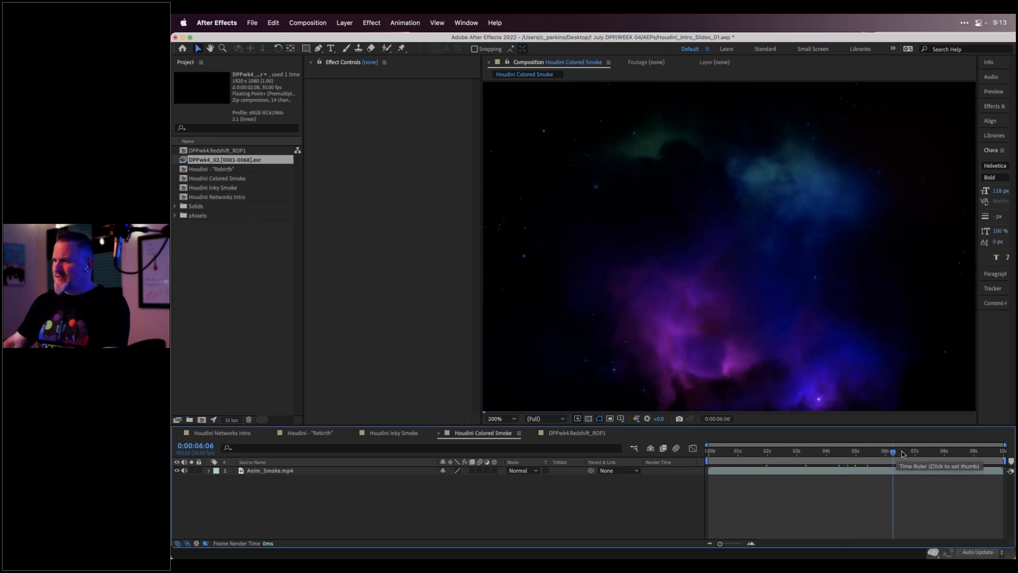
left_click(905, 452)
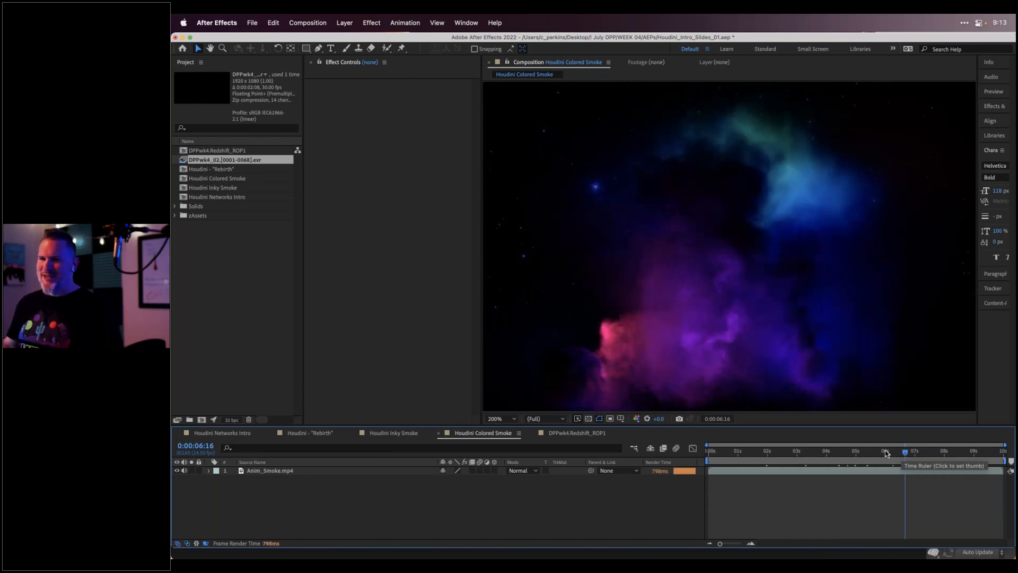
Display the DPPwk4.Redshift_ROP1 composition and scrub through its particle render to examine several times
left_click(580, 433)
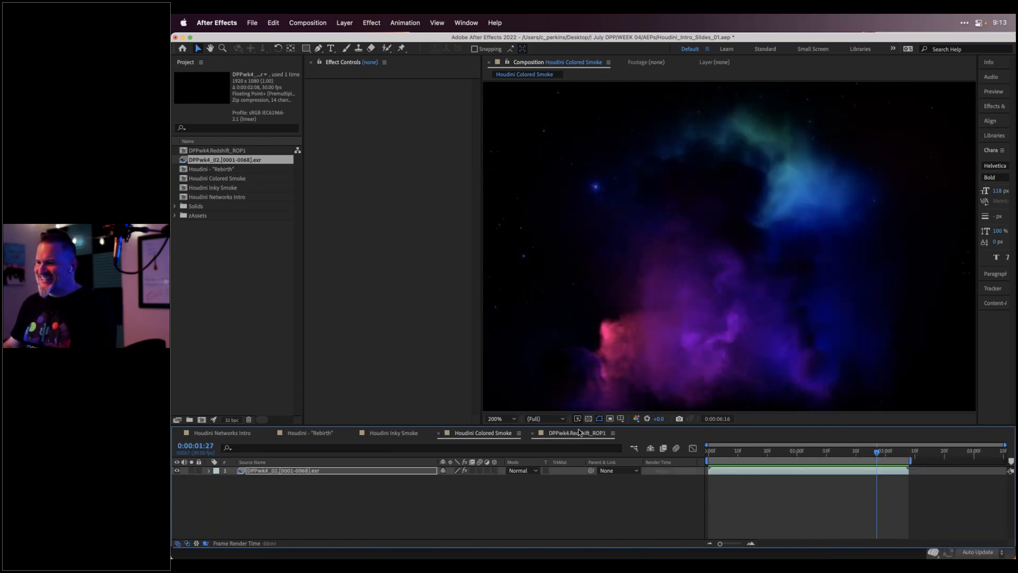
left_click(790, 452)
left_click(735, 452)
mouse_move(747, 452)
left_mouse_down()
mouse_move(774, 451)
mouse_move(720, 457)
mouse_move(779, 455)
mouse_move(762, 457)
left_mouse_up()
left_click_drag(756, 460, 784, 472)
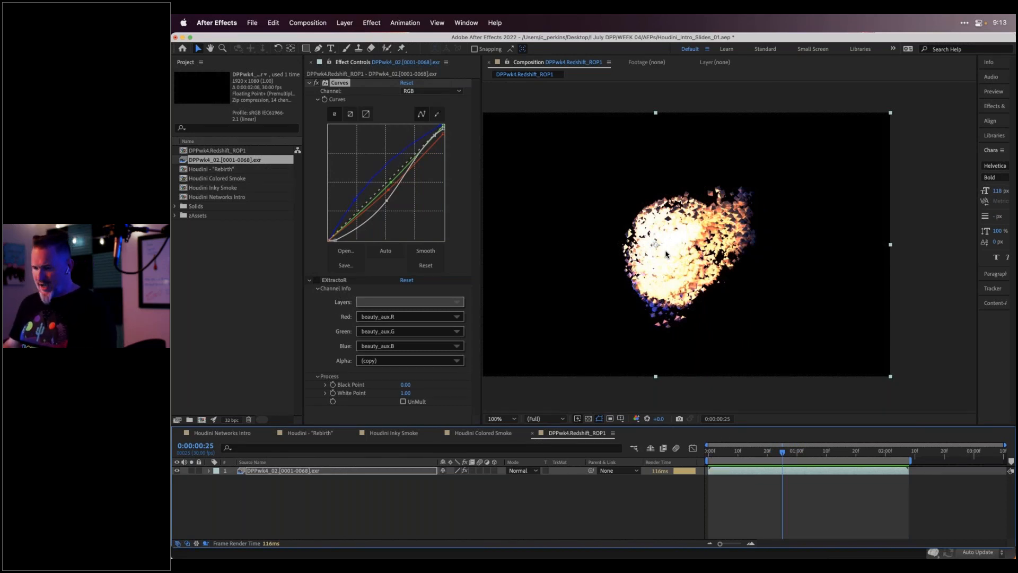
Quit After Effects without saving and open the recent scene DPP_07_2022_Wk4_01.hip in Houdini, discarding the untitled scene
key("super+q")
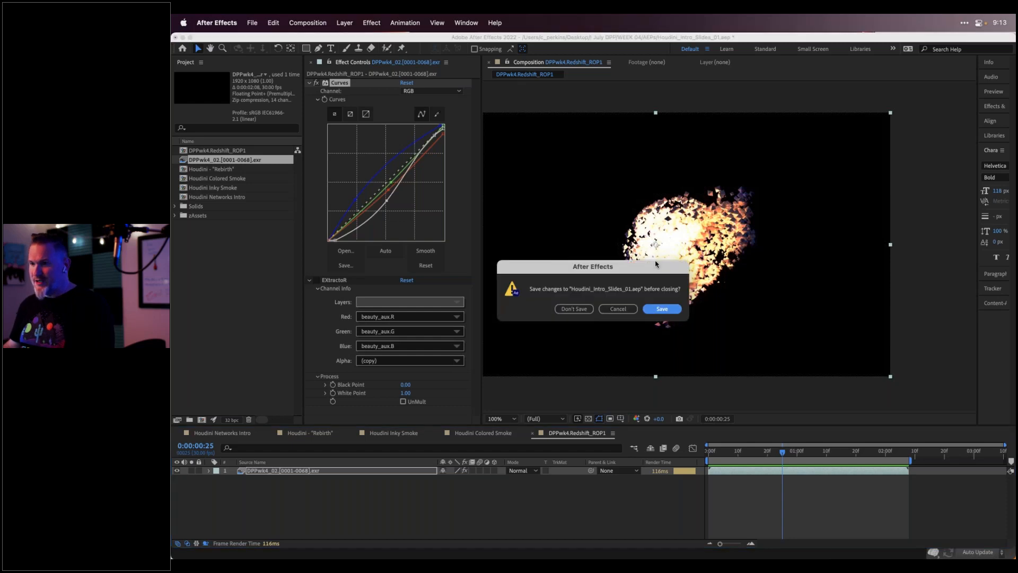
left_click(574, 309)
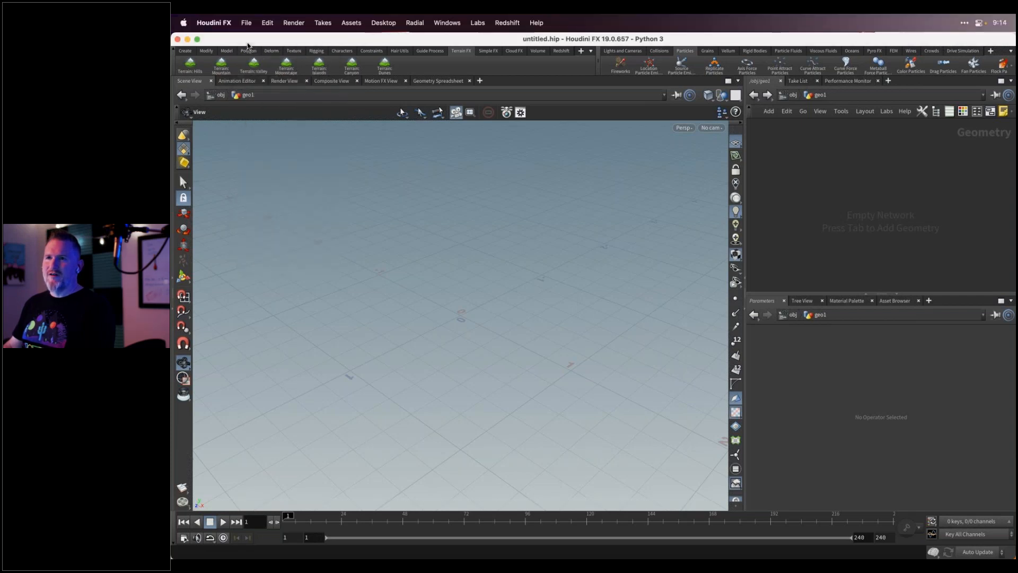
left_click(246, 24)
mouse_move(267, 62)
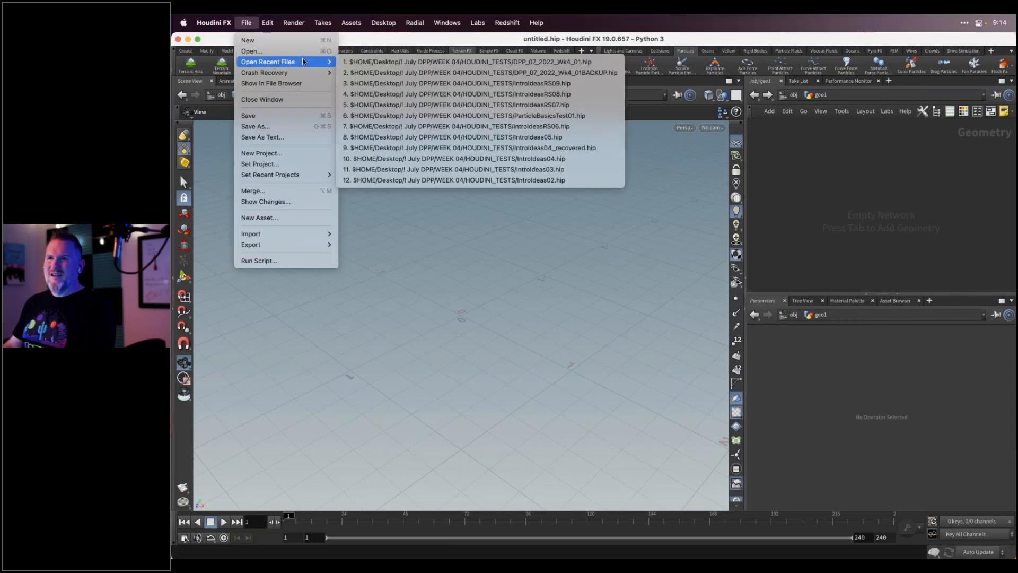
left_click(357, 63)
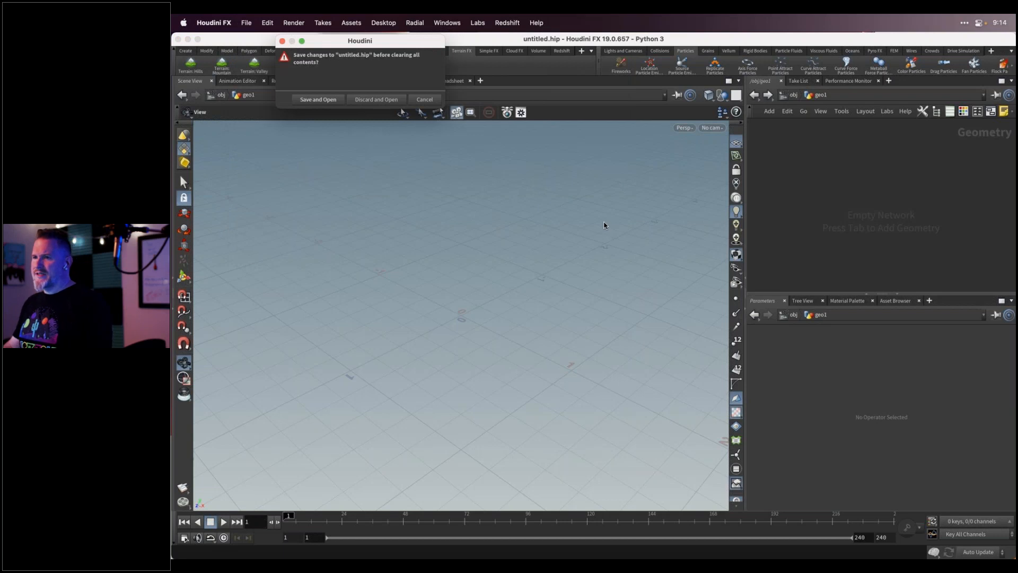
left_click(389, 99)
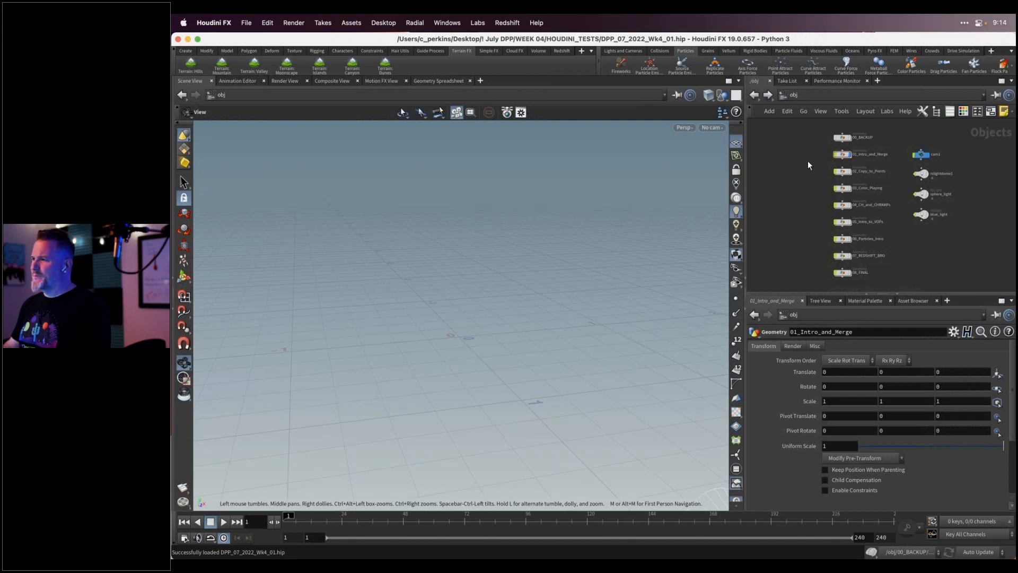
Go inside the 01_Intro_and_Merge geometry object and add a Box node to its empty network
scroll(807, 160, "up", 2)
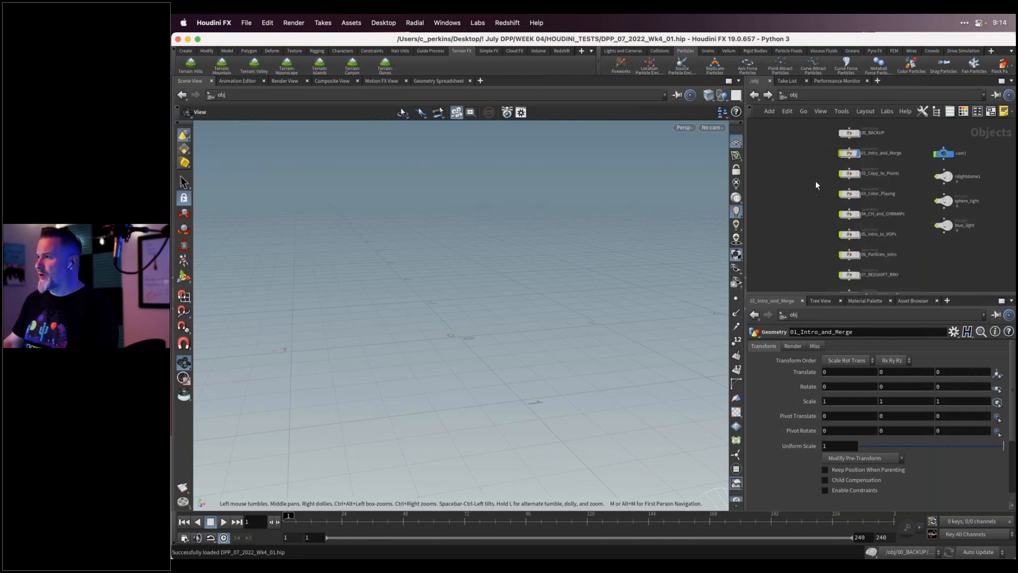
double_click(850, 153)
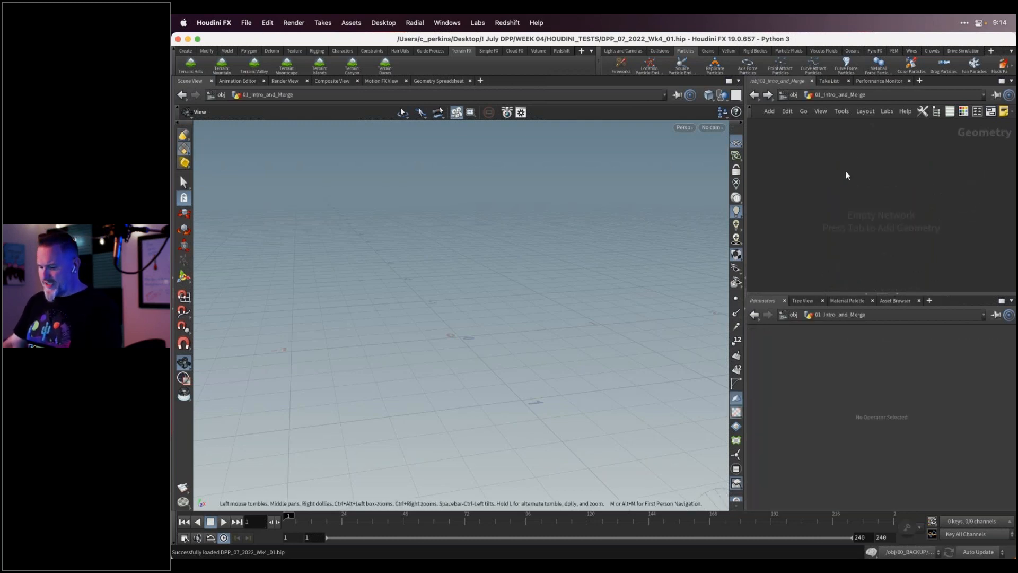
key("Tab")
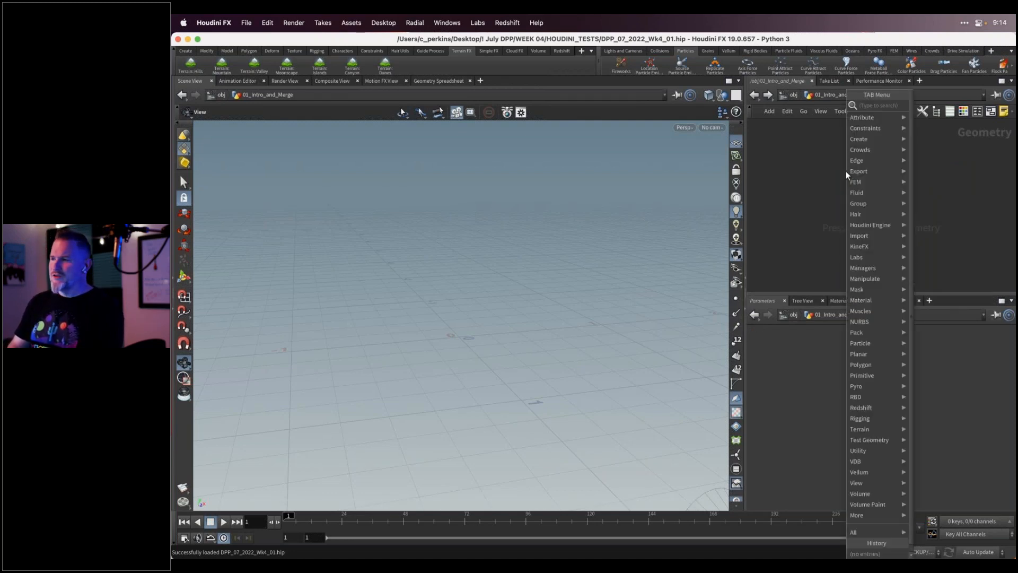
type("box")
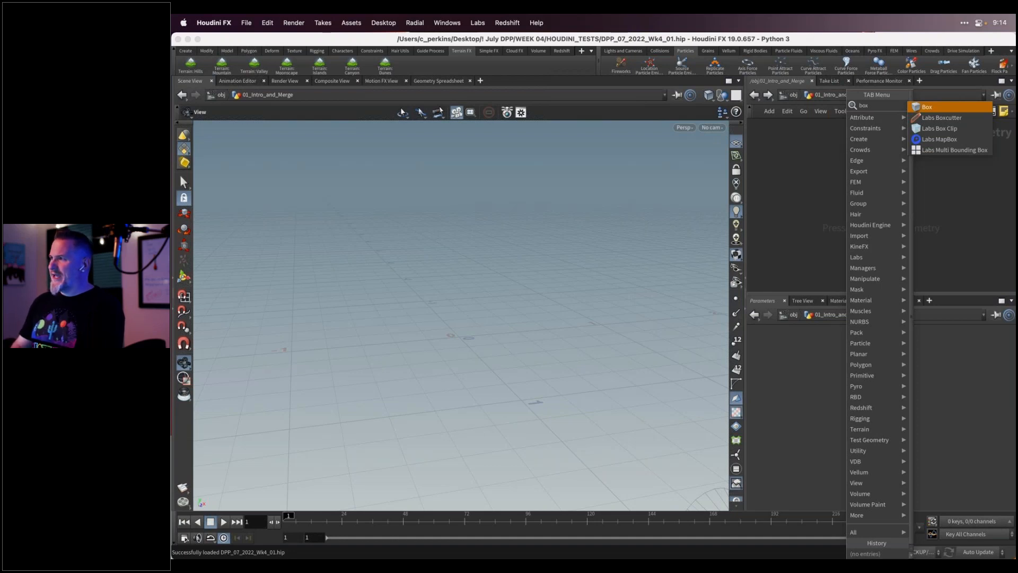
key("Return")
left_click(846, 171)
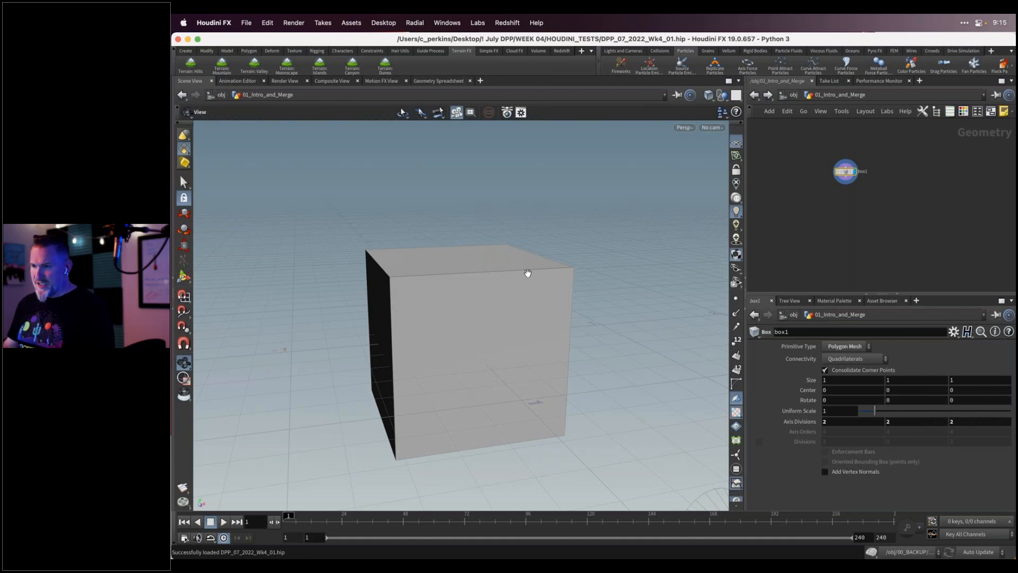
Add a Transform node connected below the box node
left_click_drag(525, 273, 560, 301)
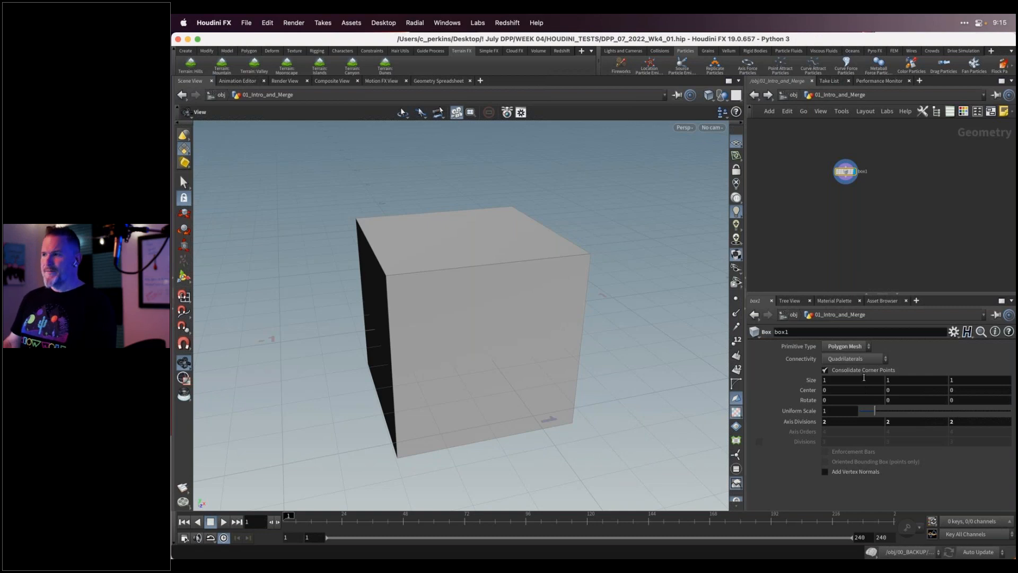
key("Tab")
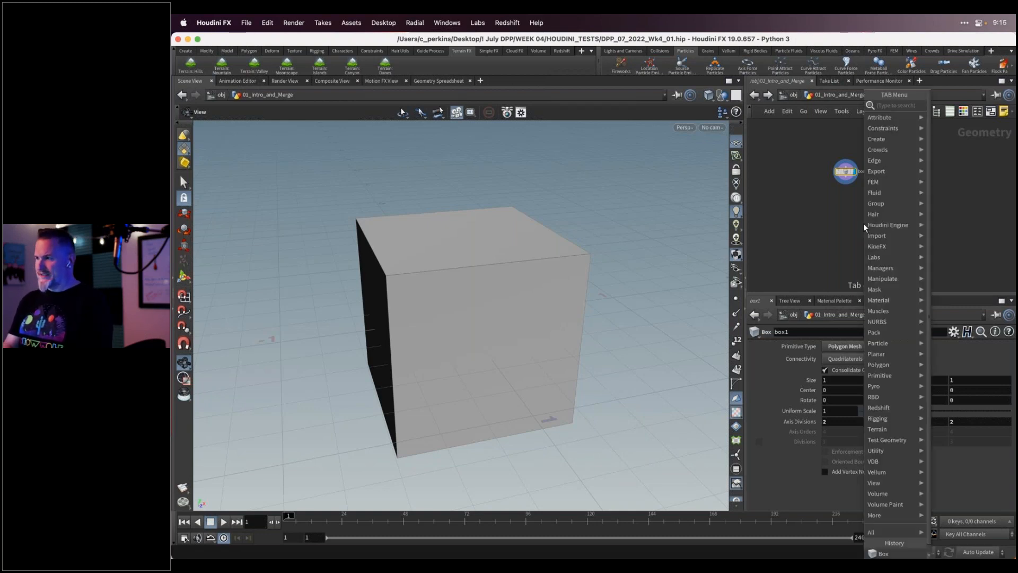
type("trans")
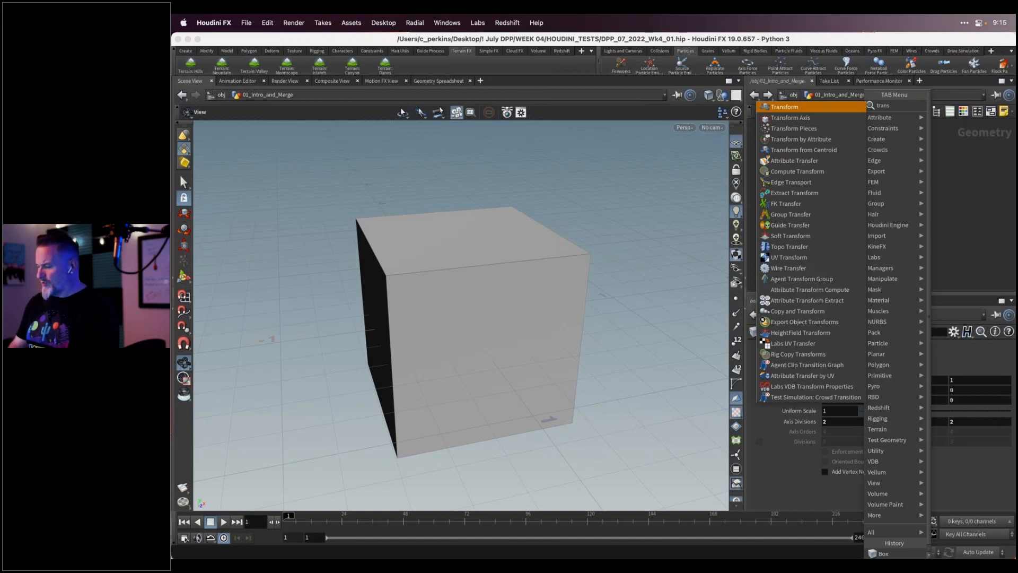
left_click(785, 108)
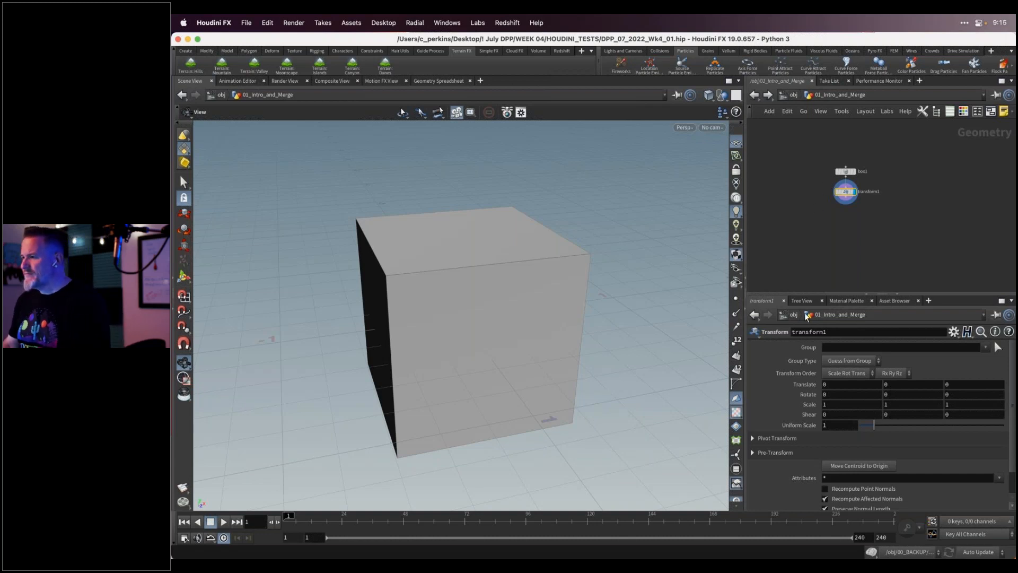
Try shifting the box along X with the Transform node's value ladder and revert Translate to its default
mouse_move(851, 194)
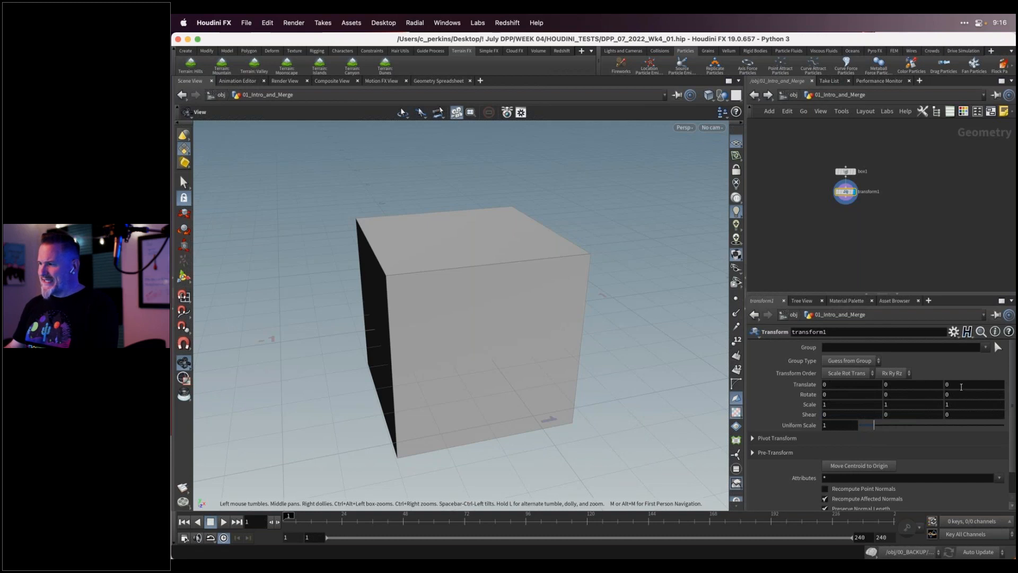
middle_click(830, 384)
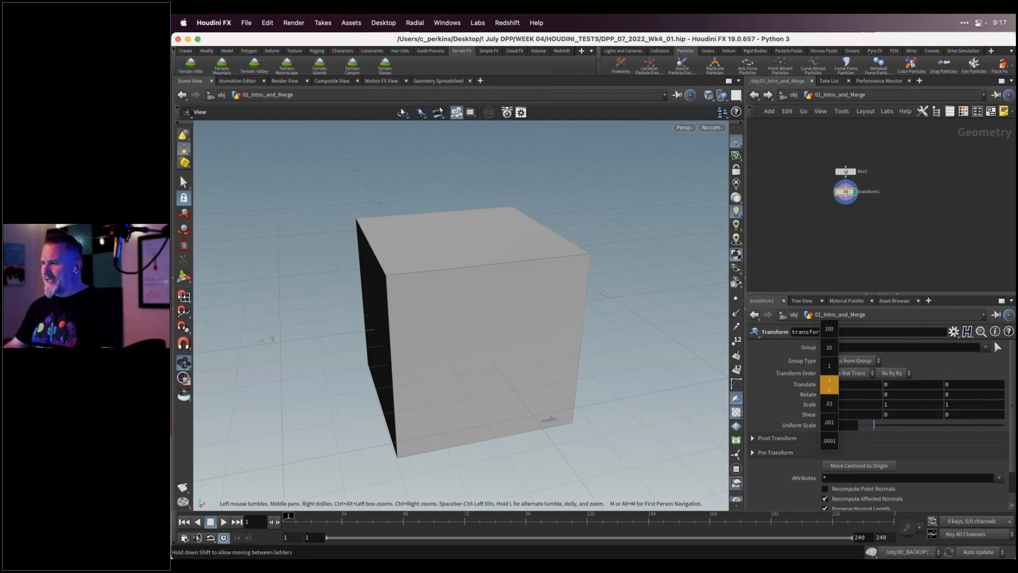
mouse_move(830, 386)
middle_mouse_down()
mouse_move(830, 329)
mouse_move(831, 367)
middle_mouse_up()
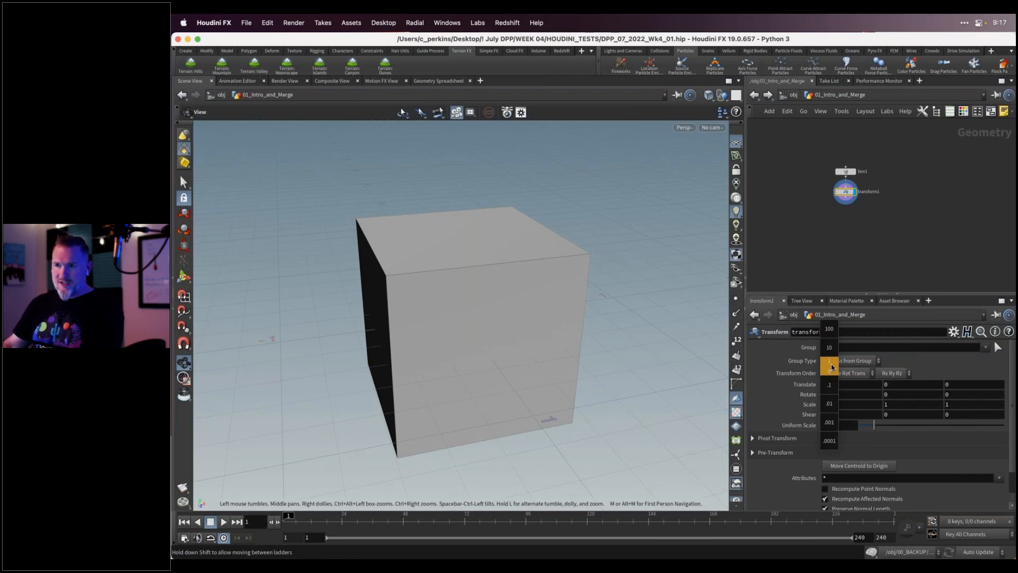
middle_click_drag(858, 361, 870, 393)
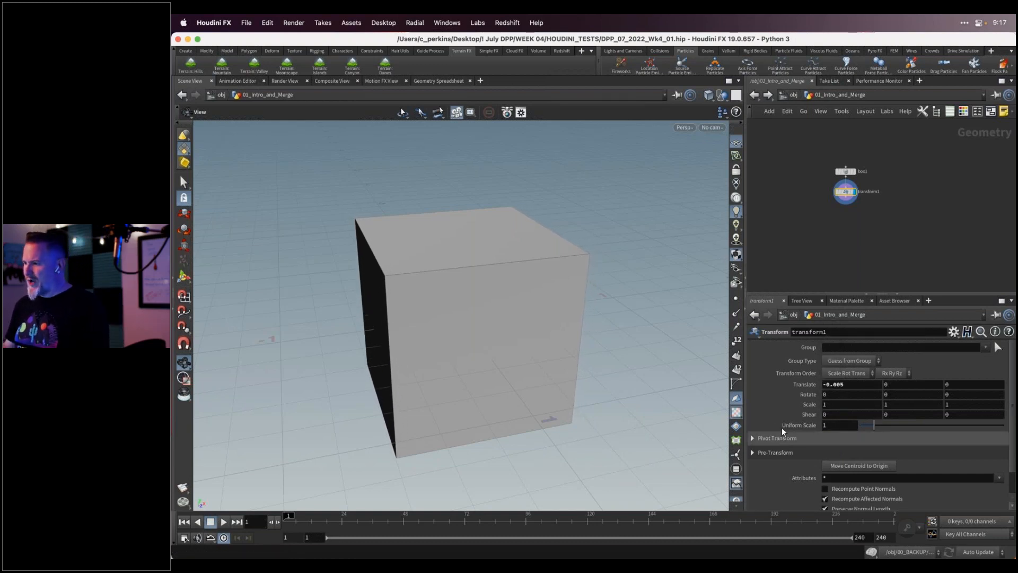
middle_click(808, 386, "ctrl")
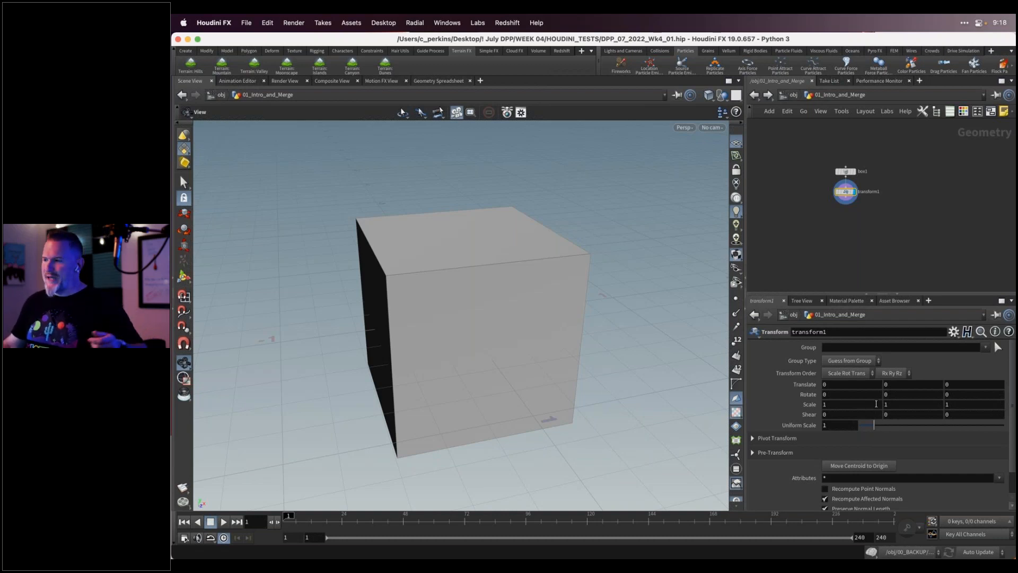
Try out the Transform node's scale controls on the box and undo the Uniform Scale change
mouse_move(810, 408)
middle_mouse_down()
mouse_move(880, 404)
mouse_move(811, 405)
middle_mouse_up()
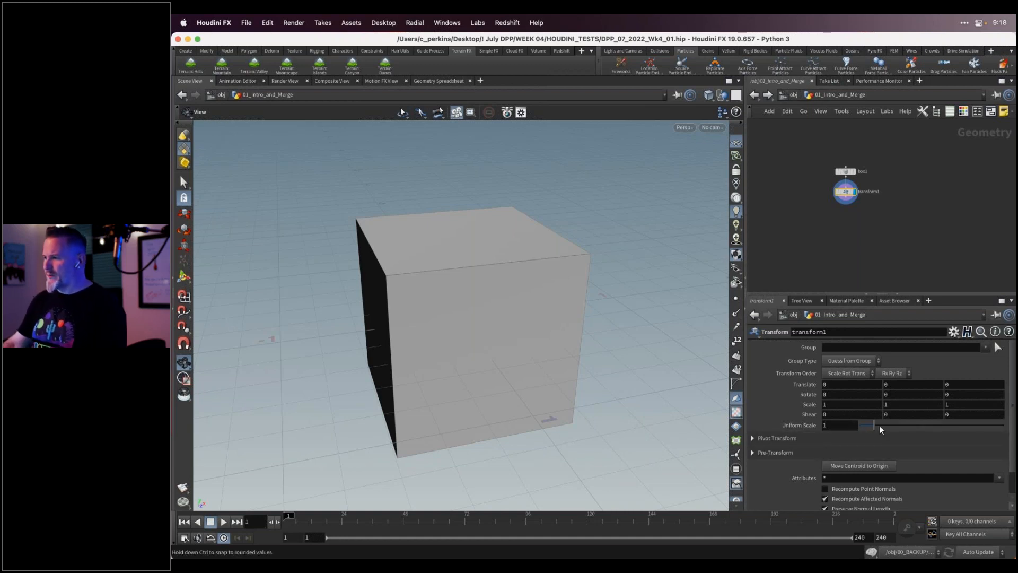
left_click_drag(450, 388, 511, 357)
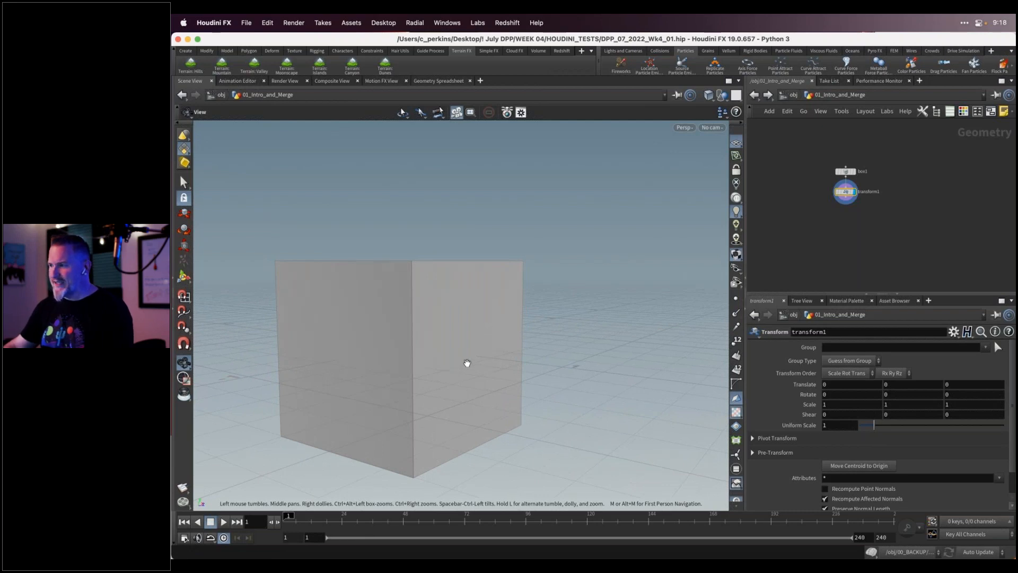
mouse_move(873, 425)
left_mouse_down()
mouse_move(902, 422)
mouse_move(867, 428)
left_mouse_up()
key("ctrl+z")
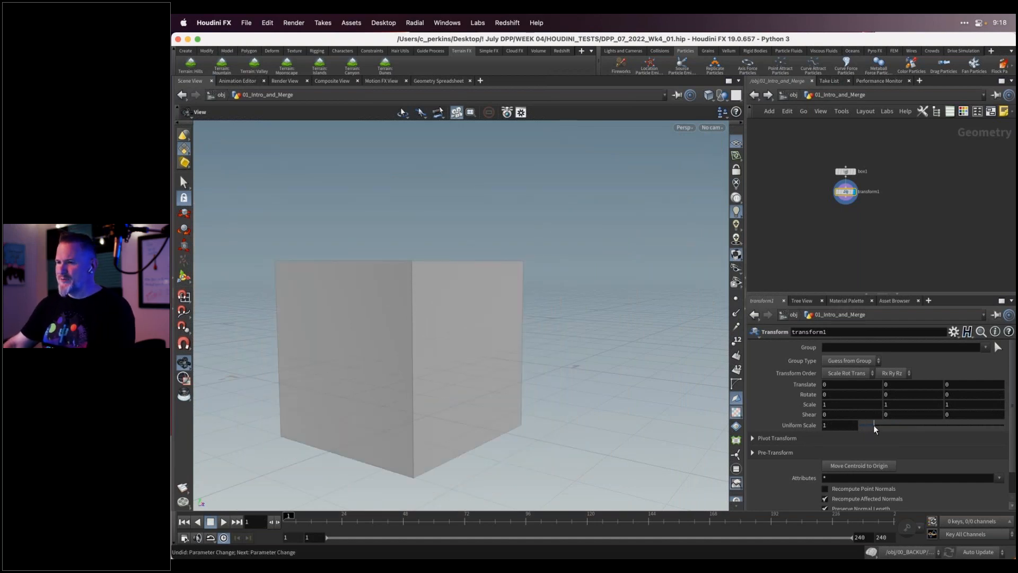
mouse_move(874, 425)
left_mouse_down()
mouse_move(886, 425)
mouse_move(874, 425)
left_mouse_up()
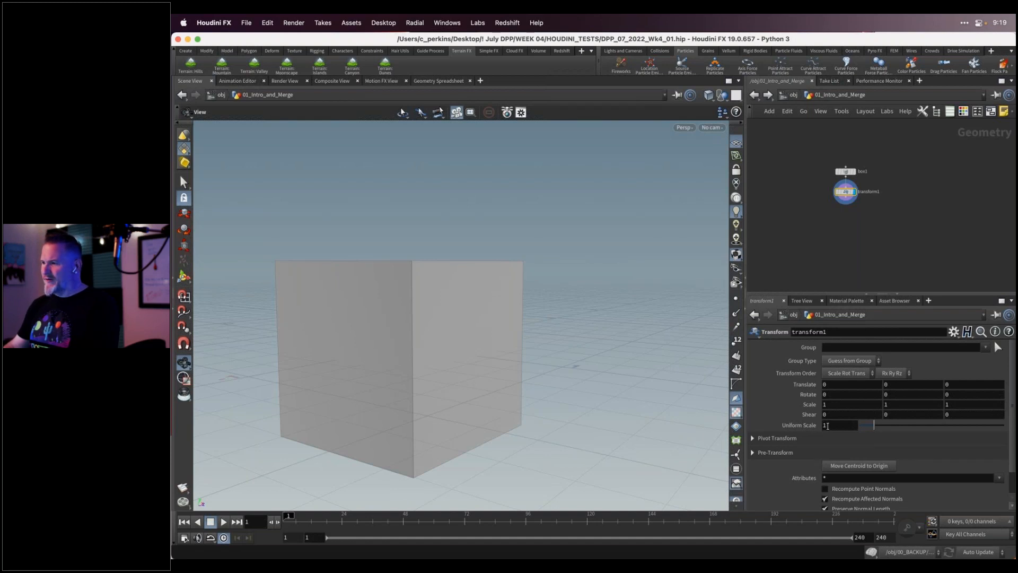
Link the Transform node's Y translation to its Uniform Scale by relative reference and edit the expression to ch("scale")/2
right_click(827, 426)
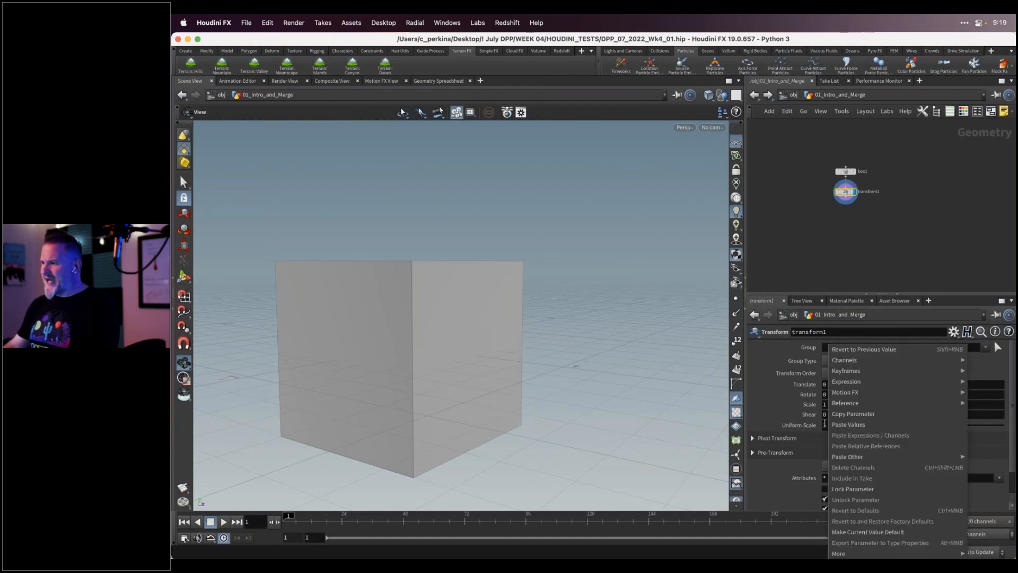
left_click(855, 416)
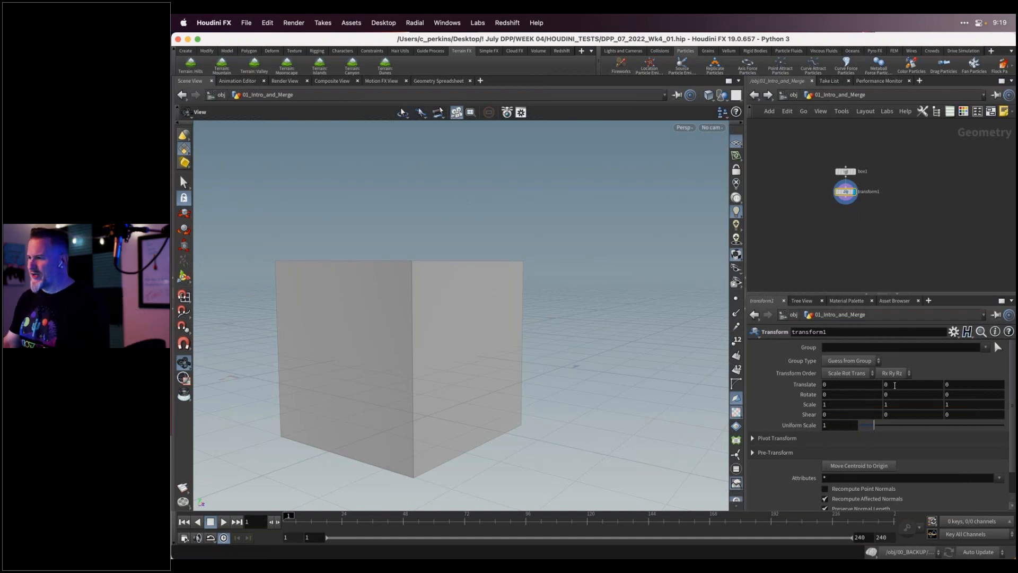
right_click(894, 385)
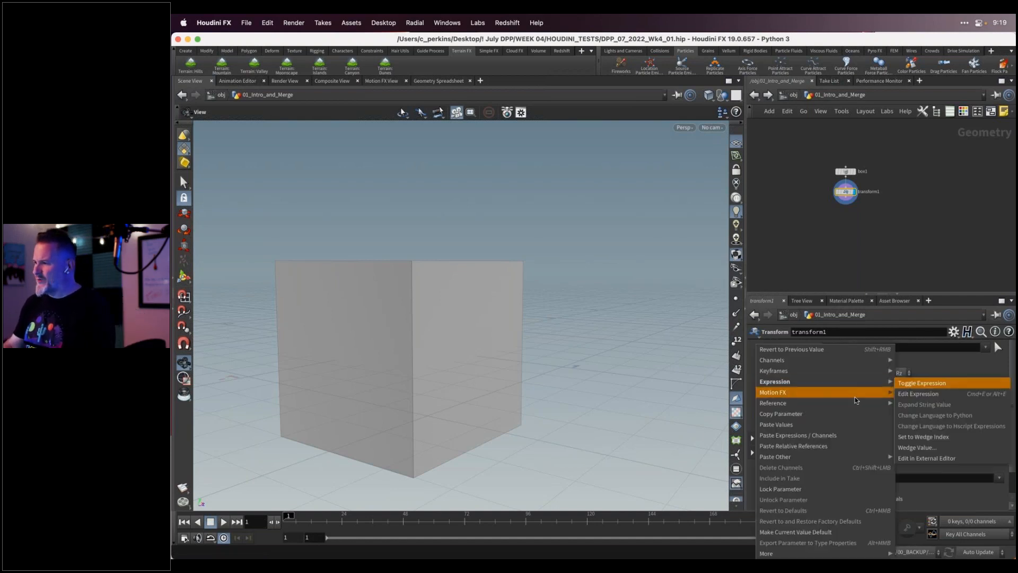
left_click(831, 446)
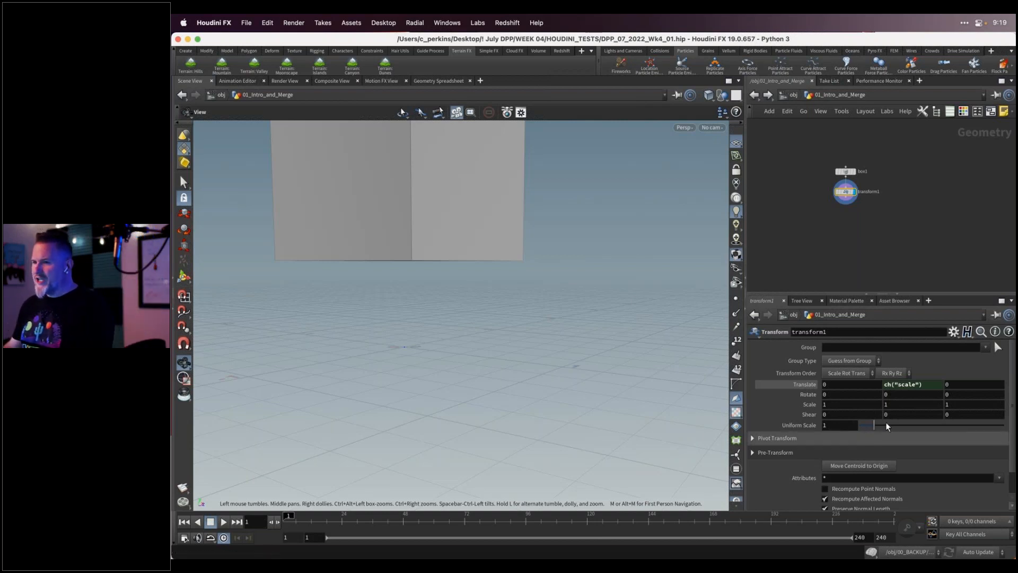
left_click(928, 386)
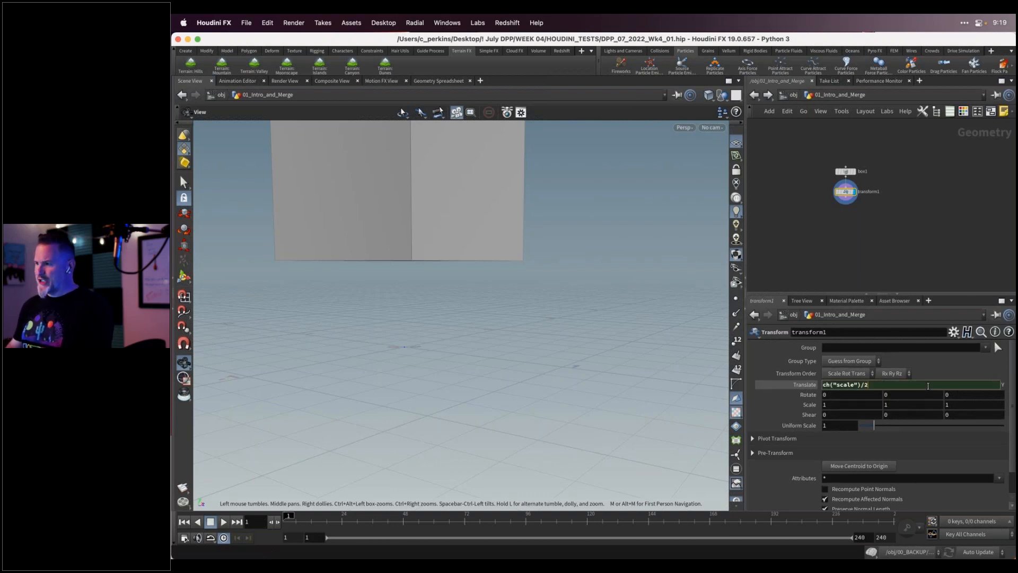
key("Return")
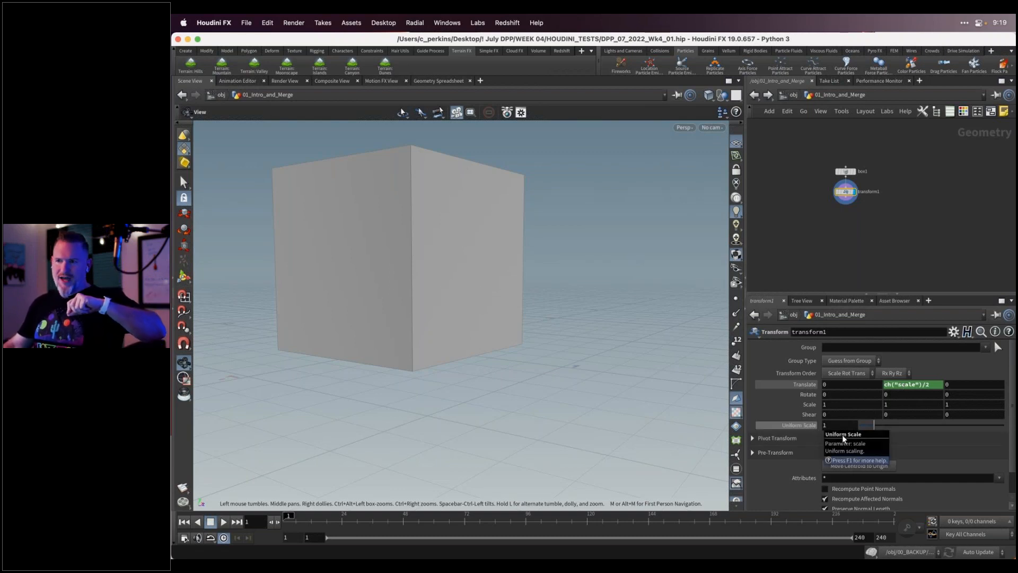
Reduce the Transform node's Uniform Scale to 0.53 and move the box about 0.8 along X
mouse_move(880, 423)
left_mouse_down()
mouse_move(864, 424)
mouse_move(887, 422)
mouse_move(873, 425)
left_mouse_up()
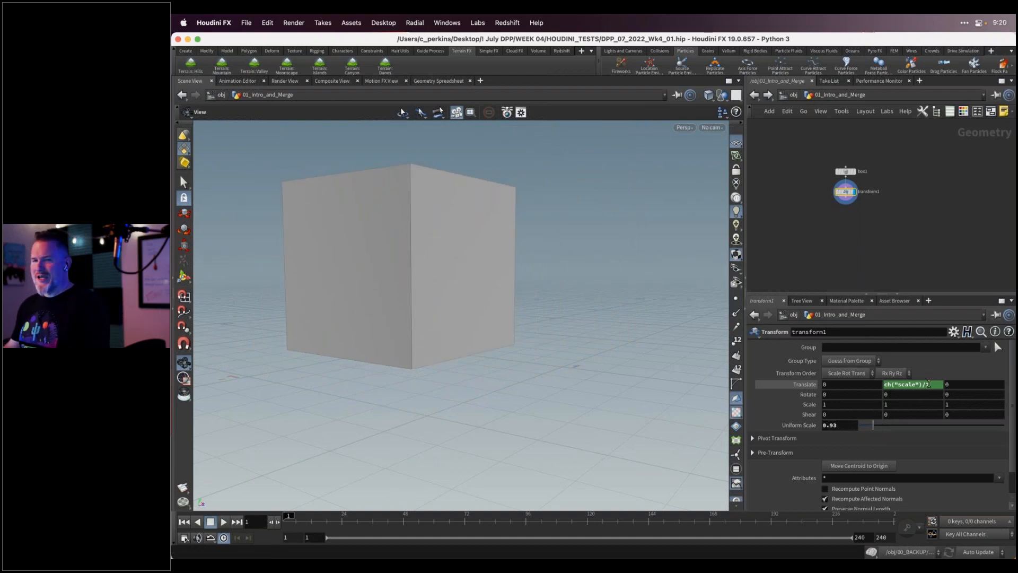
type("2")
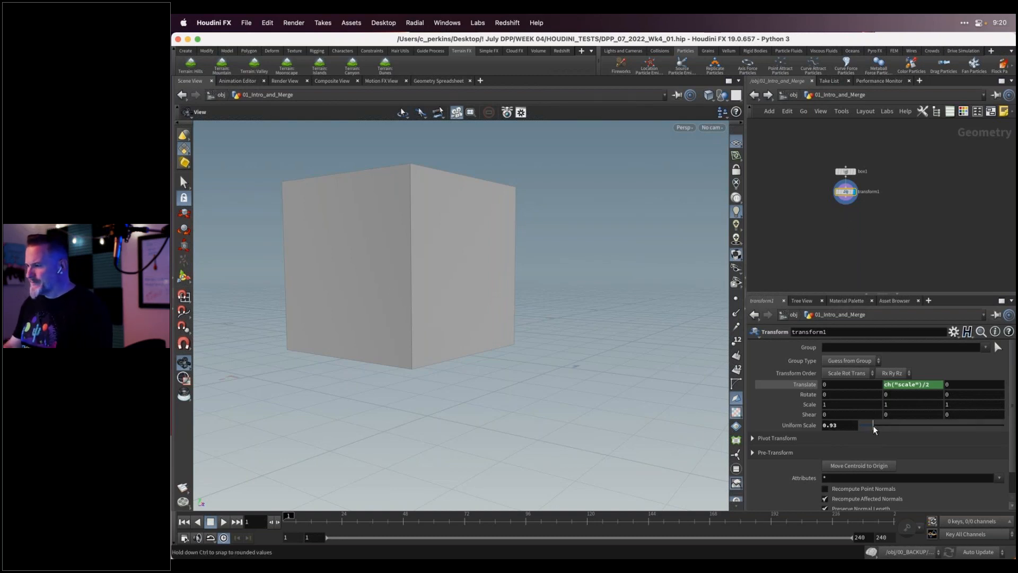
left_click_drag(872, 425, 868, 427)
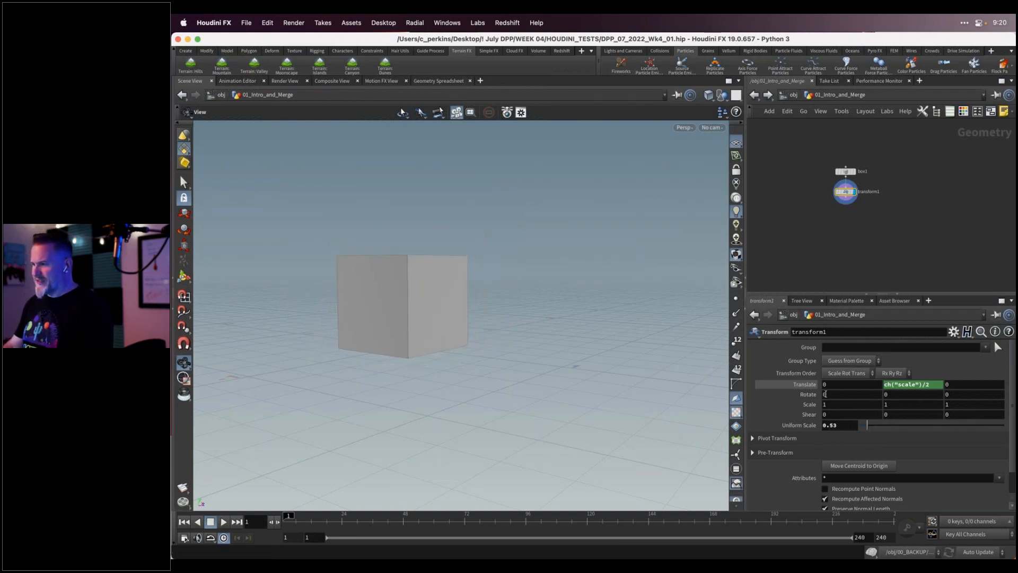
middle_click_drag(833, 385, 902, 380)
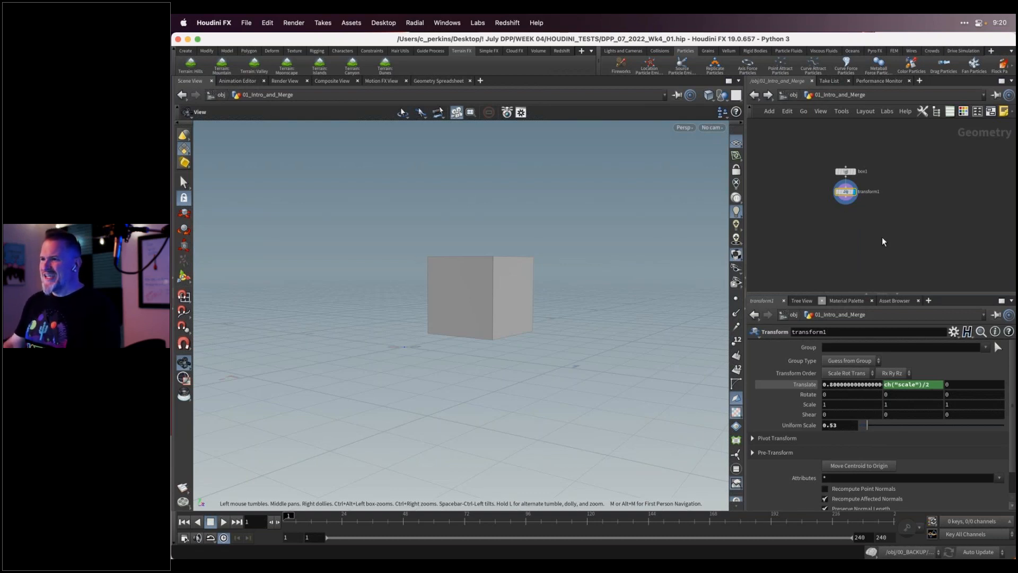
Shift the box node aside, add a Sphere node beside it and wire it into the Transform node in place of the box
left_click_drag(846, 171, 818, 171)
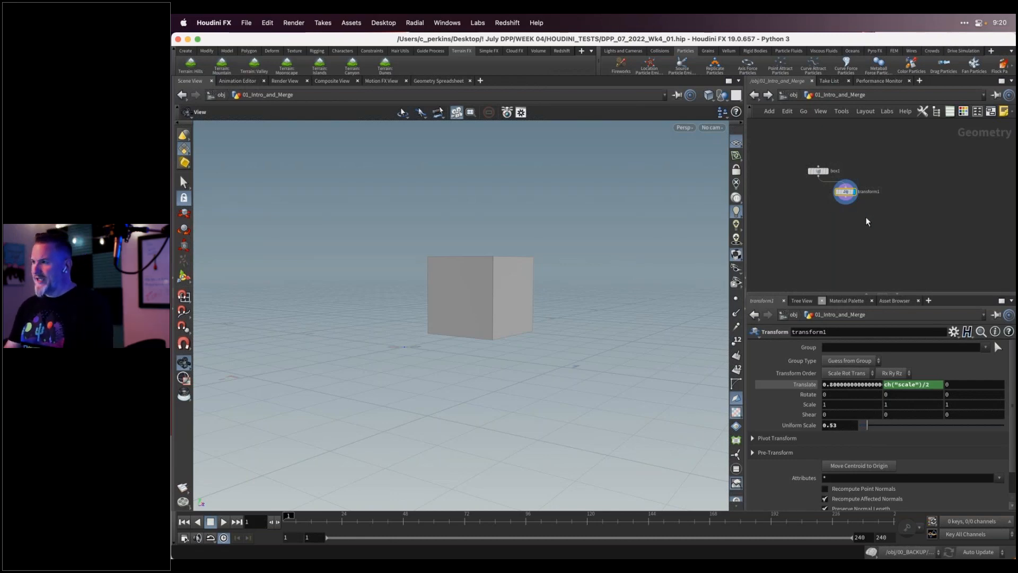
key("Tab")
type("sphere")
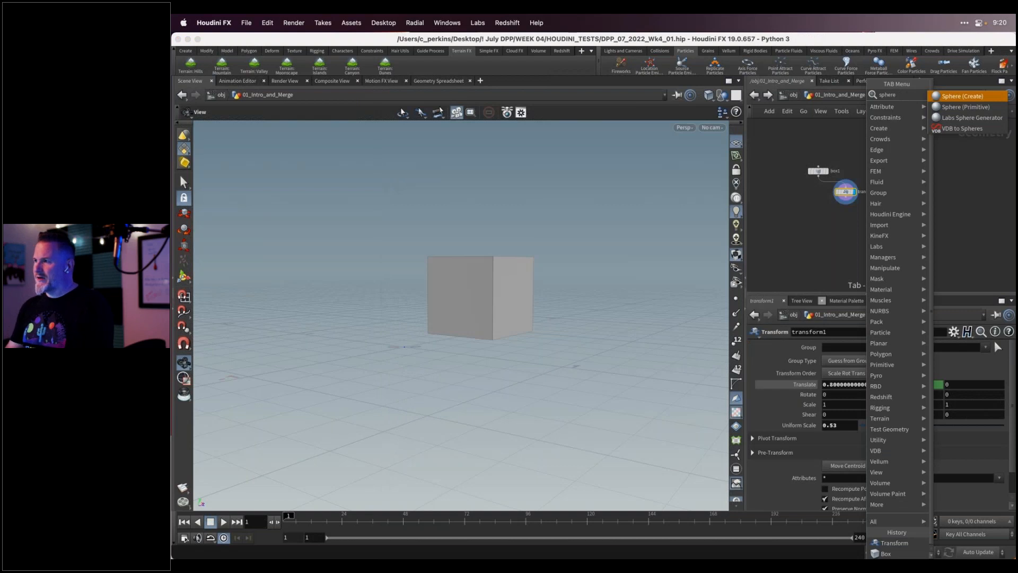
key("Return")
left_click(887, 176)
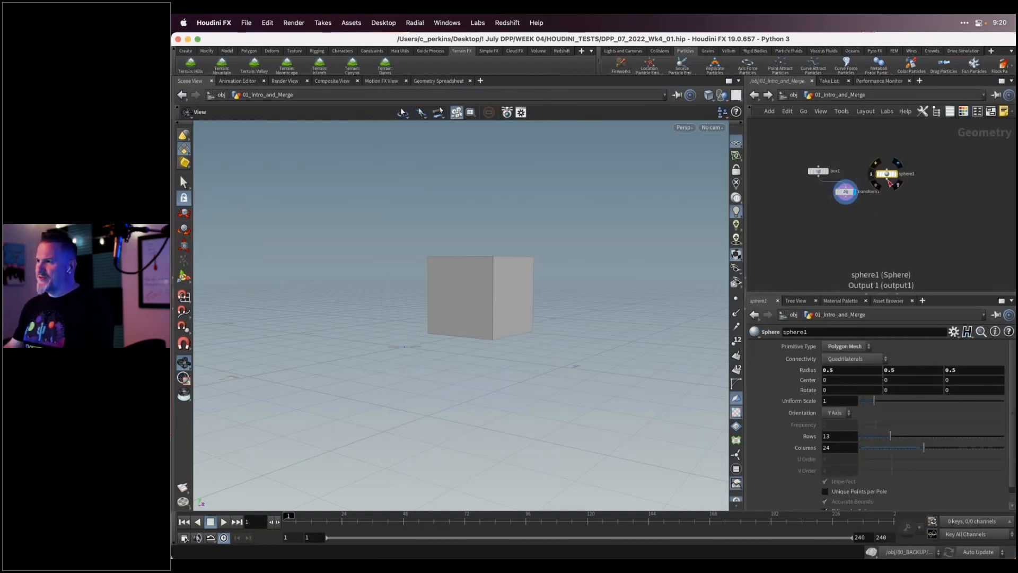
left_click(890, 181)
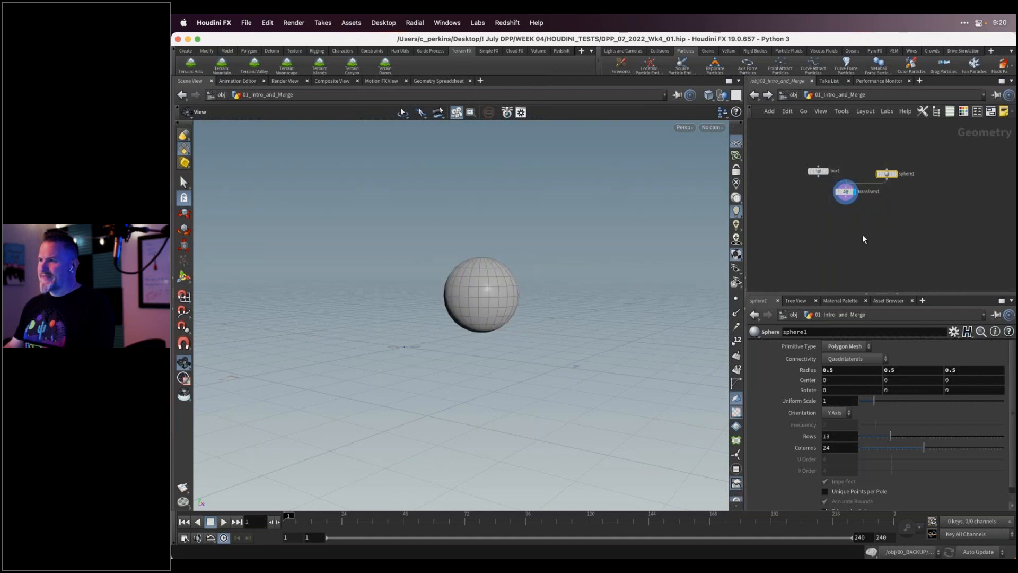
mouse_move(843, 198)
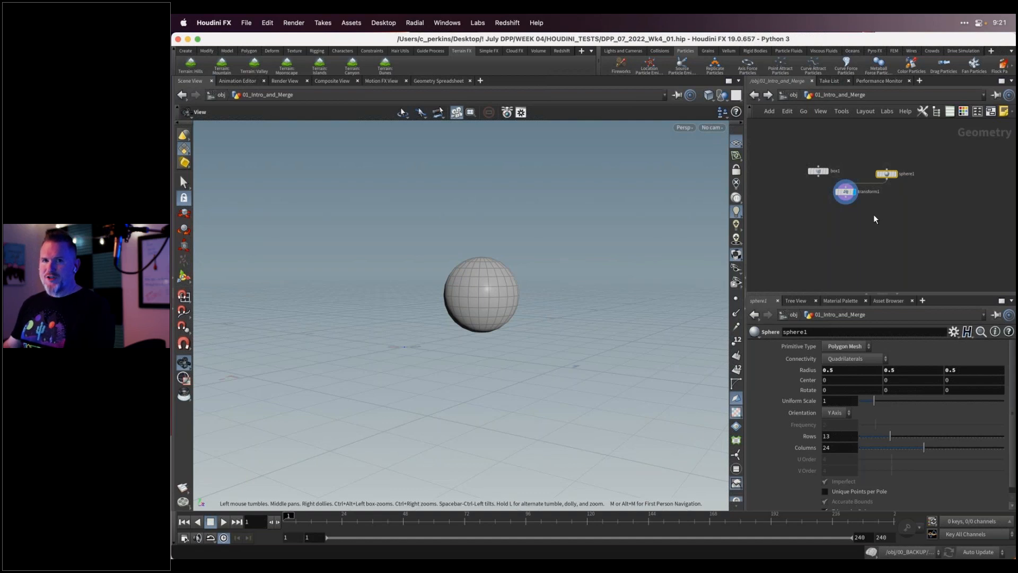
Compare the box, the sphere and the Transform output by displaying each node in turn, ending on the Transform node
scroll(871, 215, "up", 2)
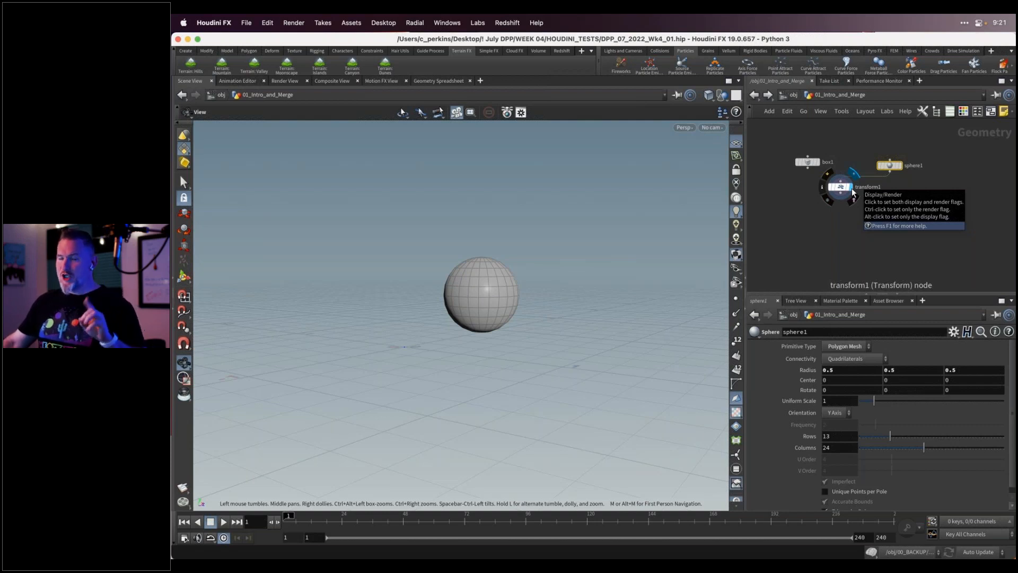
left_click(820, 166)
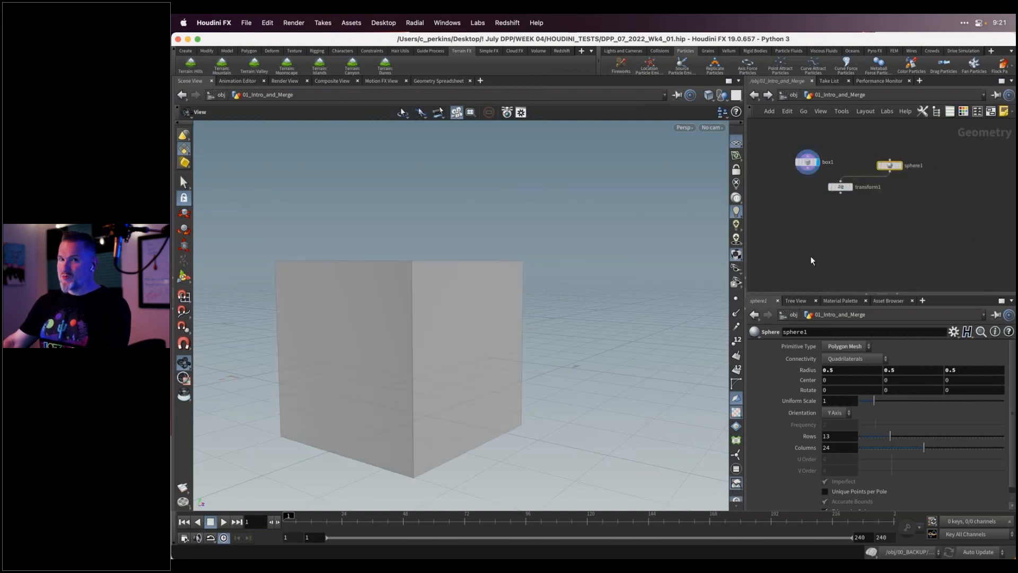
left_click(901, 167)
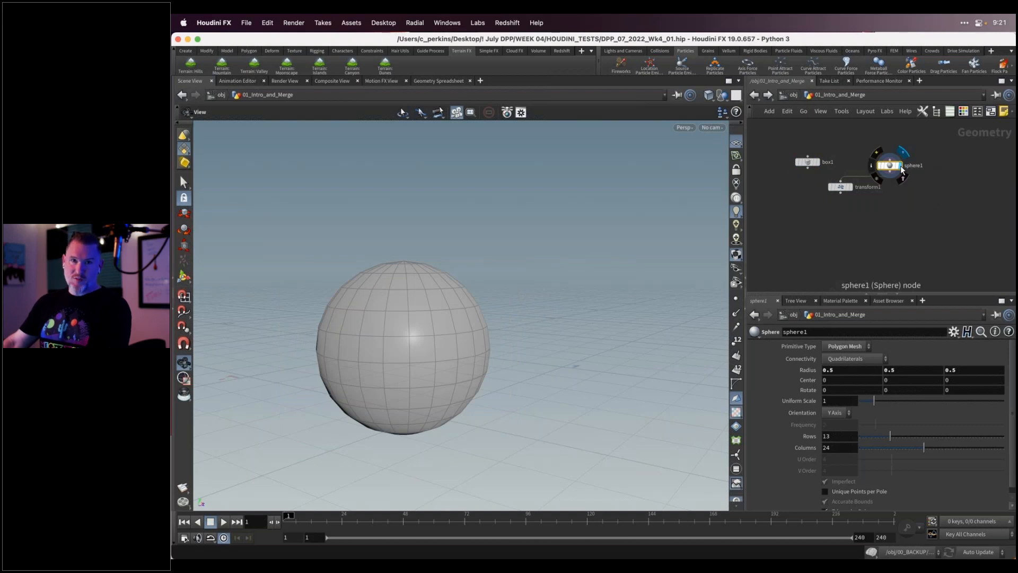
left_click(852, 192)
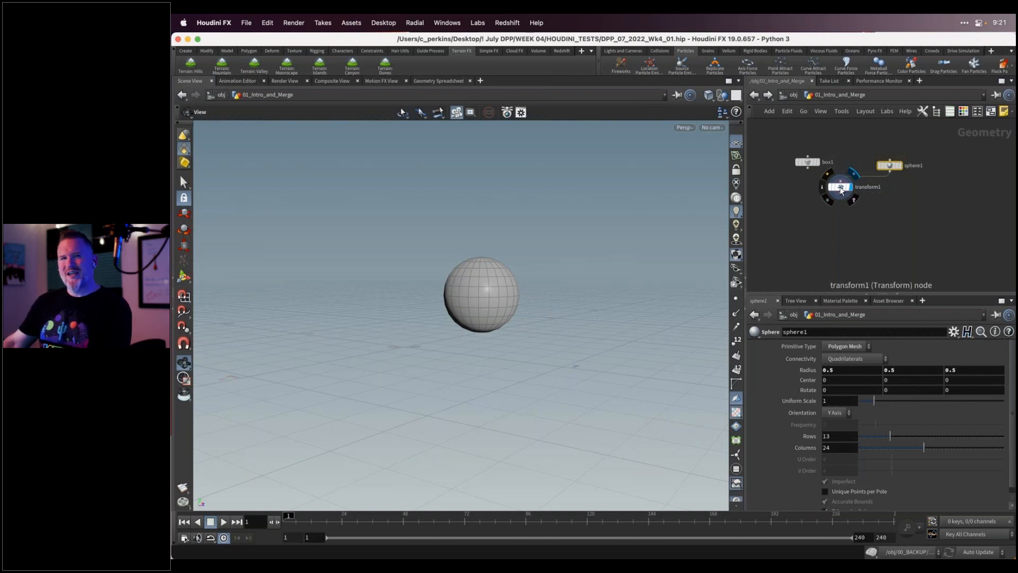
Place the Transform node directly beneath the sphere node and add a Merge node below the two branches
left_click_drag(841, 191, 890, 191)
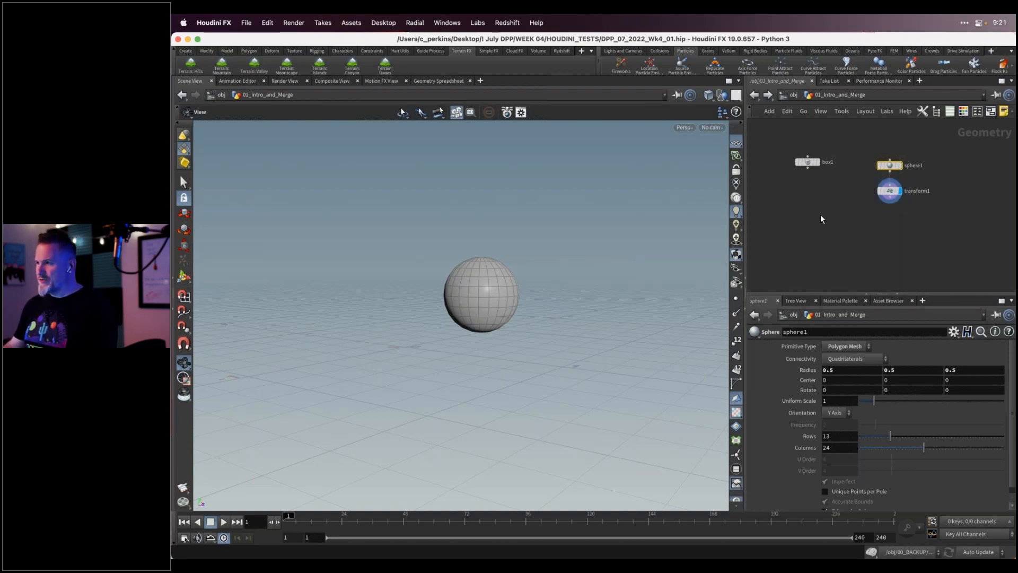
key("Tab")
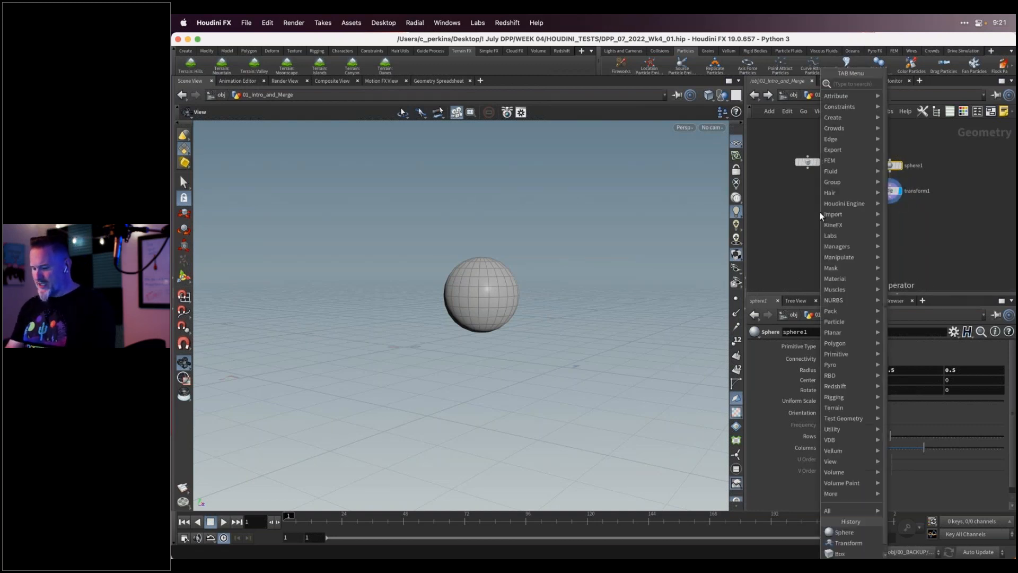
type("merge")
key("Return")
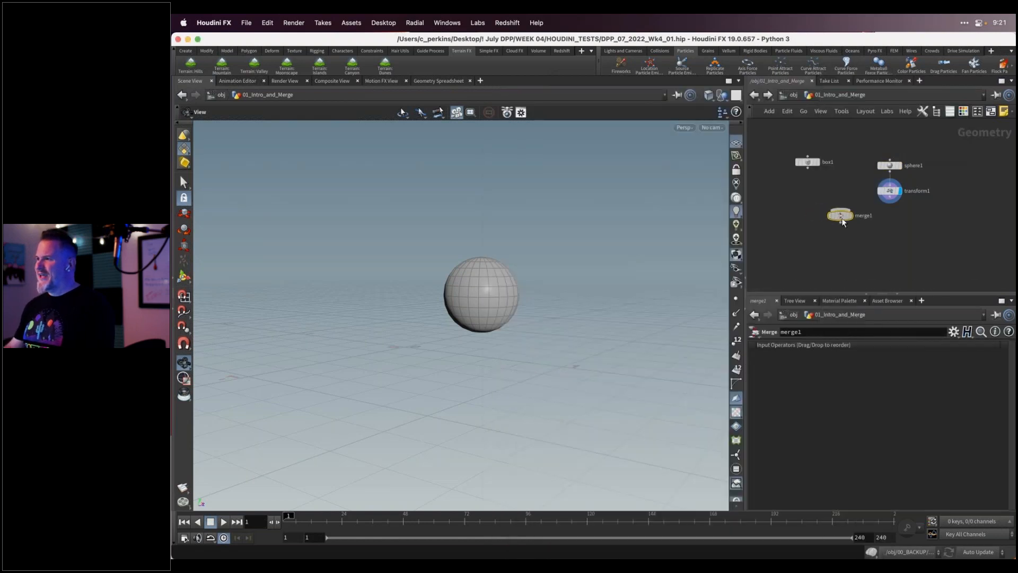
left_click(847, 227)
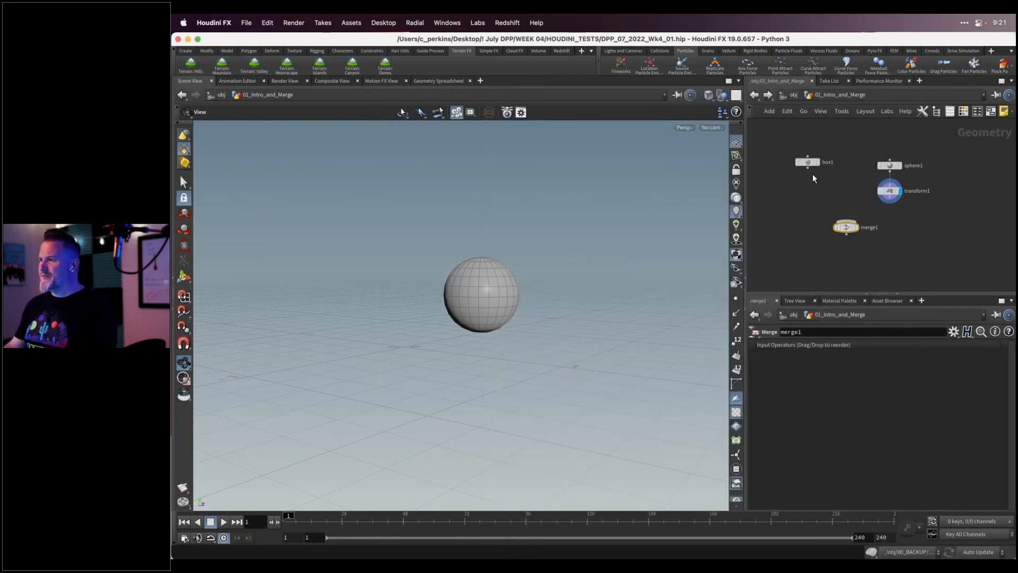
Wire the box and the transformed sphere into the Merge node and display the merged result
left_click_drag(808, 167, 847, 224)
left_click(847, 221)
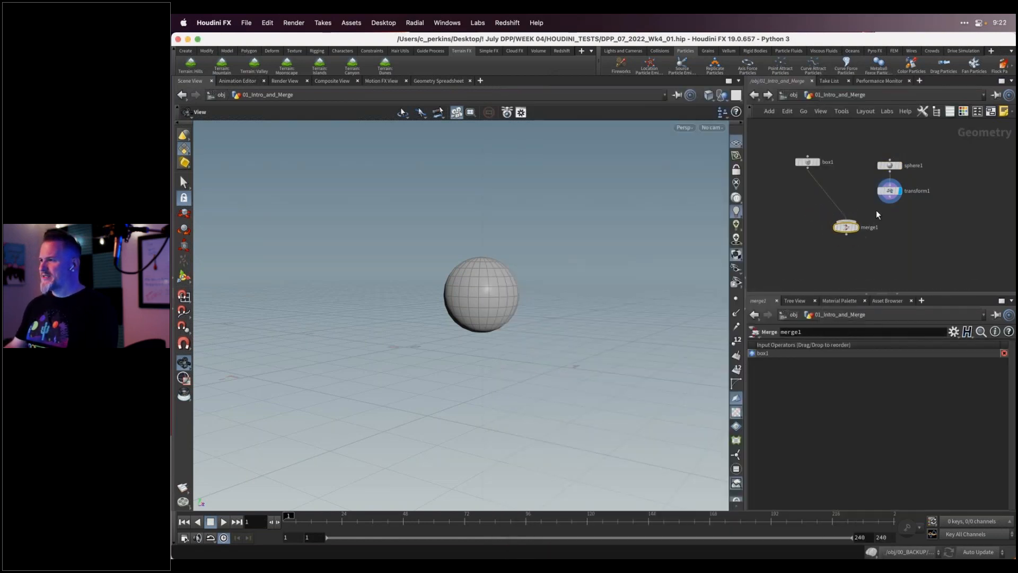
left_click(887, 202)
left_click(847, 221)
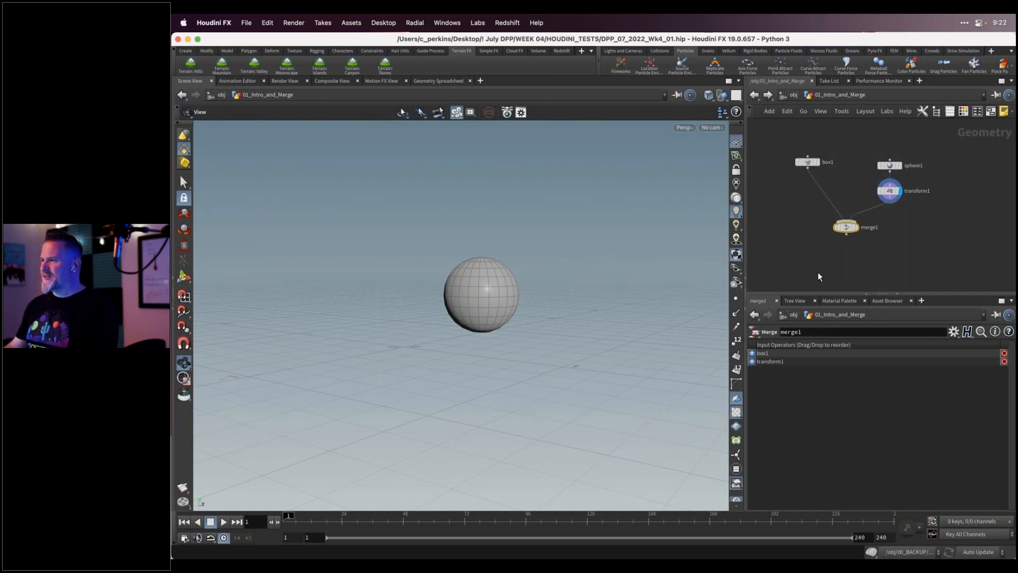
left_click(857, 228)
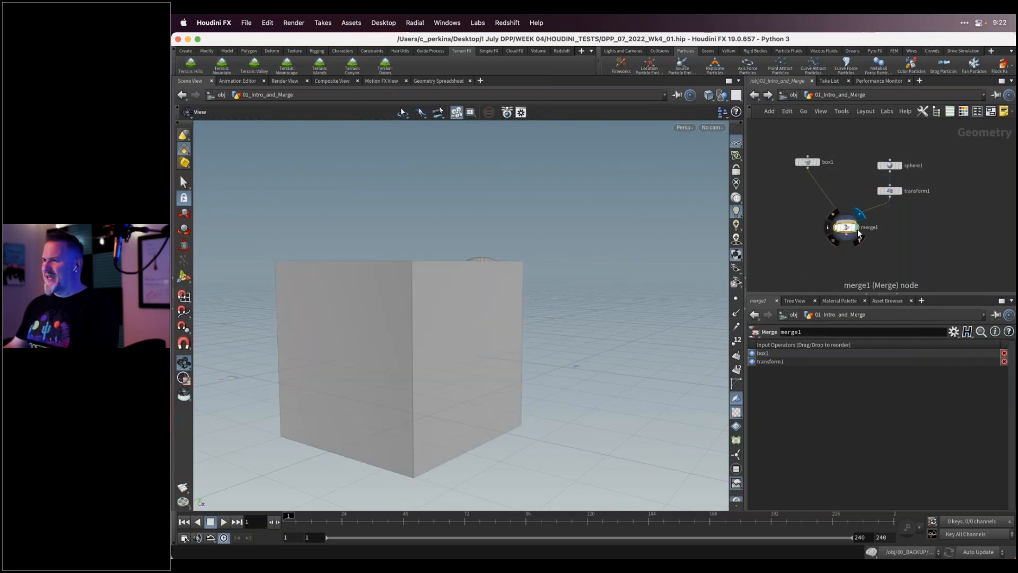
left_click_drag(542, 321, 477, 322)
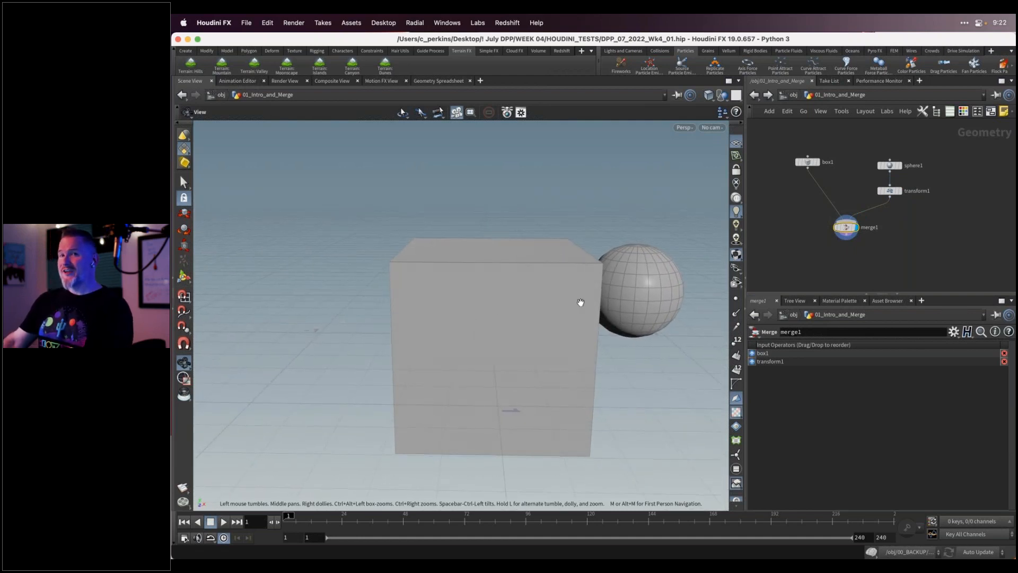
mouse_move(888, 169)
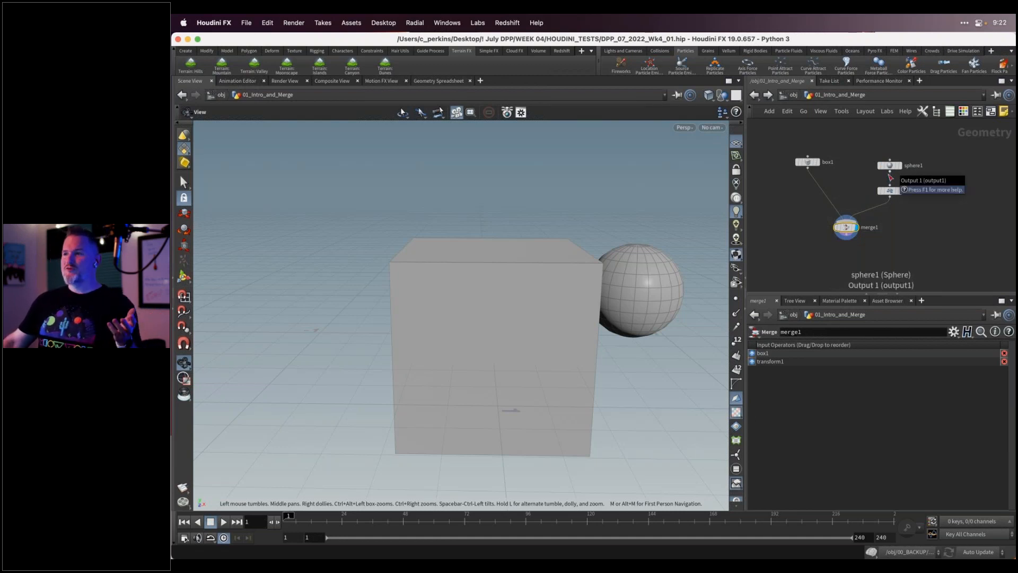
mouse_move(891, 192)
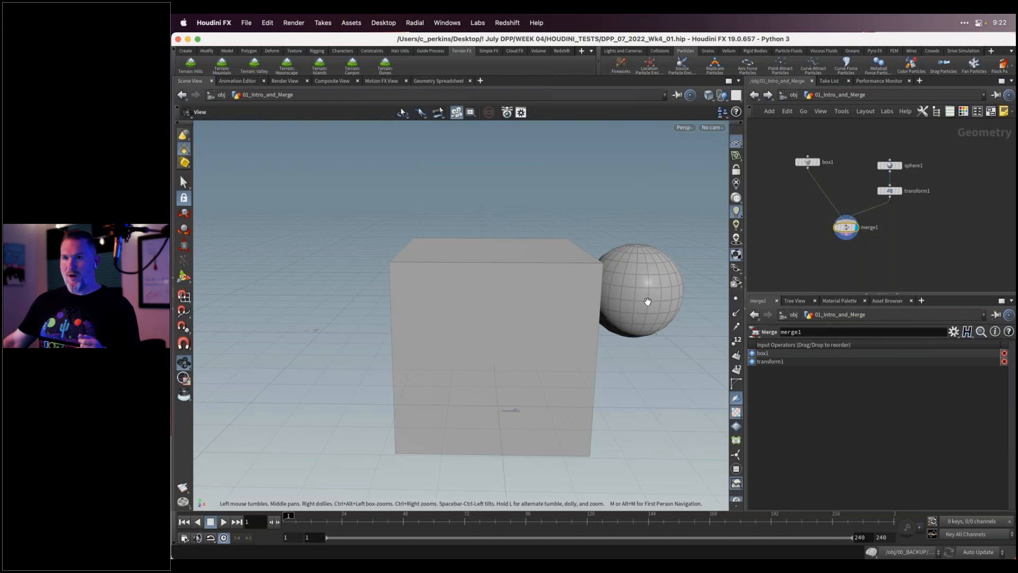
Wire the untransformed sphere into the Merge node as well and cut the box's wire to it
left_click_drag(891, 174, 913, 196)
mouse_move(807, 164)
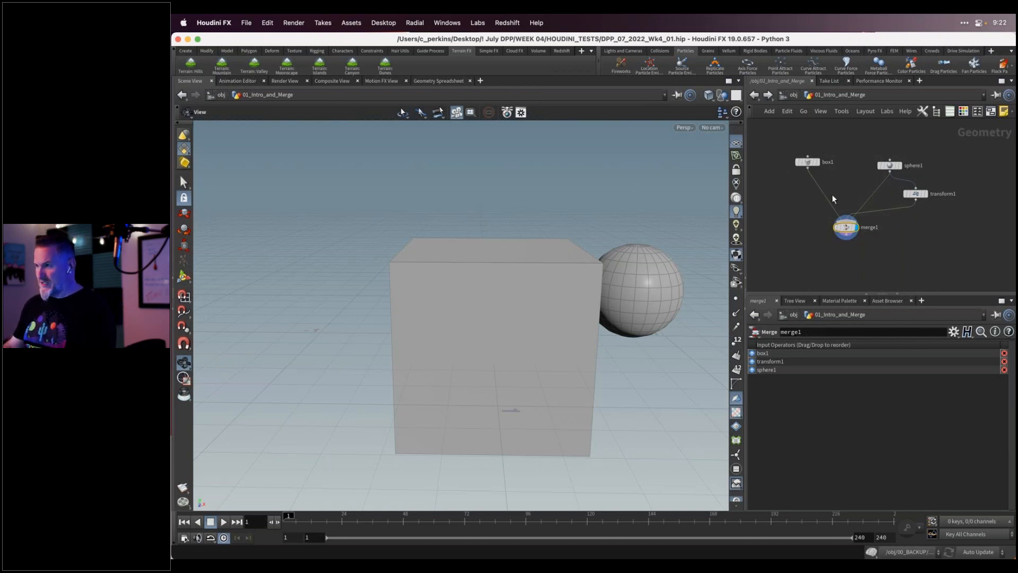
key("y")
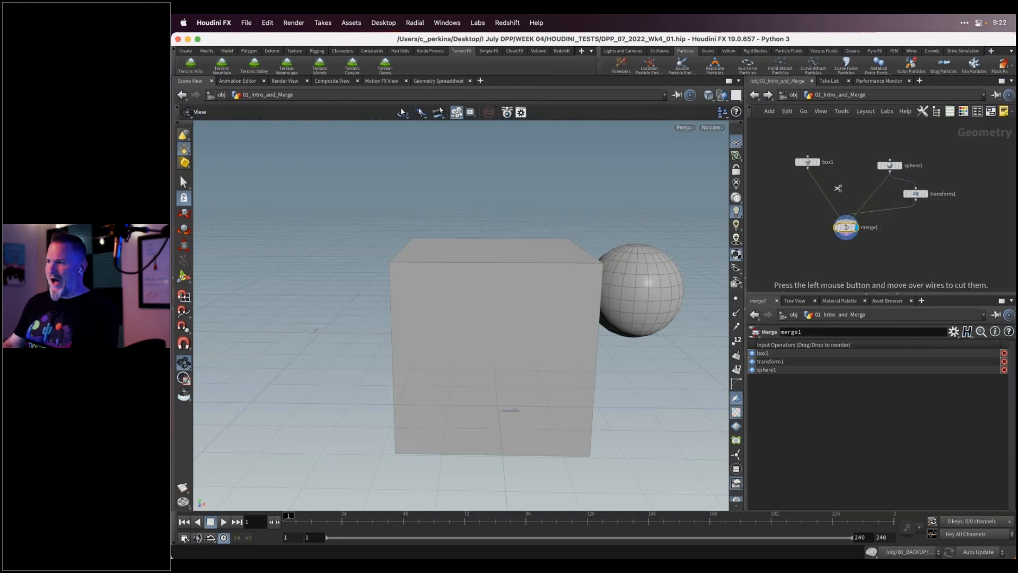
left_click_drag(838, 188, 812, 203)
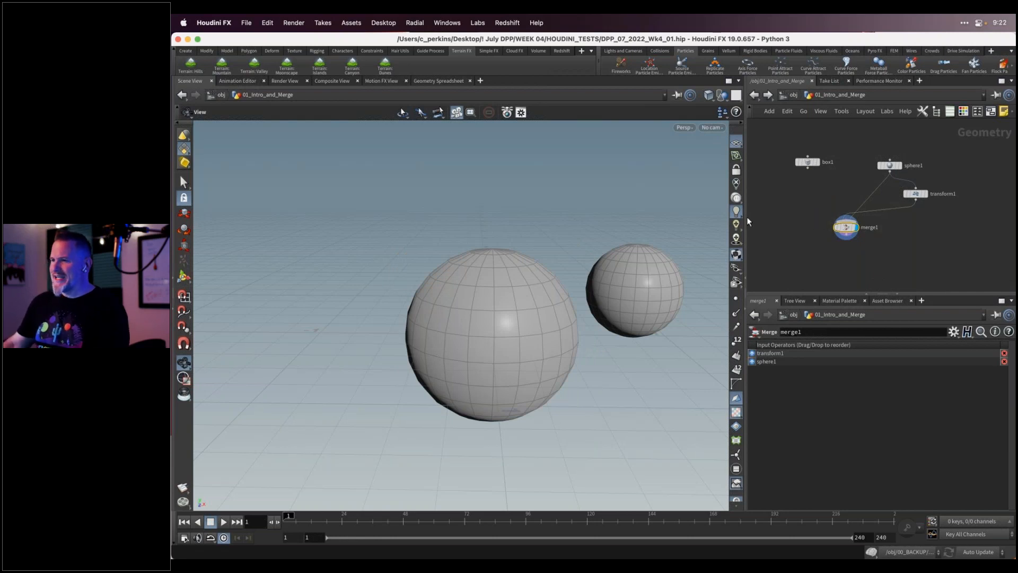
left_click_drag(626, 302, 552, 318)
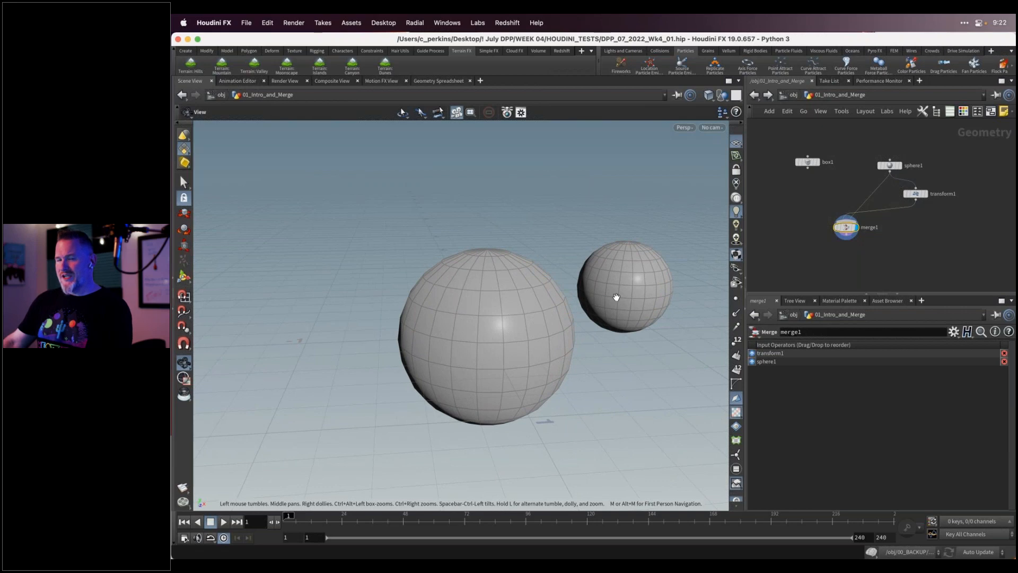
left_click_drag(623, 291, 626, 289)
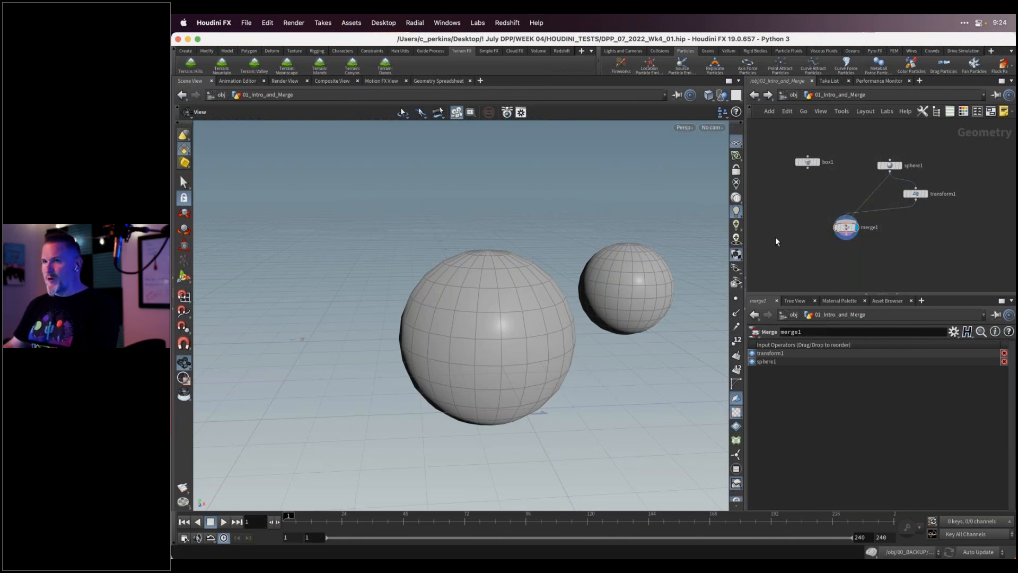
Return to the object level, hide the 01_Intro_and_Merge object and enter the 02_Copy_to_Points network
key("u")
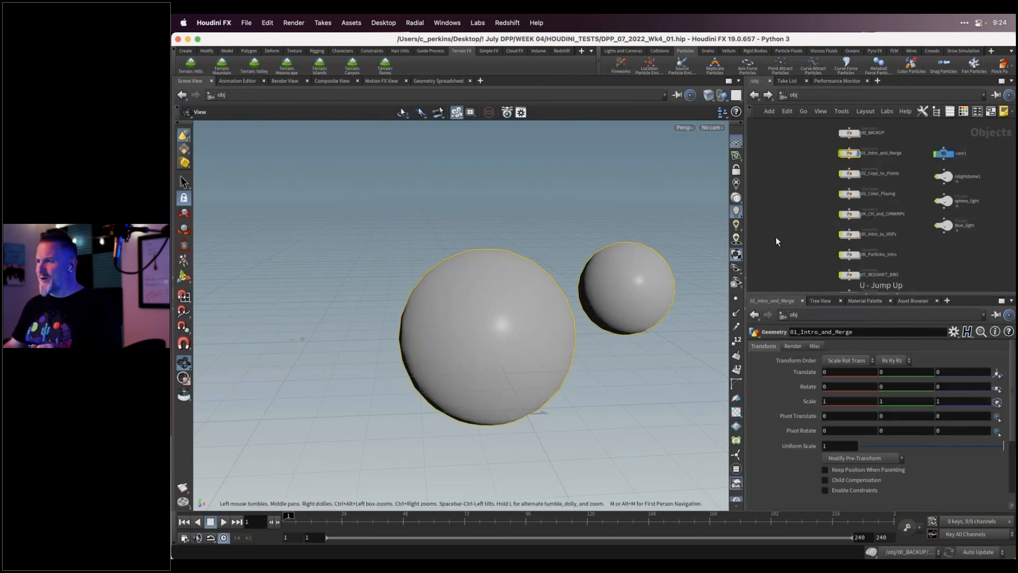
left_click(859, 155)
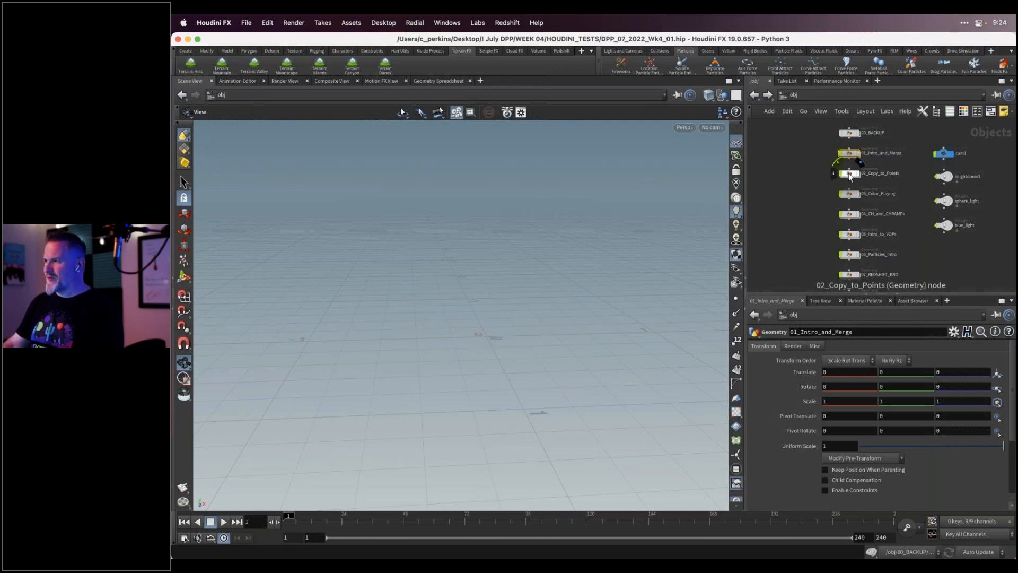
double_click(849, 173)
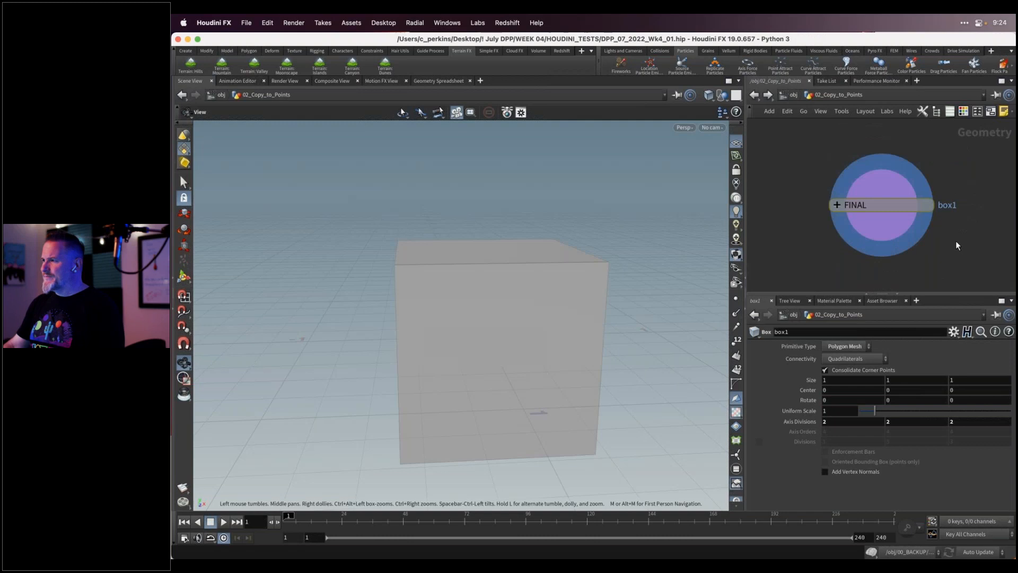
Add a Sphere node beside the FINAL network box in 02_Copy_to_Points and display it
scroll(898, 242, "down", 3)
middle_click_drag(905, 236, 834, 201)
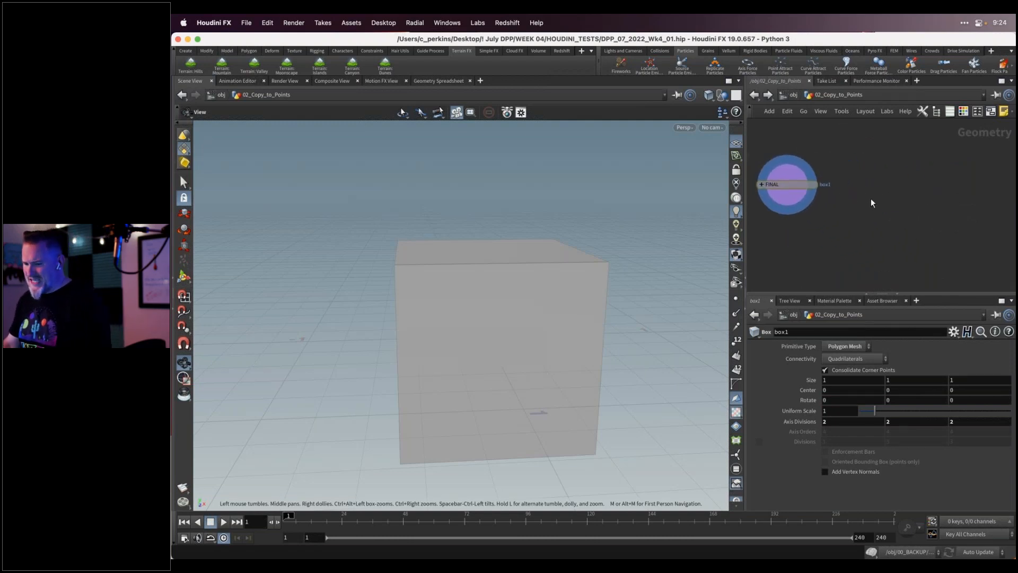
key("Tab")
type("sphe")
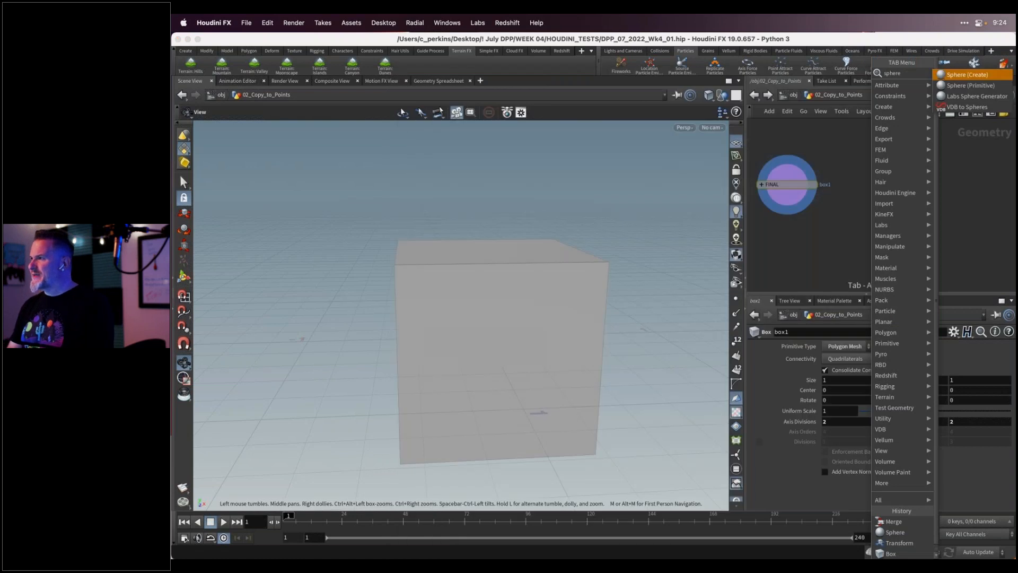
key("Return")
left_click(871, 199)
left_click_drag(875, 199, 883, 188)
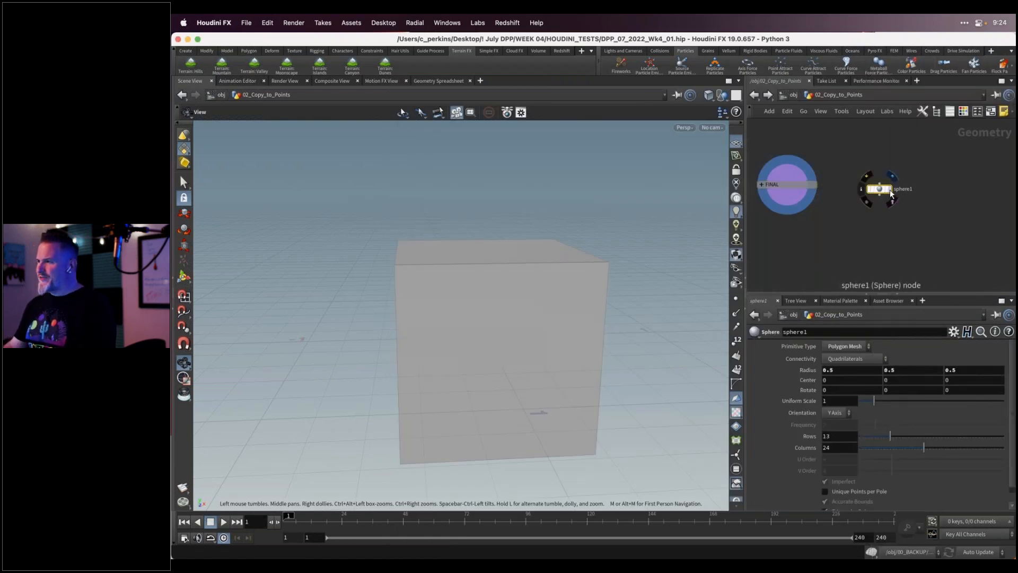
left_click(889, 190)
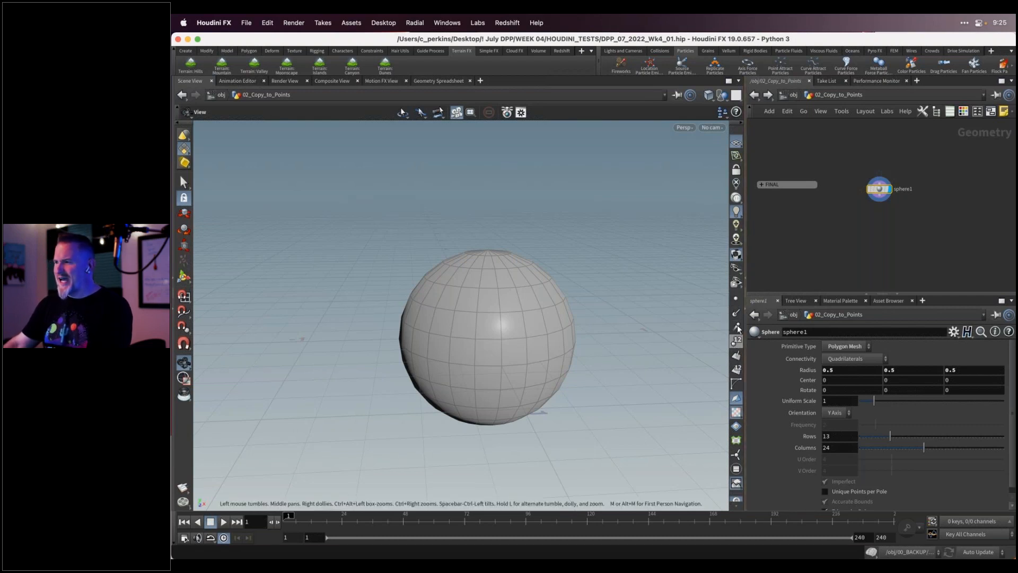
Turn on point display for the sphere in the viewport and briefly toggle point numbers on and off
left_click(736, 298)
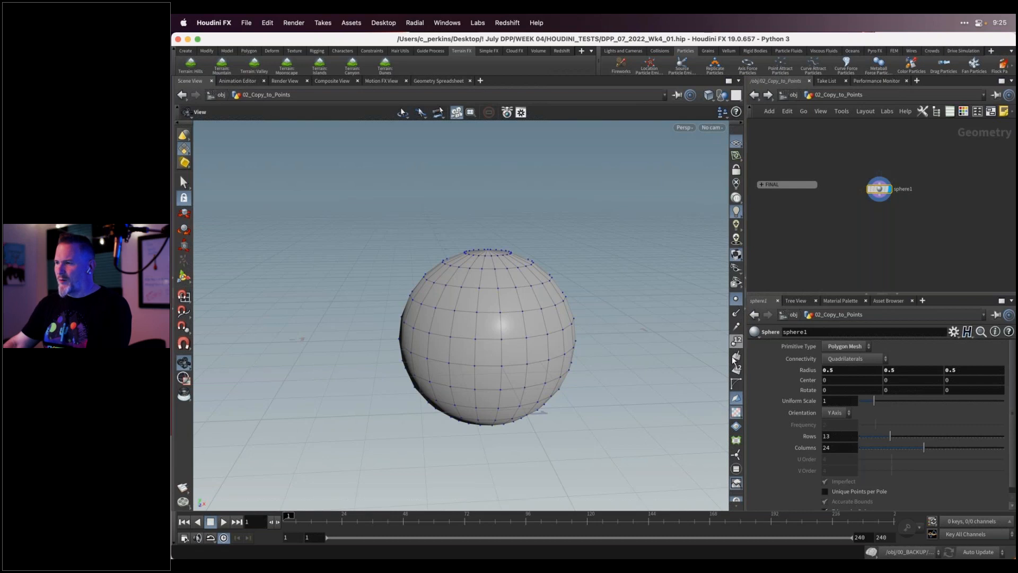
left_click(736, 343)
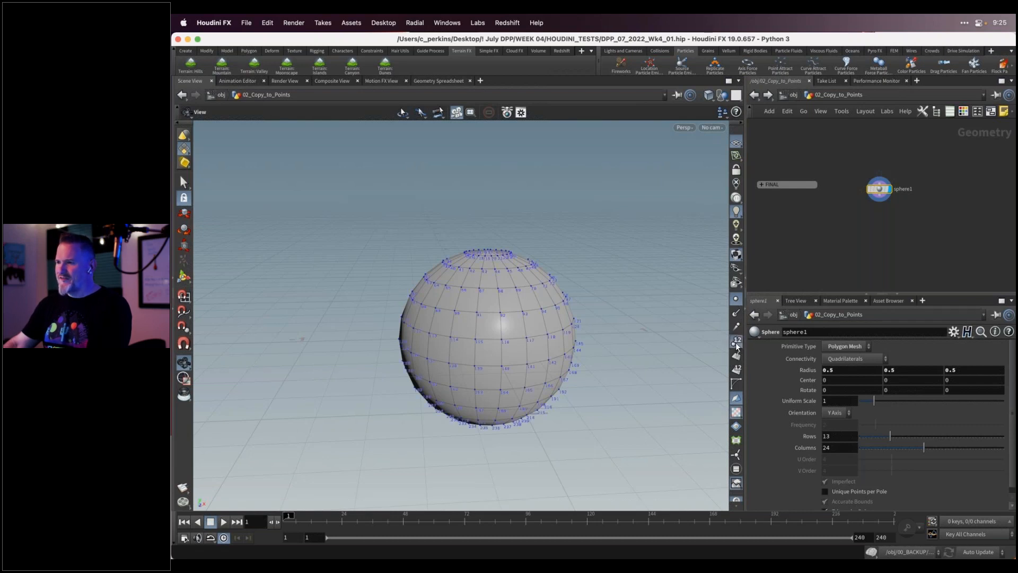
left_click(736, 344)
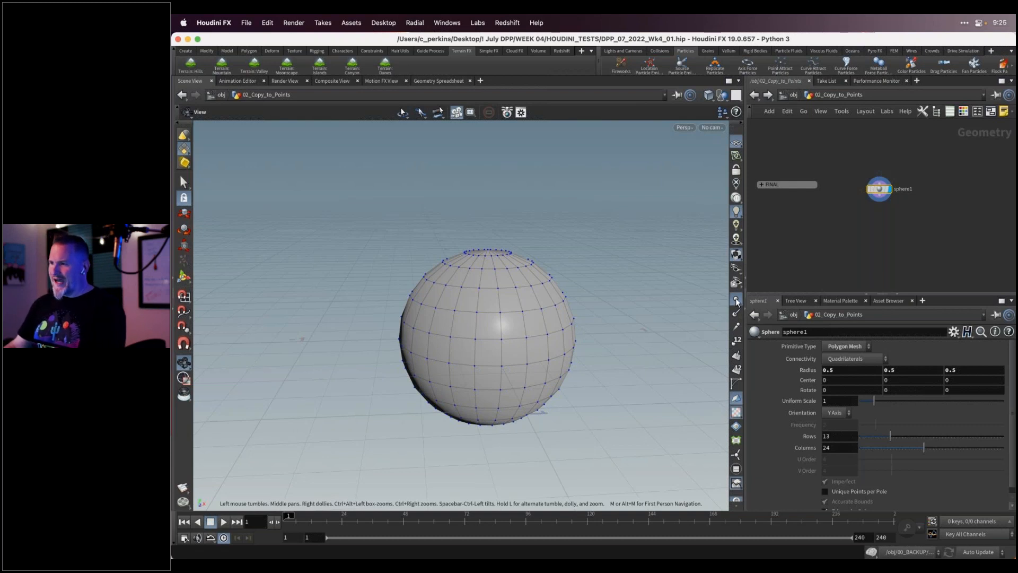
scroll(538, 298, "up", 5)
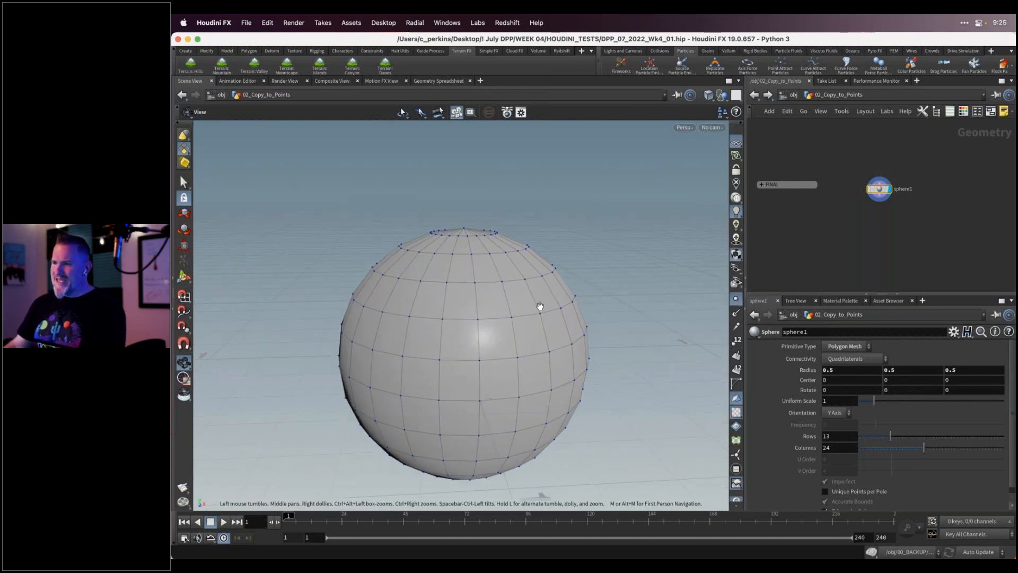
Add a Box node to the 02_Copy_to_Points network and line it up beside the sphere node
mouse_move(532, 271)
left_mouse_down()
mouse_move(550, 273)
mouse_move(529, 280)
left_mouse_up()
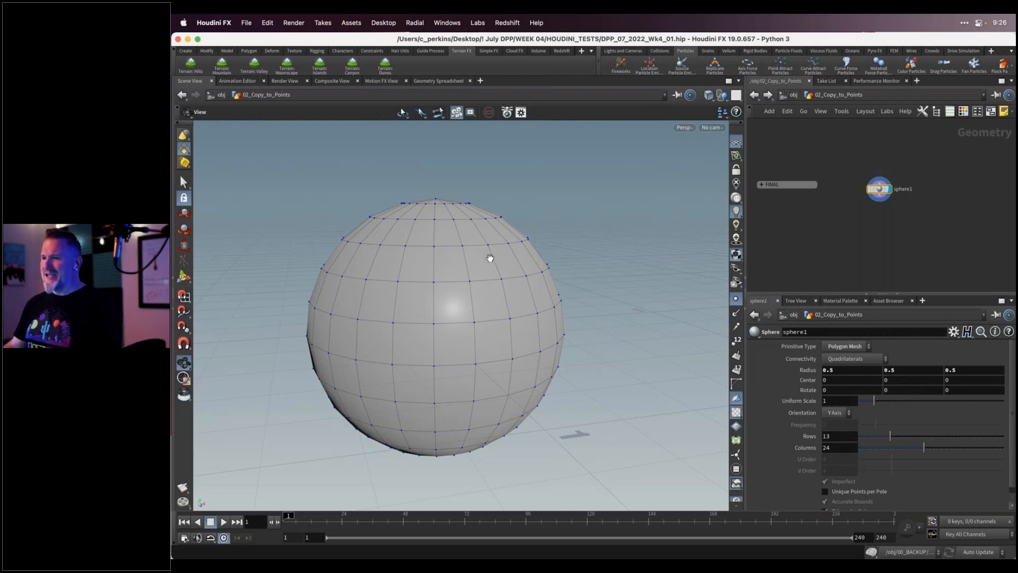
left_click_drag(490, 259, 481, 271)
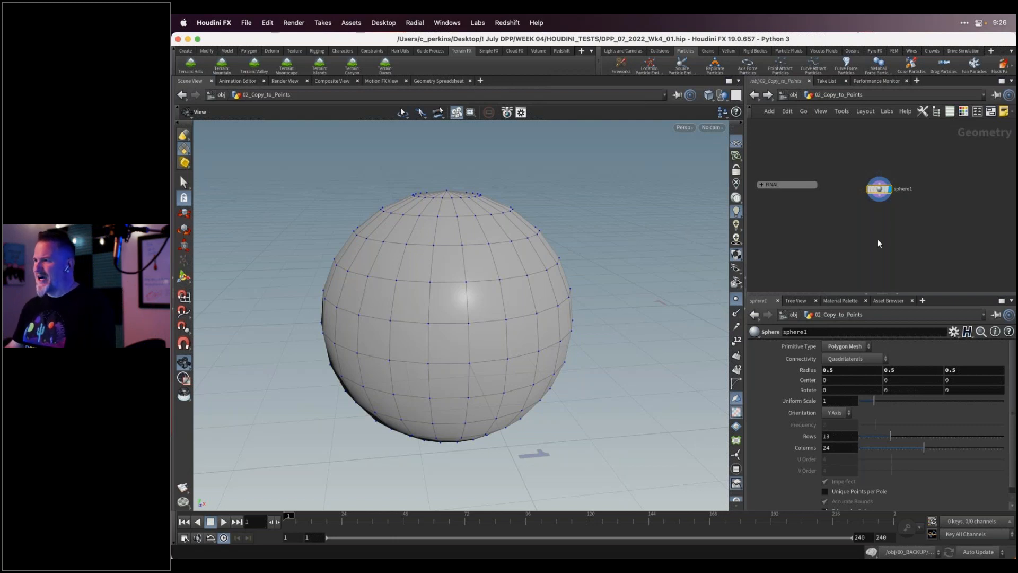
left_click_drag(887, 190, 912, 190)
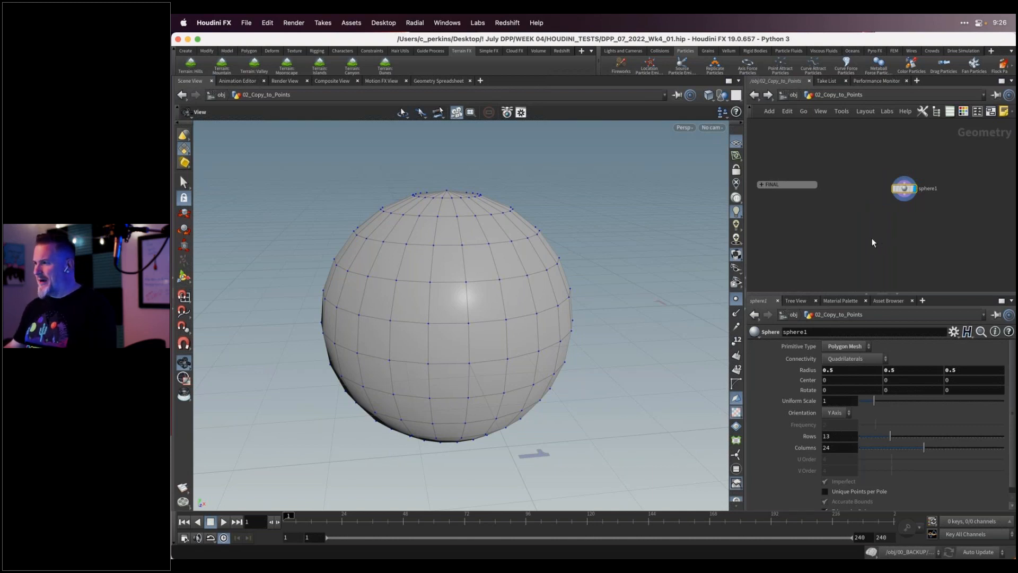
key("Tab")
type("box")
key("Return")
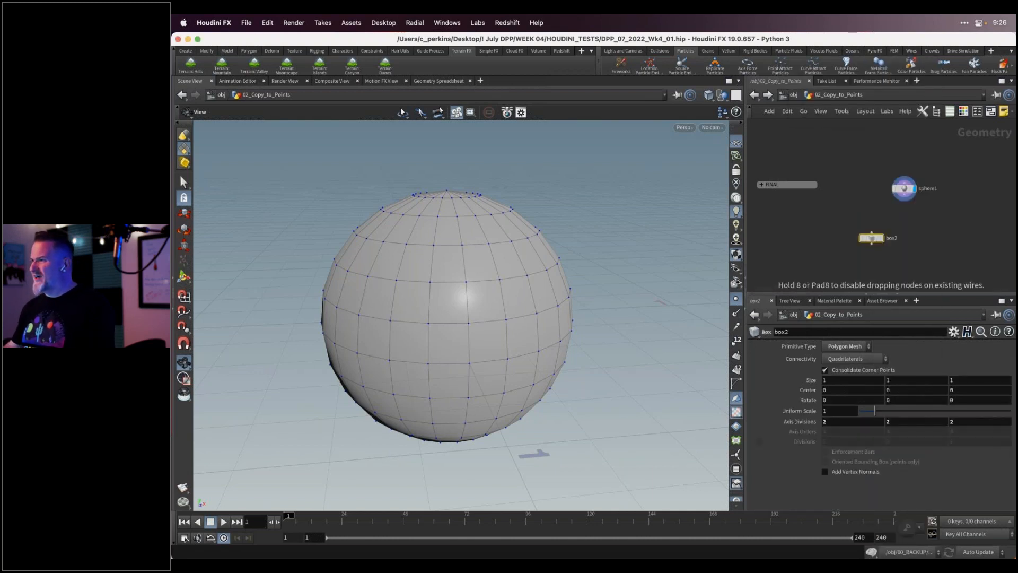
left_click_drag(857, 211, 918, 210)
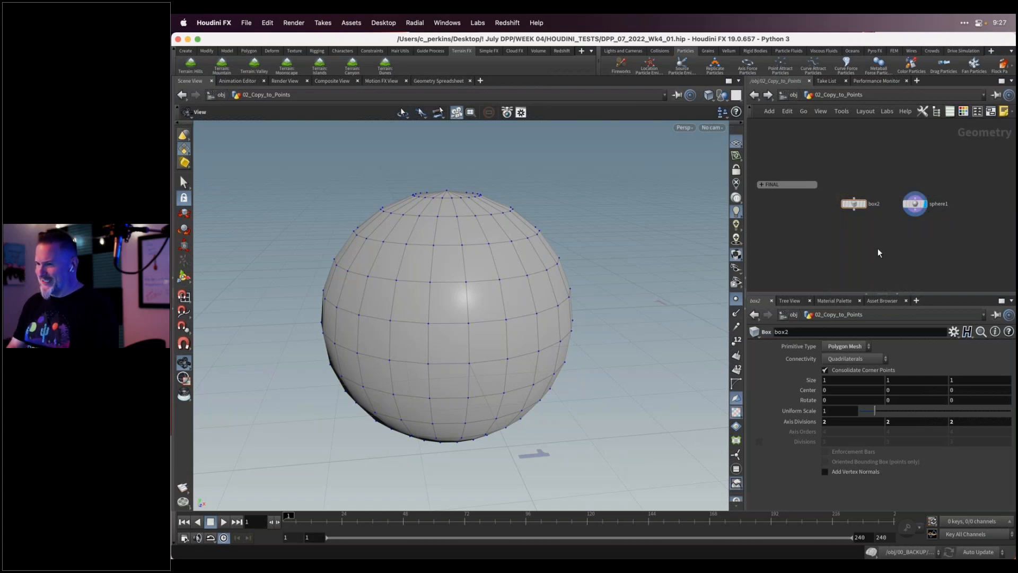
Add a Copy to Points node below the box and sphere nodes
key("Tab")
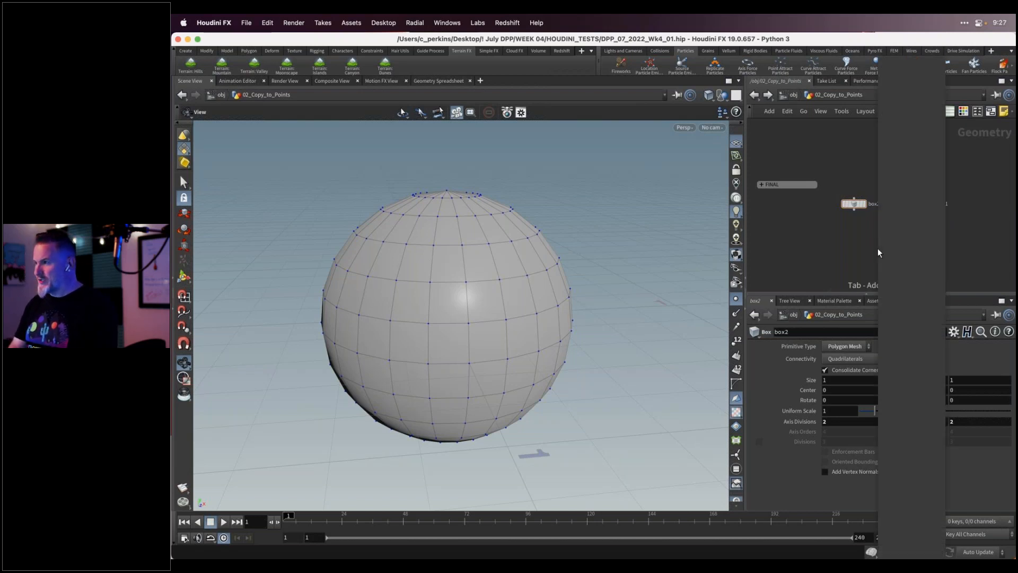
type("copy")
key("Down")
key("Down")
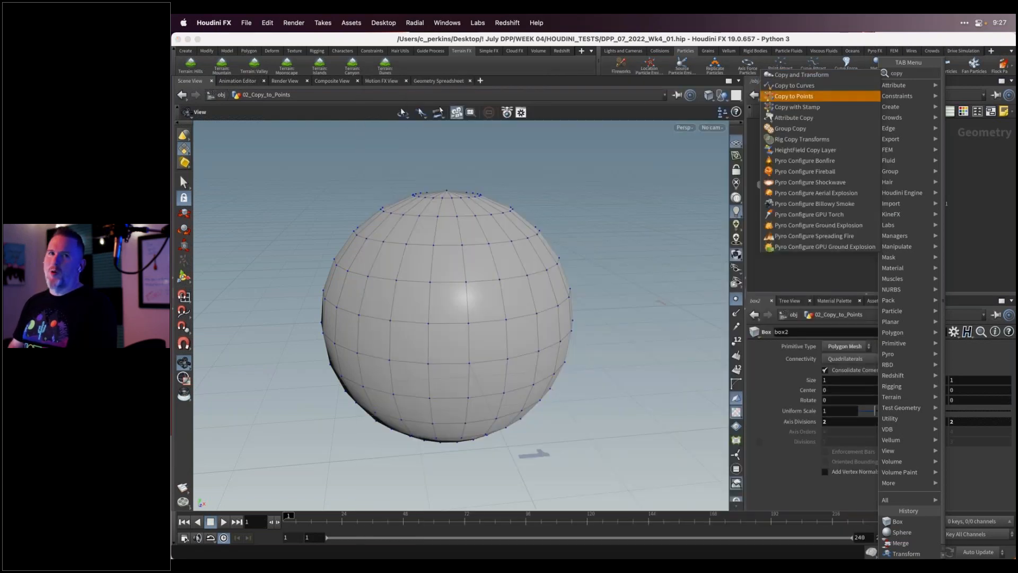
key("Return")
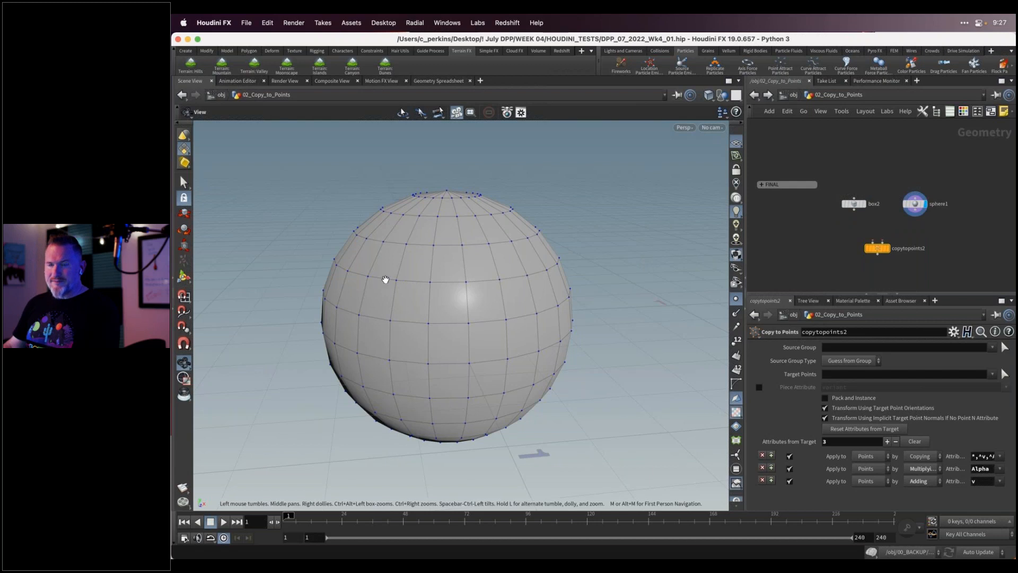
Wire the box into the first input and the sphere into the second input of Copy to Points, and display it
left_click_drag(864, 224, 876, 246)
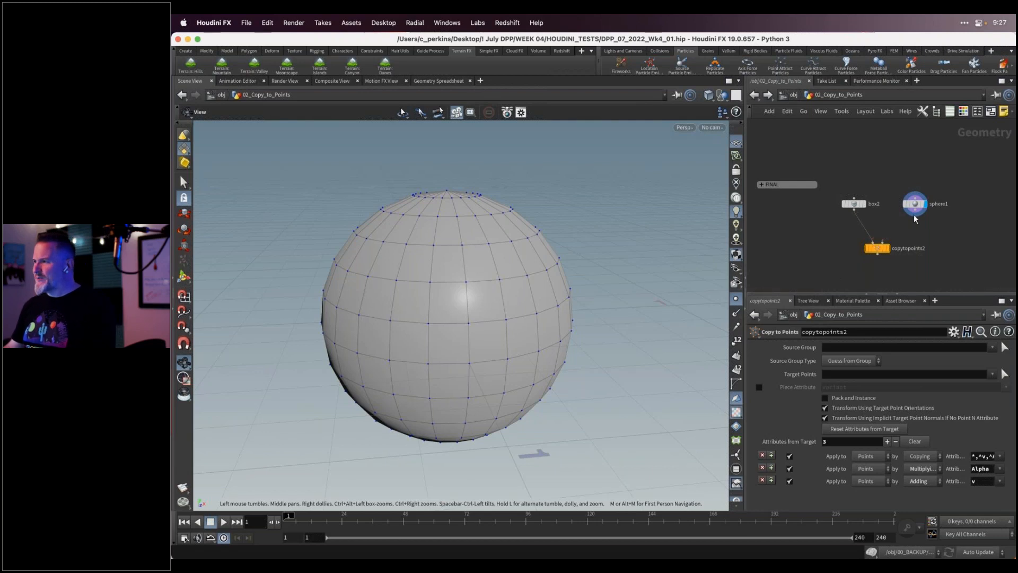
left_click_drag(916, 213, 884, 245)
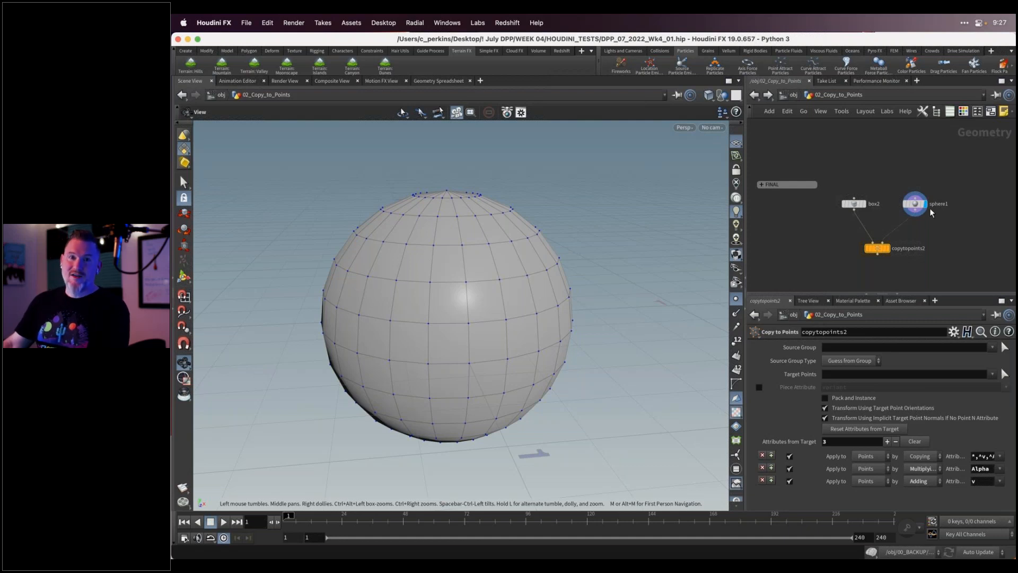
mouse_move(927, 206)
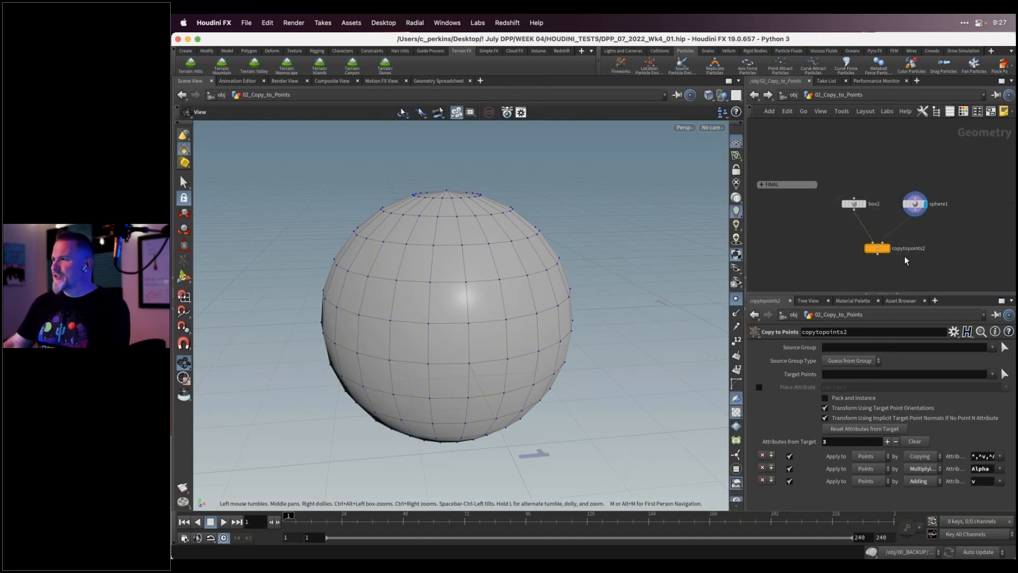
left_click(890, 250)
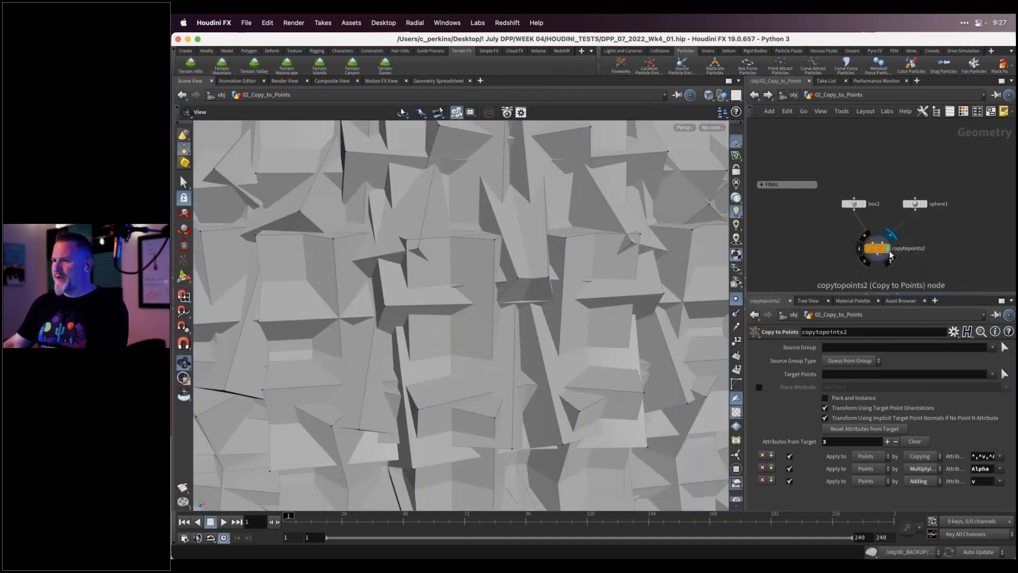
Insert a Transform node on the wire between the box and the Copy to Points node
mouse_move(854, 205)
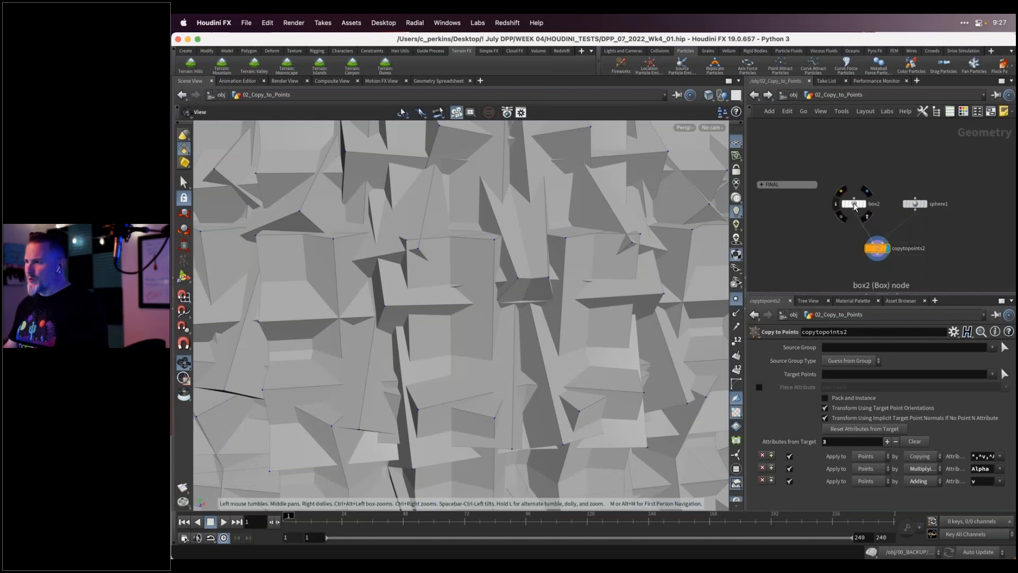
left_click(854, 205)
key("Tab")
type("trans")
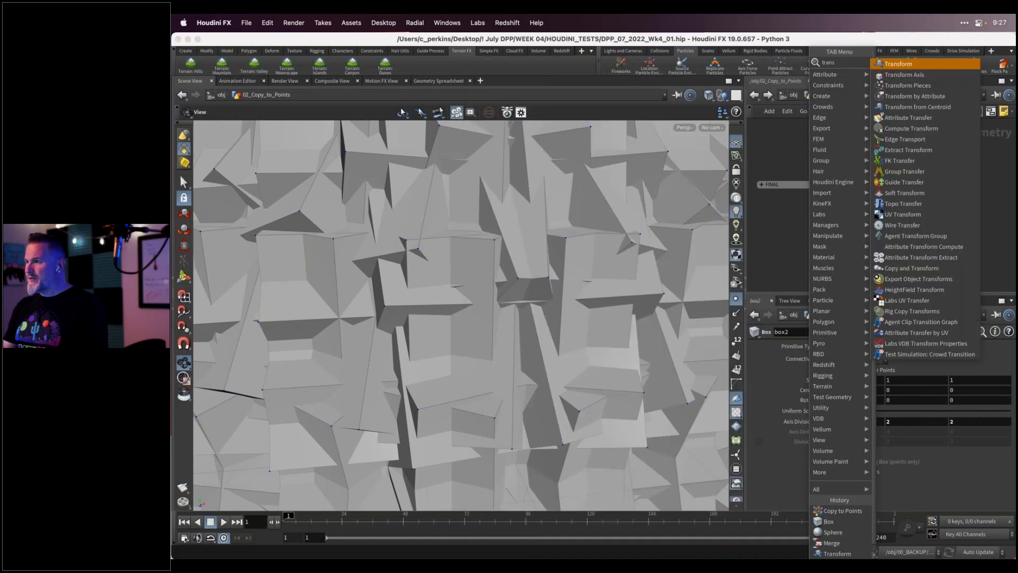
key("Return")
left_click_drag(807, 252, 862, 230)
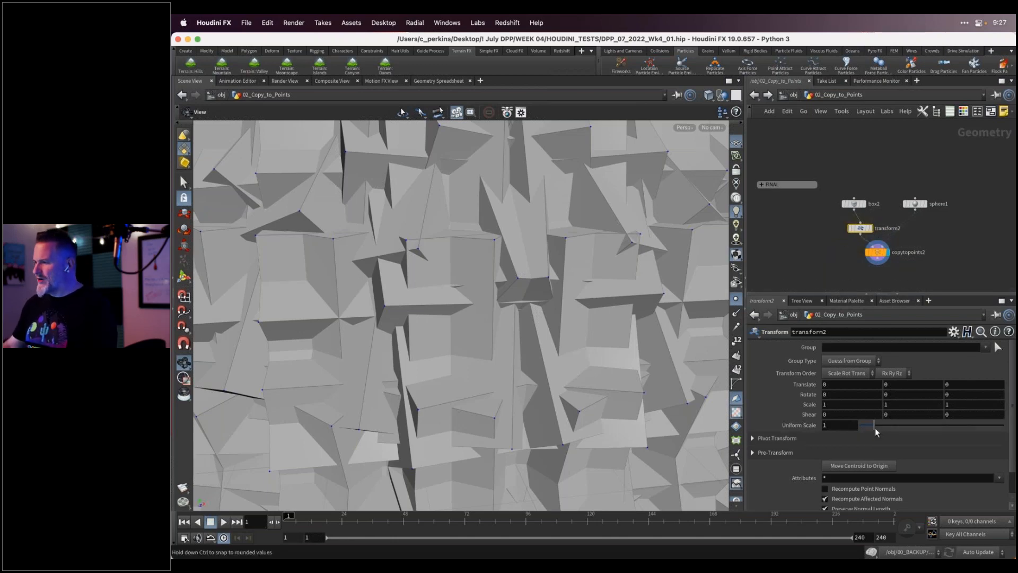
Set the Transform's uniform scale to 0.08 and lower the sphere's row and column counts
left_click_drag(872, 430, 862, 431)
left_click_drag(522, 303, 680, 298)
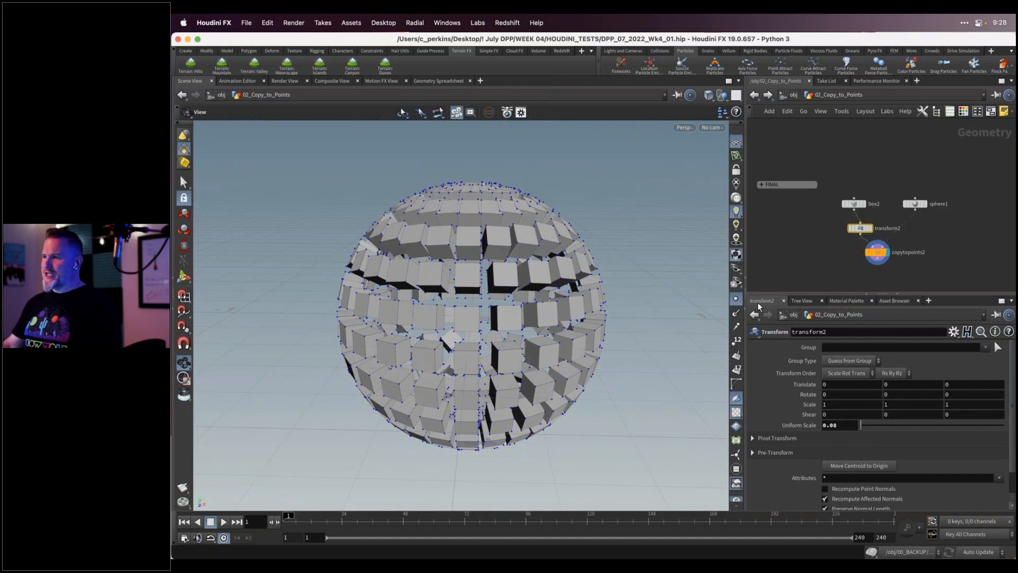
left_click(916, 204)
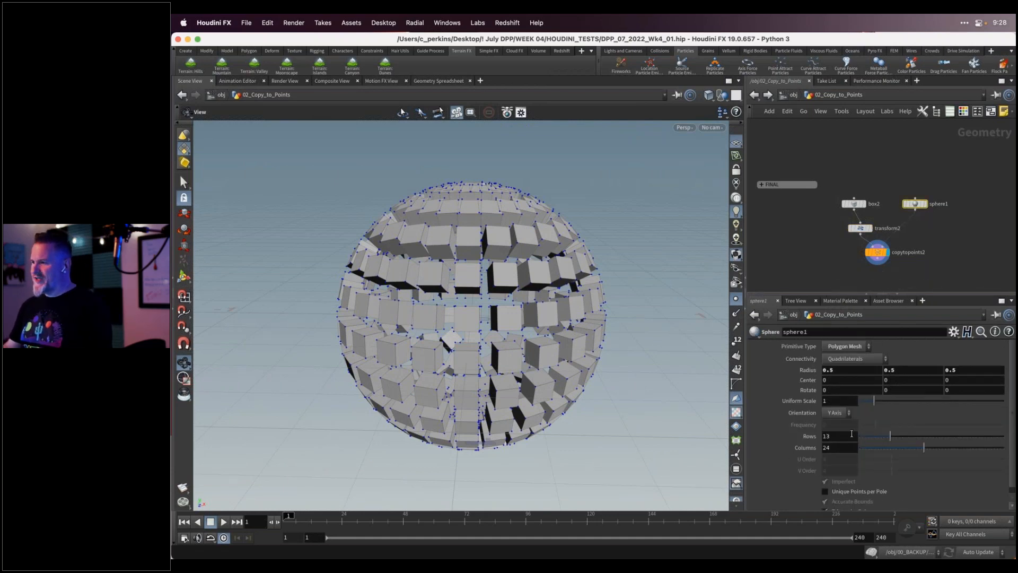
left_click_drag(879, 434, 911, 446)
Insert a PolyBevel node between the Transform and Copy to Points nodes and set its distance to 0.009
left_click_drag(829, 168, 869, 232)
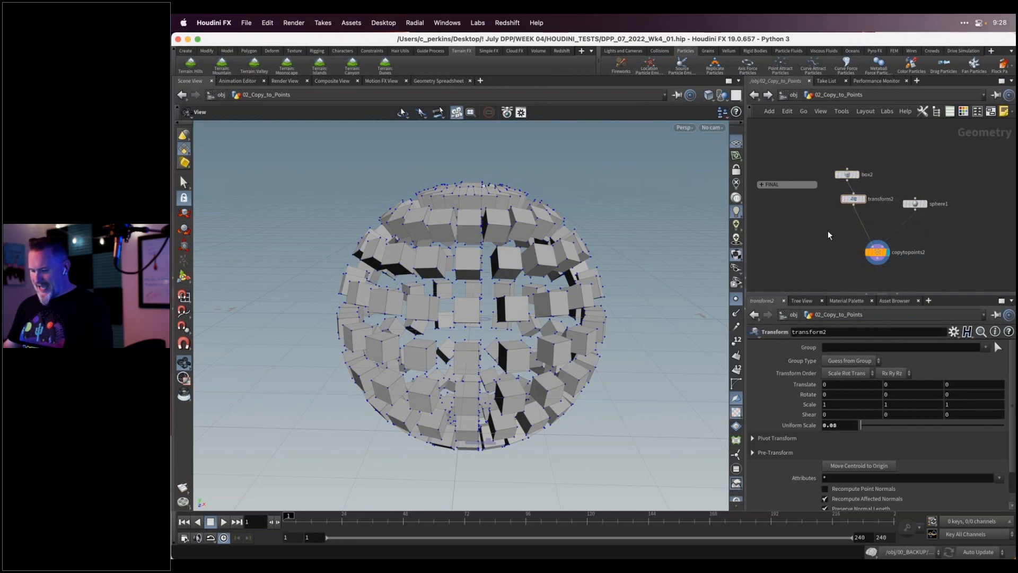
key("Tab")
type("polyb")
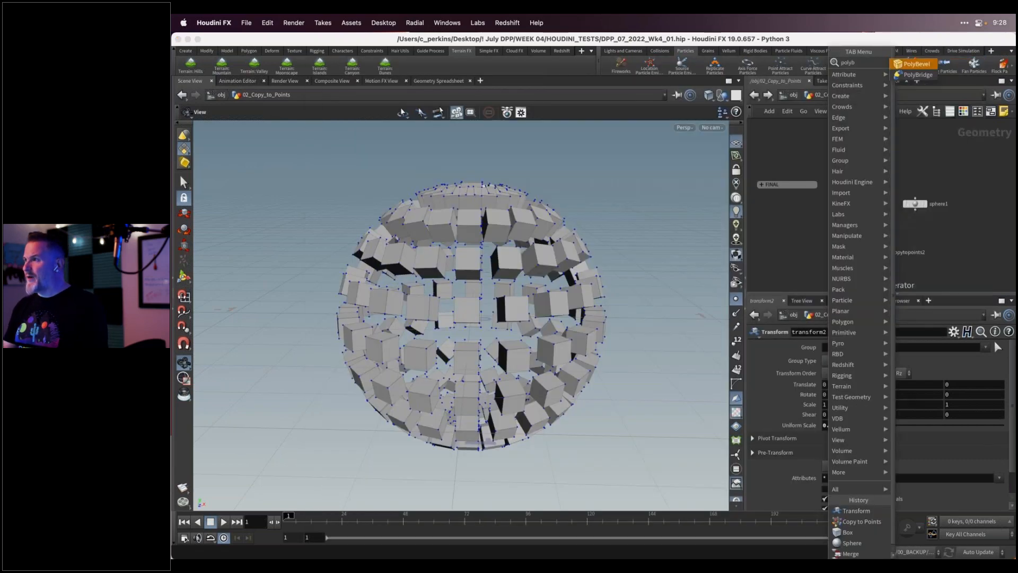
key("Return")
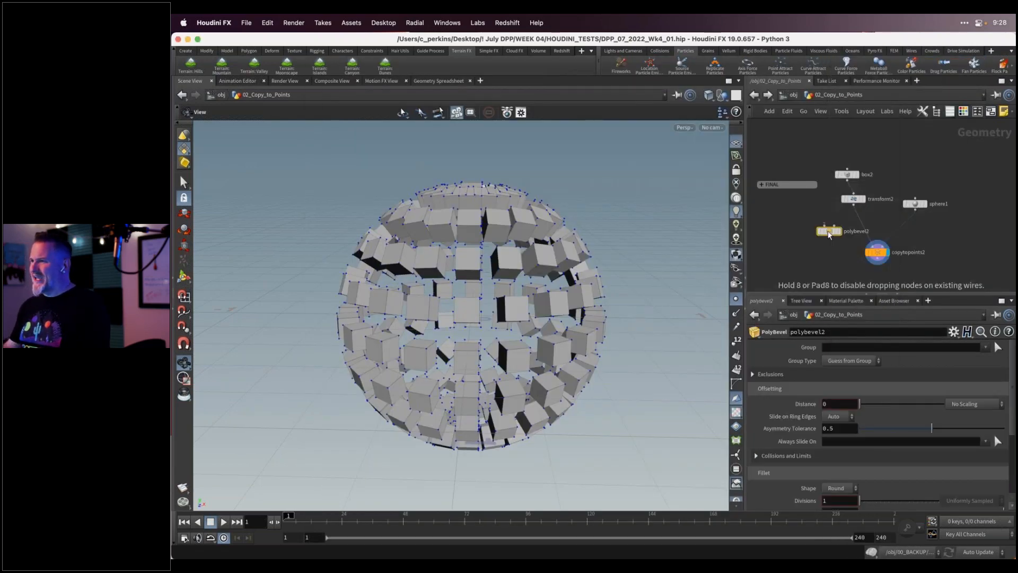
left_click(862, 224)
left_click_drag(858, 404, 860, 405)
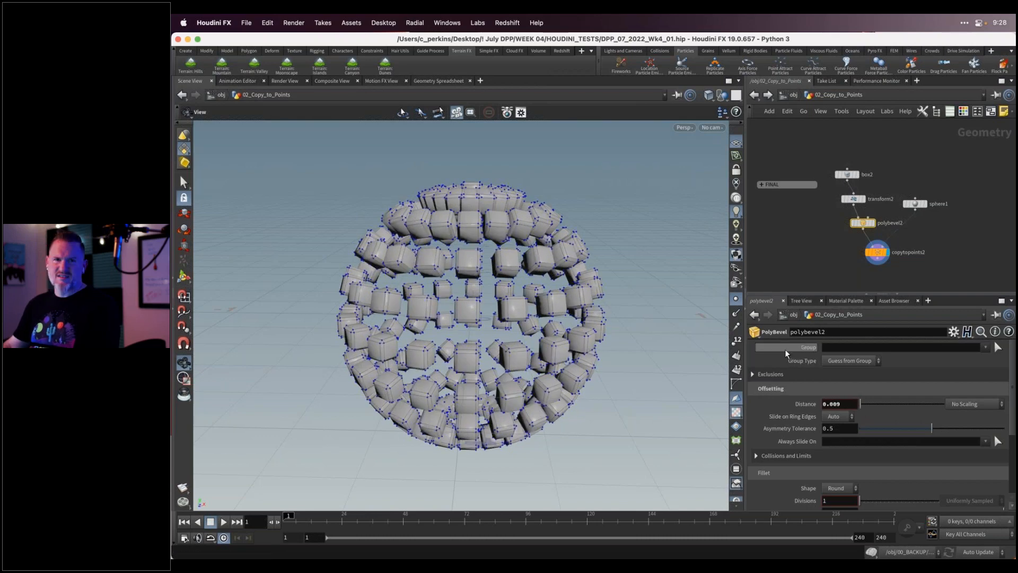
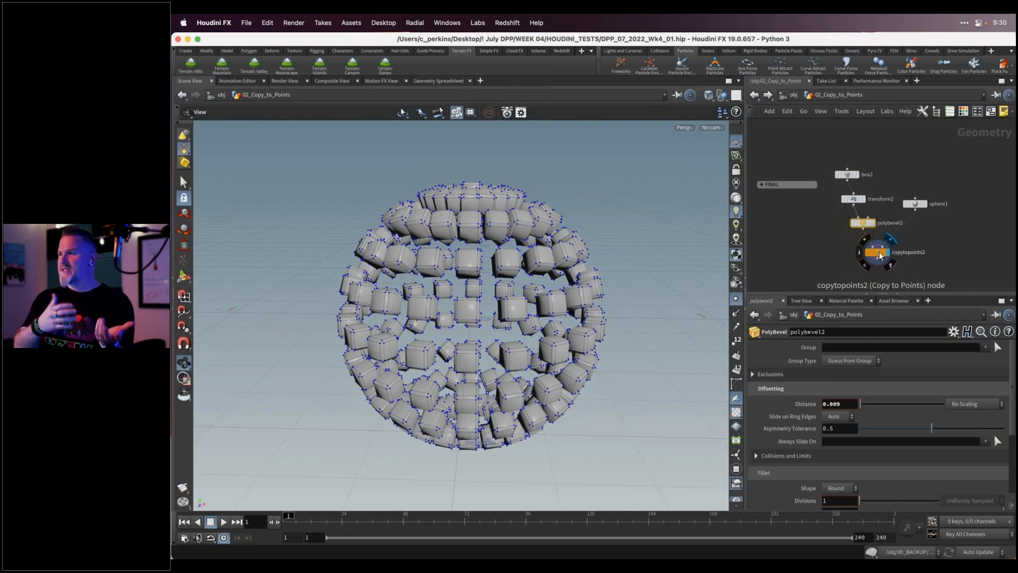
Display the 03_Color_Playing object in place of 02_Copy_to_Points, enter its network and show the sphere's points
key("u")
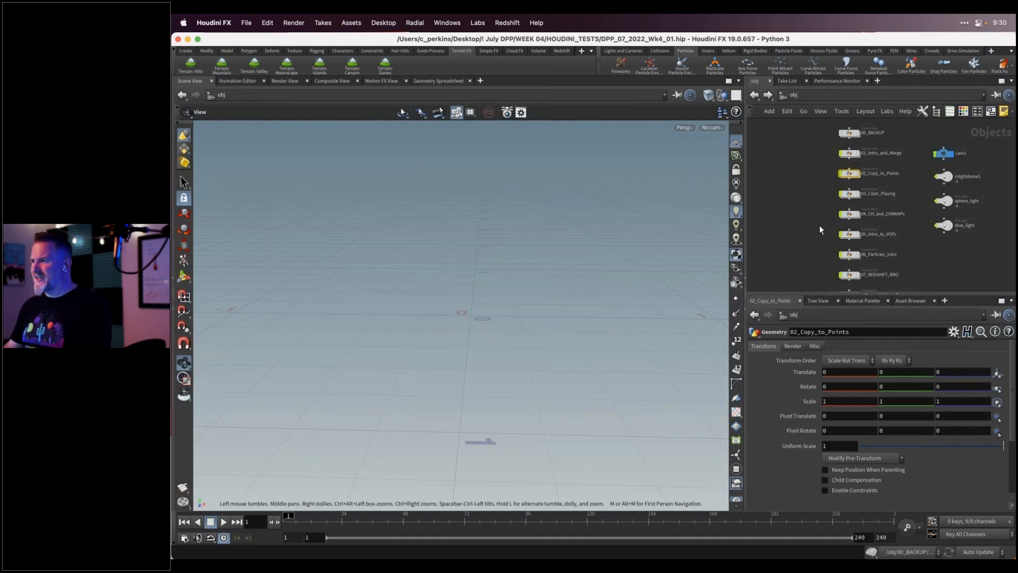
left_click(859, 196)
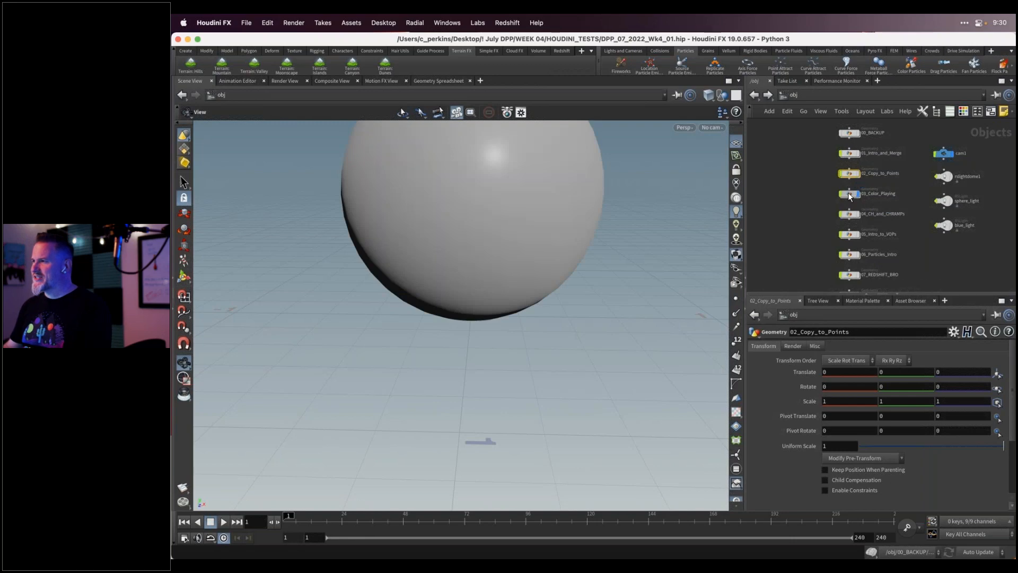
double_click(849, 194)
middle_click_drag(636, 221, 560, 325)
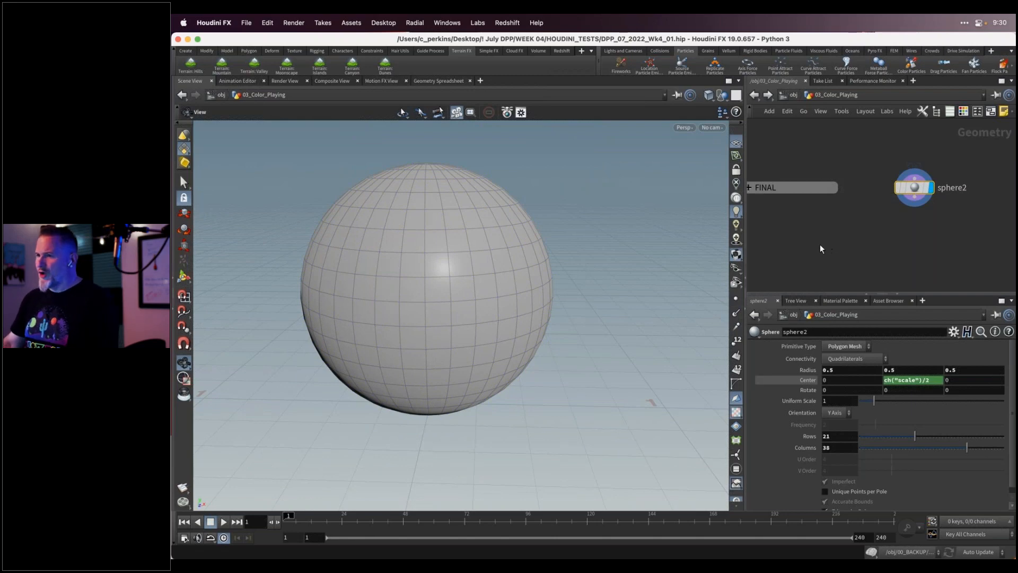
left_click(737, 300)
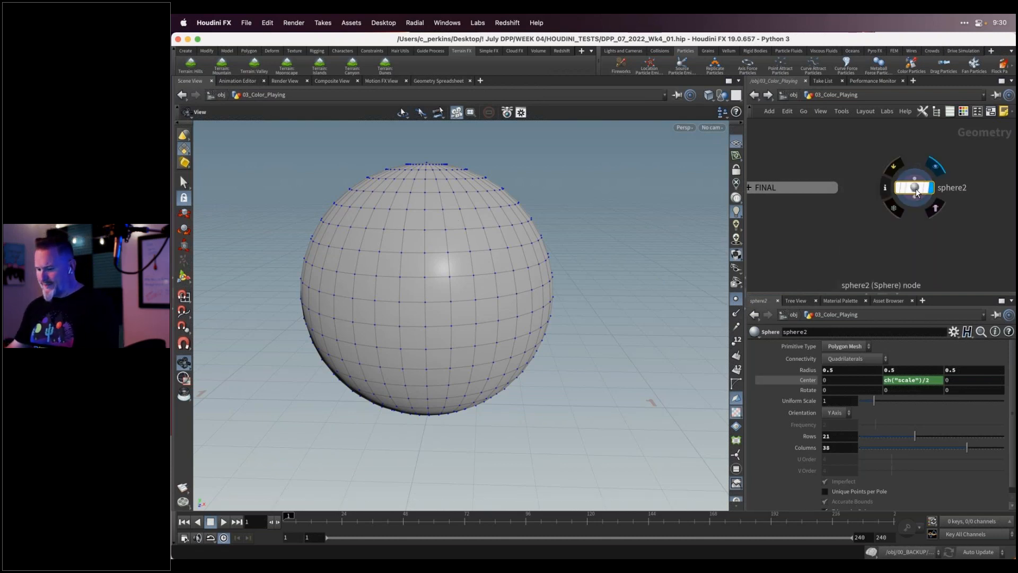
Add an Attribute Wrangle node below the sphere, wired to it and displayed
key("Tab")
type("attw")
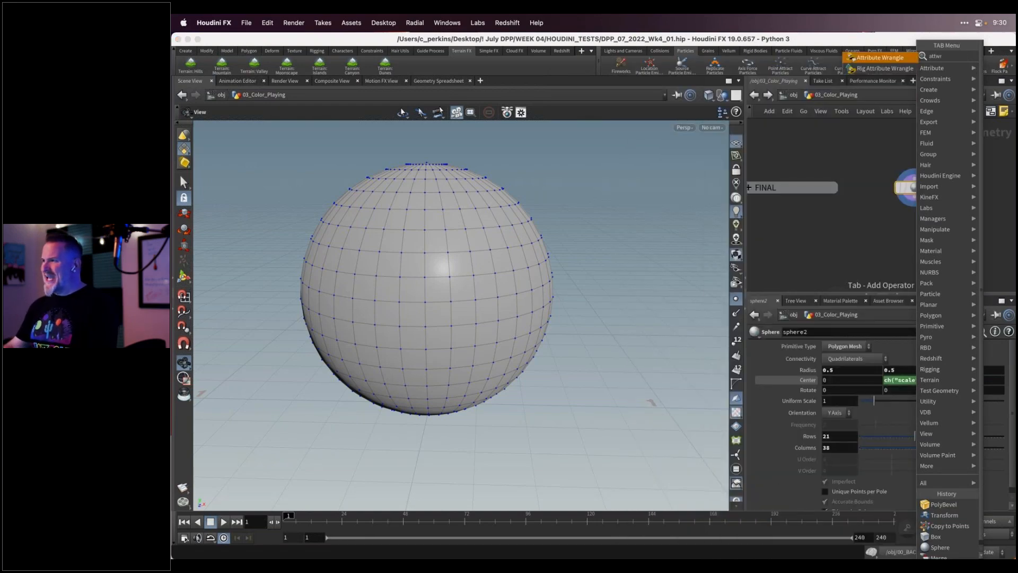
key("Return")
left_click(889, 233)
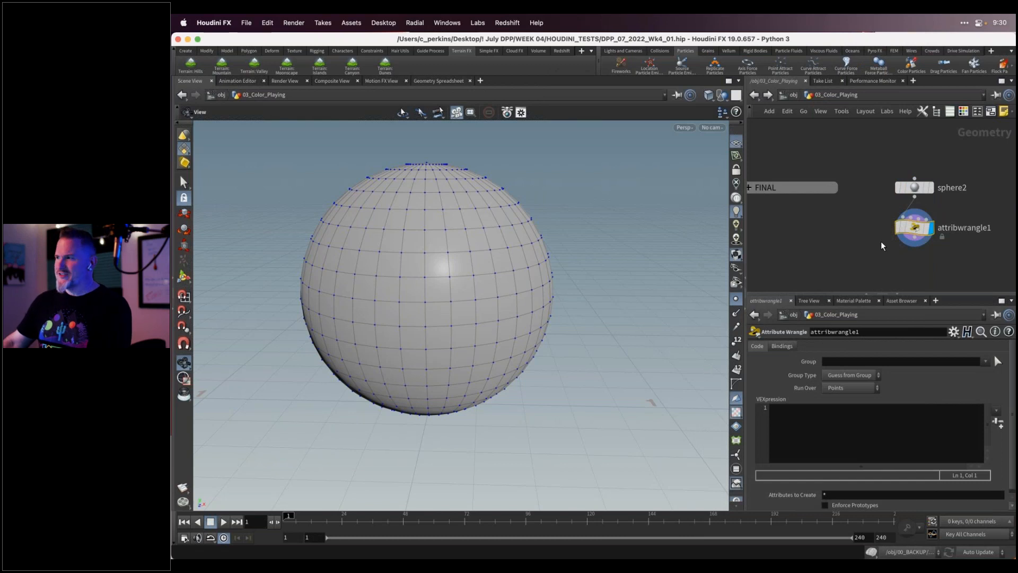
mouse_move(917, 232)
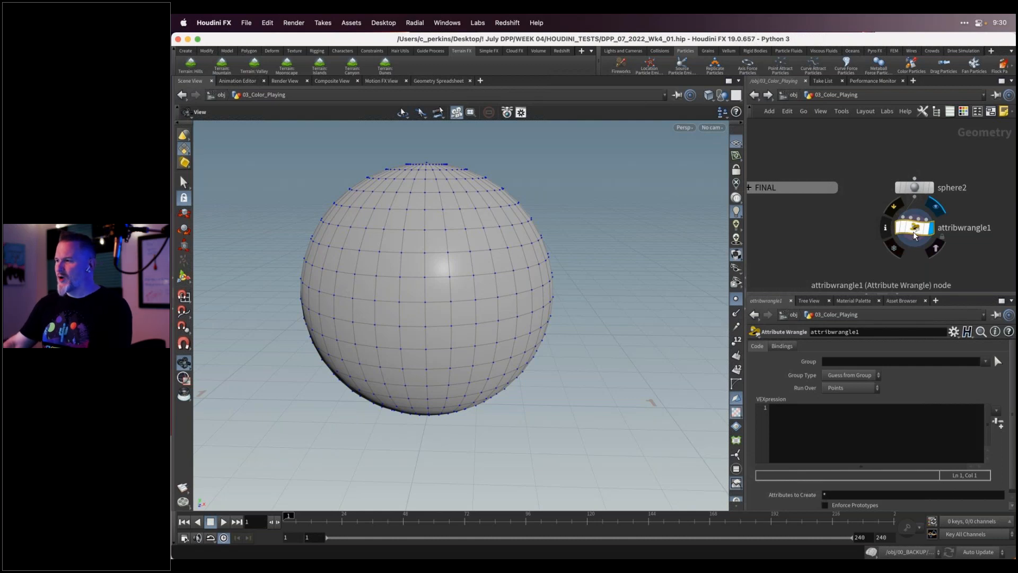
left_click(805, 416)
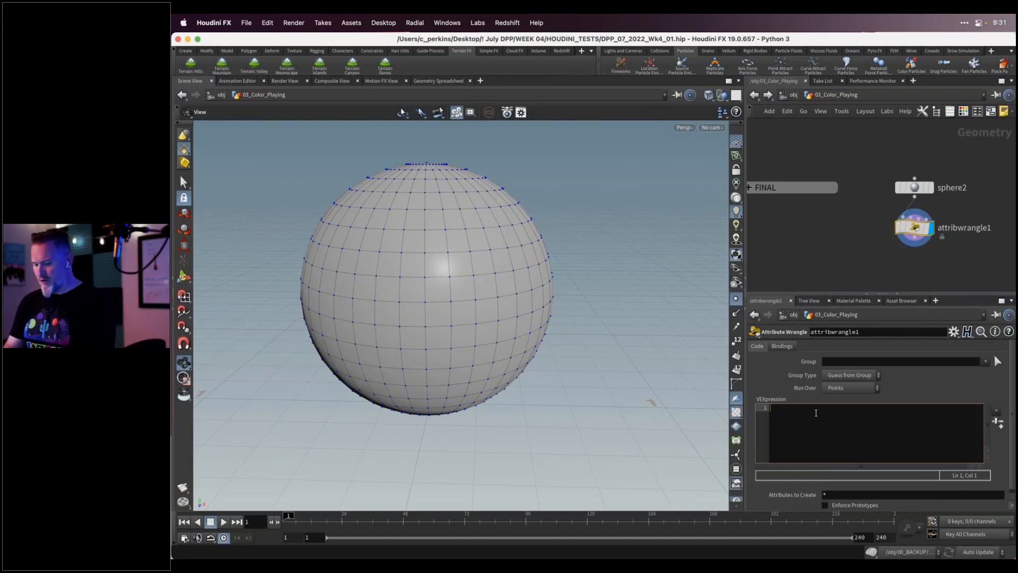
type("@")
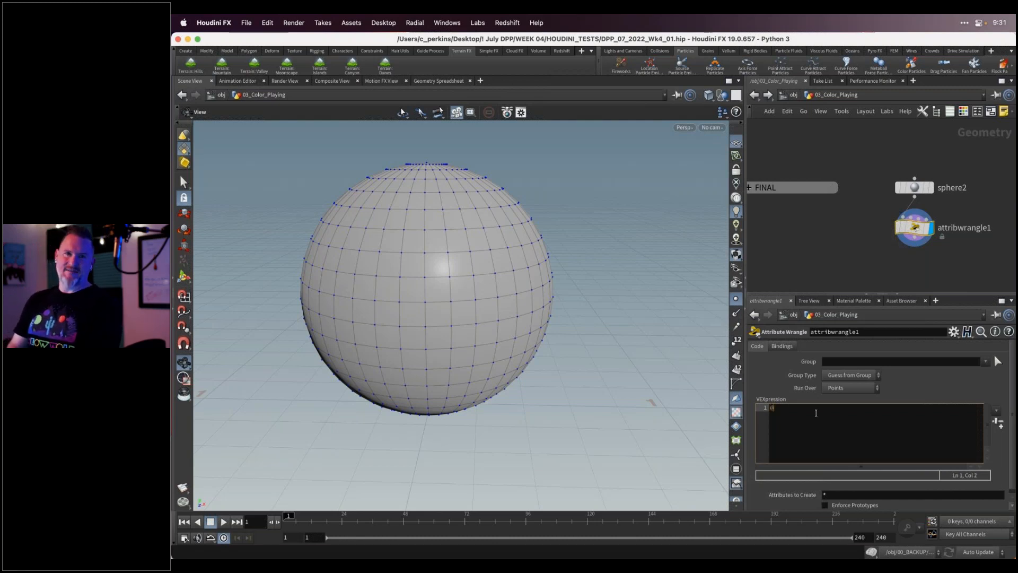
type("C")
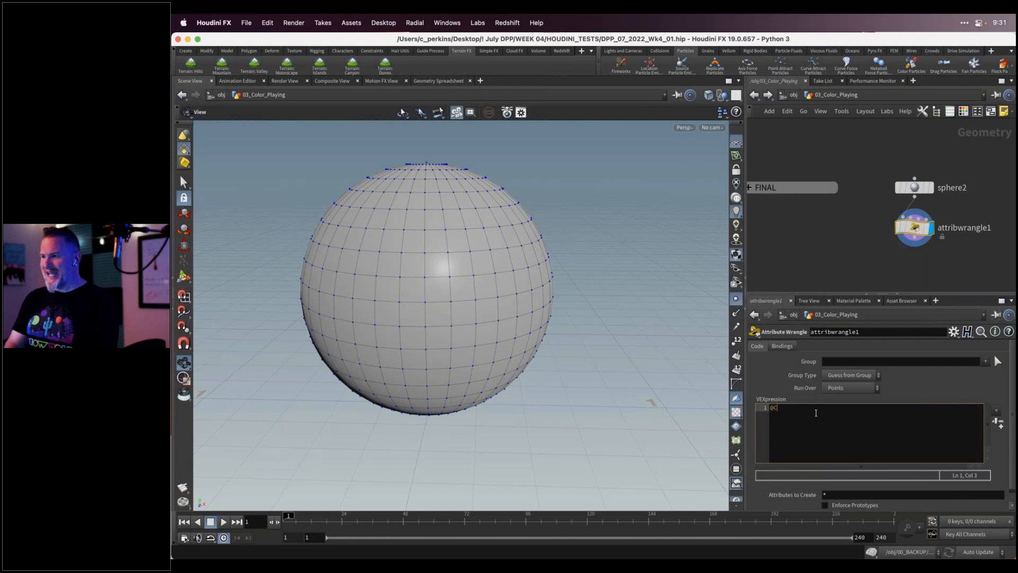
type("d =")
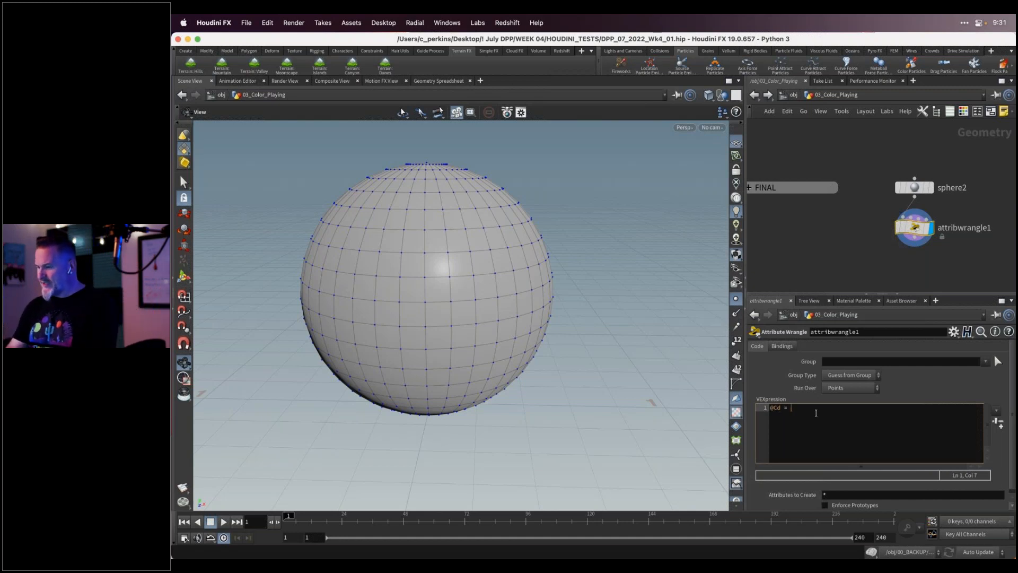
type("0")
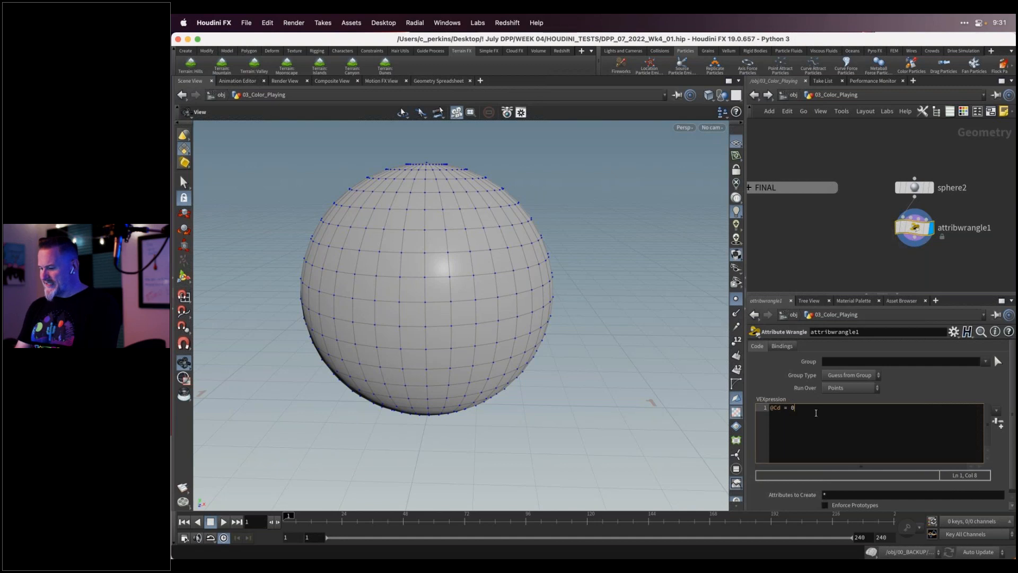
type(";")
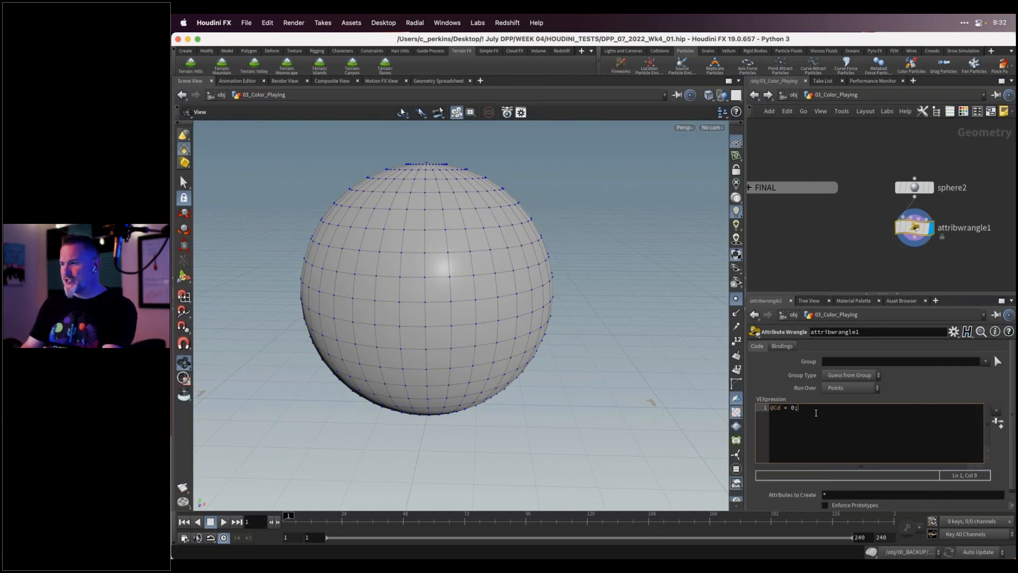
key("ctrl+Return")
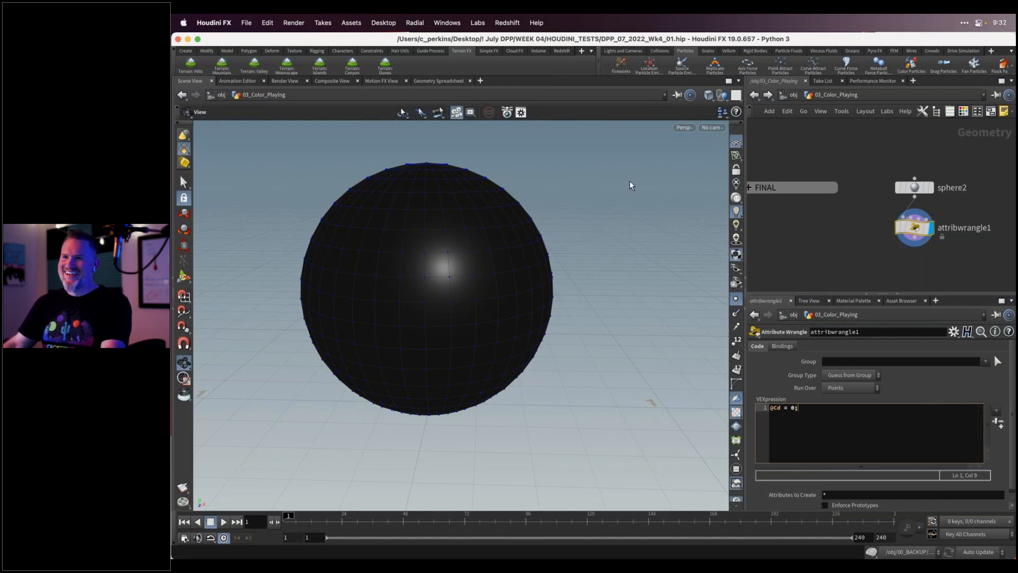
left_click(186, 51)
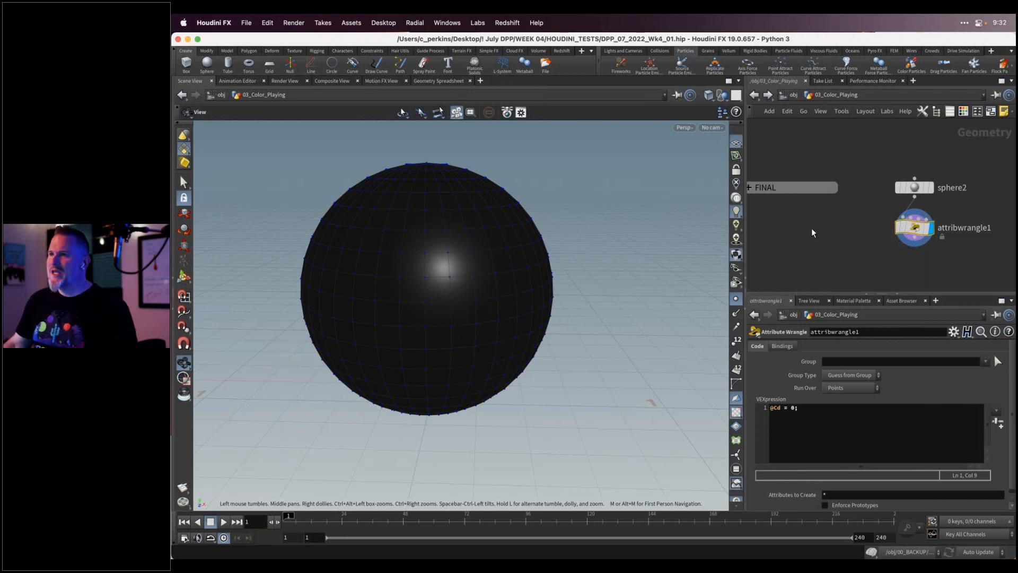
Compare the point attributes of the sphere and the Attribute Wrangle in the Geometry Spreadsheet, then return to the 3D view
left_click(440, 80)
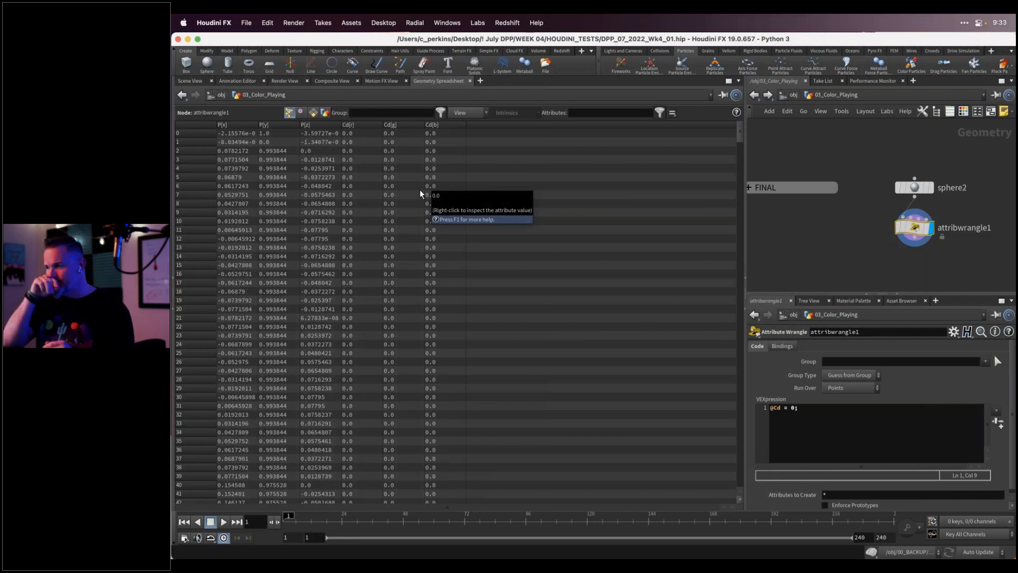
left_click(916, 190)
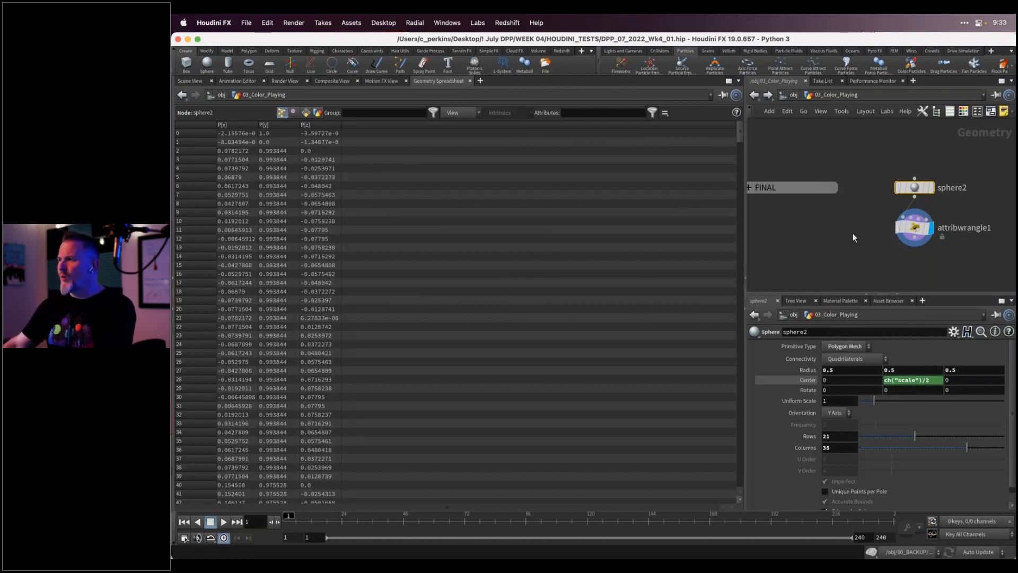
left_click(917, 228)
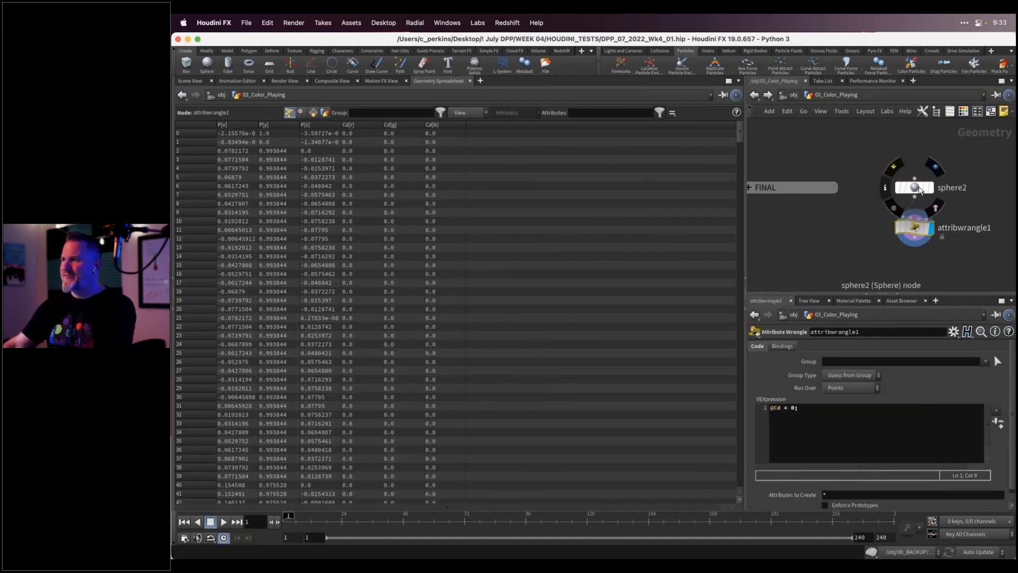
left_click(920, 190)
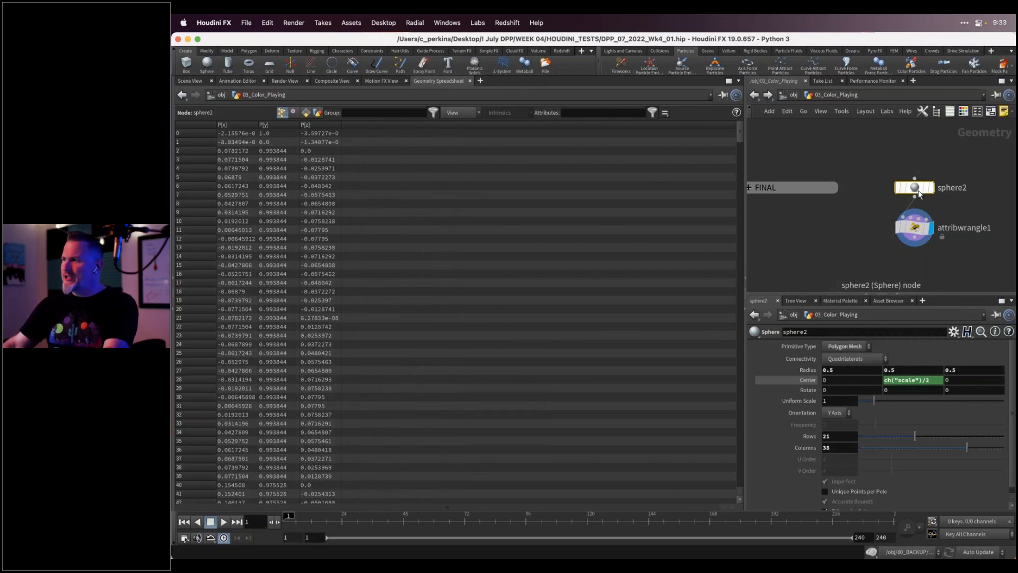
mouse_move(931, 231)
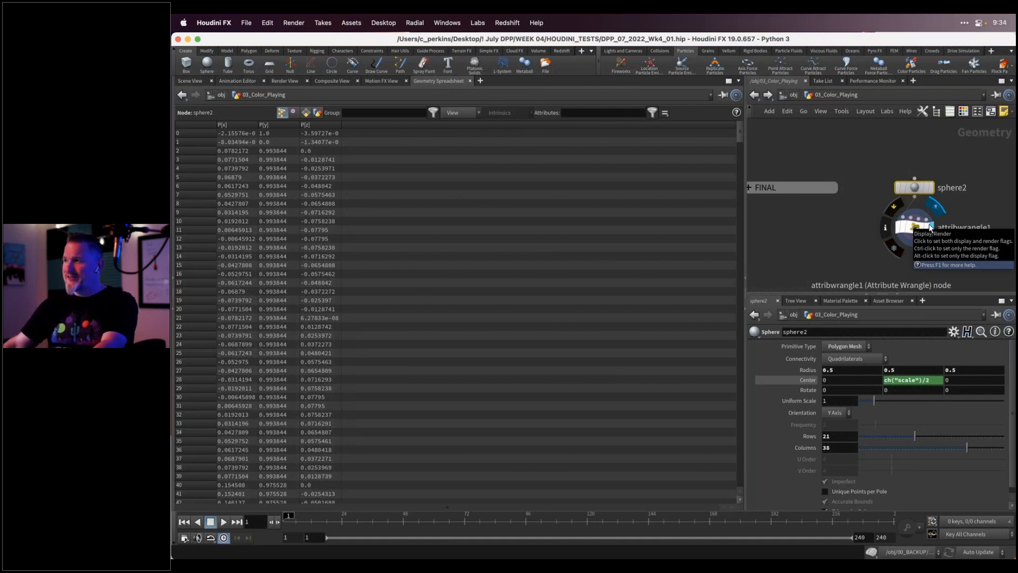
mouse_move(908, 198)
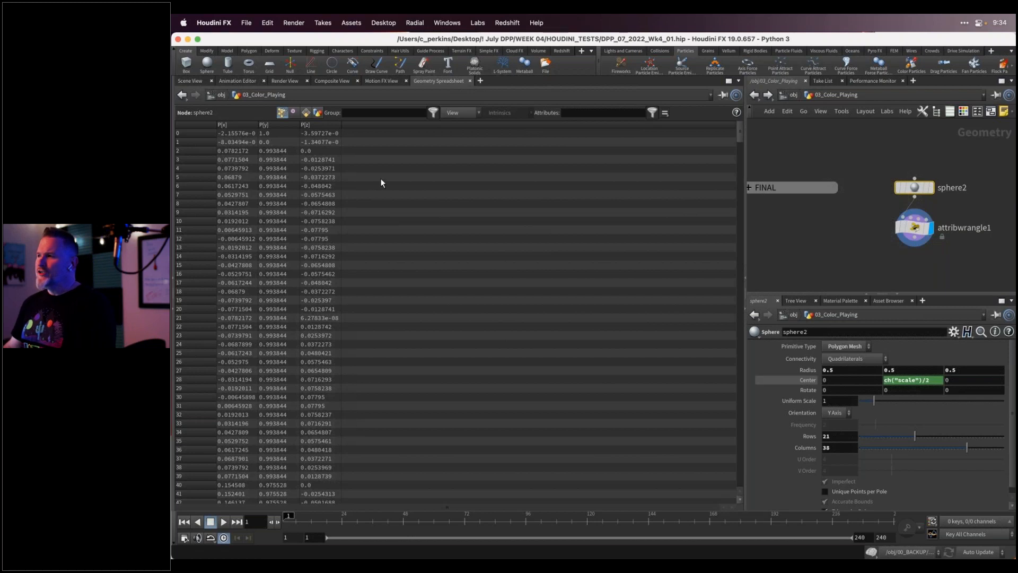
left_click(190, 81)
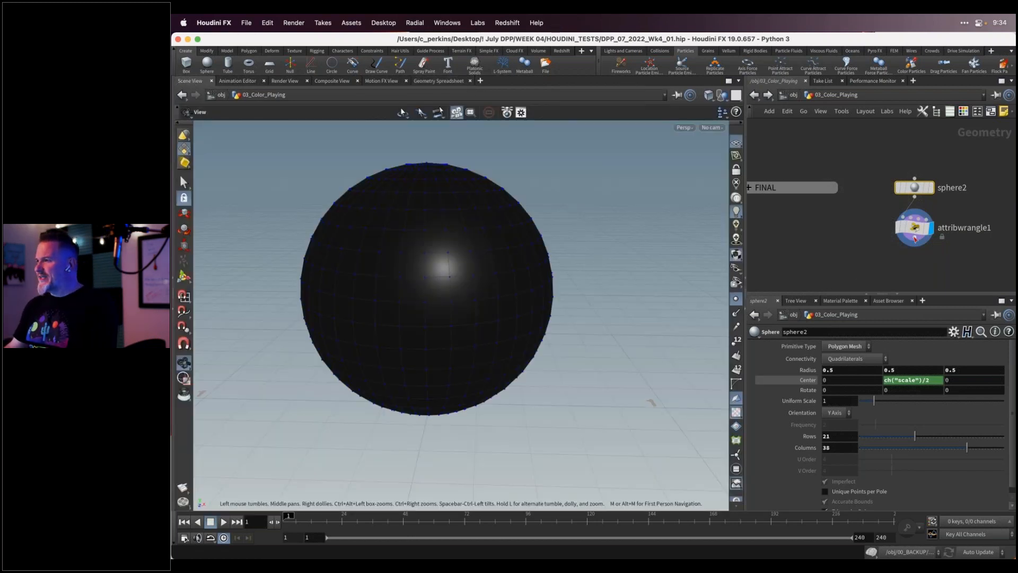
left_click_drag(914, 227, 941, 234)
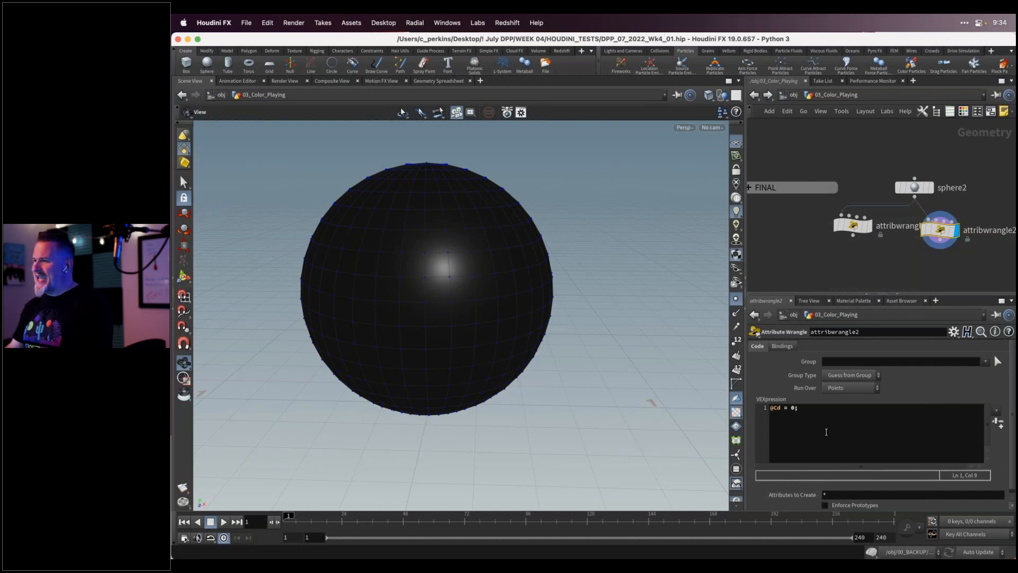
double_click(781, 412)
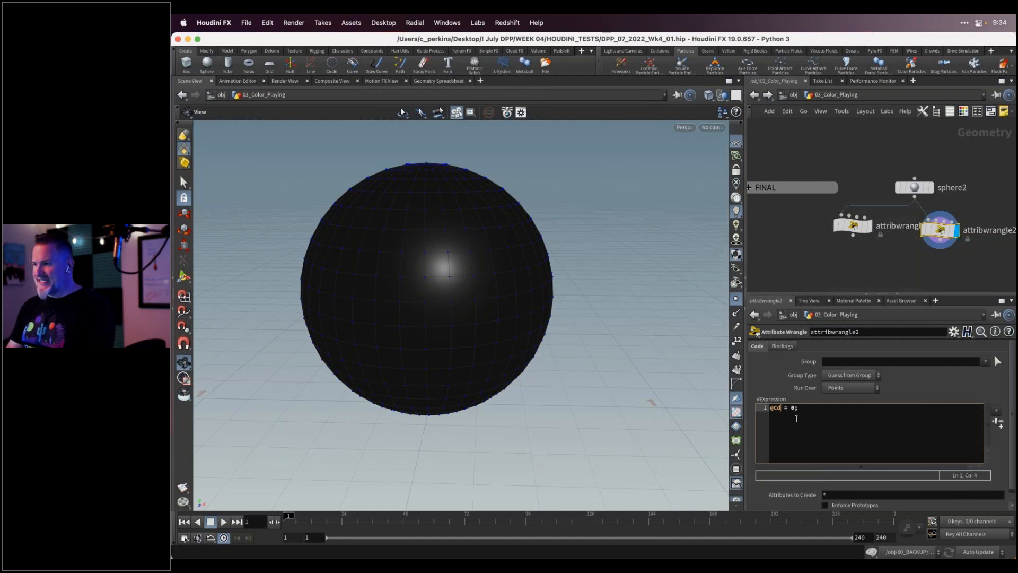
type(".g")
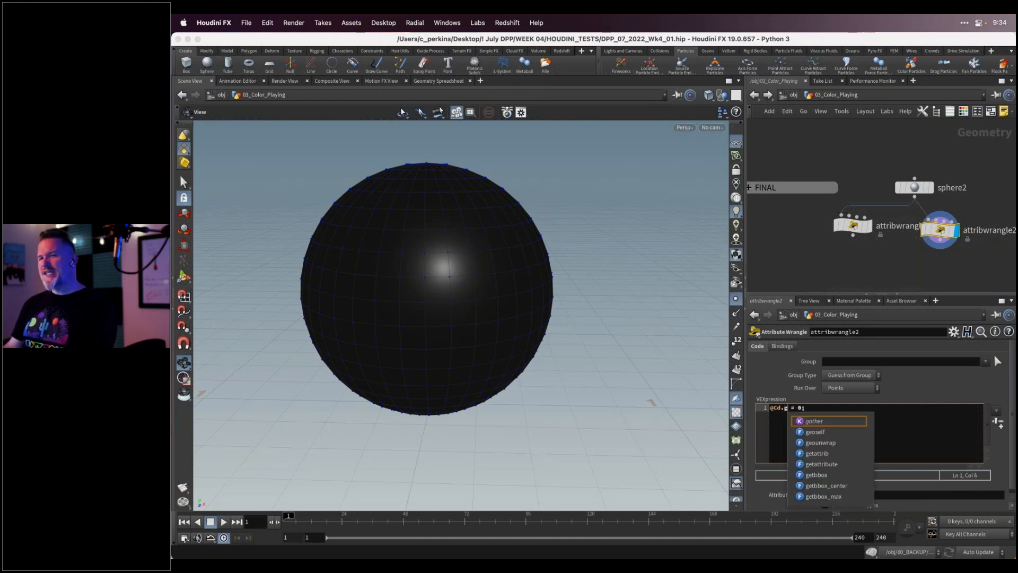
left_click(837, 418)
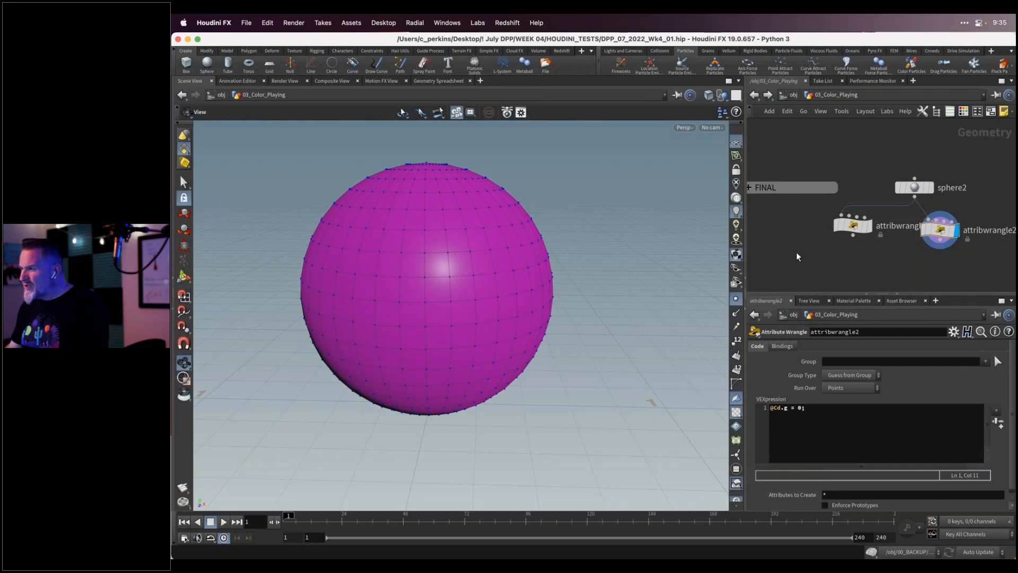
Duplicate the first Attribute Wrangle as a third branch from the sphere and display the copy
key("u")
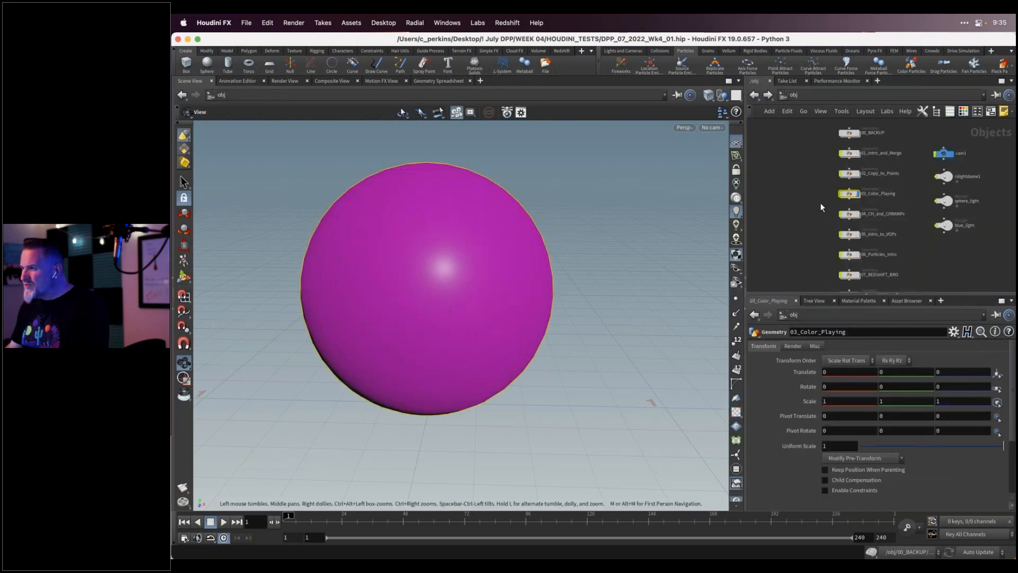
double_click(847, 194)
left_click_drag(846, 238, 861, 234)
mouse_move(861, 234)
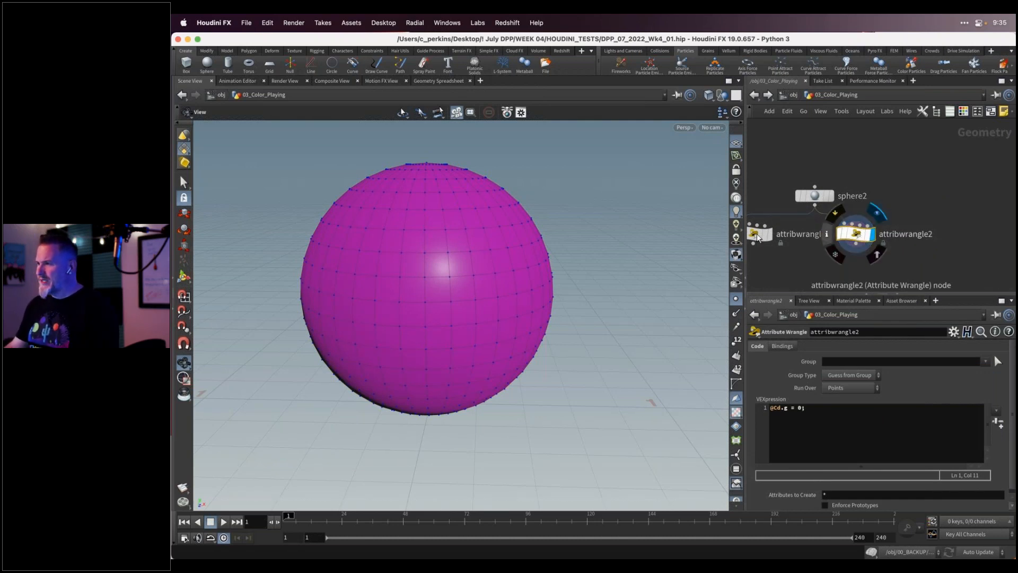
mouse_move(756, 236)
left_click_drag(757, 236, 962, 236, "alt")
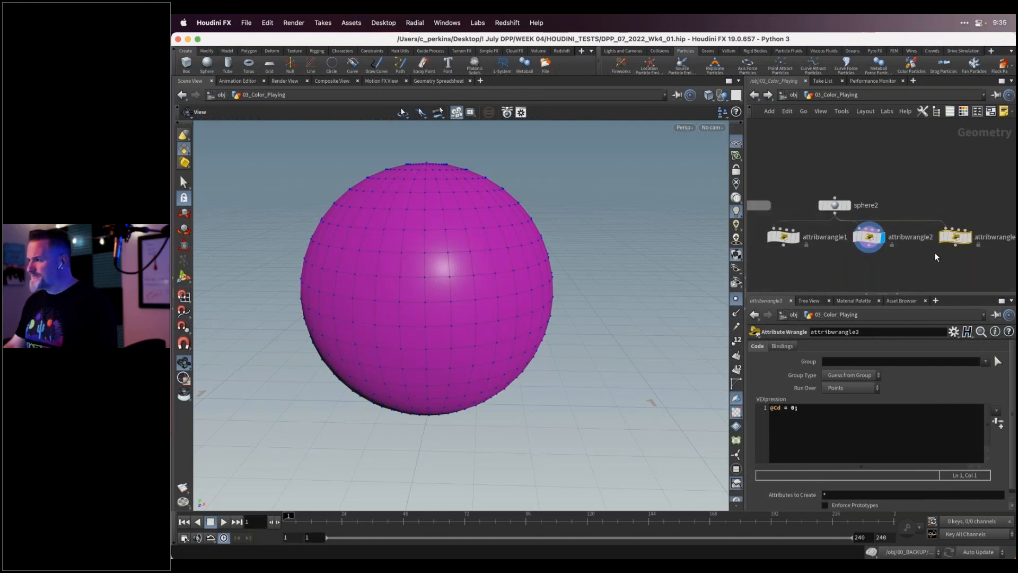
key("h")
left_click(937, 211)
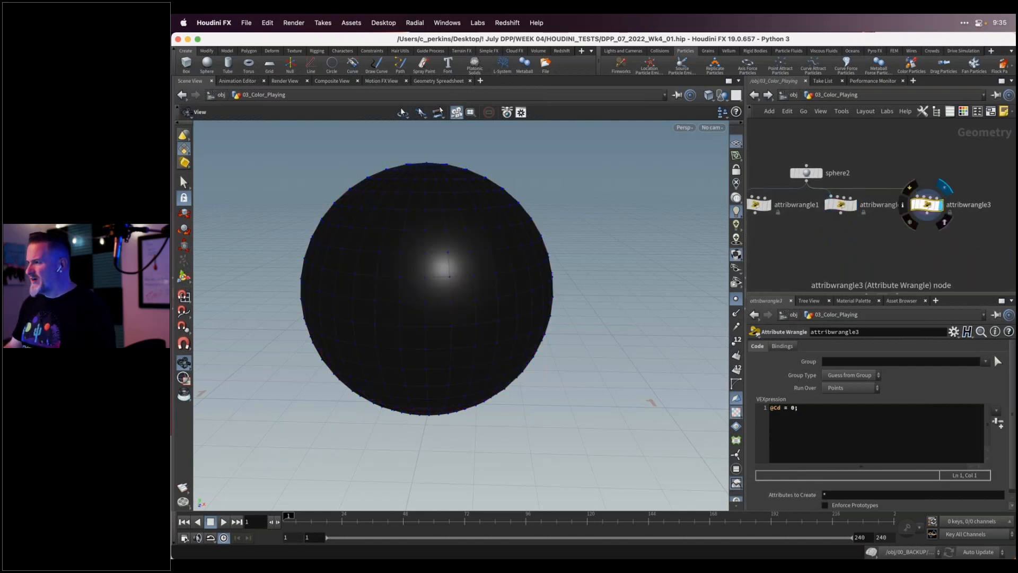
left_click(794, 407)
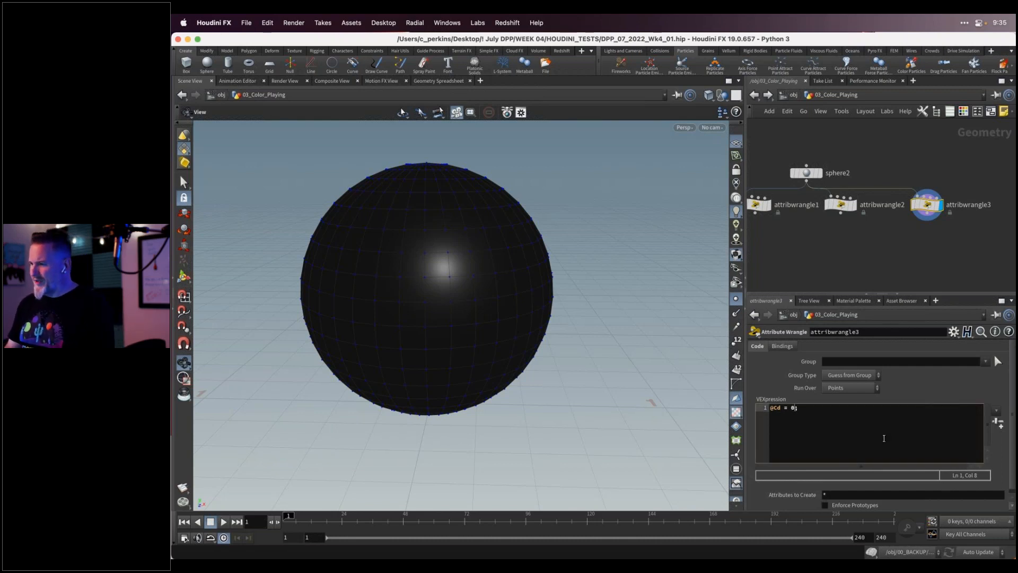
key("BackSpace")
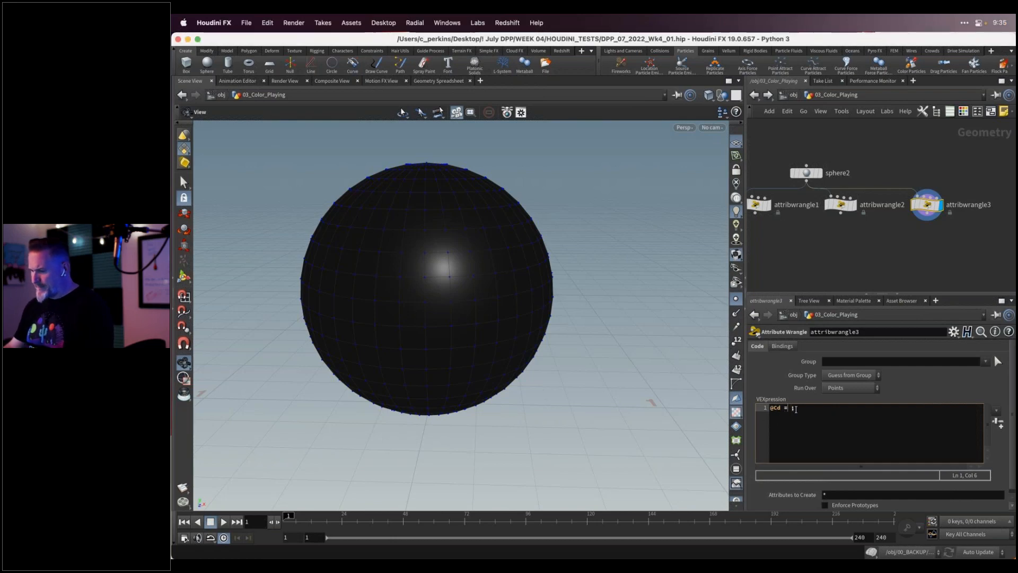
key("Left")
key("Left")
key("Left")
type(".r")
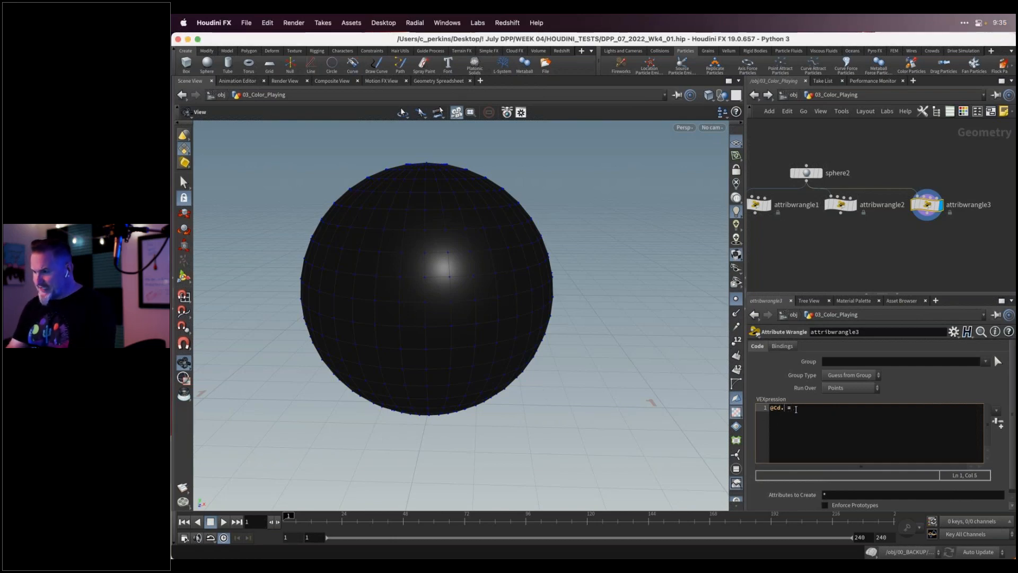
key("Right")
key("Right")
key("Right")
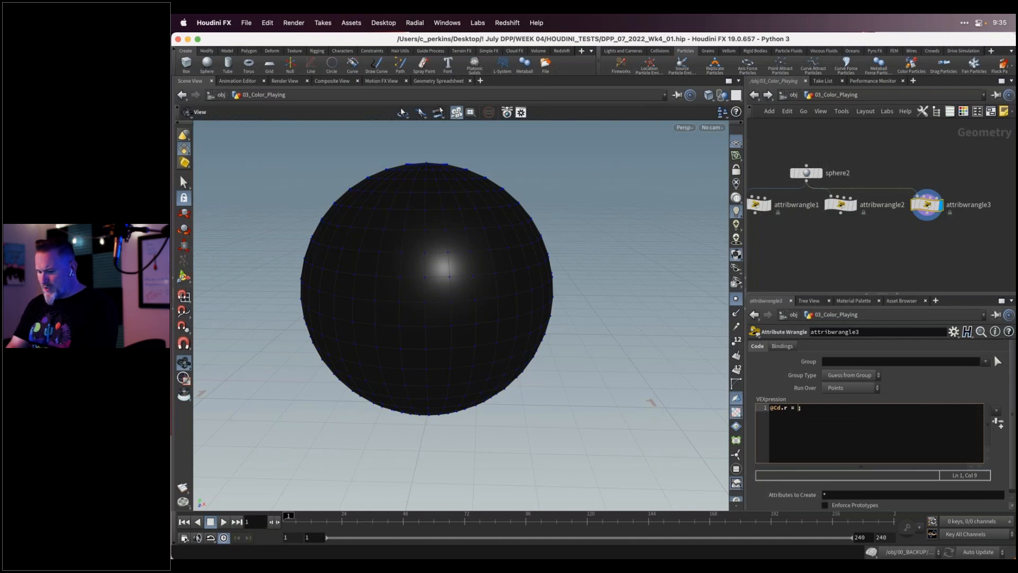
type("@P")
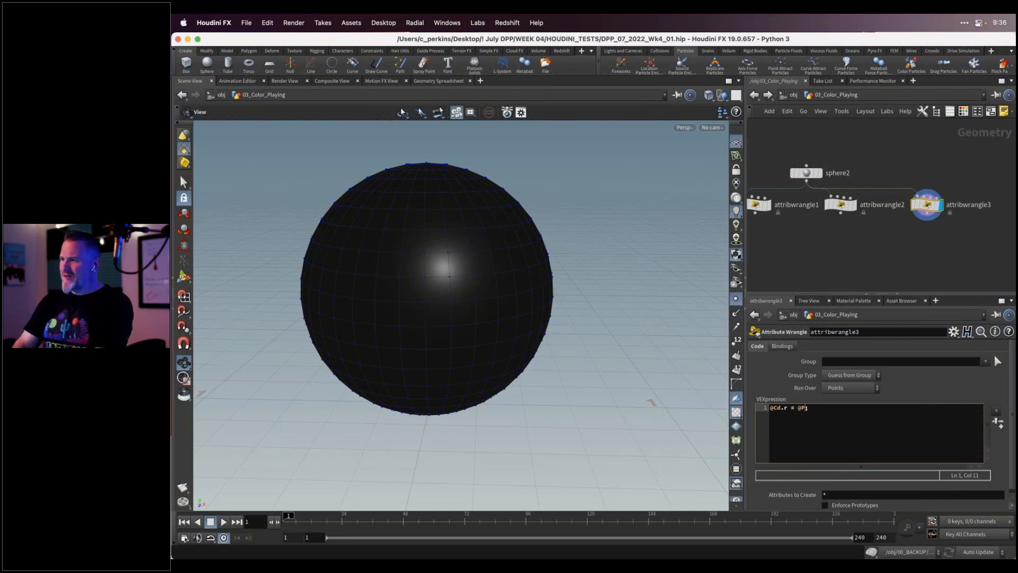
type(".y")
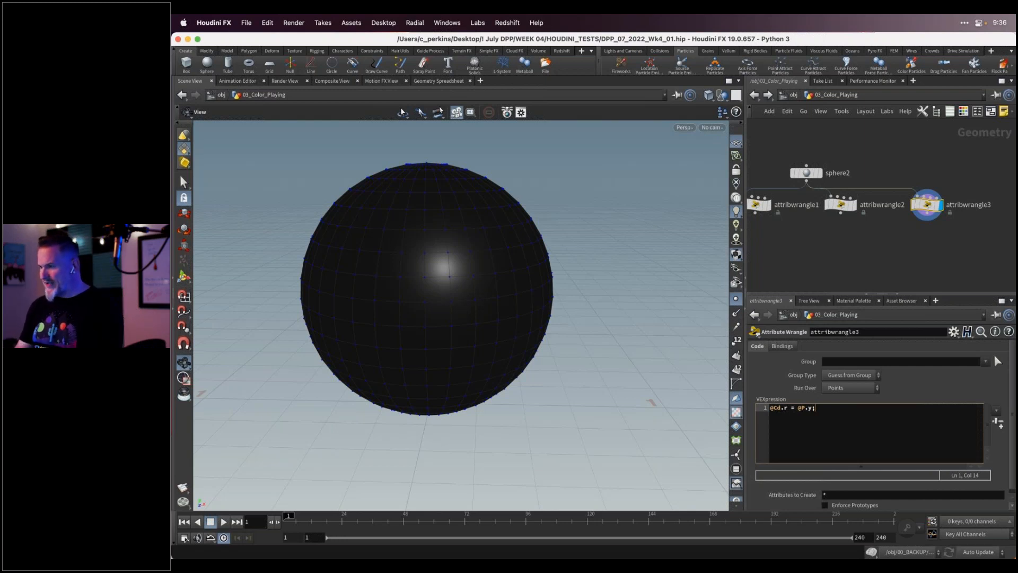
key("ctrl+Return")
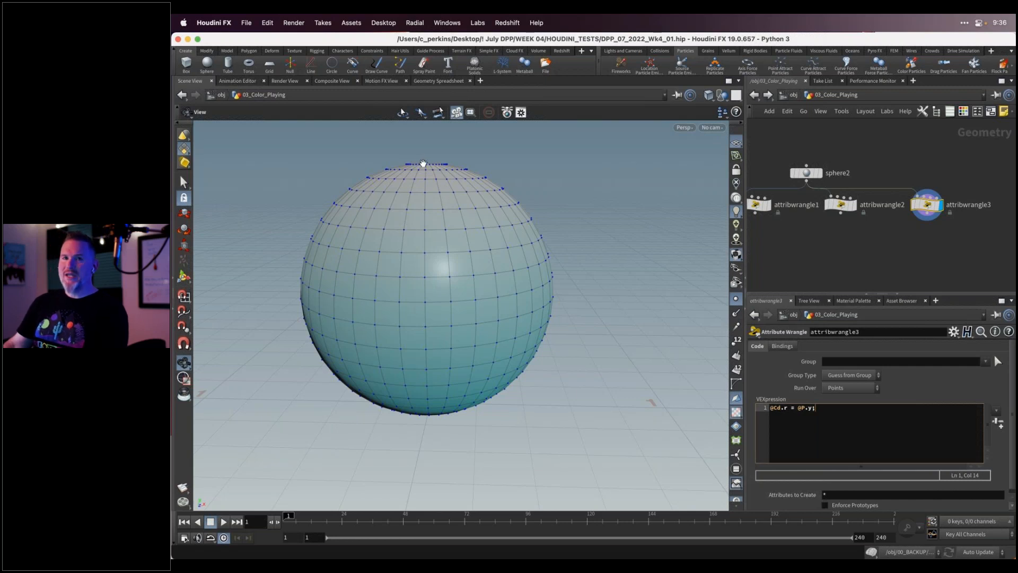
left_click(811, 409)
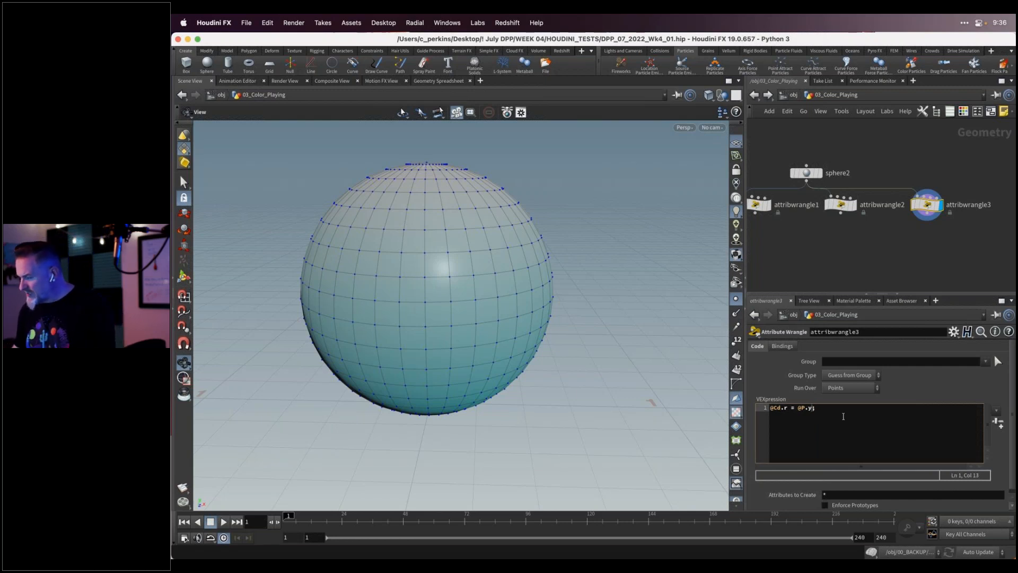
type("*2")
key("Right")
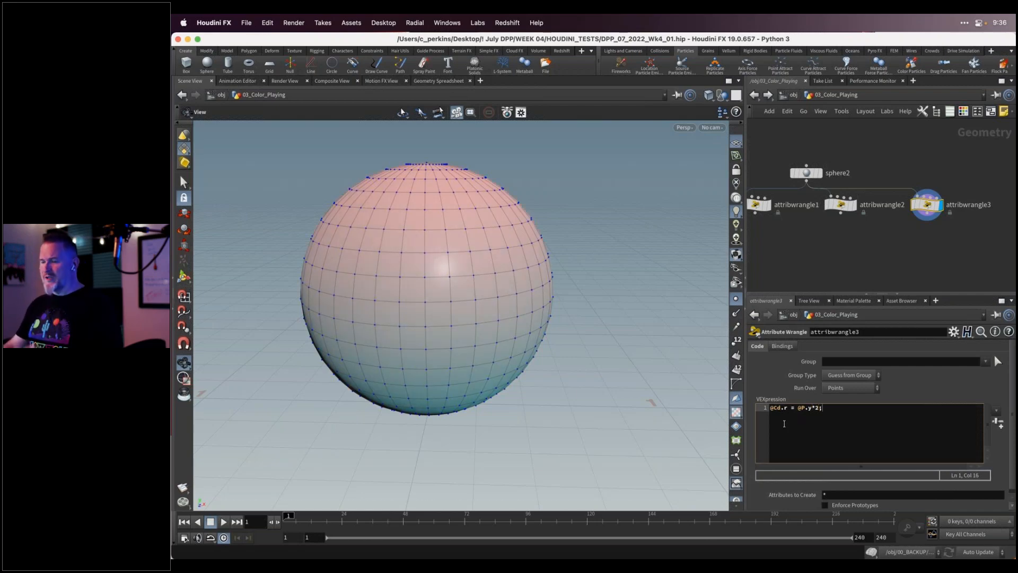
mouse_move(527, 257)
left_mouse_down()
mouse_move(495, 285)
mouse_move(510, 255)
left_mouse_up()
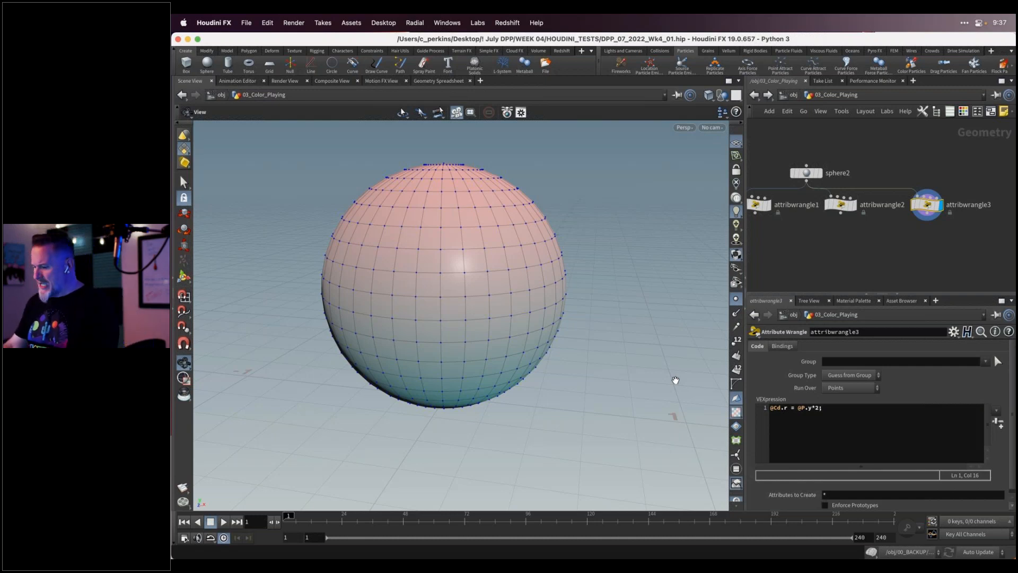
Display the 04_CH_and_CHRAMPs object in place of 03_Color_Playing and enter its network
key("u")
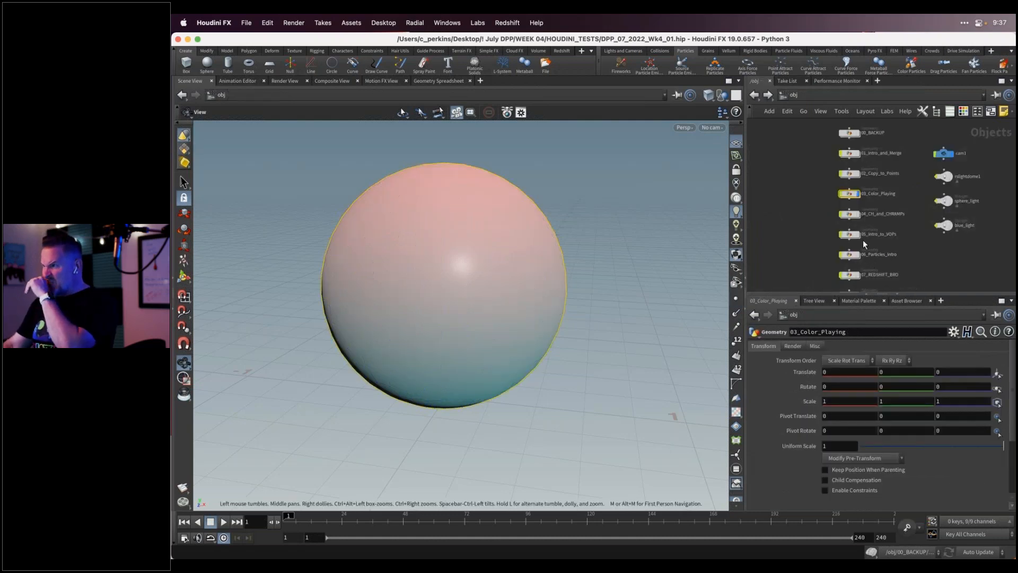
left_click(857, 213)
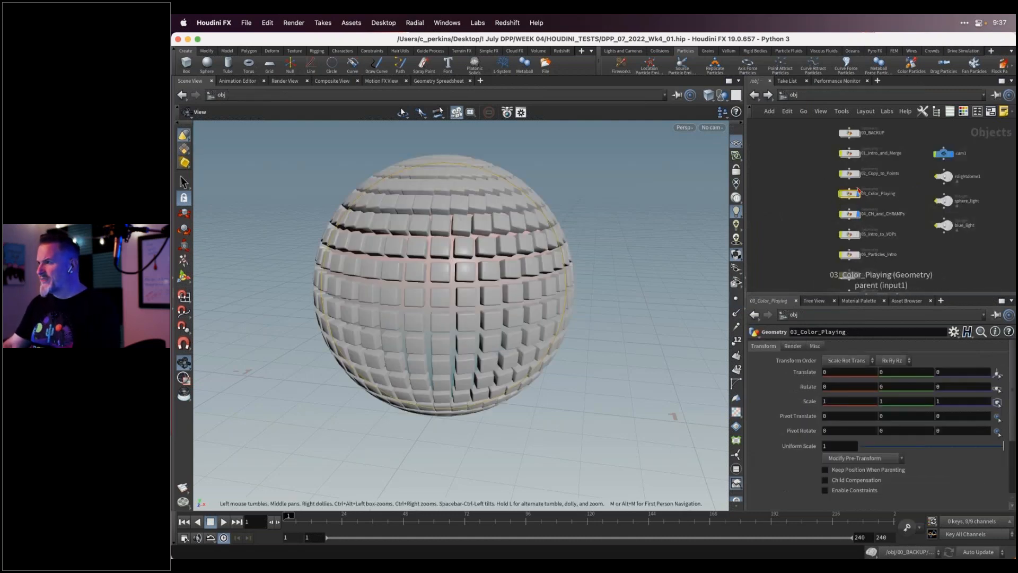
left_click(857, 193)
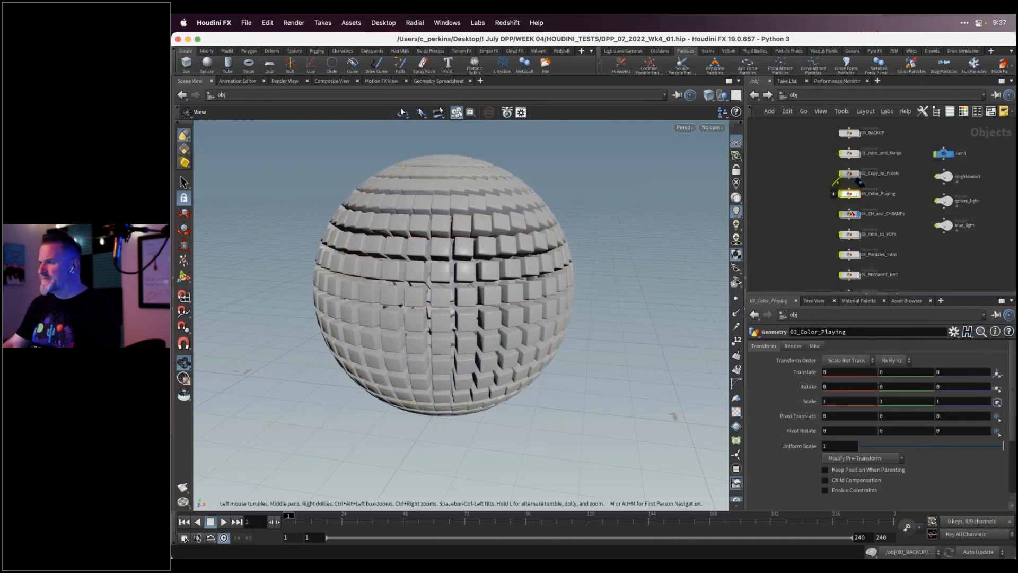
double_click(849, 216)
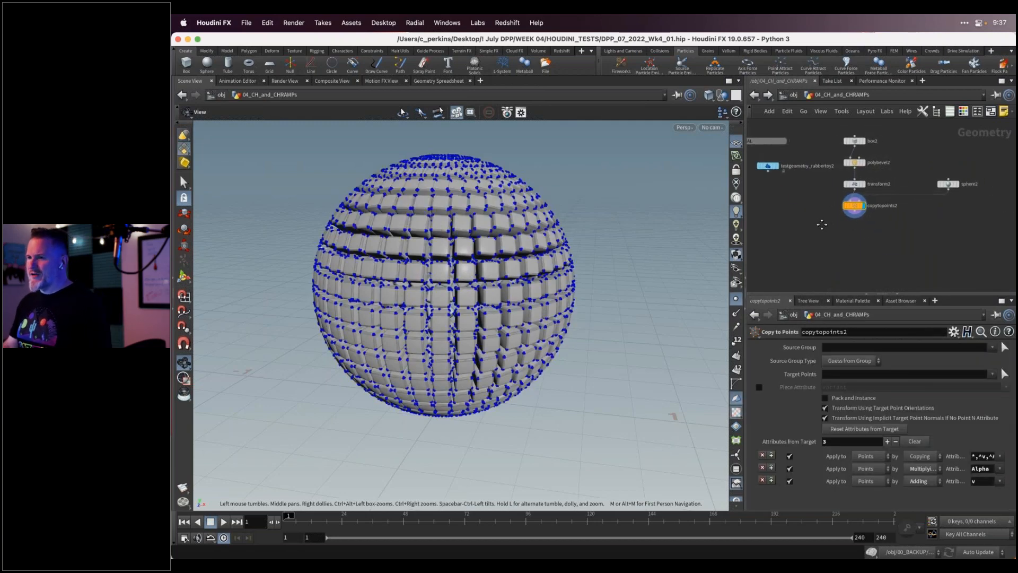
Move the Copy to Points node further below the Transform node, select the sphere node and hide the point display
left_click_drag(853, 208, 853, 240)
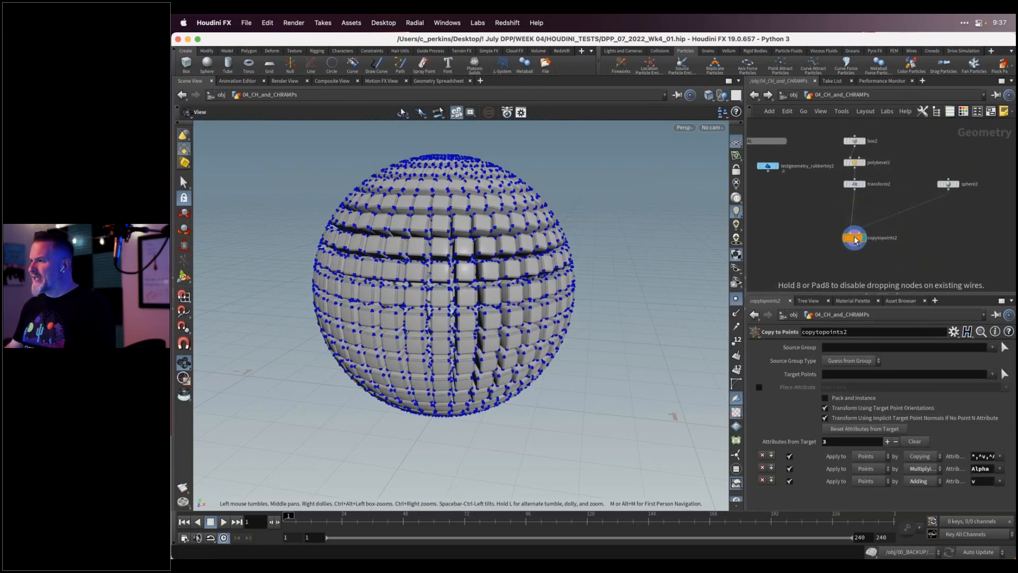
left_click(949, 184)
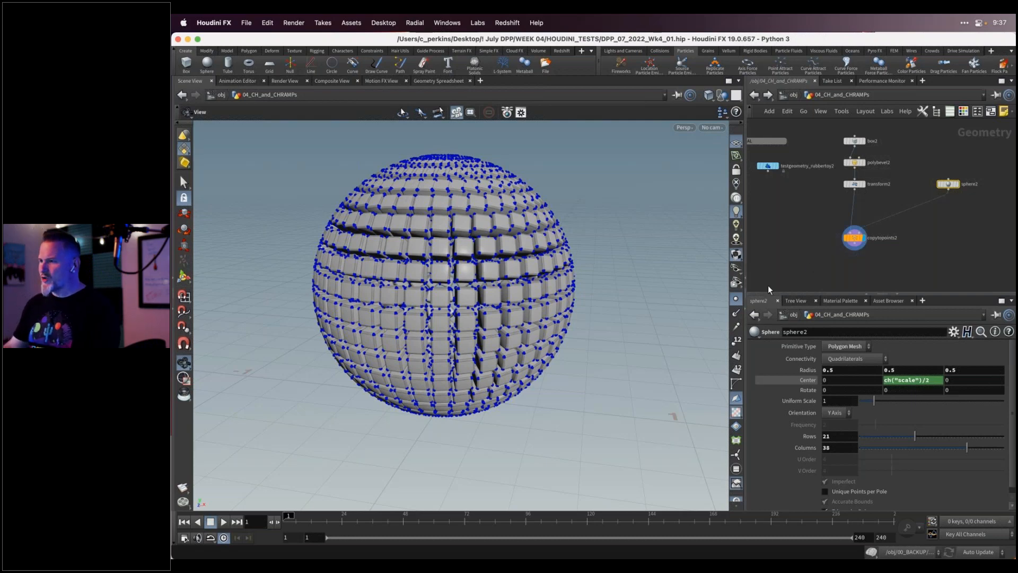
left_click(736, 298)
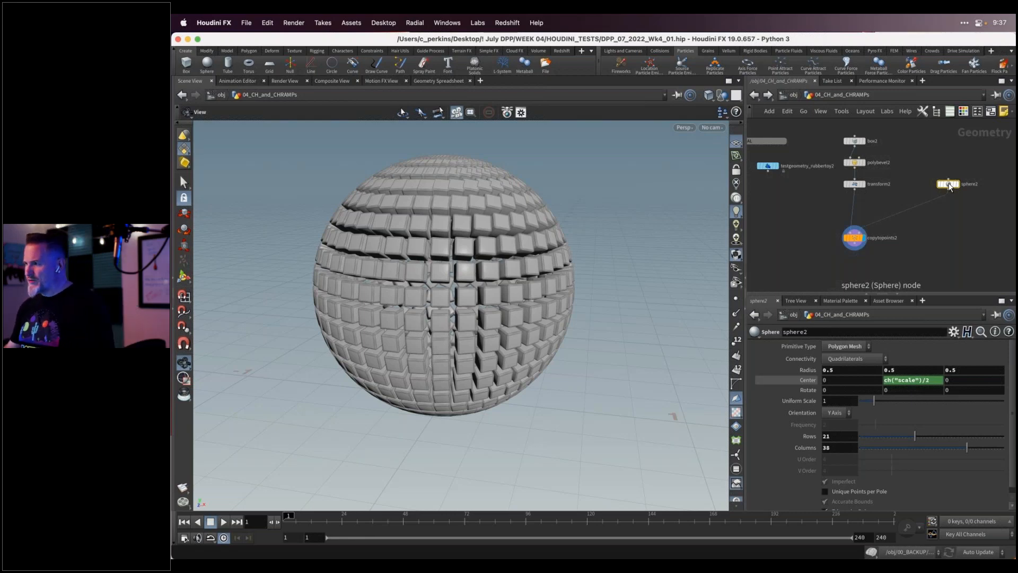
Insert an Attribute Wrangle node on the wire between the sphere node and the Copy to Points node
key("Tab")
type("a")
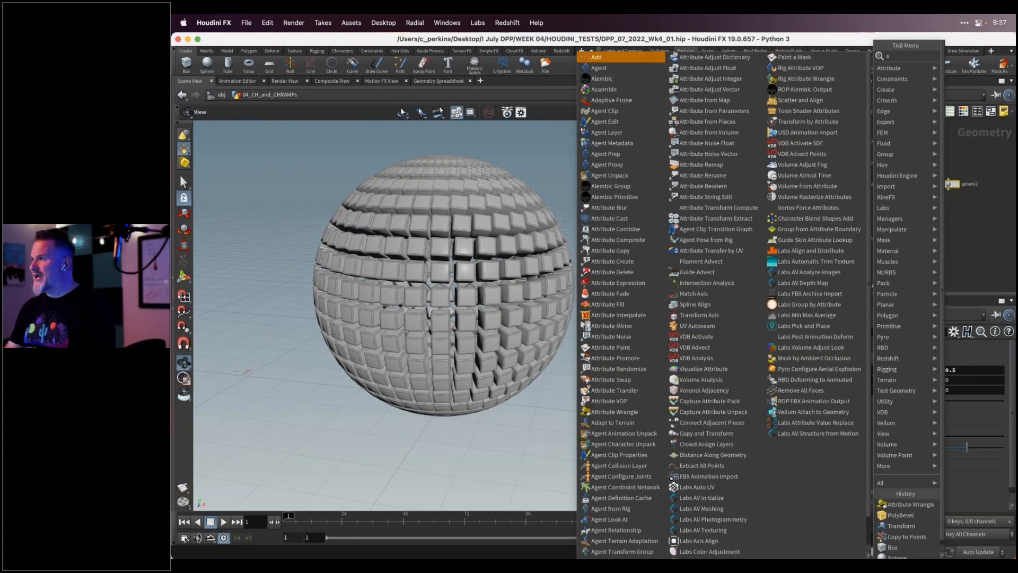
type("ttw")
key("Return")
left_click(930, 208)
left_click_drag(930, 208, 924, 210)
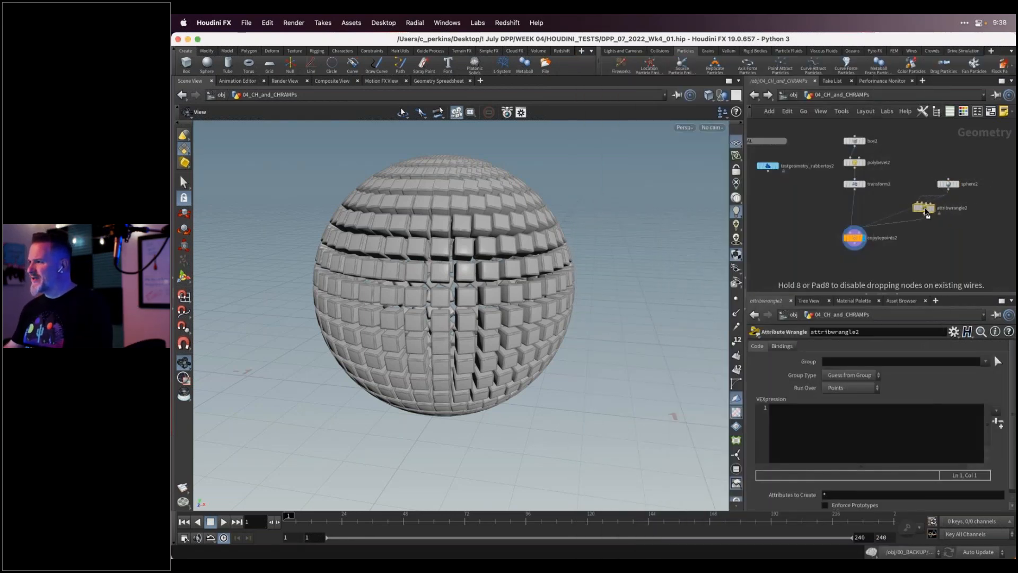
left_click(814, 418)
type("@pscale")
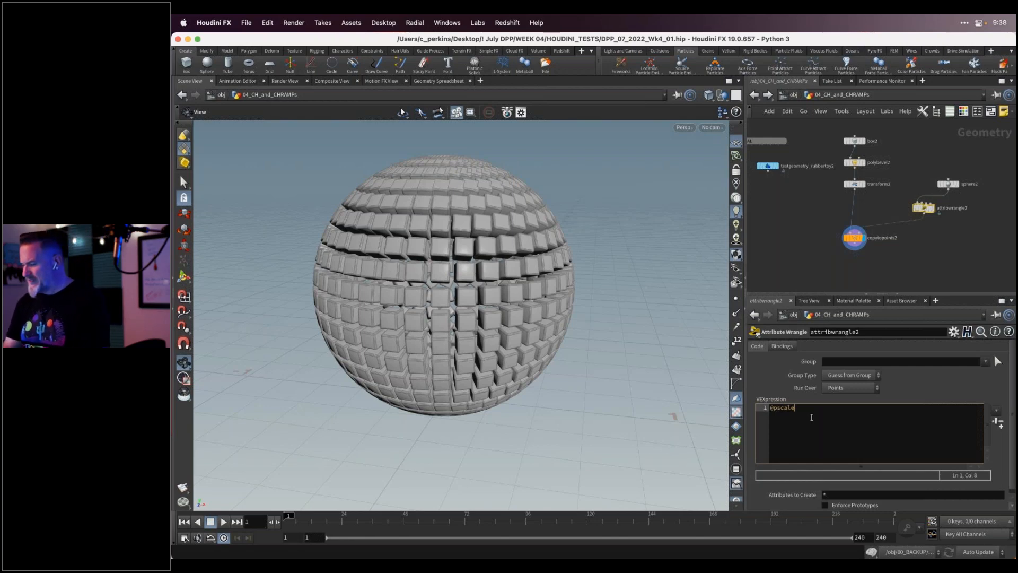
type(" =")
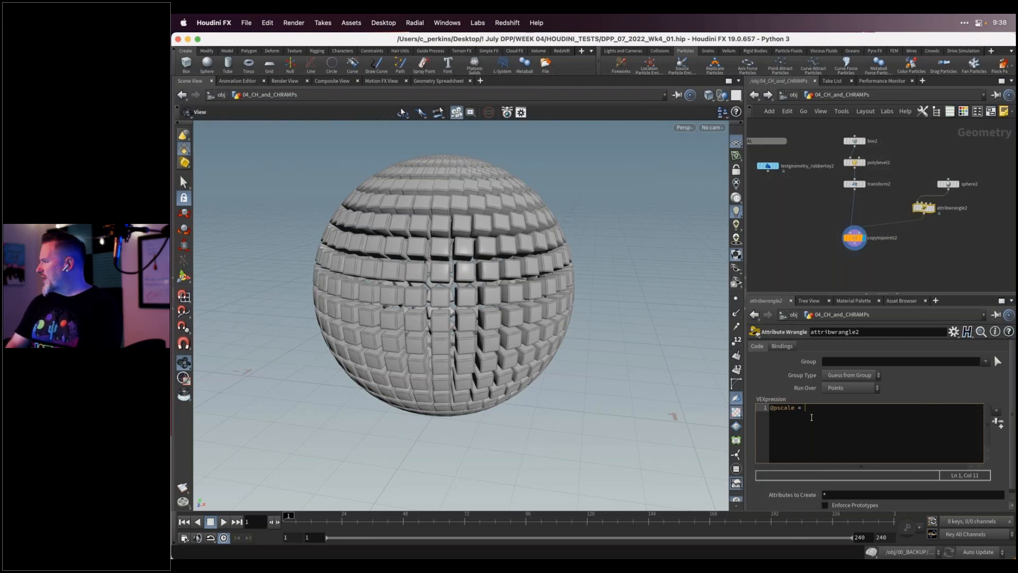
type("ch")
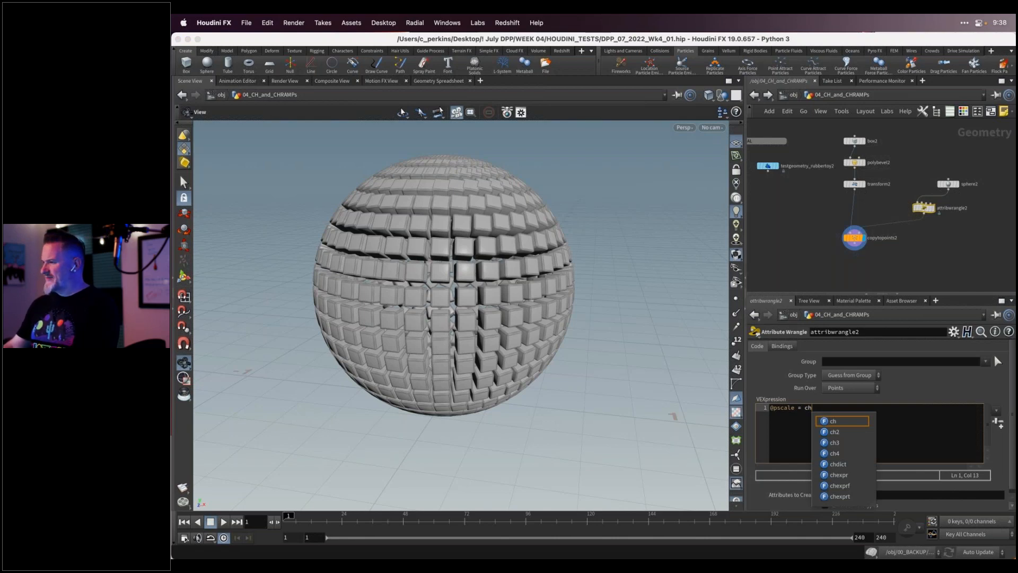
key("Escape")
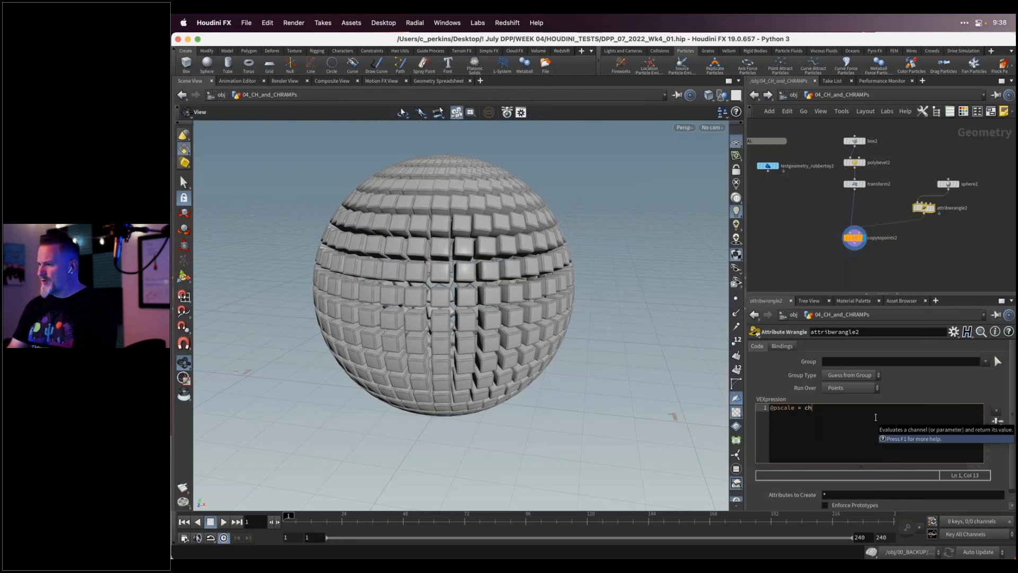
type("(\"")
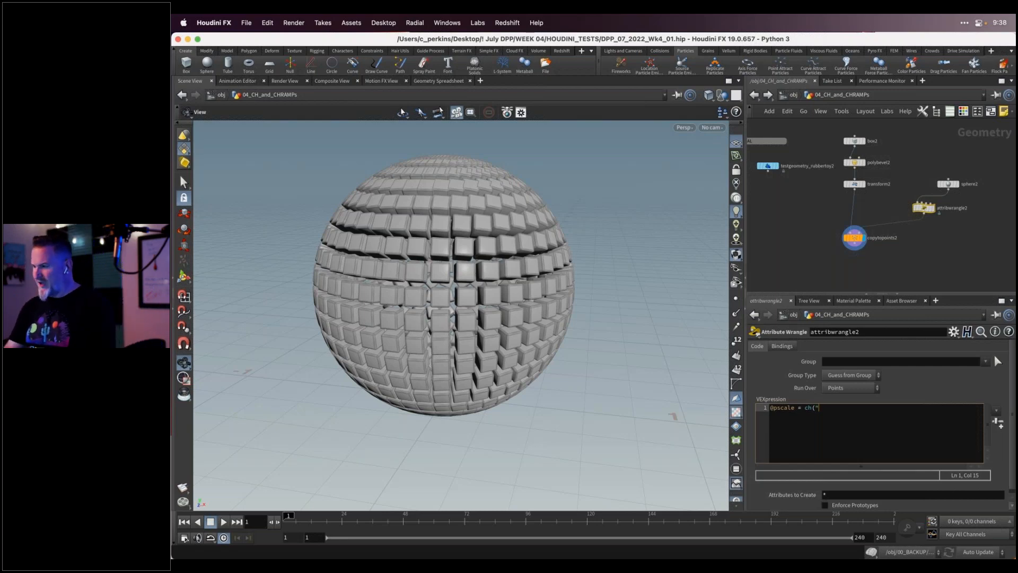
type("Myvery")
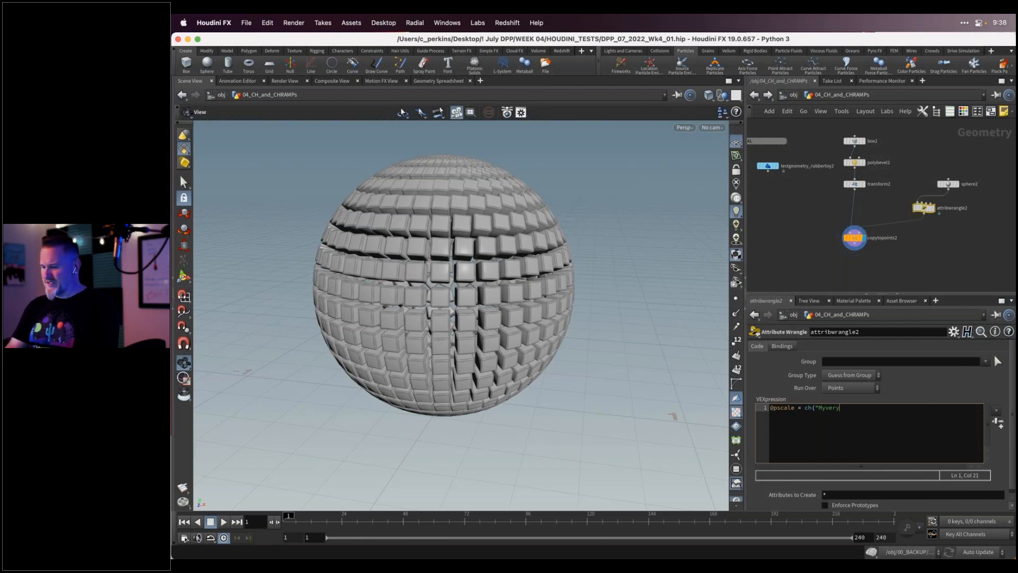
type("ownslider\")")
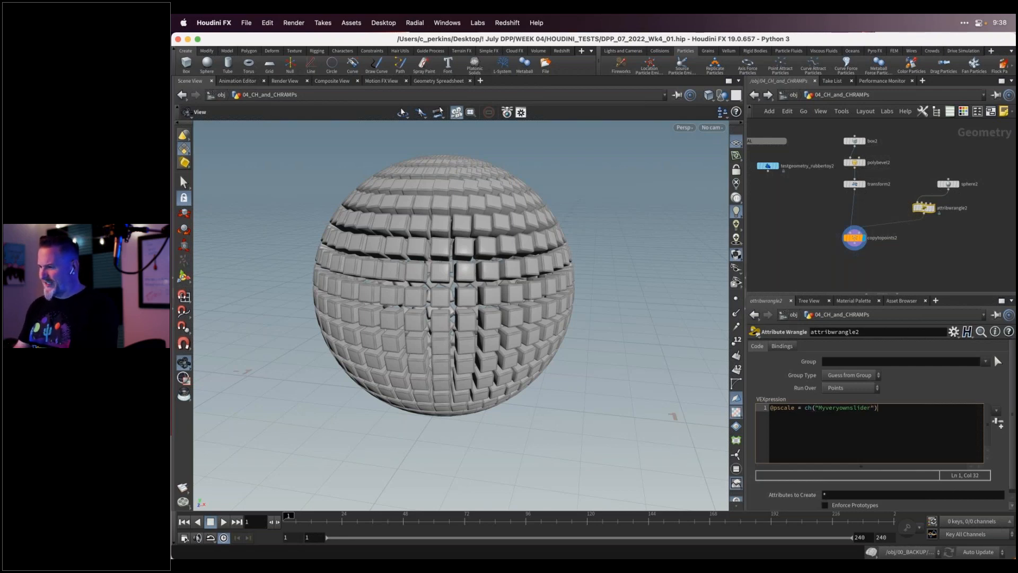
type(";")
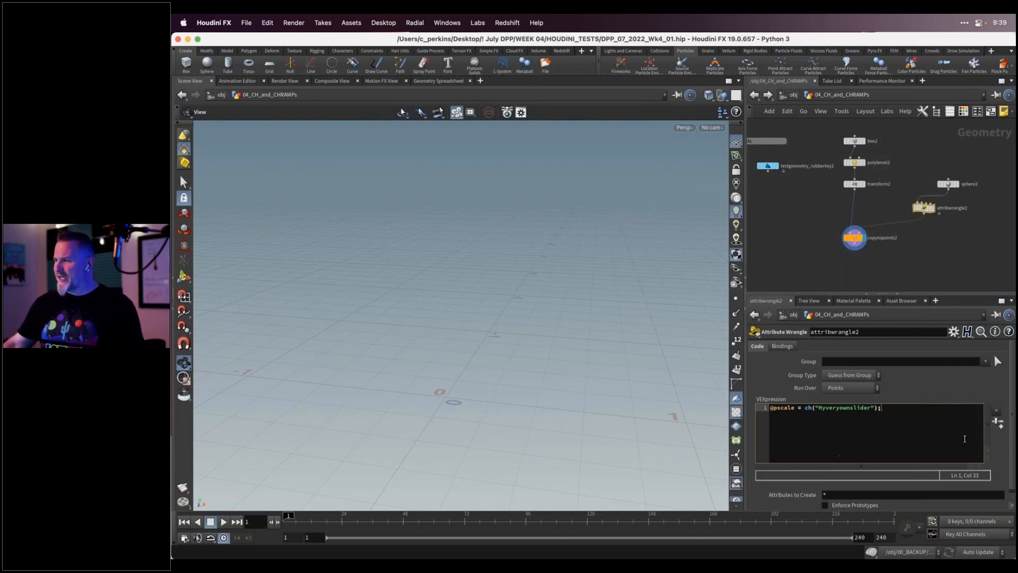
Generate the Myveryownslider parameter from the wrangle's code and set it to about 0.572 to resize the copied boxes
left_click(998, 422)
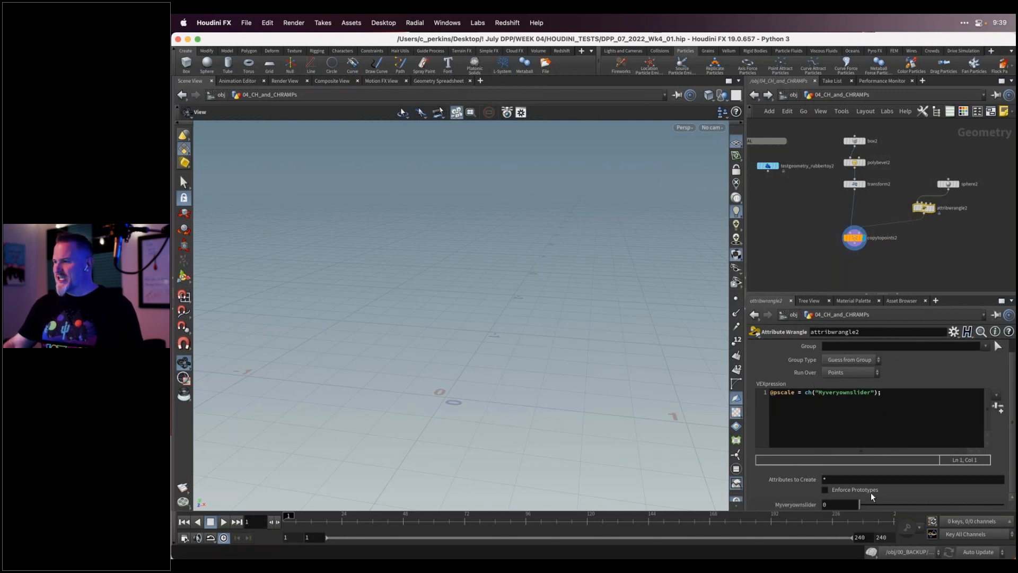
left_click_drag(866, 503, 936, 484)
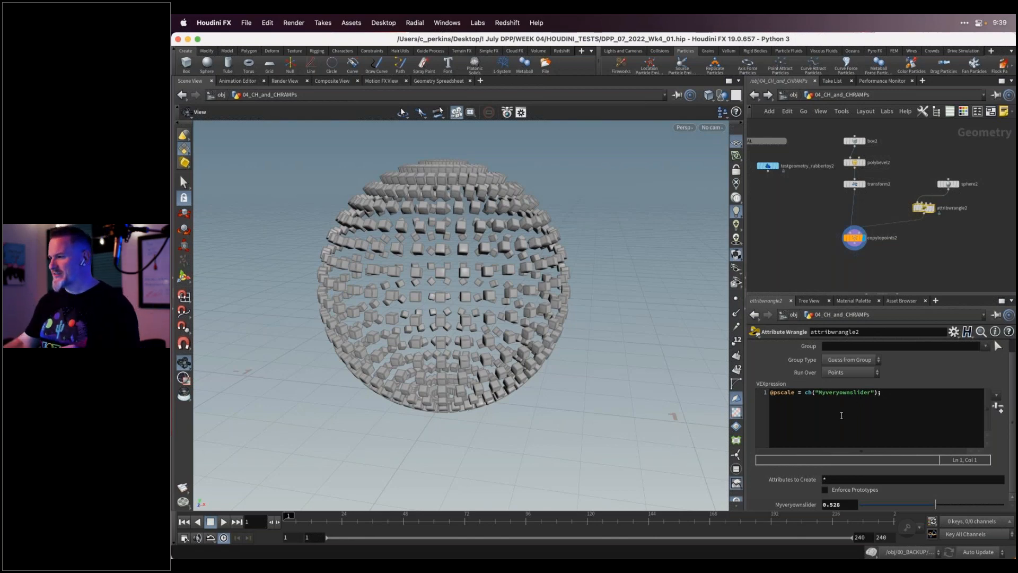
mouse_move(936, 504)
left_mouse_down()
mouse_move(923, 504)
mouse_move(965, 496)
mouse_move(942, 498)
left_mouse_up()
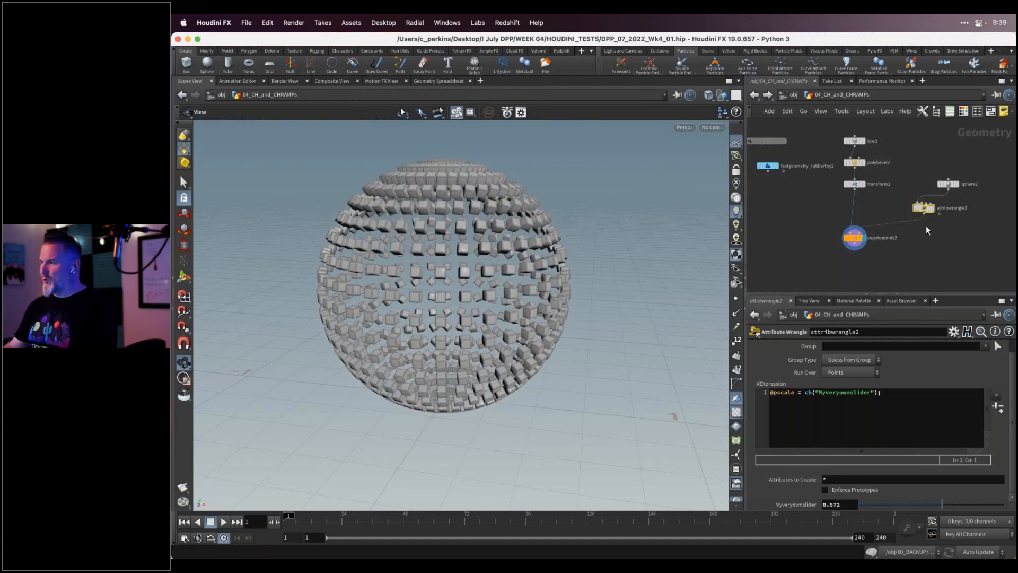
Shift the pscale wrangle aside and branch a second Attribute Wrangle off the sphere node, placing it beside the first
left_click_drag(925, 213, 917, 214)
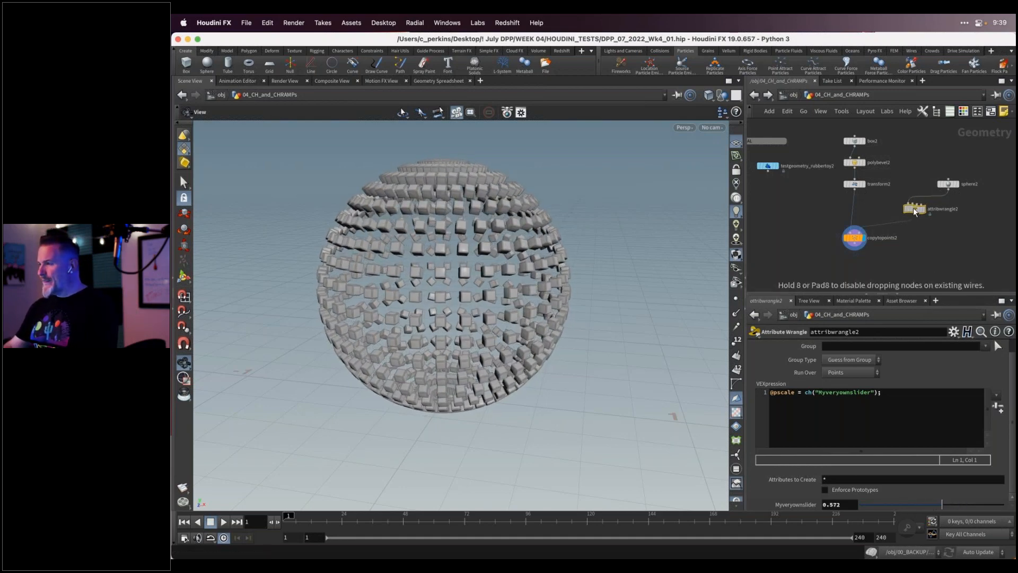
left_click(949, 185)
key("Tab")
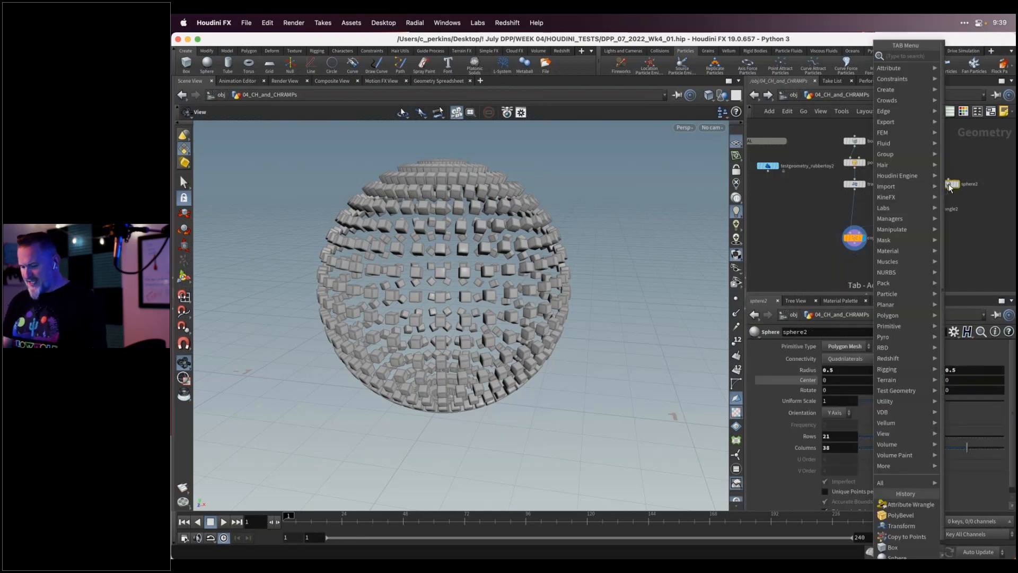
type("attwr")
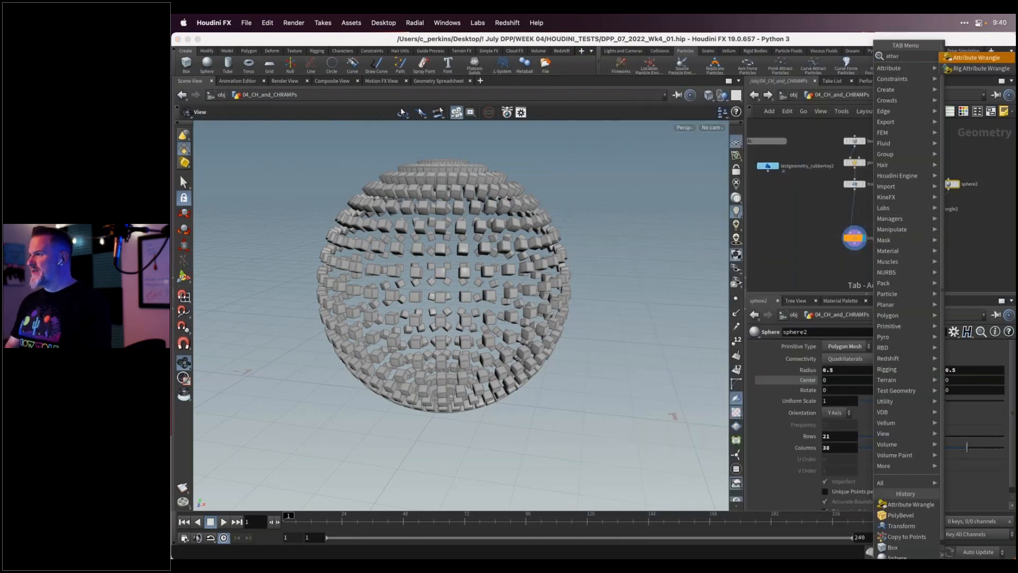
key("Return")
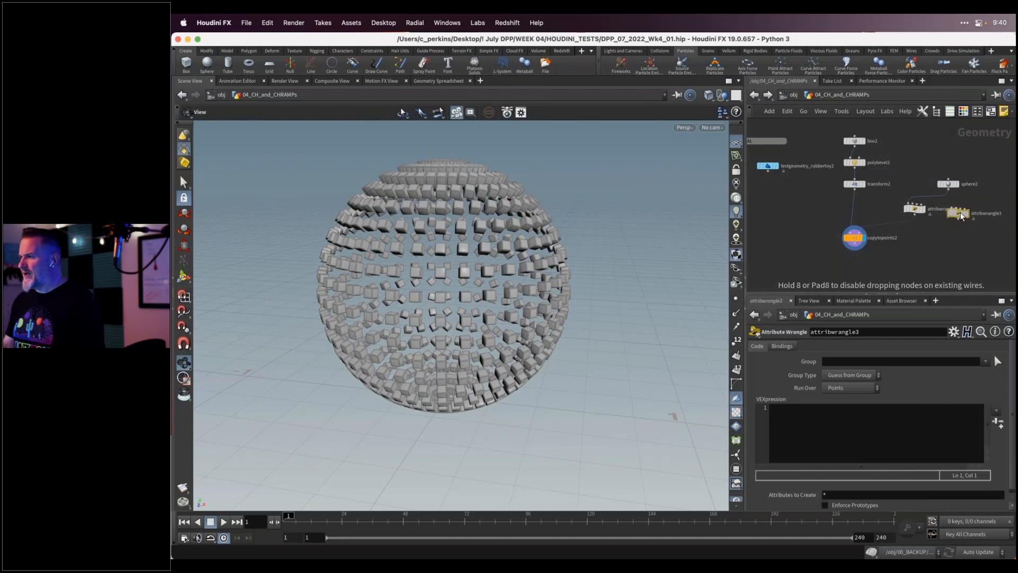
left_click(972, 209)
left_click_drag(948, 190, 850, 232)
left_click(855, 233)
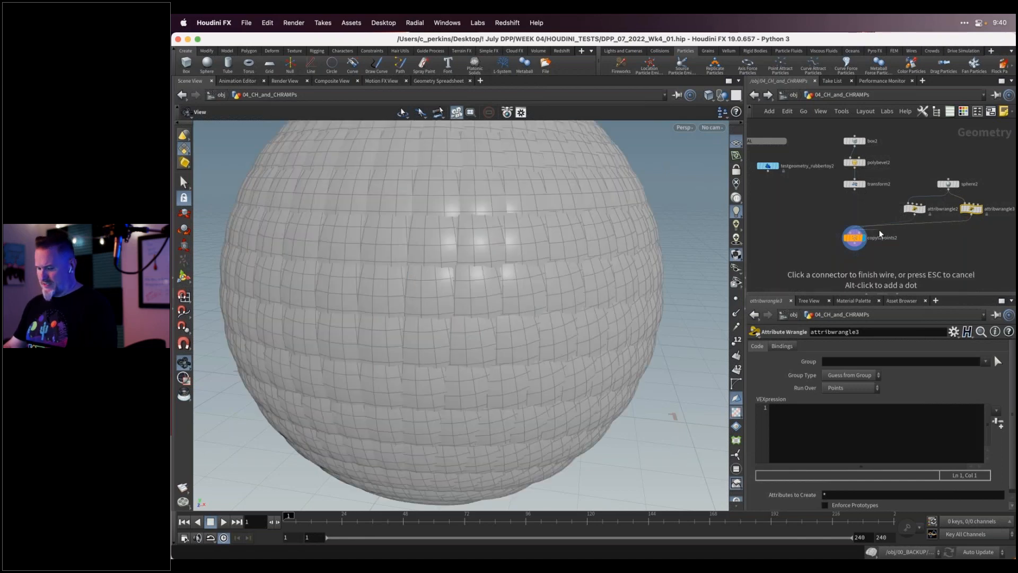
key("Escape")
key("ctrl+z")
key("super+z")
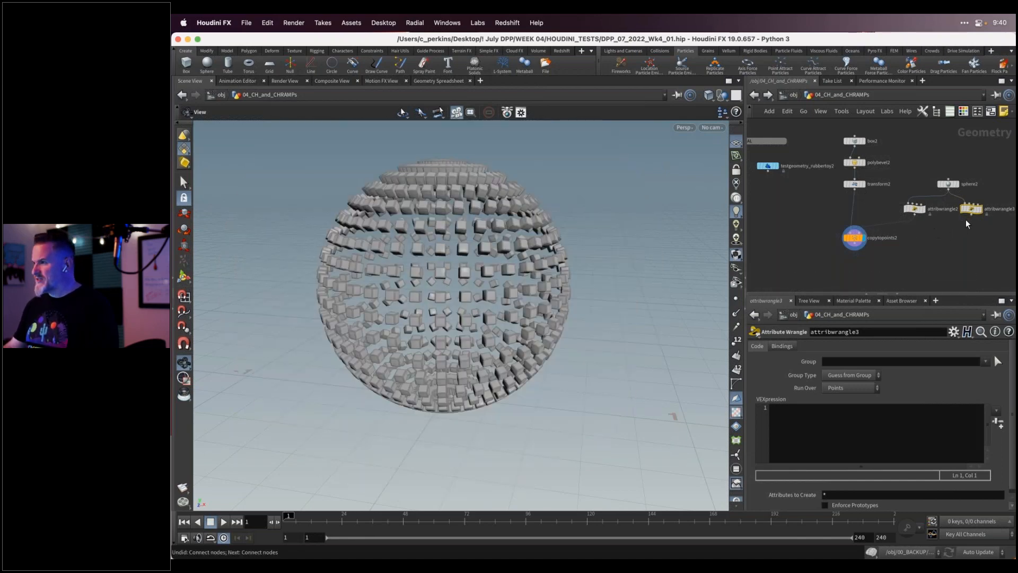
Connect the new Attribute Wrangle to the Copy to Points node's target points input and space the two wrangles apart
left_click_drag(971, 216, 856, 228)
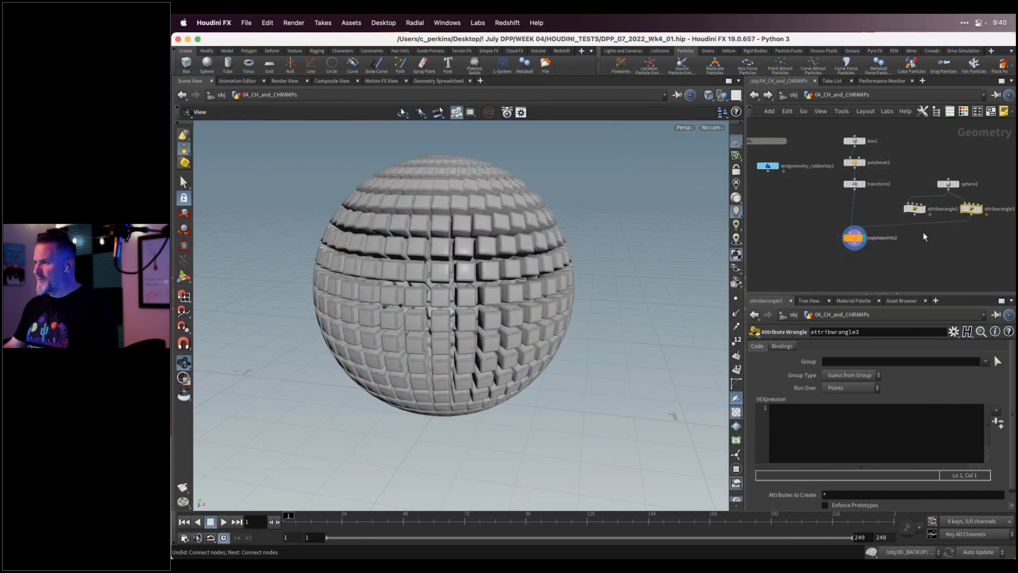
left_click_drag(972, 210, 974, 217)
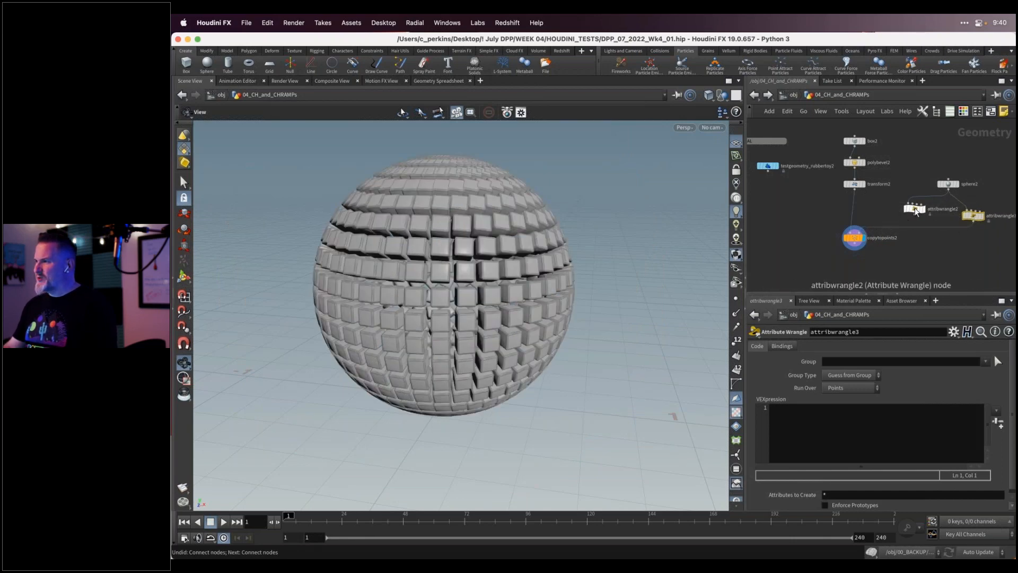
left_click_drag(912, 208, 905, 211)
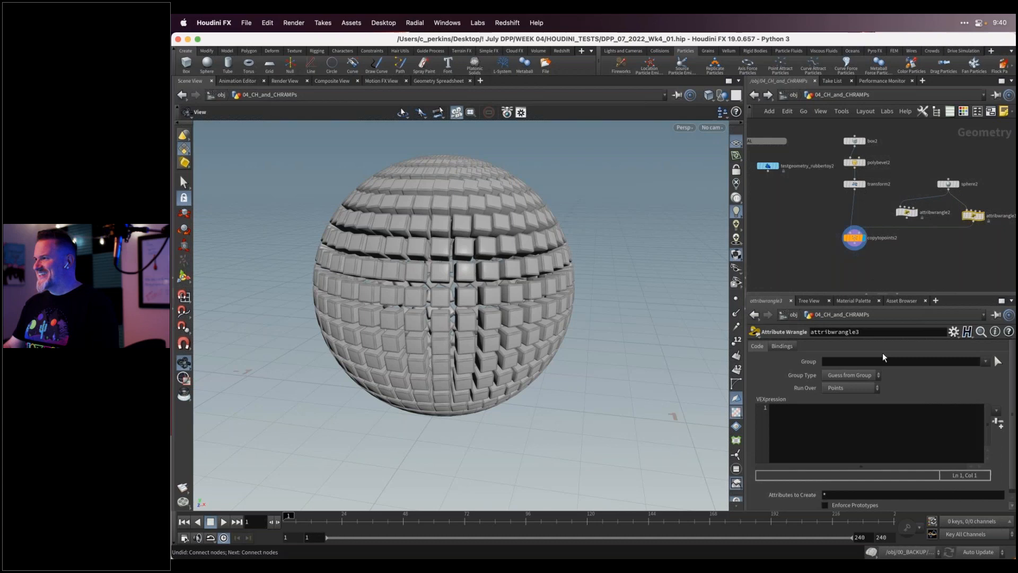
left_click(808, 412)
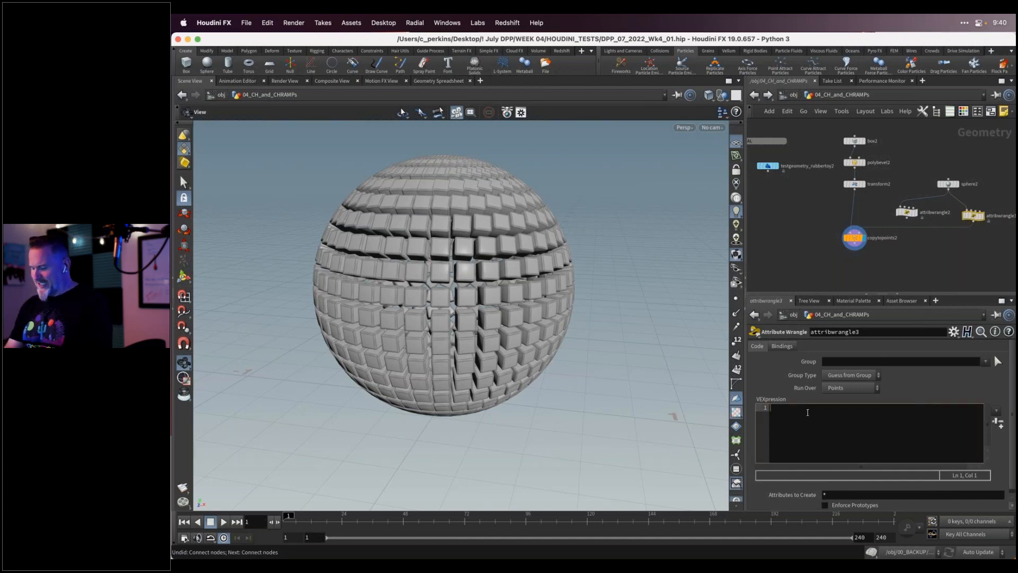
type("@psc")
type("=")
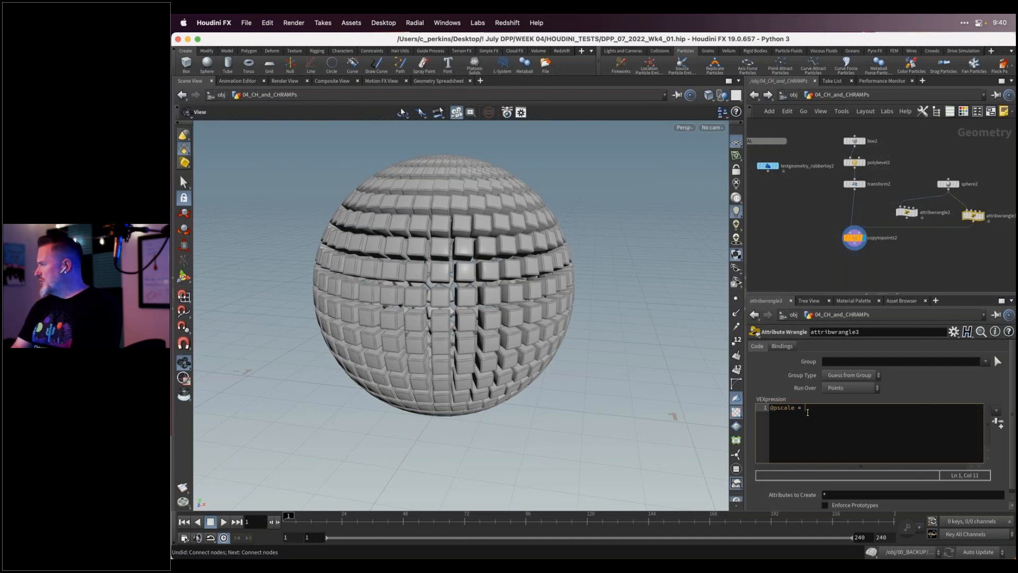
type("chramp")
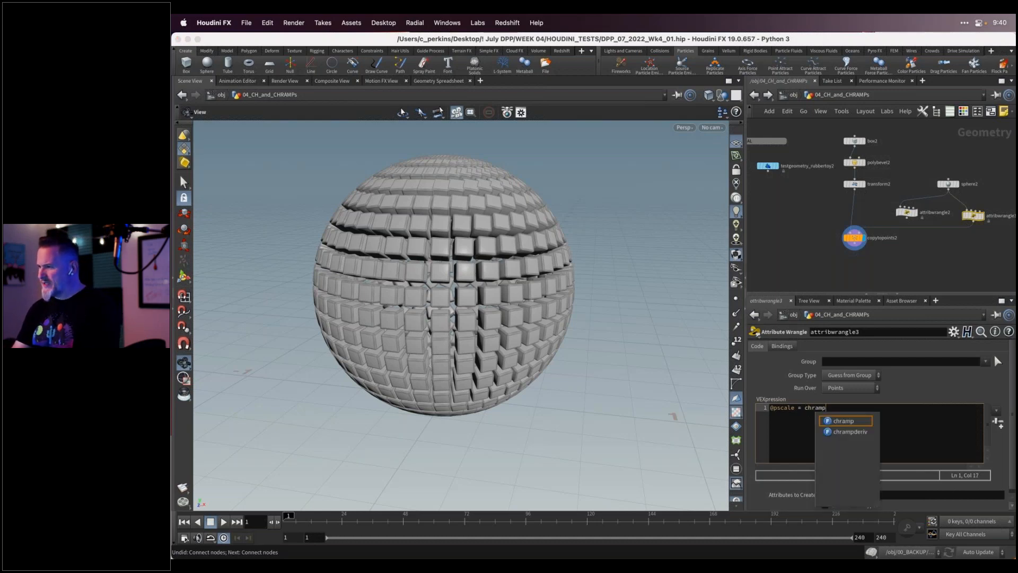
type("(")
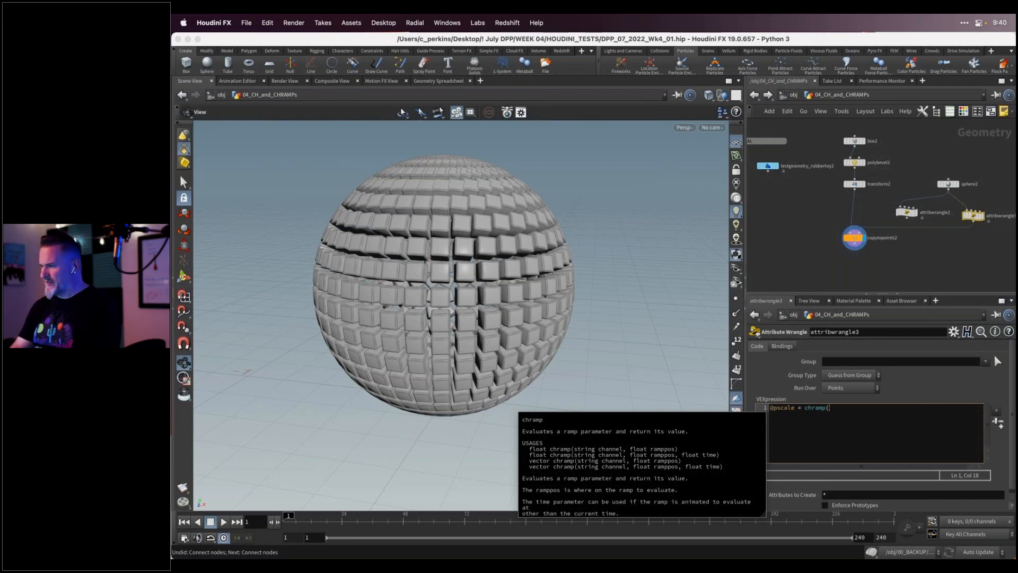
left_click(807, 411)
type("\"PointScale\",")
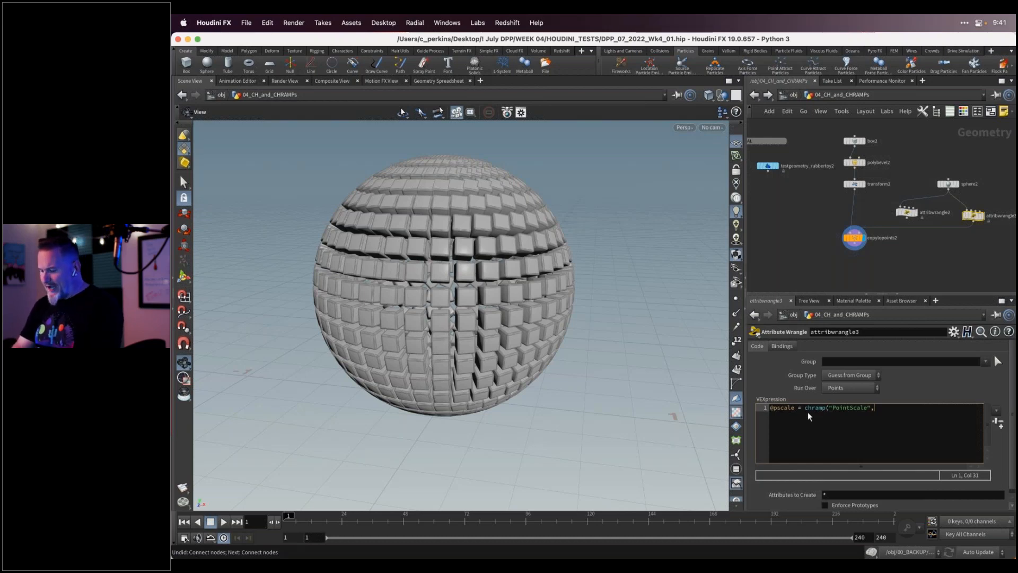
type("@")
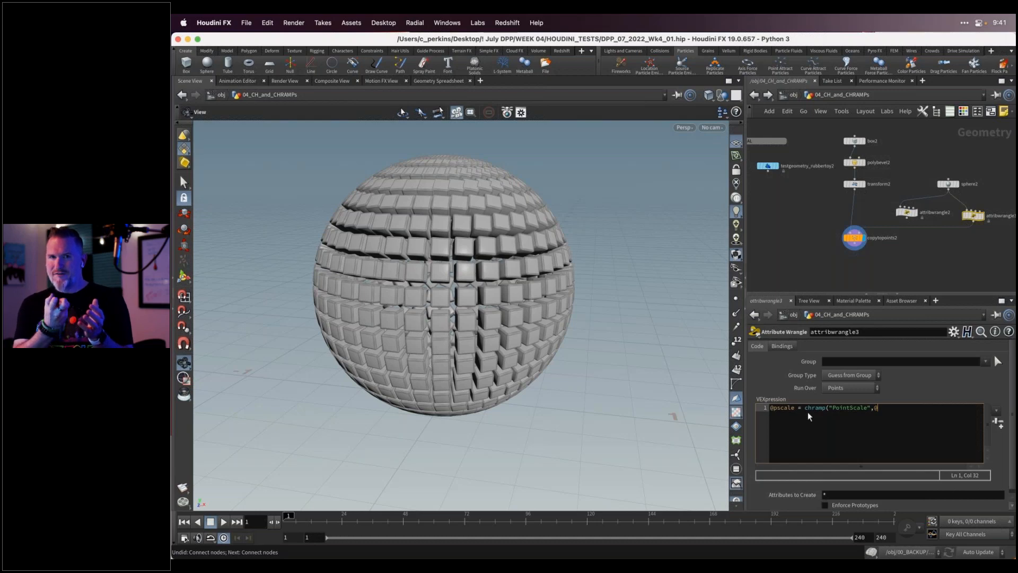
type("P.y")
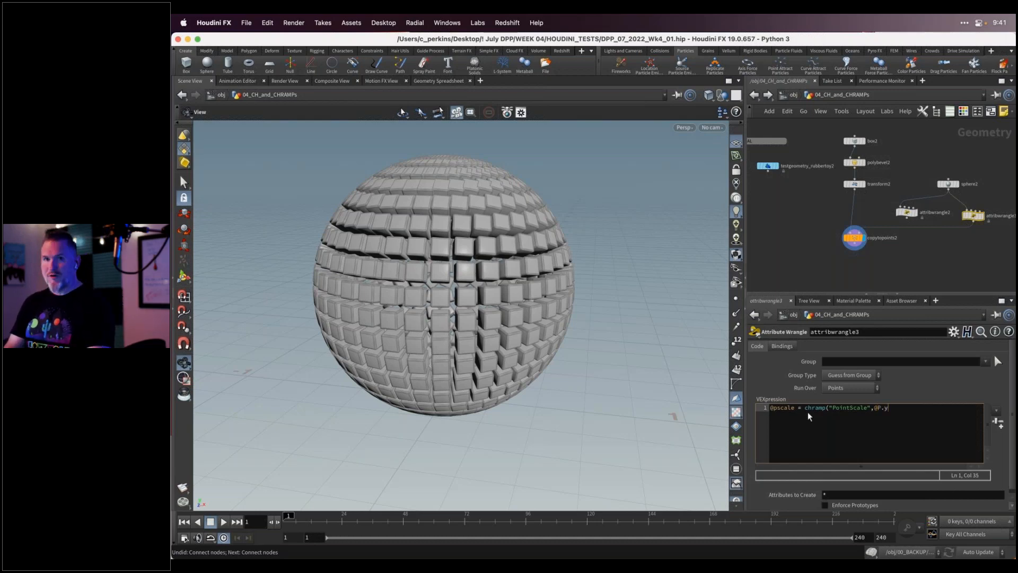
type(")")
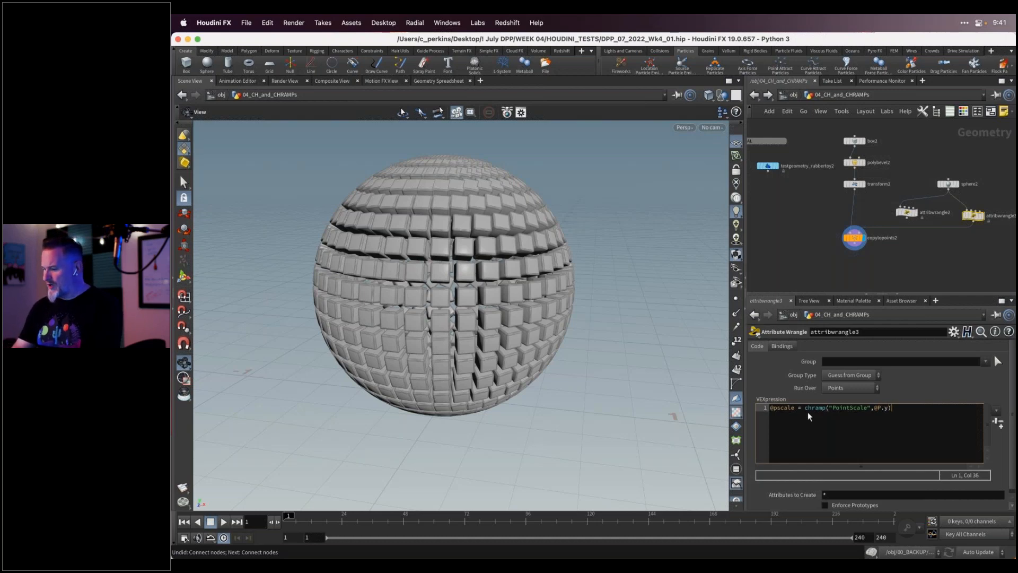
type(";")
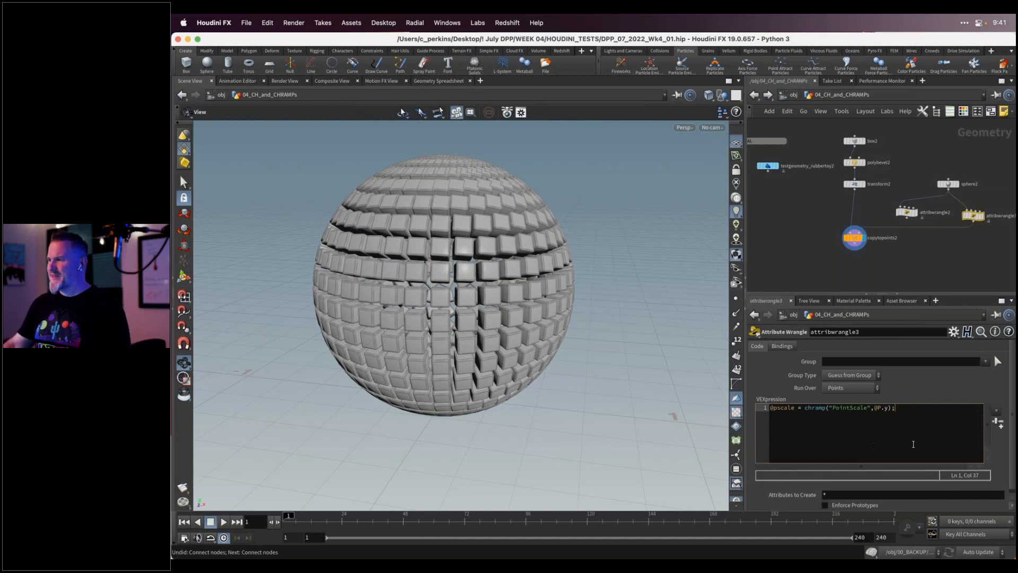
key("ctrl+Return")
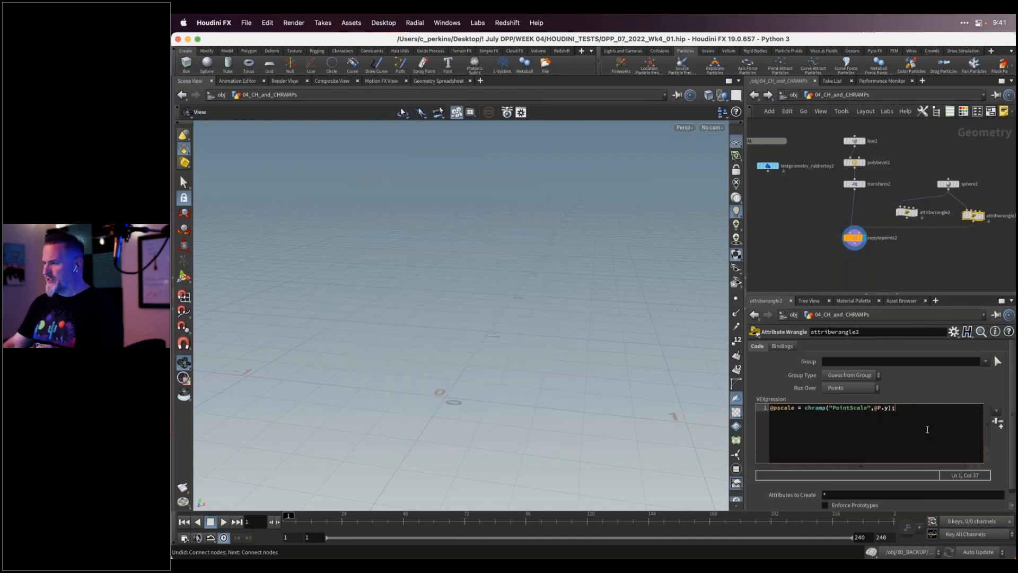
left_click(998, 425)
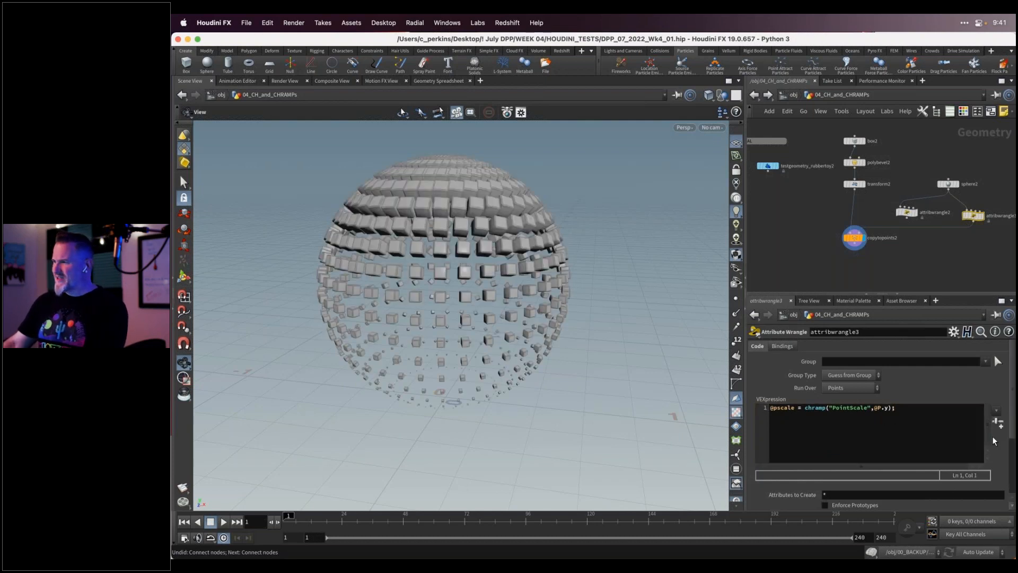
On the Pointscale ramp, move the end point to about 0.90, add a low middle point and a peak near position 0.24, value 0.89
scroll(989, 481, "down", 5)
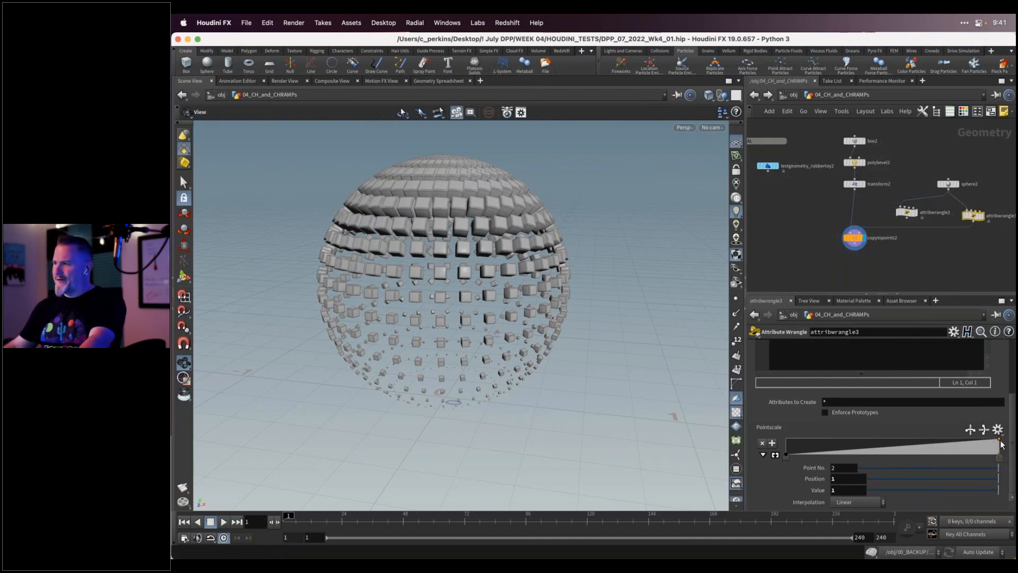
left_click_drag(1001, 441, 977, 438)
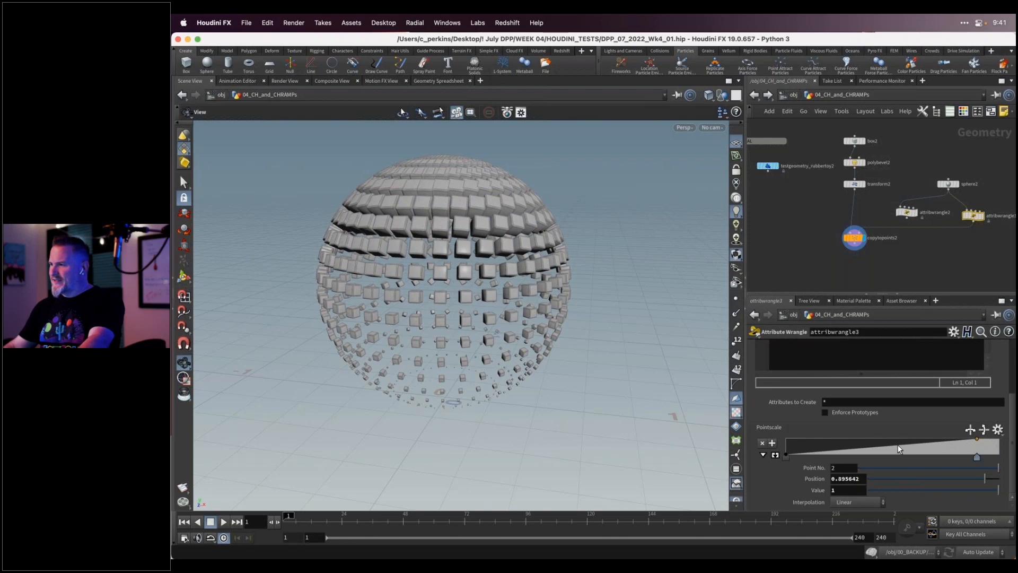
left_click(899, 449)
left_click(837, 448)
left_click_drag(837, 448, 836, 440)
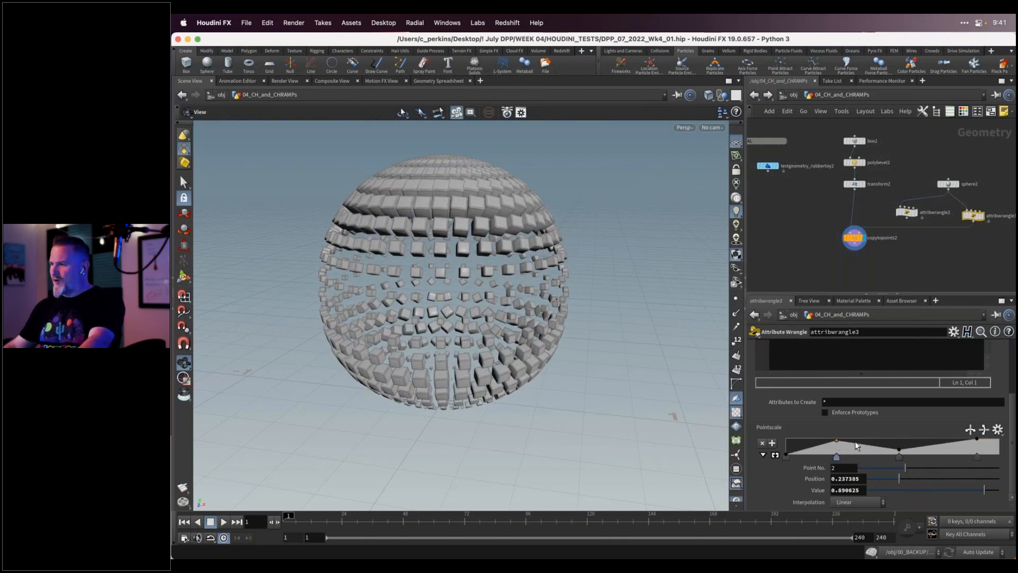
Add a rising ramp point before the last peak and an end point at position 1, value about 0.23; move the first point to about 0.08
left_click(944, 448)
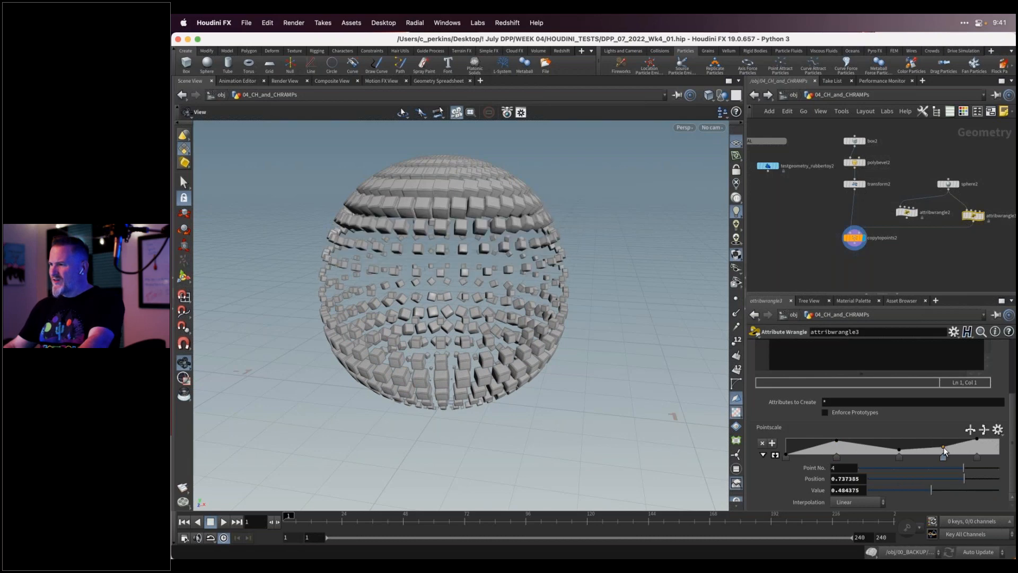
left_click_drag(945, 450, 999, 452)
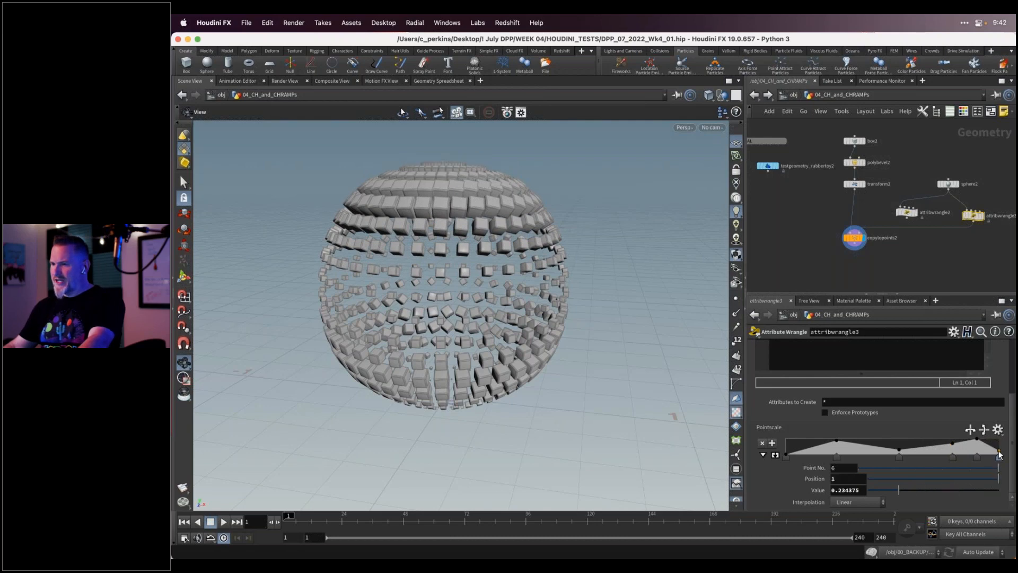
left_click_drag(787, 456, 810, 459)
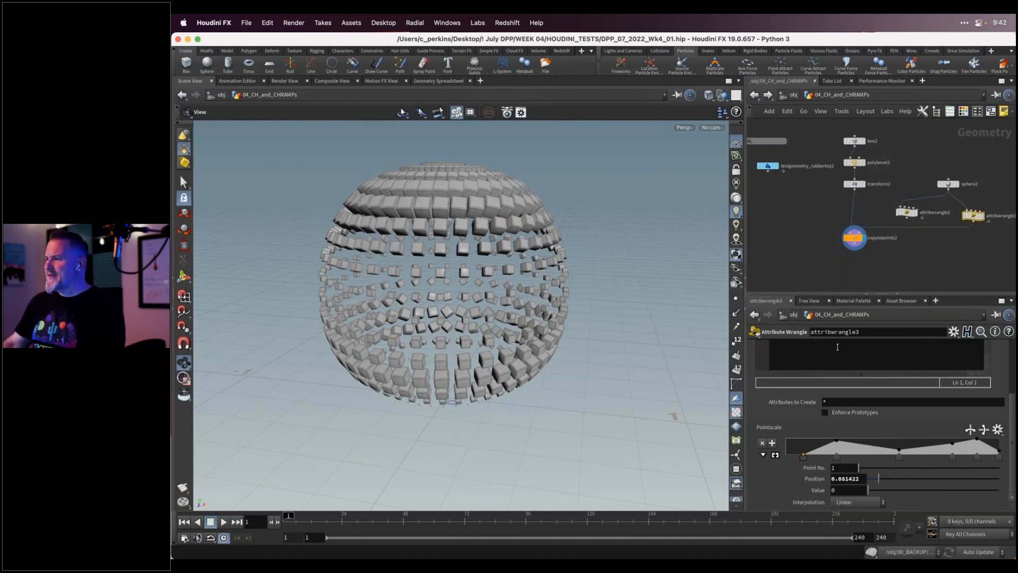
scroll(837, 347, "up", 3)
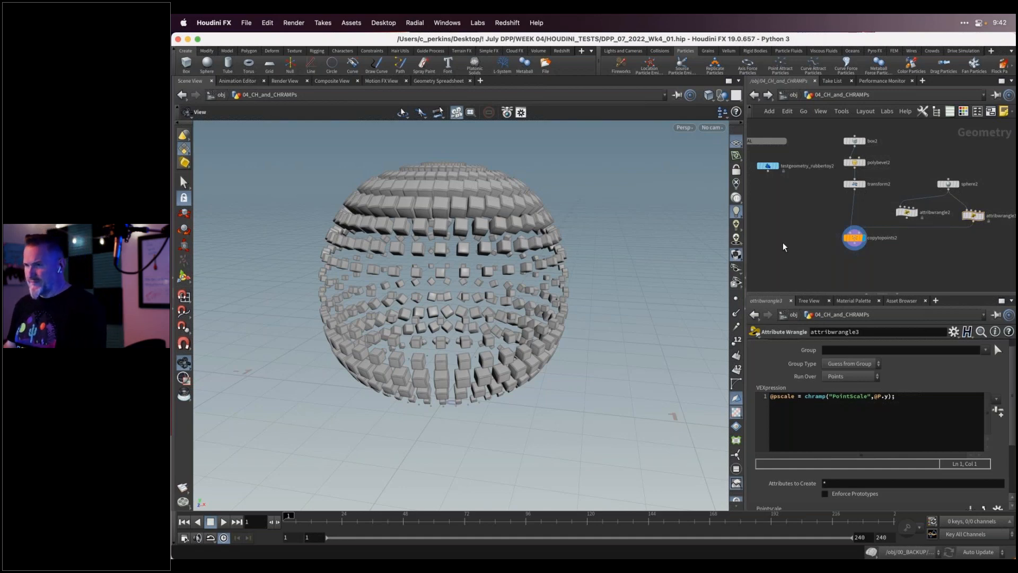
At object level, display 05_Intro_to_VOPs, hide 04_CH_and_CHRAMPs, and go inside 05_Intro_to_VOPs
key("u")
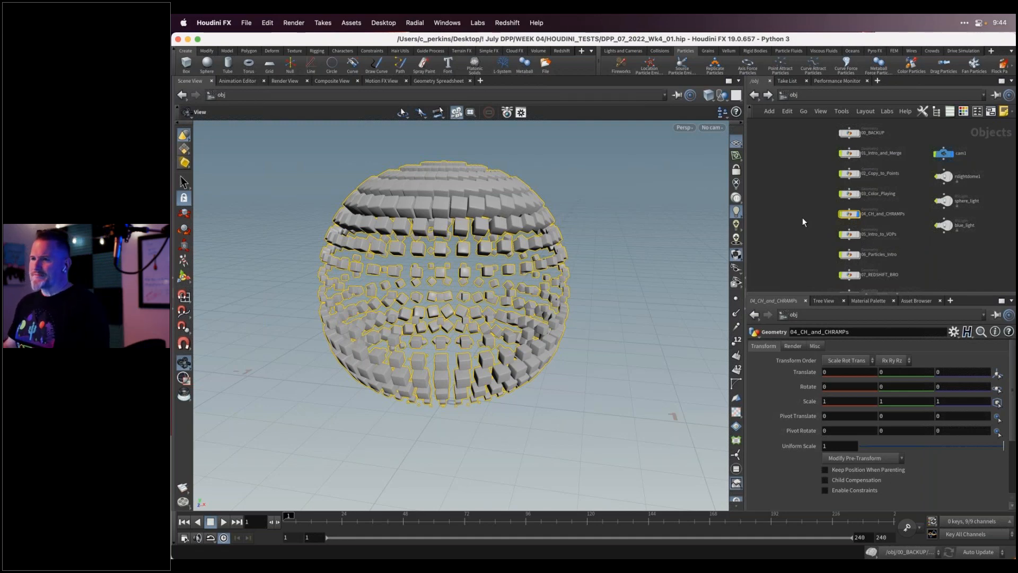
left_click(857, 235)
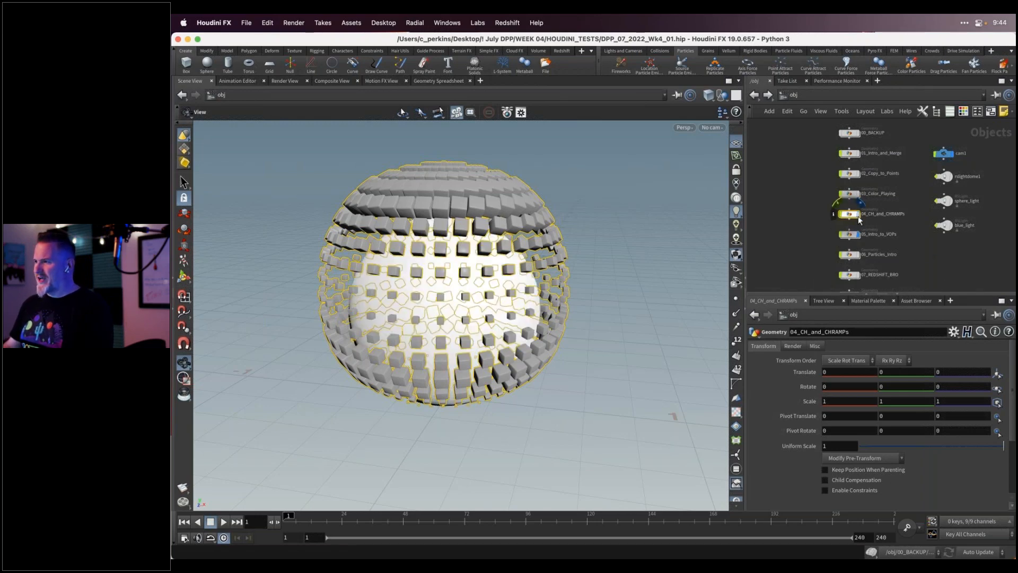
left_click(858, 213)
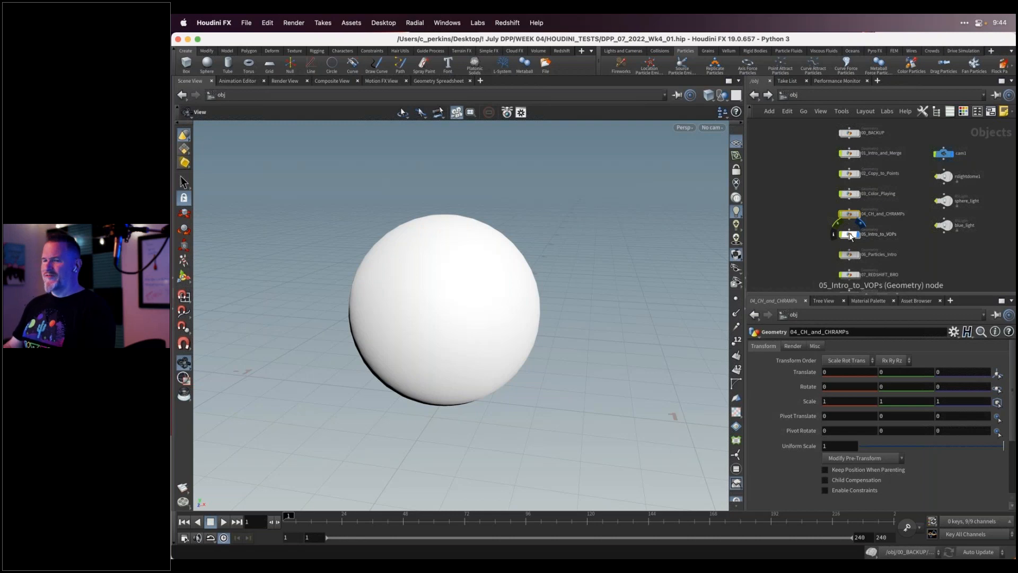
double_click(849, 235)
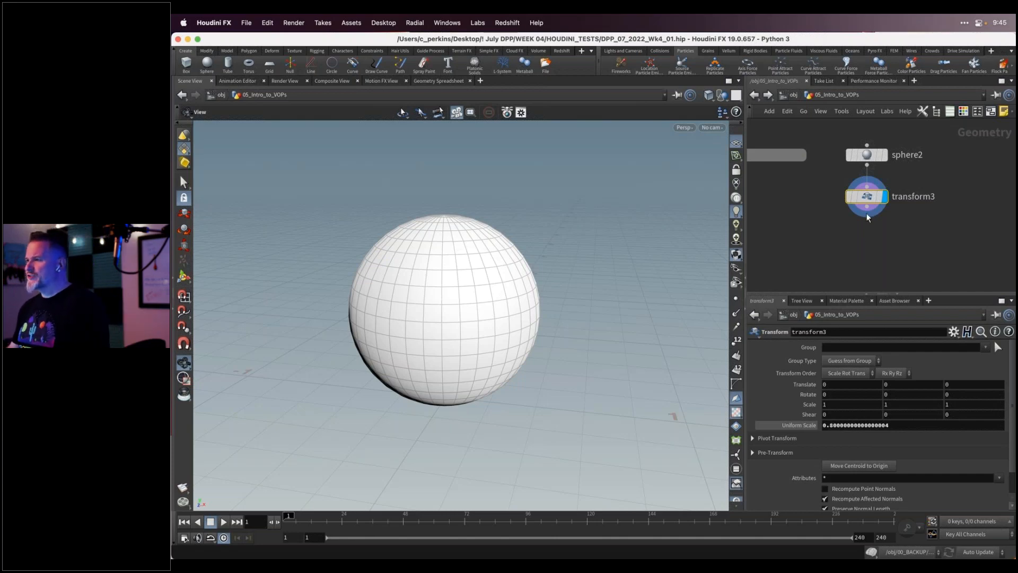
Add an Attribute VOP node below transform3 and display it
key("Tab")
type("at")
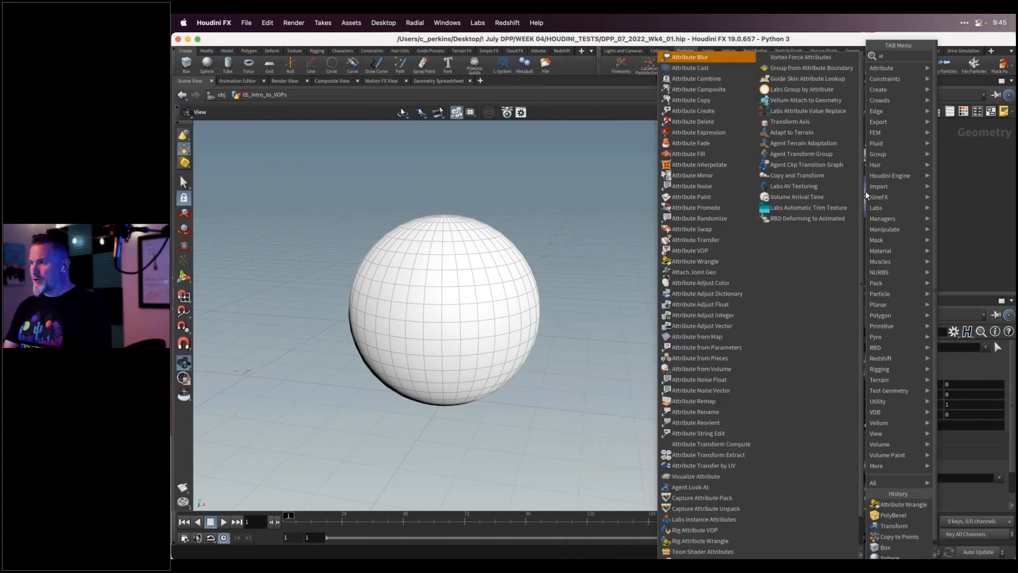
type("tvop")
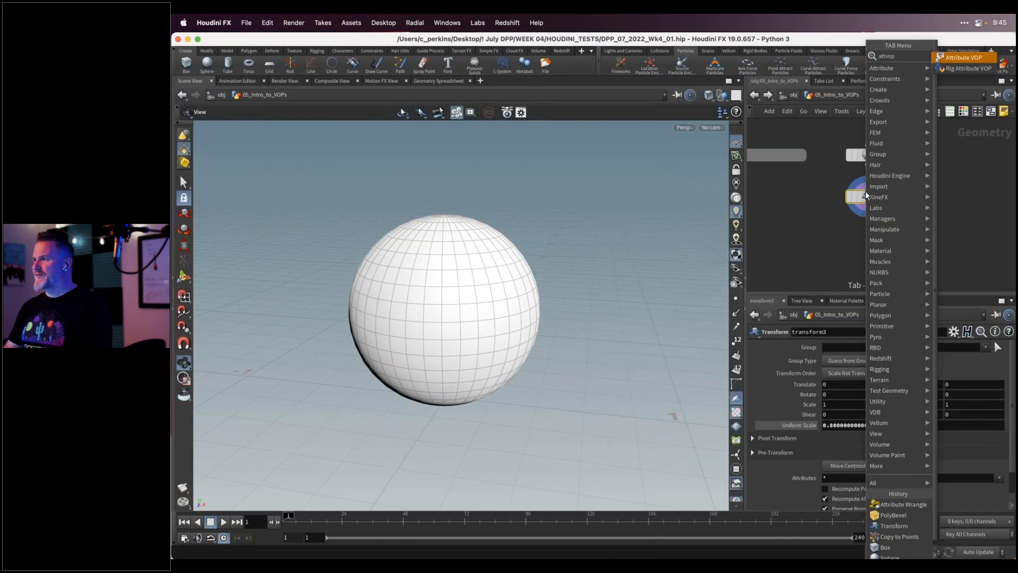
key("Return")
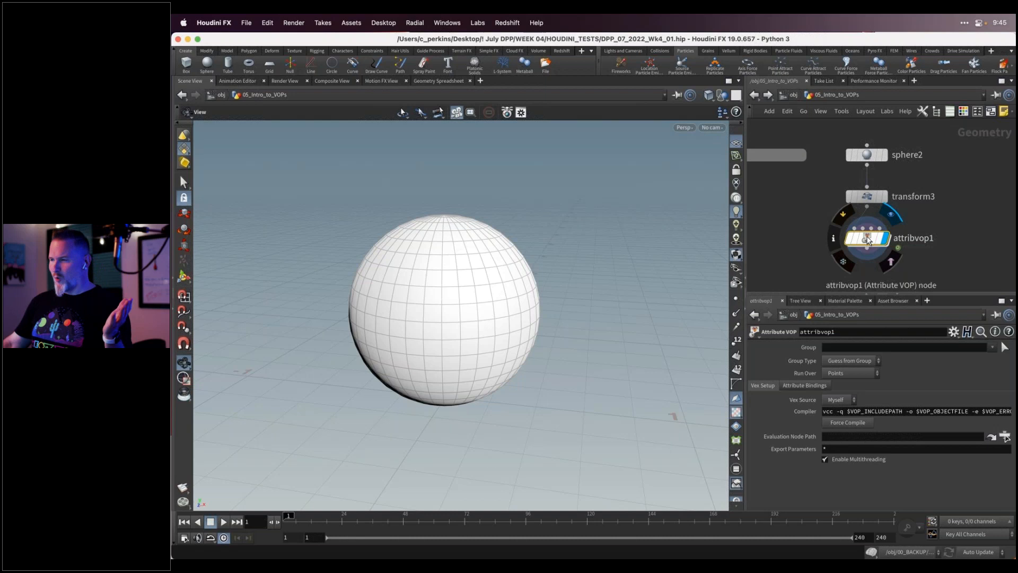
Go inside the Attribute VOP and line up its geometry output node level with the global parameters node
double_click(868, 240)
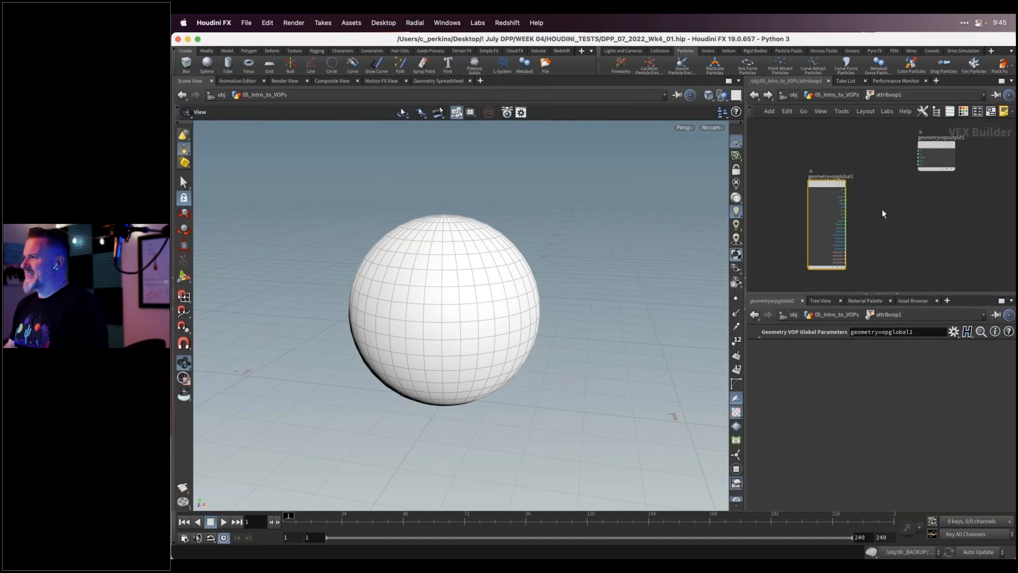
left_click_drag(939, 156, 938, 182)
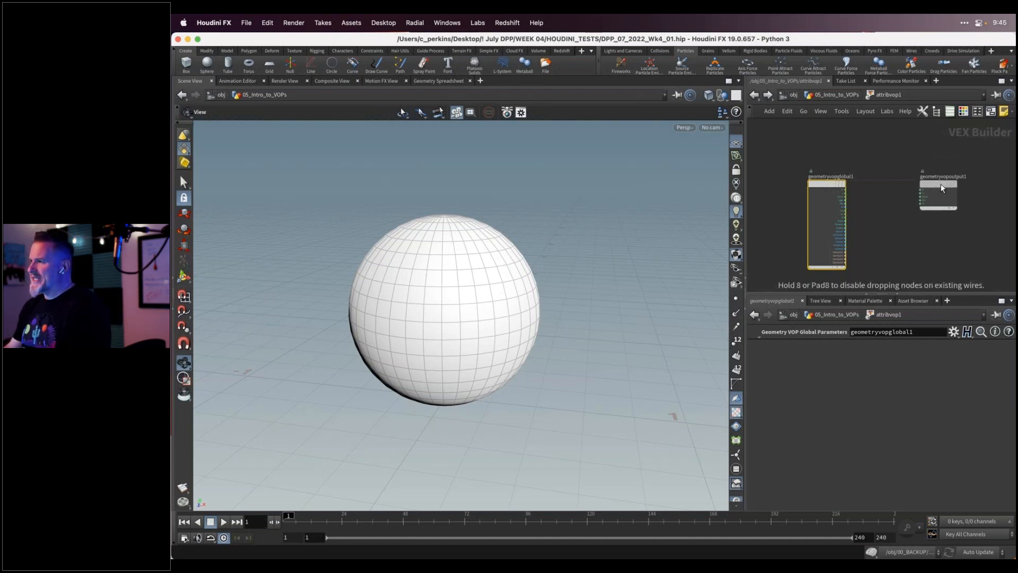
scroll(841, 190, "up", 3)
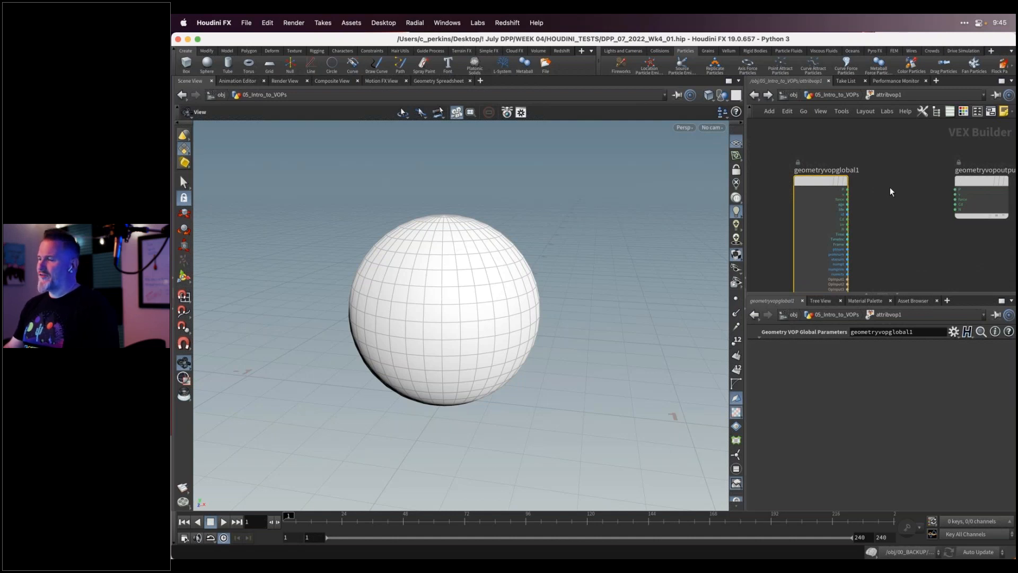
middle_click_drag(891, 192, 862, 183)
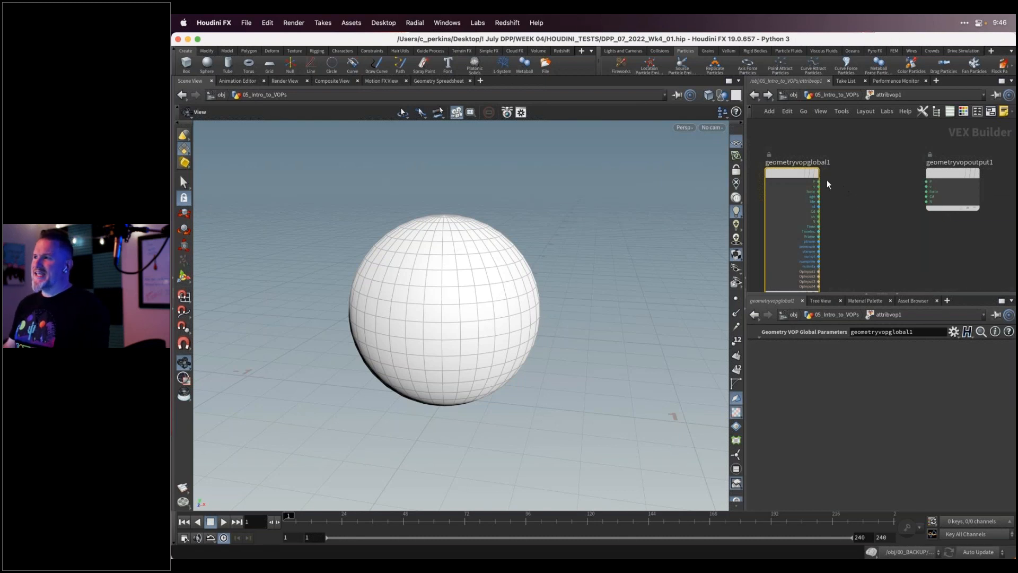
Wire the global P output into the output node's Cd input to preview position as colour on the sphere, and cut that wire
left_click_drag(820, 184, 926, 196)
left_click_drag(534, 322, 566, 313)
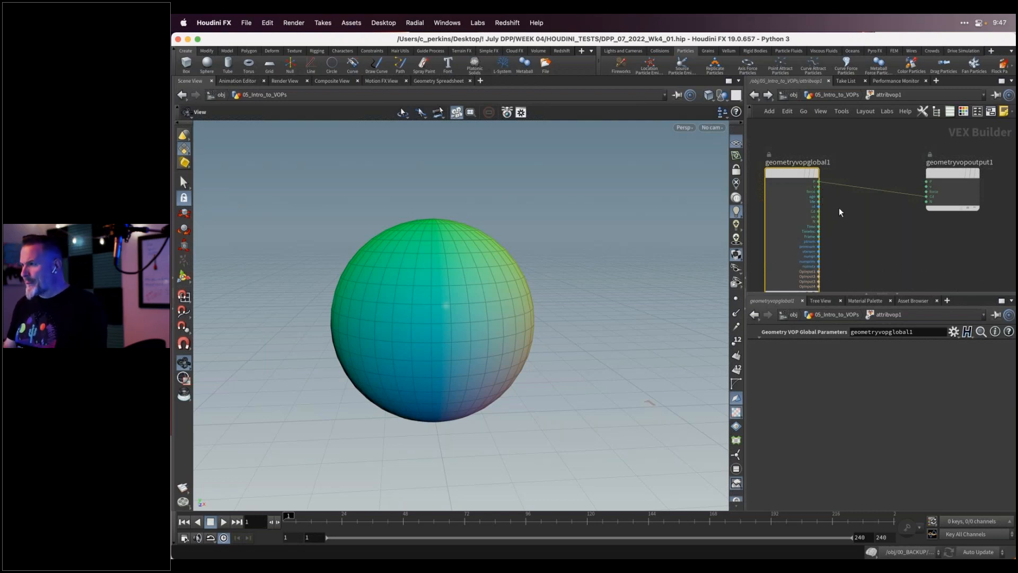
key("y")
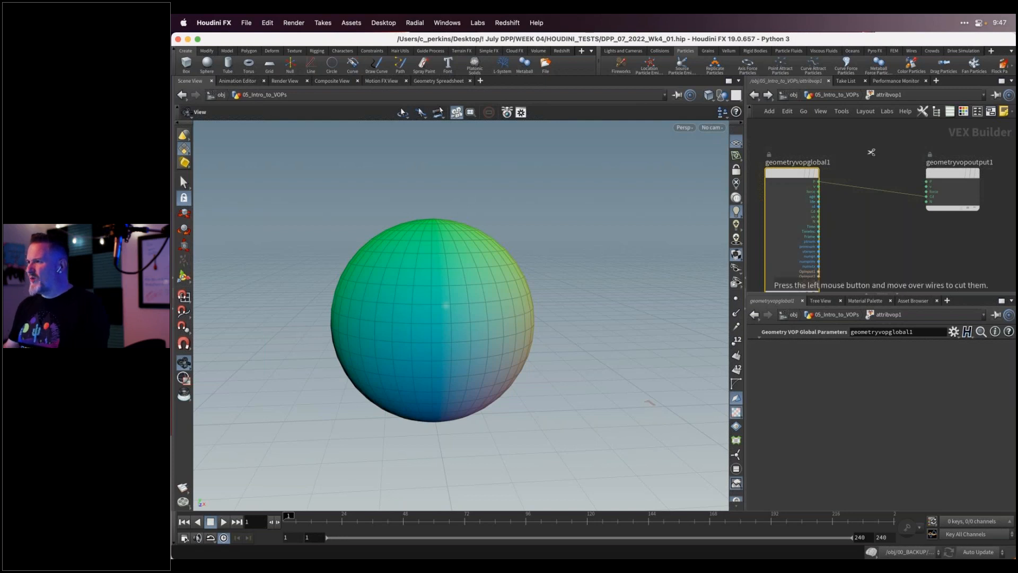
left_click_drag(864, 259, 857, 253)
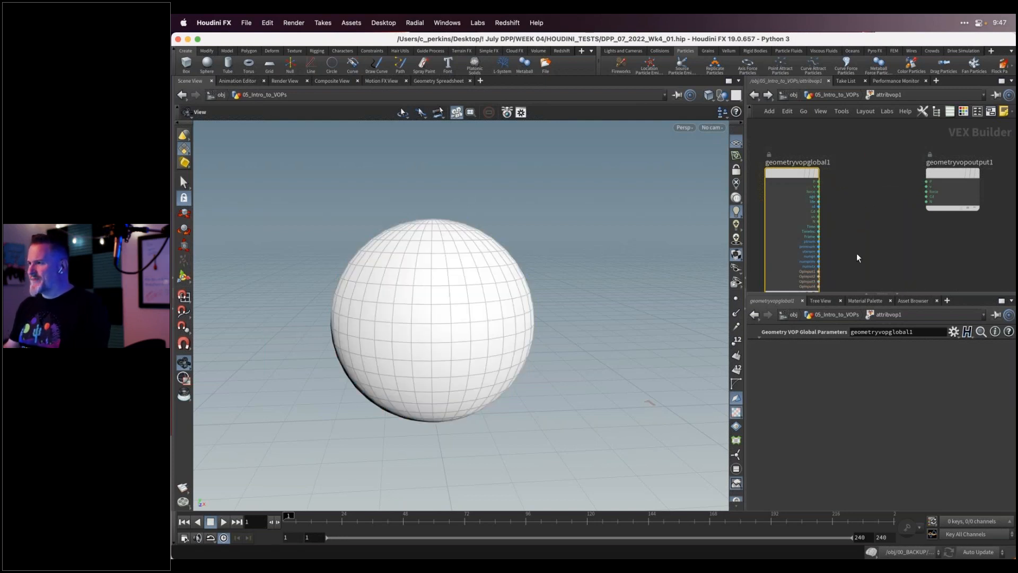
Add an Anti-Aliased Flow Noise node between the global parameters node and the geometry output node
left_click_drag(794, 173, 790, 168)
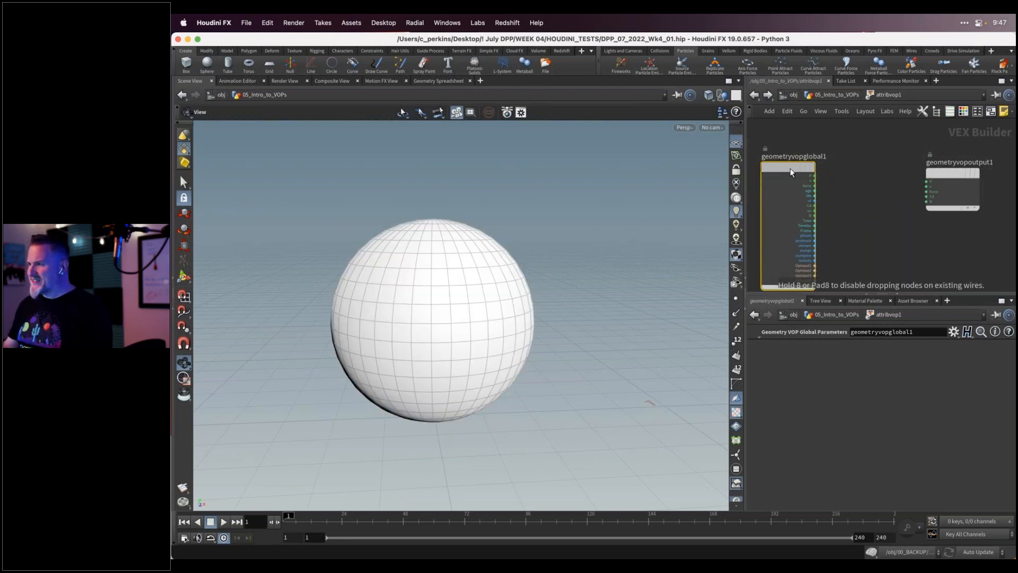
key("Tab")
type("aa")
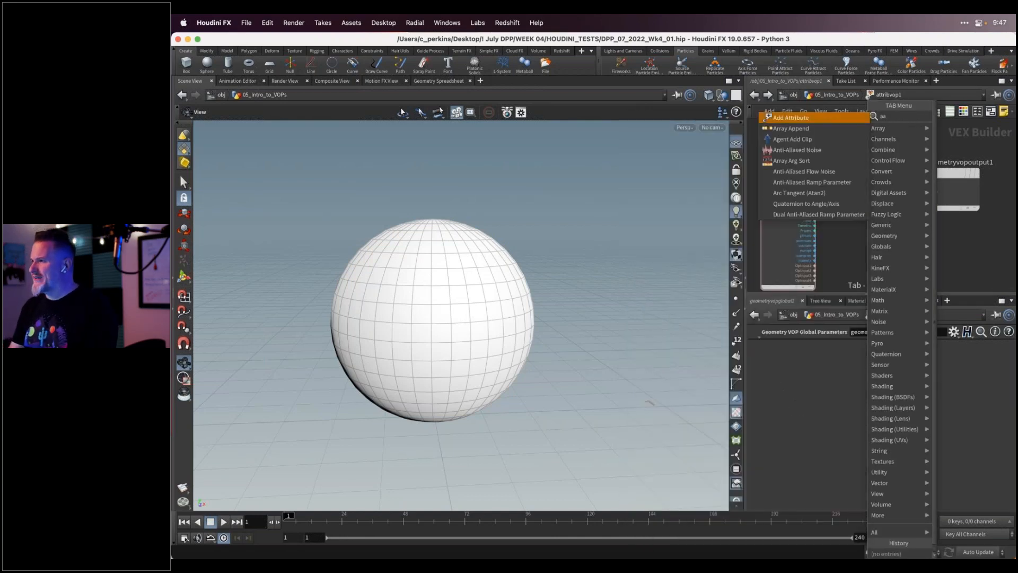
key("BackSpace")
type("nti")
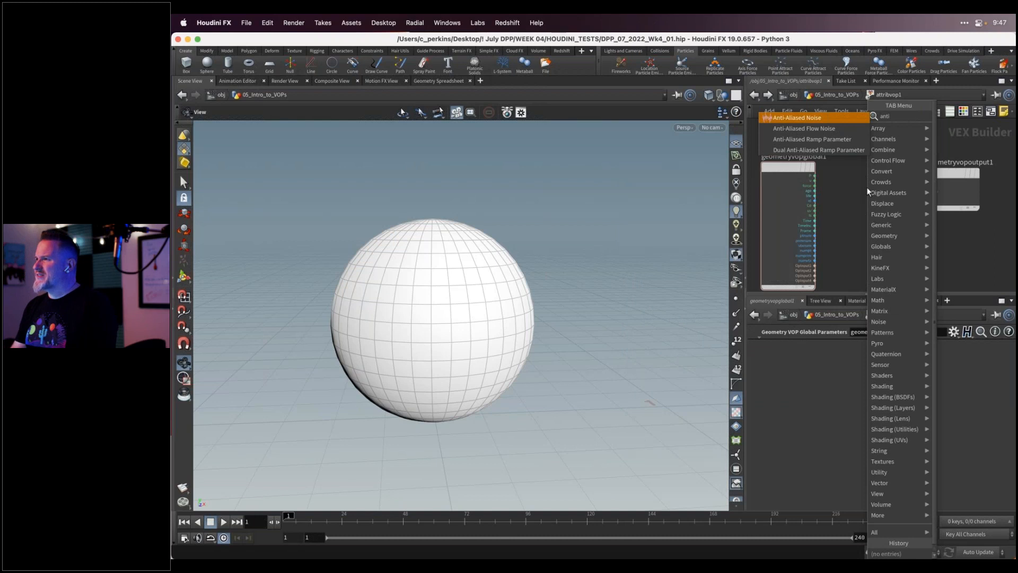
key("BackSpace")
key("BackSpace")
key("BackSpace")
key("BackSpace")
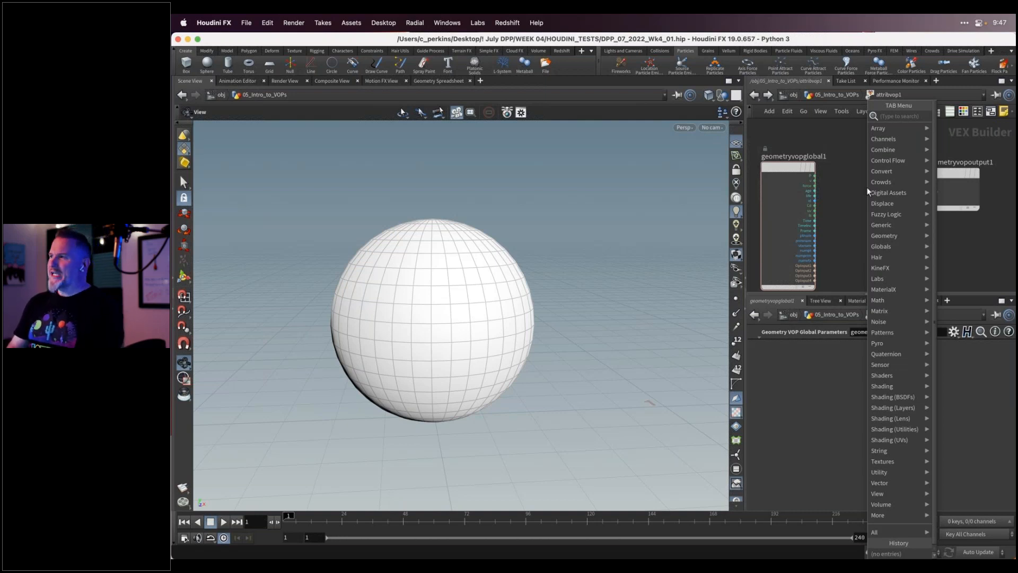
type("anti")
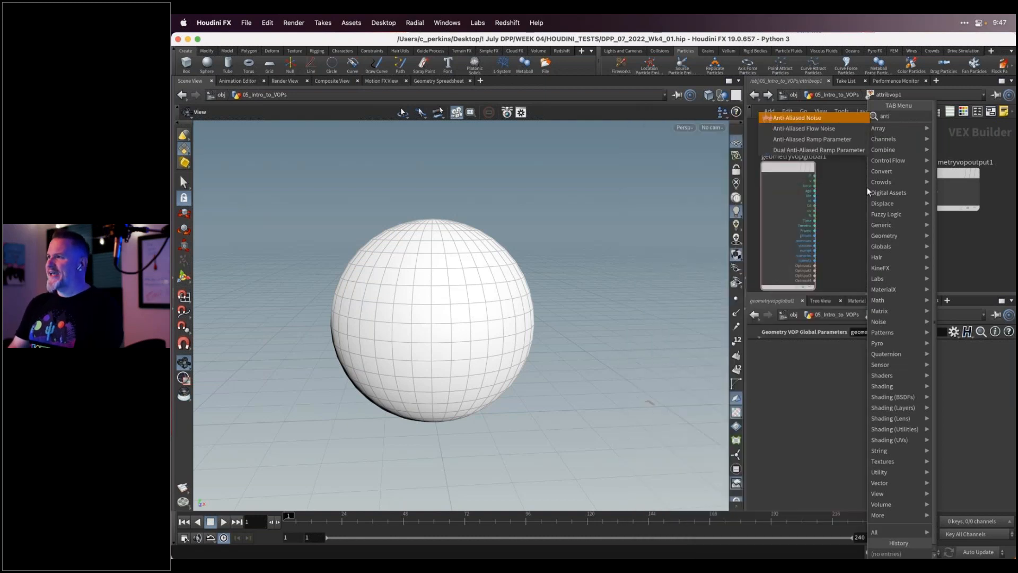
key("Down")
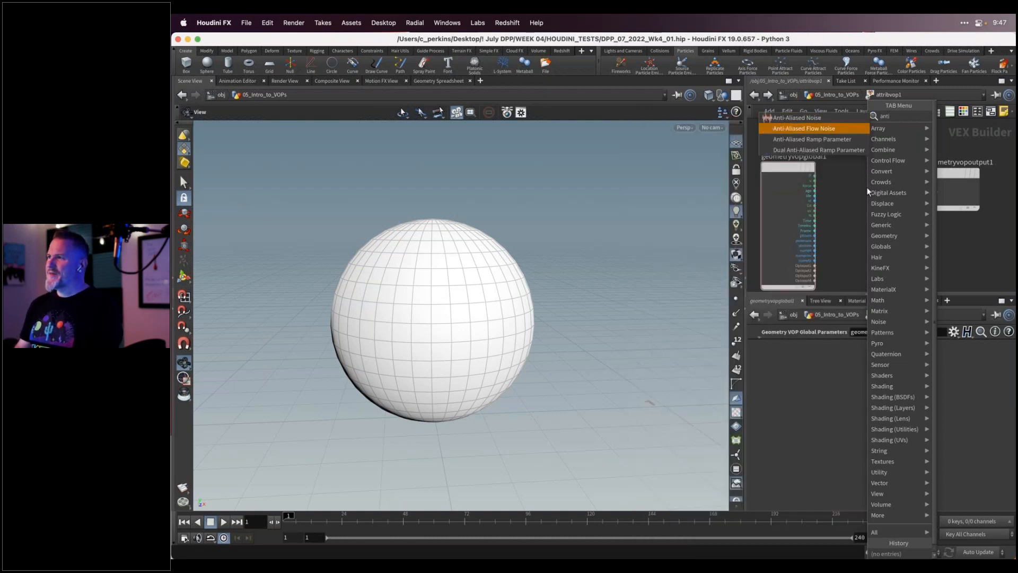
key("BackSpace")
key("BackSpace")
key("BackSpace")
key("BackSpace")
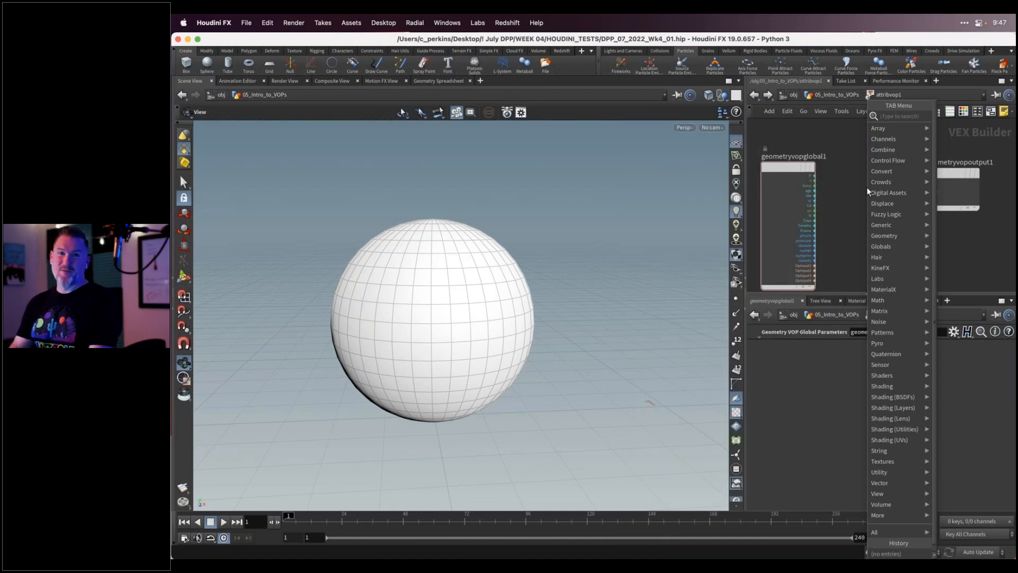
type("an")
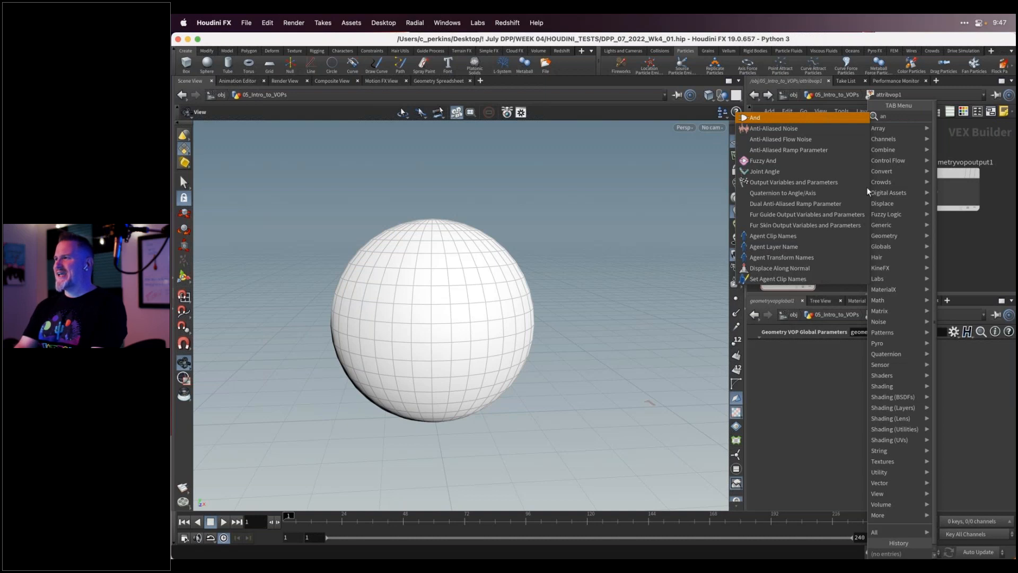
type("afn")
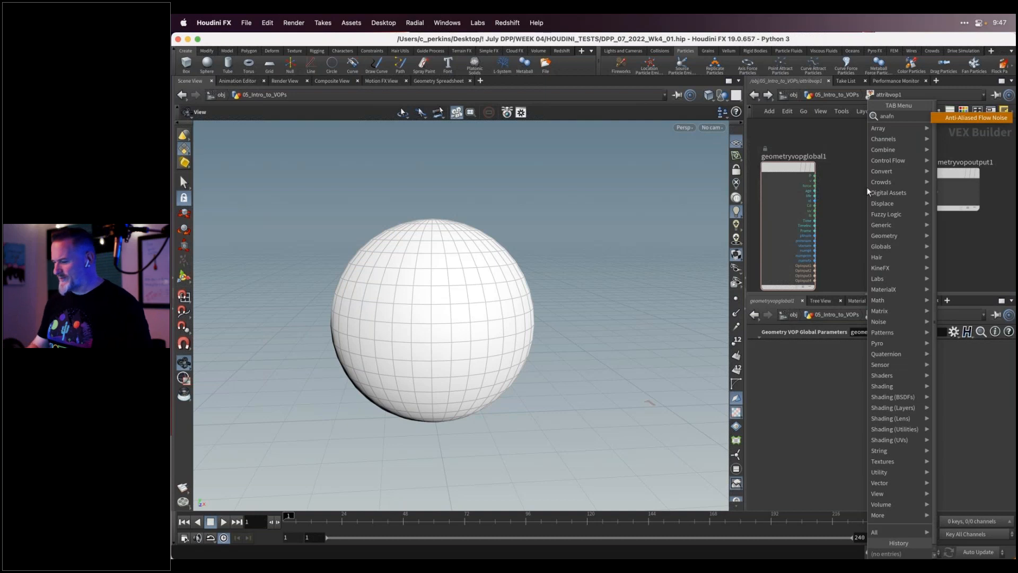
key("Return")
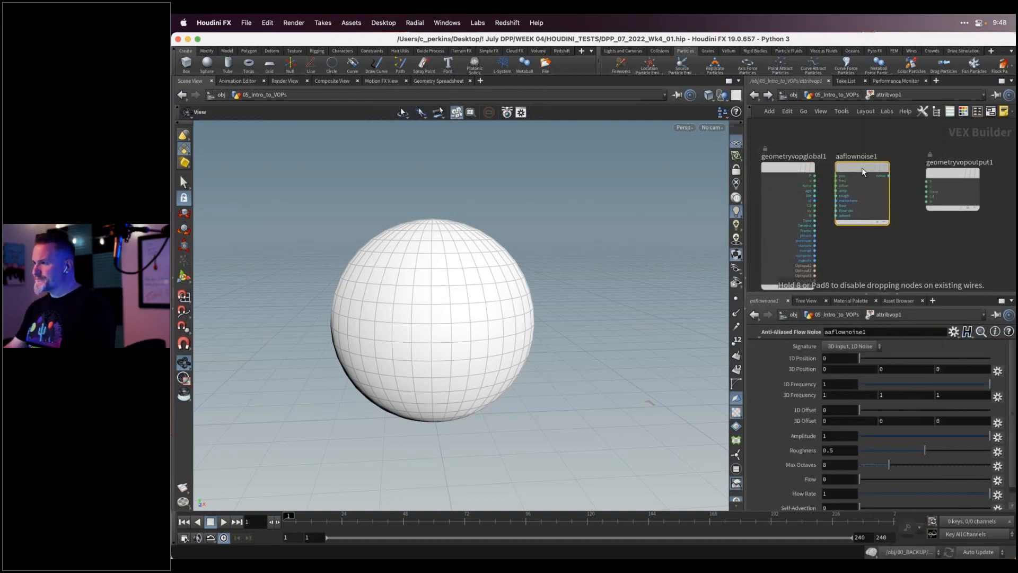
left_click(861, 168)
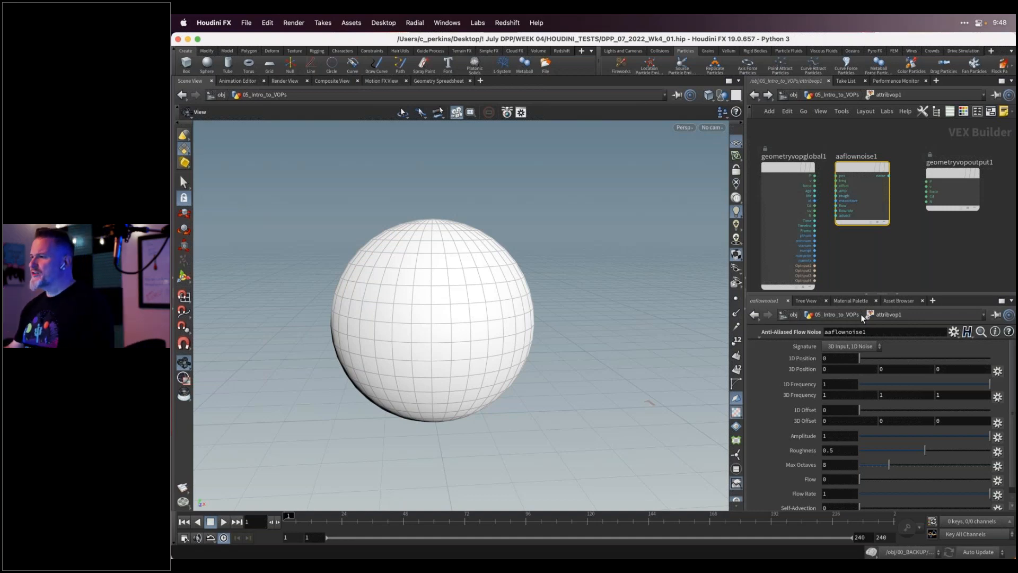
Set the flow noise's signature to 4D Input, 3D Noise and shift its node farther from the global parameters node
left_click(869, 347)
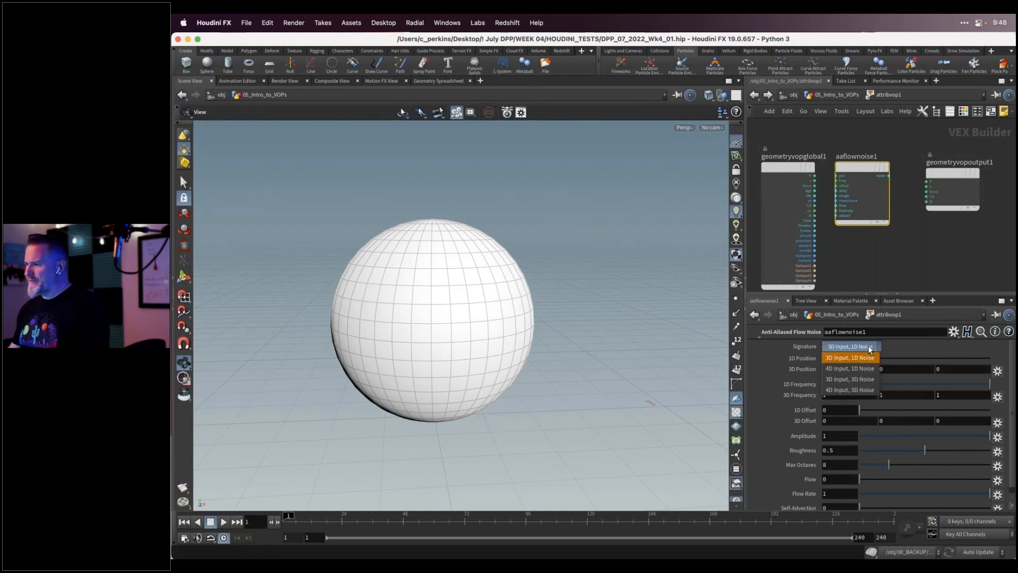
left_click(864, 389)
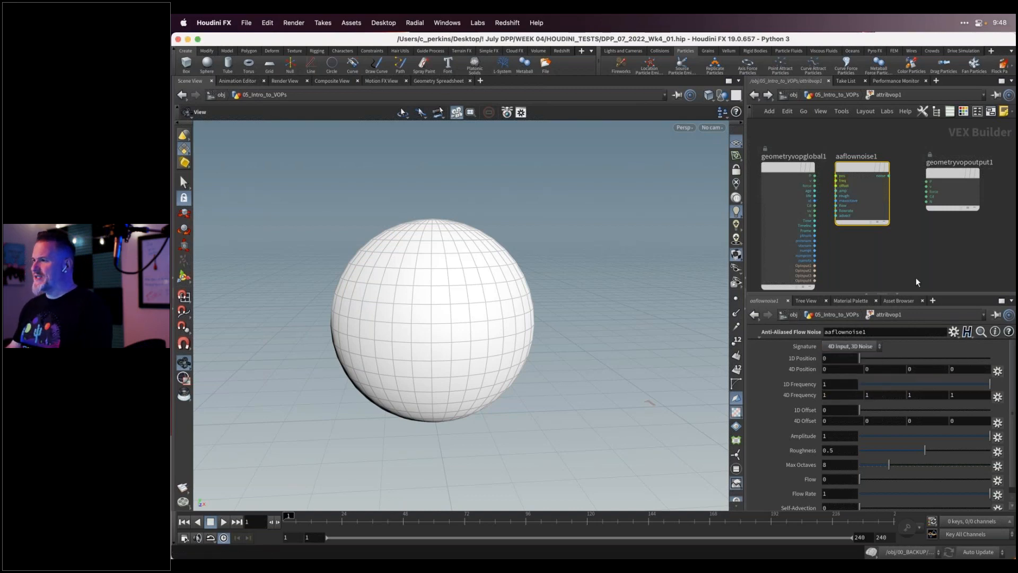
left_click_drag(855, 168, 866, 168)
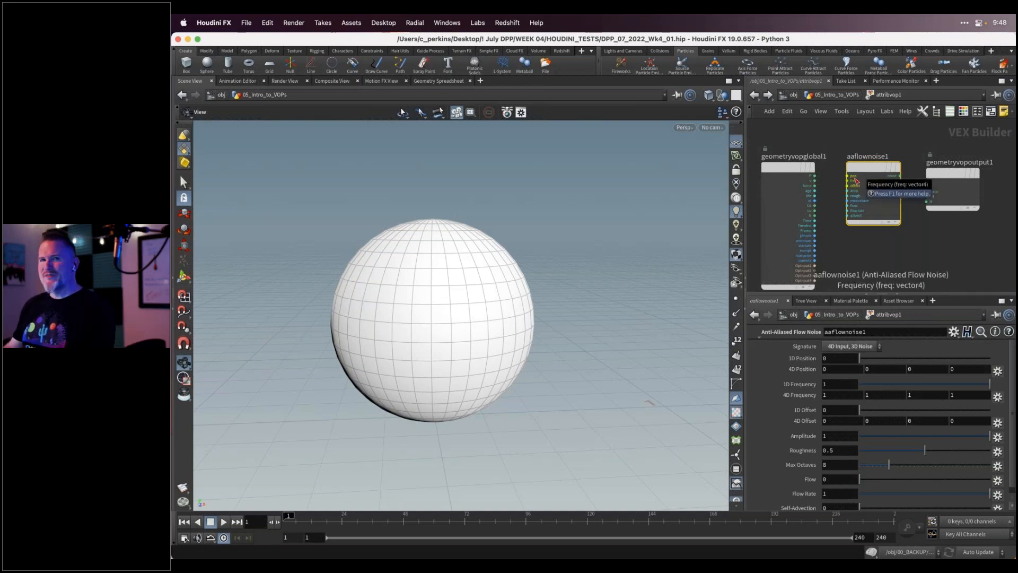
scroll(810, 197, "up", 3)
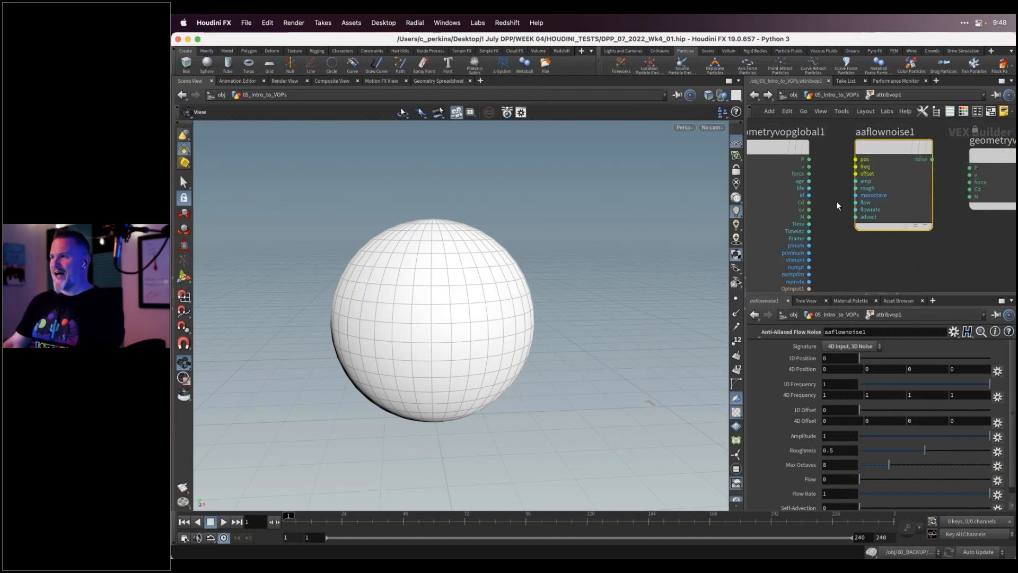
left_click_drag(879, 145, 887, 144)
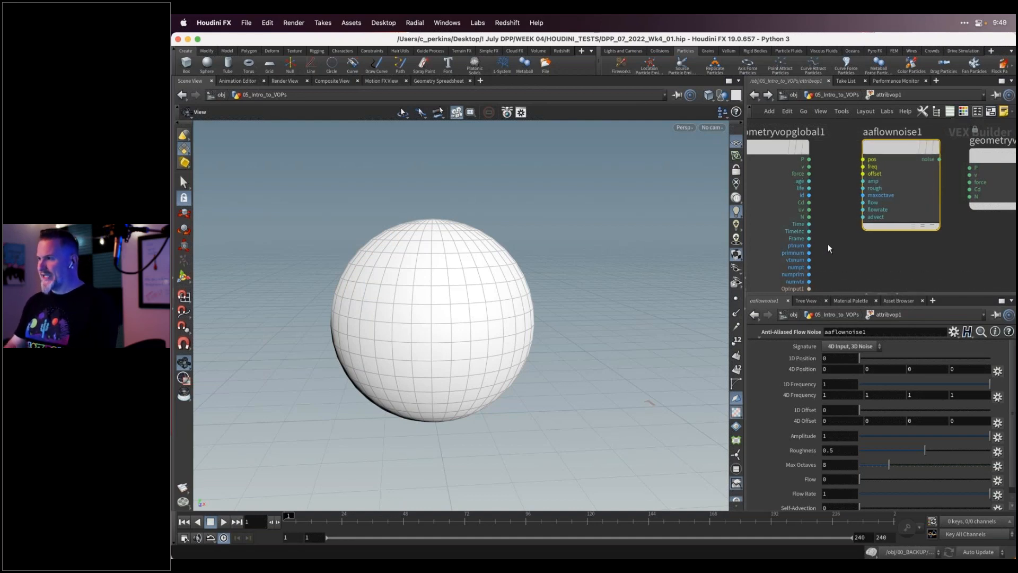
Add a Vector to Vector4 node between the global parameters node and the flow noise node
key("Tab")
type("vector")
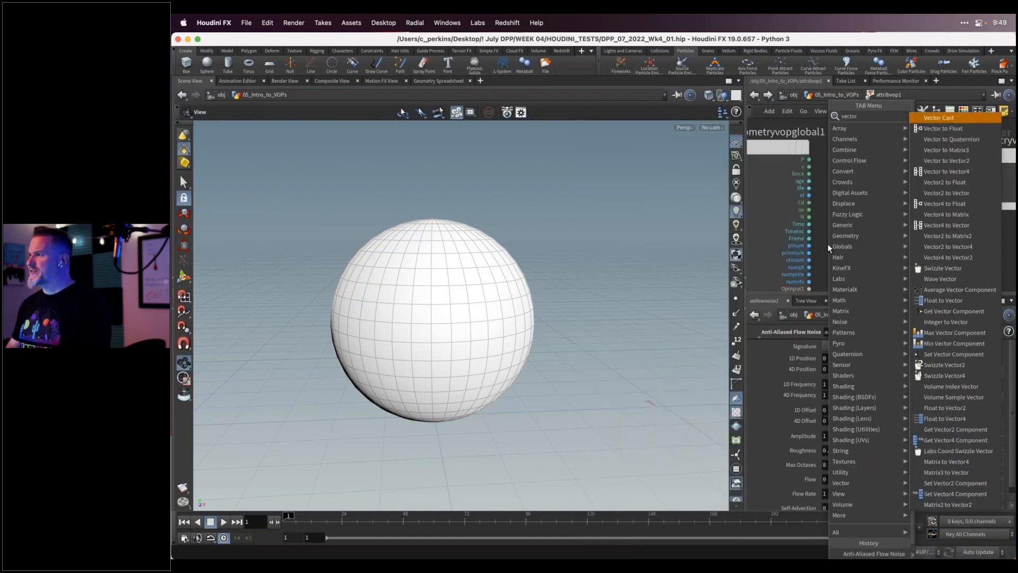
key("Down")
key("Down")
key("Down")
key("Down")
key("Down")
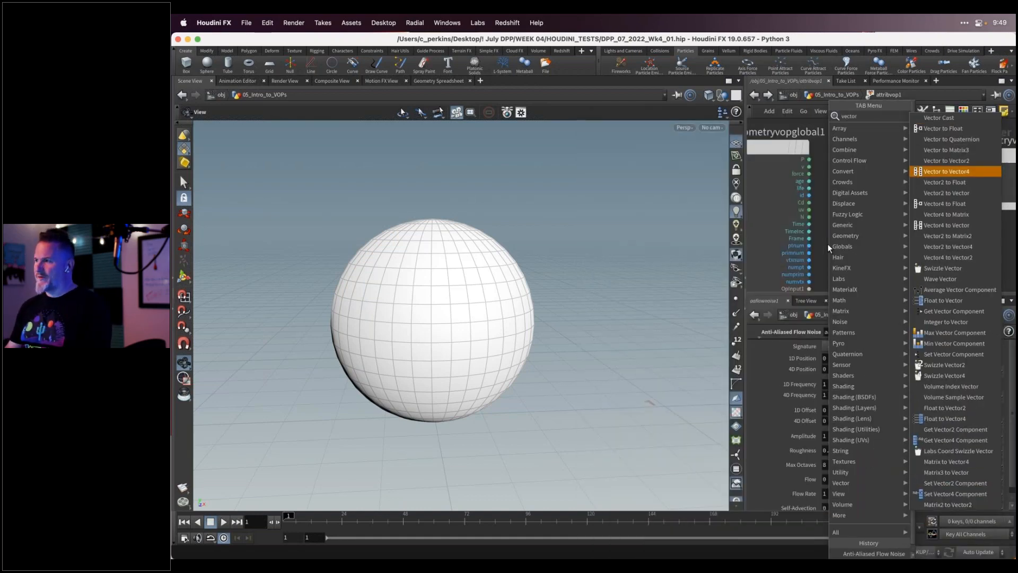
key("Return")
left_click(865, 243)
scroll(865, 243, "down", 3)
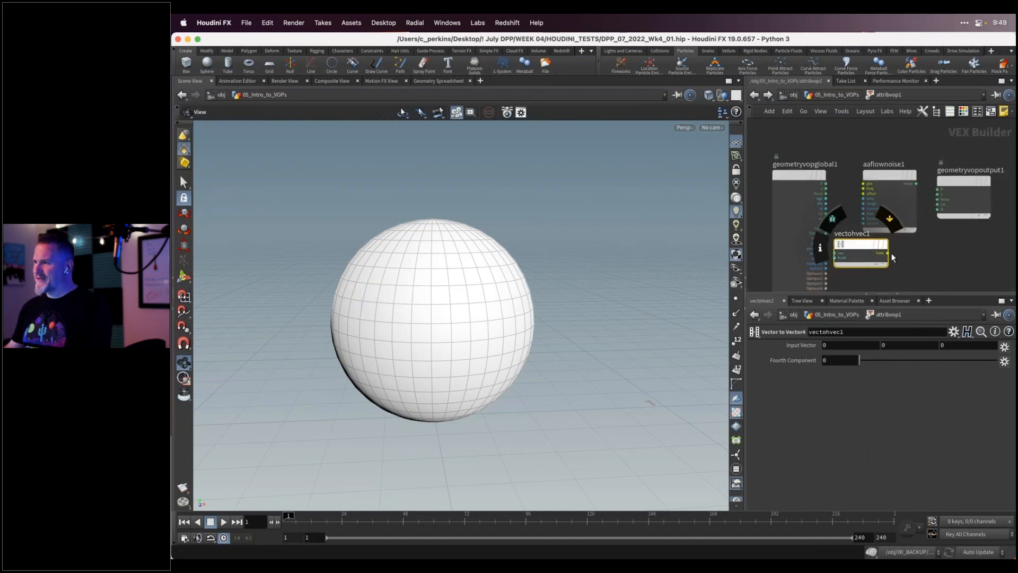
Move the noise and output nodes aside, place the Vector to Vector4 node above the gap before them, and enlarge the network editor
left_click_drag(886, 147, 960, 196)
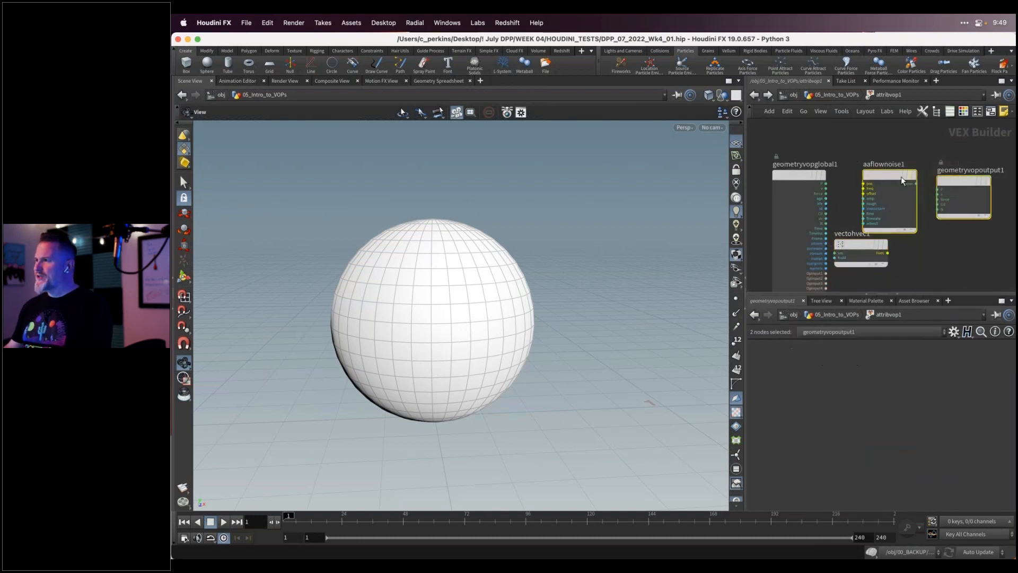
left_click_drag(895, 181, 929, 181)
left_click_drag(857, 244, 862, 139)
middle_click_drag(835, 201, 821, 202)
left_click_drag(745, 234, 613, 225)
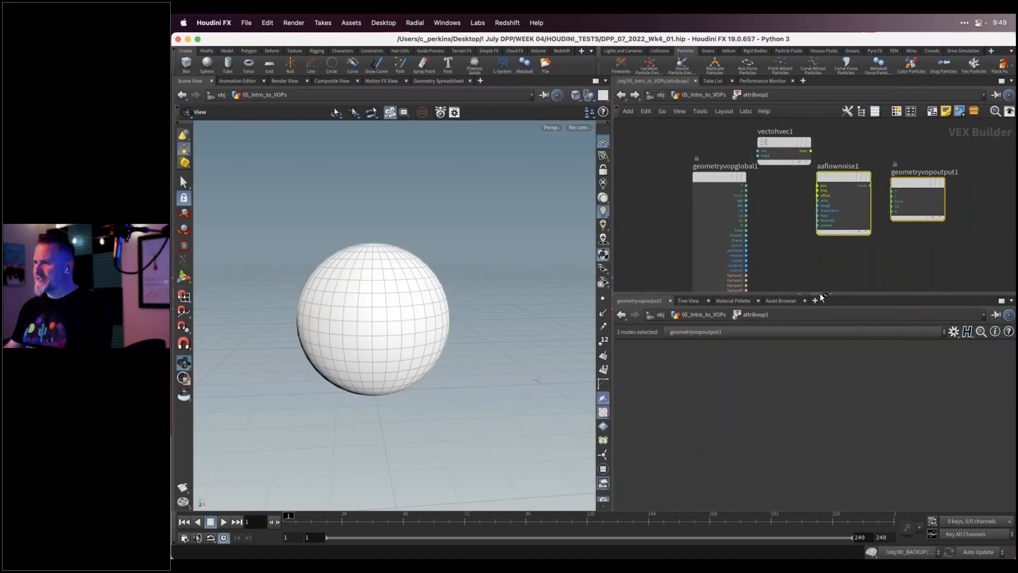
left_click_drag(820, 293, 822, 349)
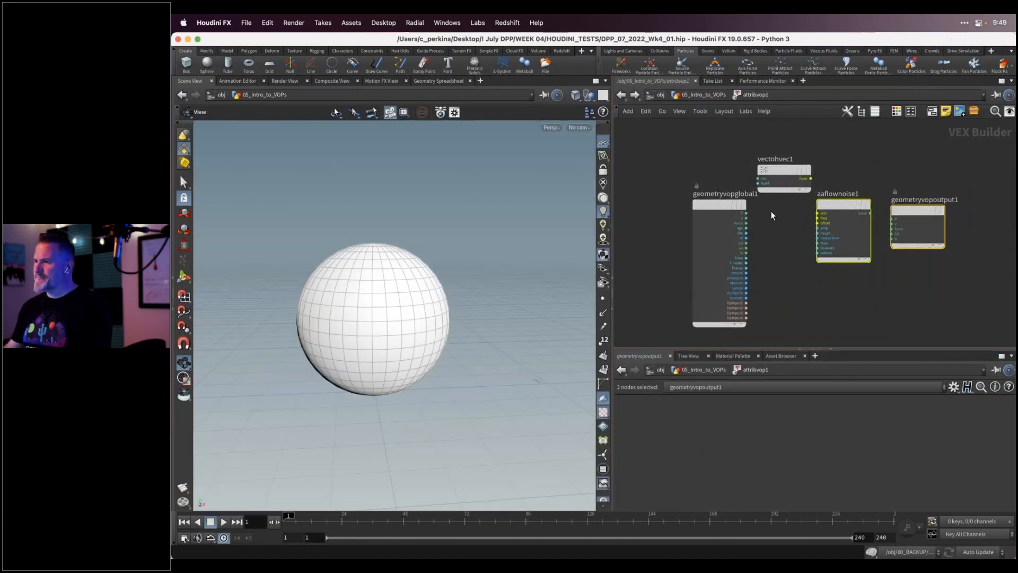
Wire the global P output into the Vector to Vector4 node's vector input and Time into its fourth component
scroll(771, 211, "up", 2)
left_click_drag(702, 199, 755, 172)
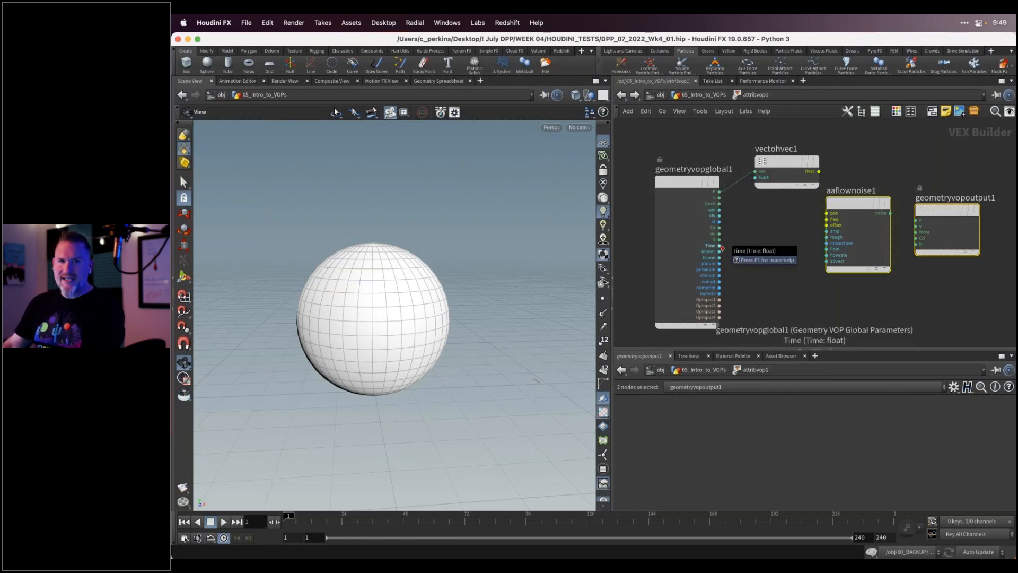
left_click(720, 247)
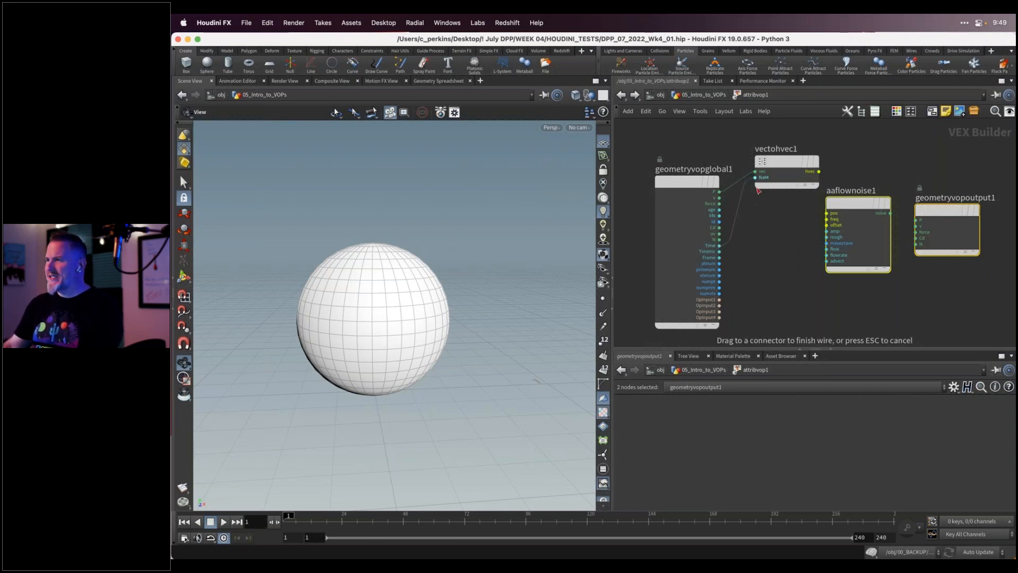
left_click(759, 188)
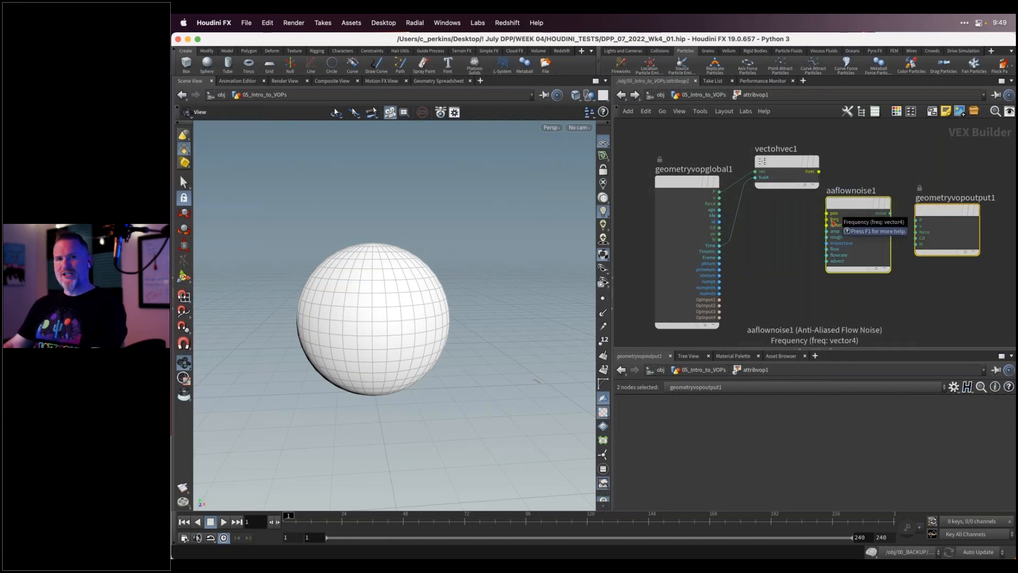
Wire the Vector4 result into the noise's pos and the noise into the output's Cd, and preview the animation, spacing the nodes out
left_click_drag(820, 173, 906, 247)
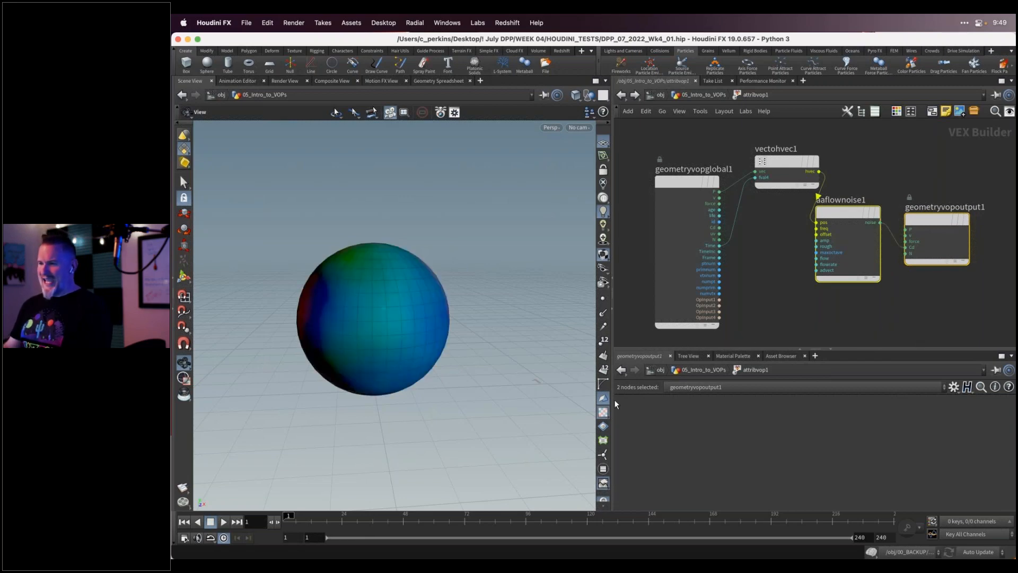
key("Up")
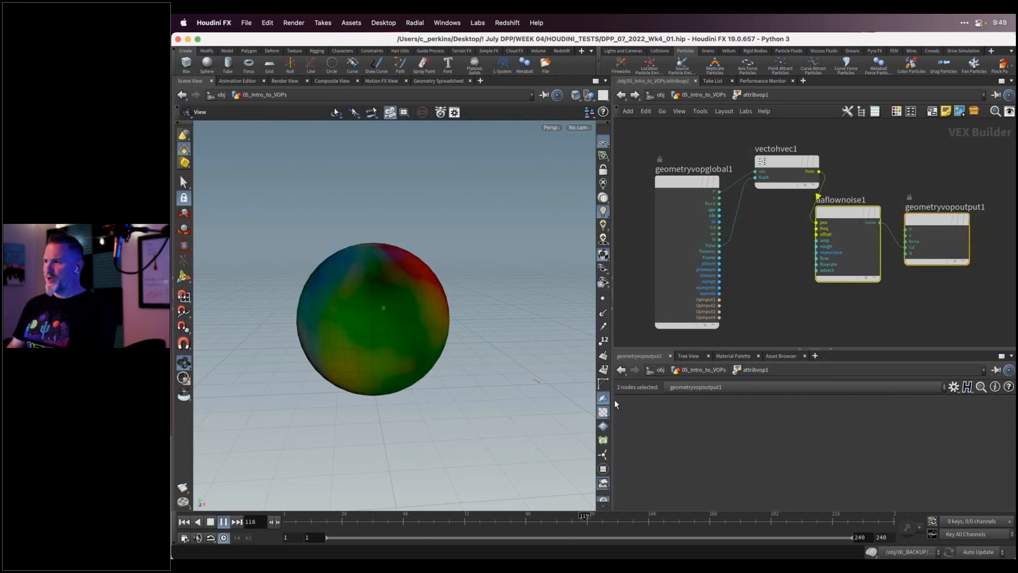
key("Up")
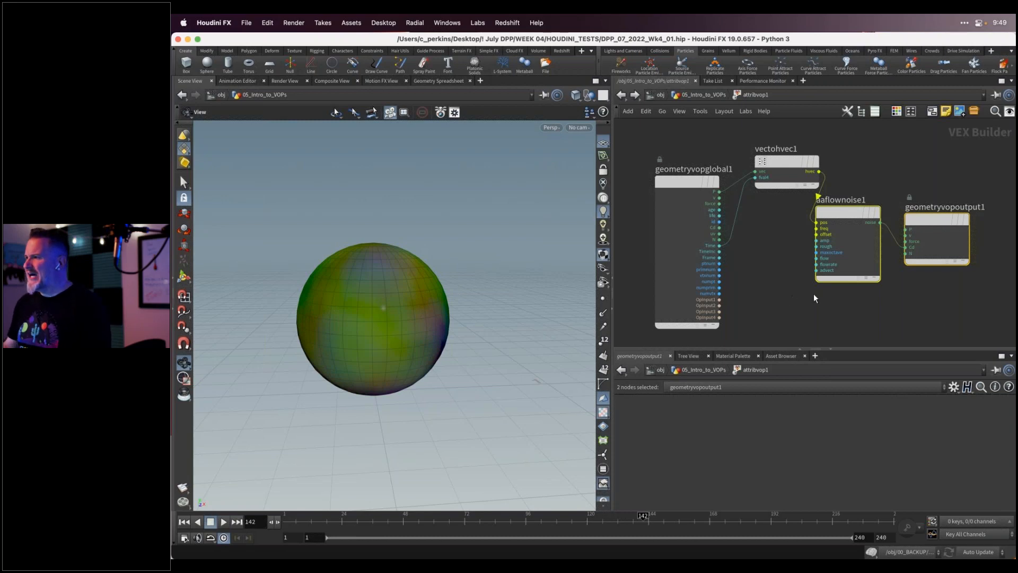
mouse_move(920, 224)
mouse_move(921, 224)
left_mouse_down()
mouse_move(947, 220)
mouse_move(937, 221)
left_mouse_up()
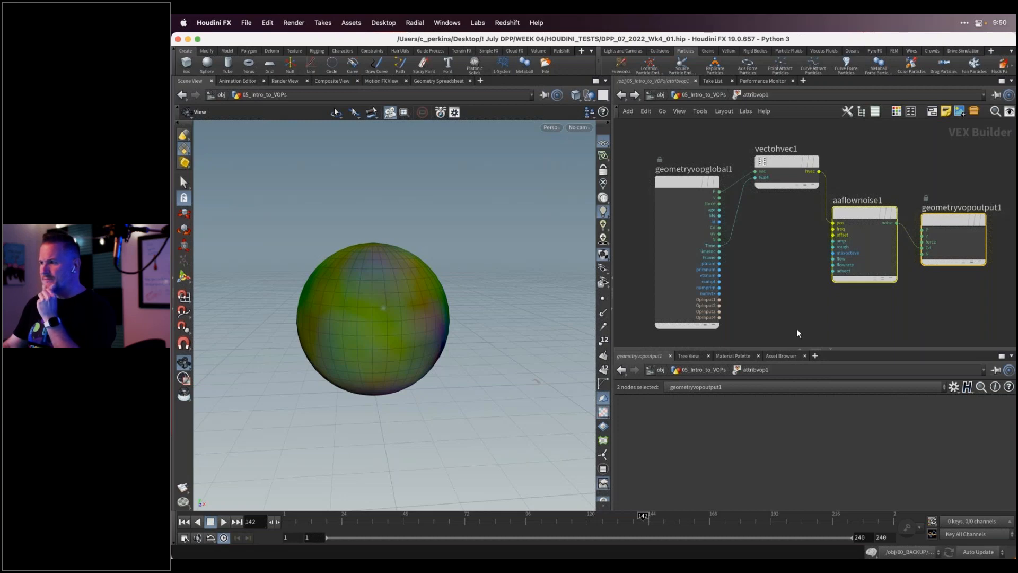
Promote the Flow Rate parameter of the Anti-Aliased Flow Noise node
left_click(864, 213)
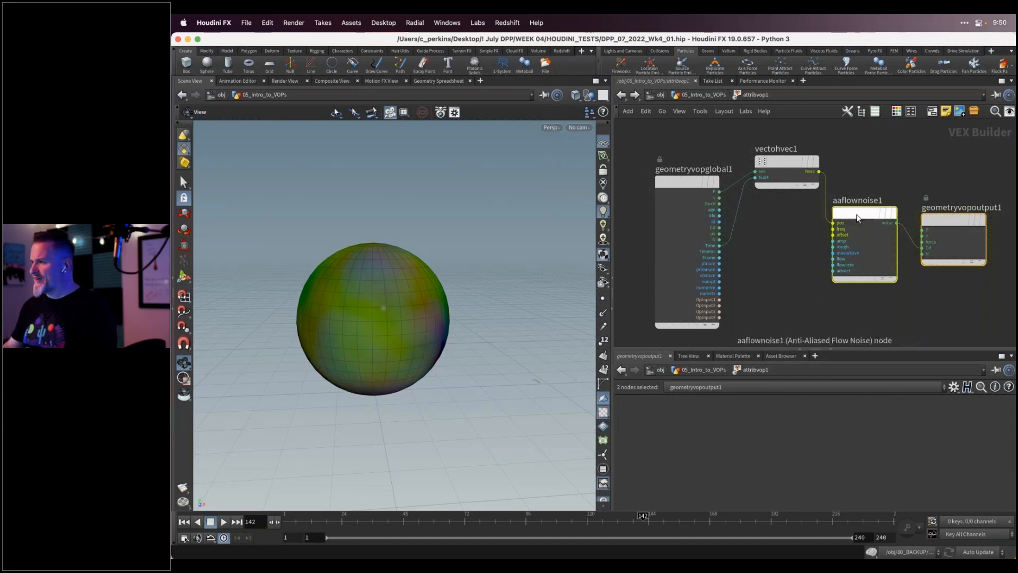
scroll(632, 464, "down", 3)
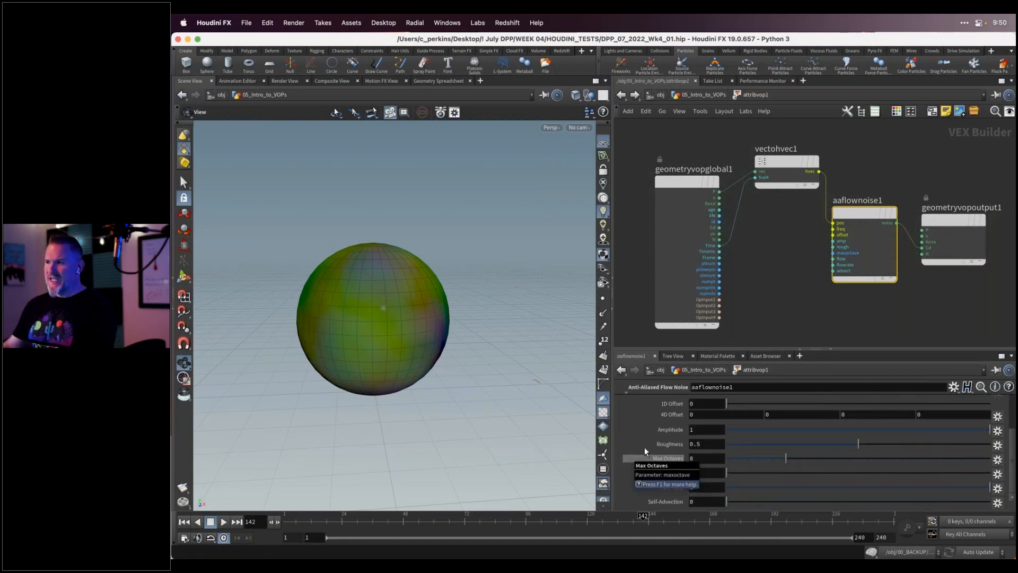
mouse_move(858, 225)
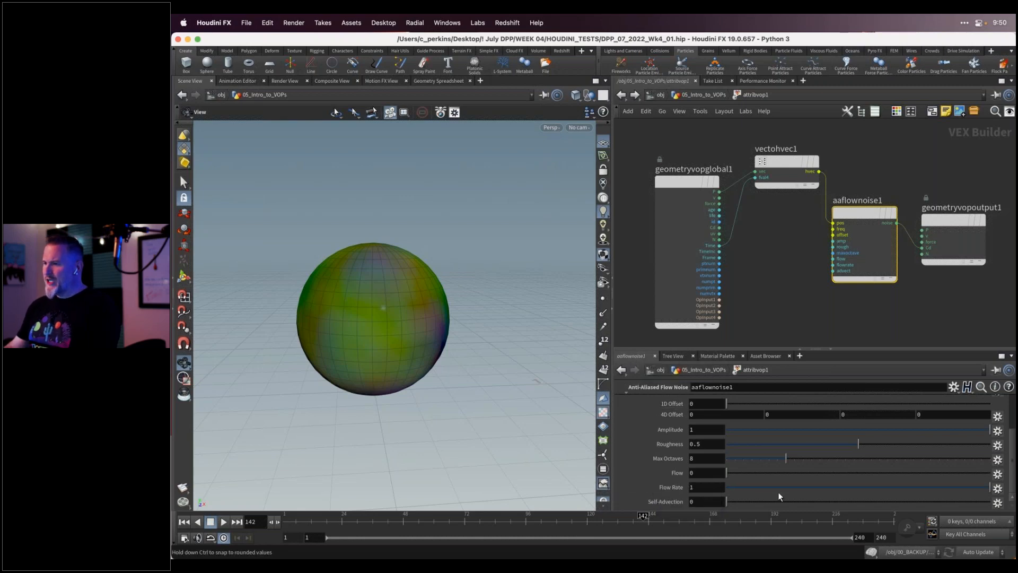
left_click(997, 488)
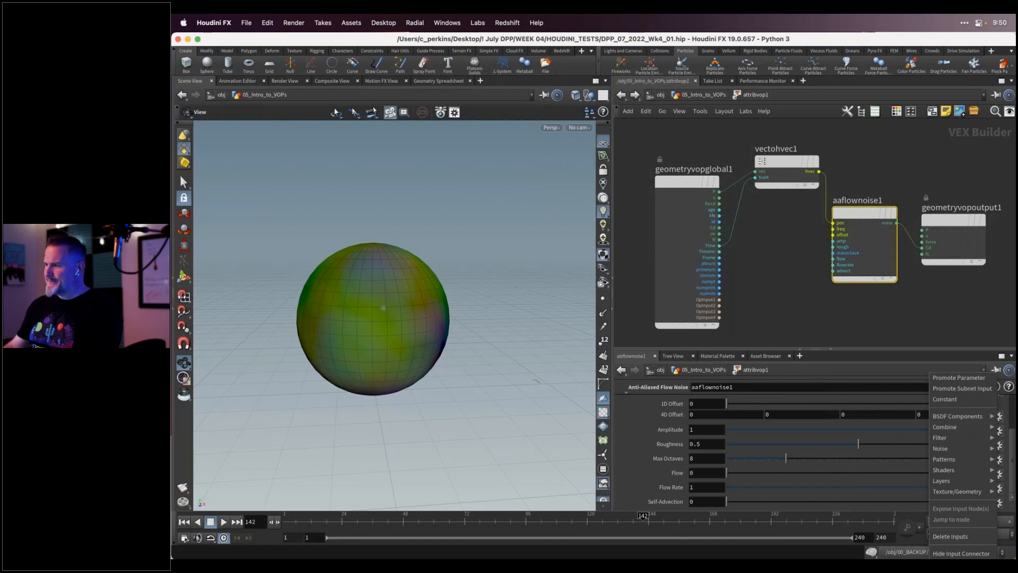
left_click(963, 378)
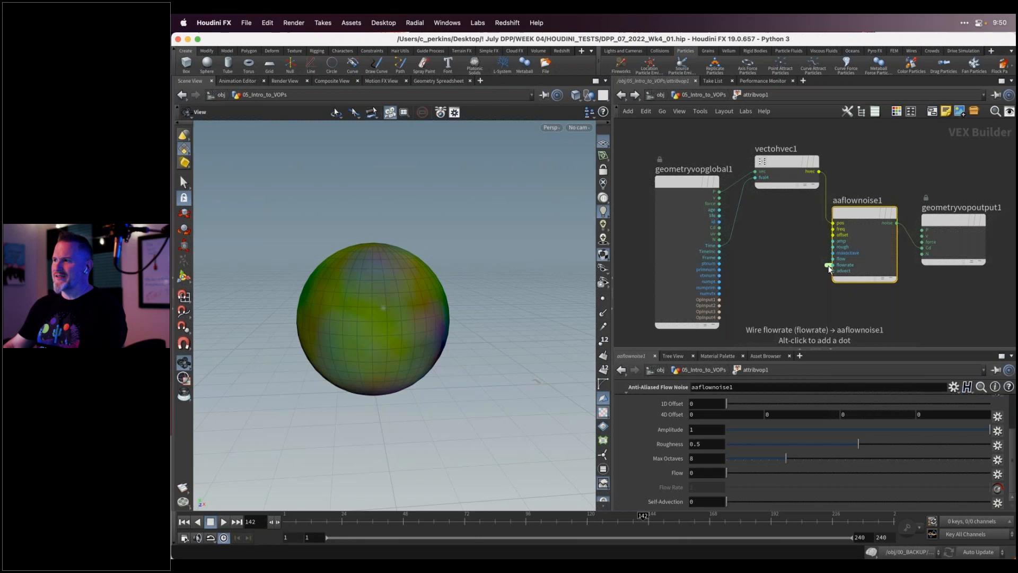
left_click(801, 306)
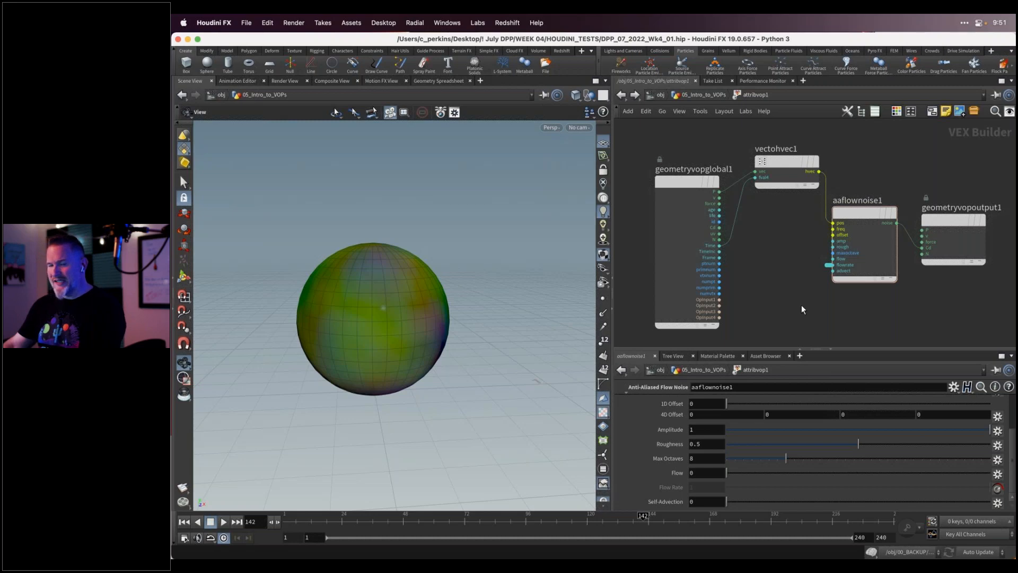
Check the promoted Flow Rate on the Attribute VOP and inspect its Cd values in the geometry spreadsheet while scrubbing to frame 83
key("u")
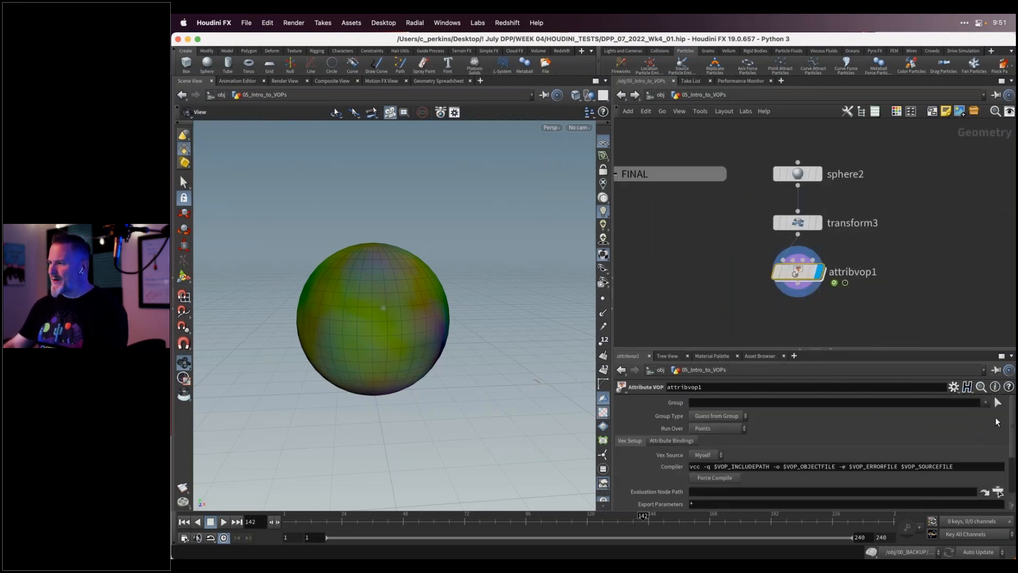
scroll(796, 456, "down", 3)
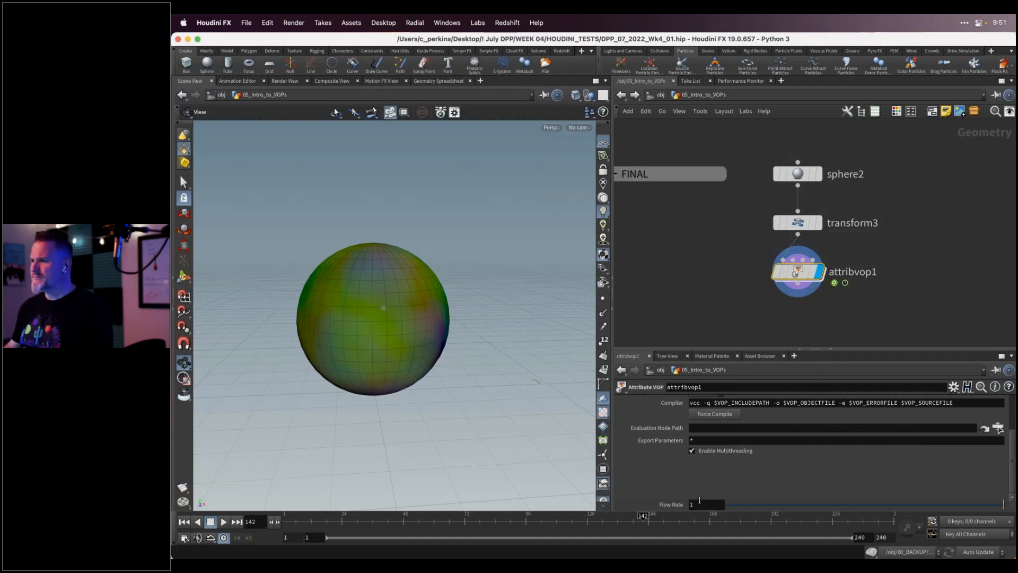
left_click(445, 81)
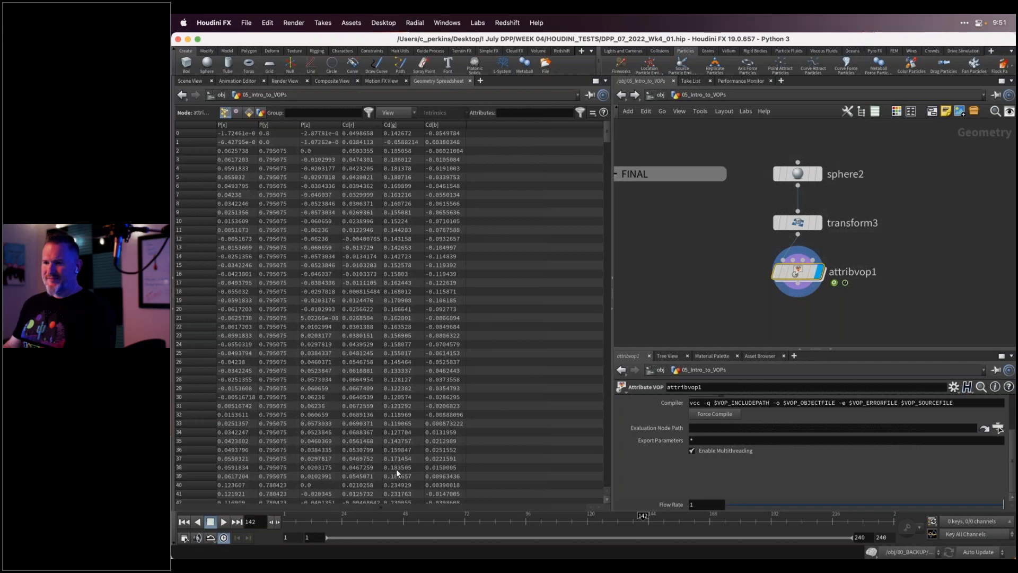
left_click_drag(286, 517, 482, 497)
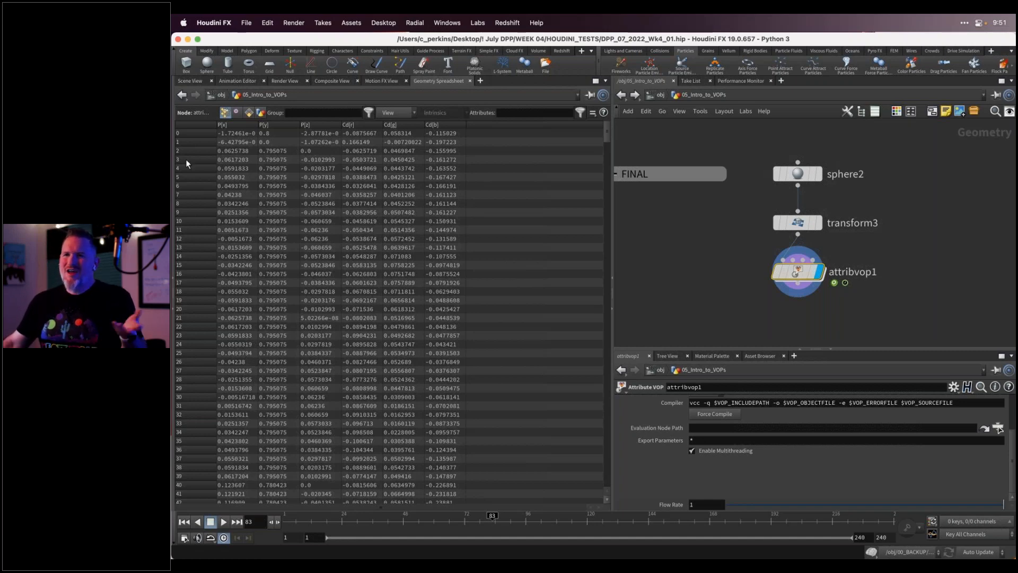
left_click(194, 82)
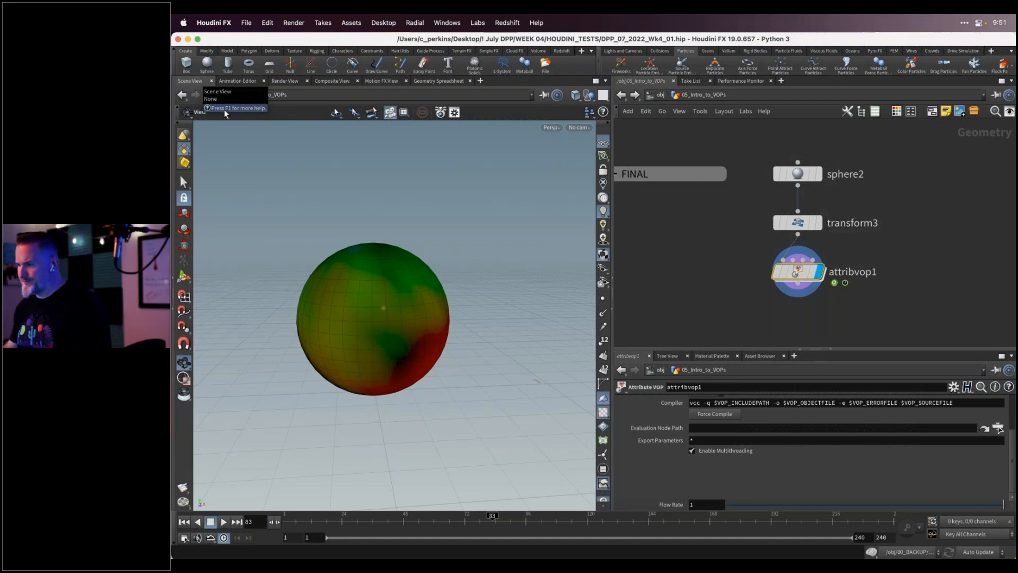
Hide the 05_Intro_to_VOPs object, open the 06_Particles_Intro network and return the timeline to frame 1
key("u")
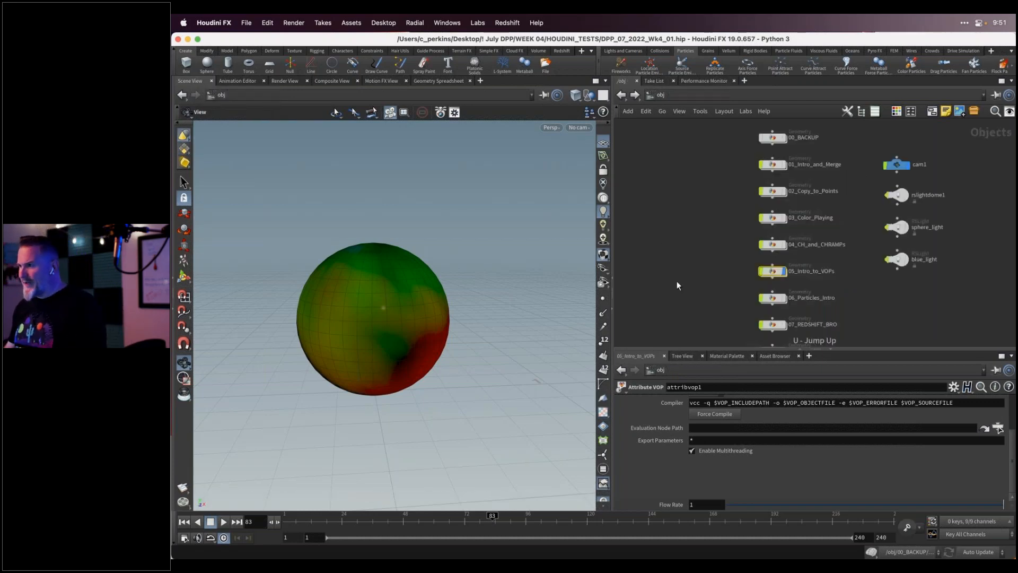
left_click(784, 271)
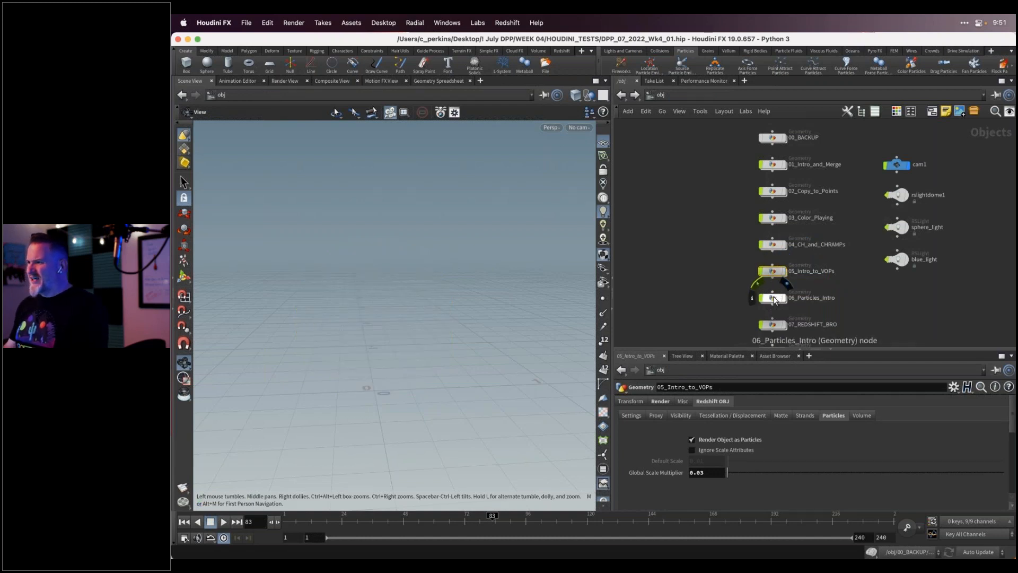
double_click(773, 298)
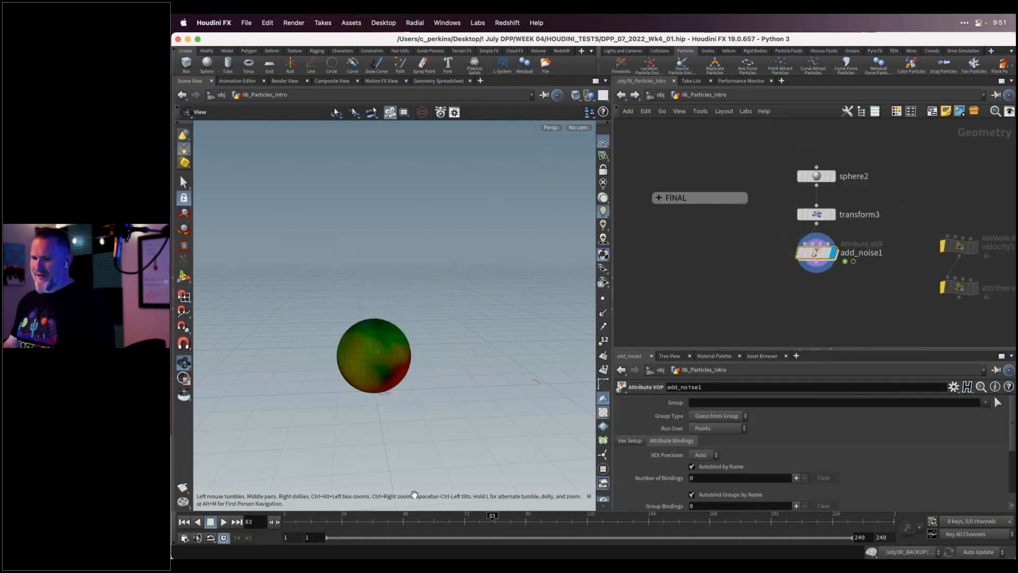
left_click_drag(344, 517, 284, 509)
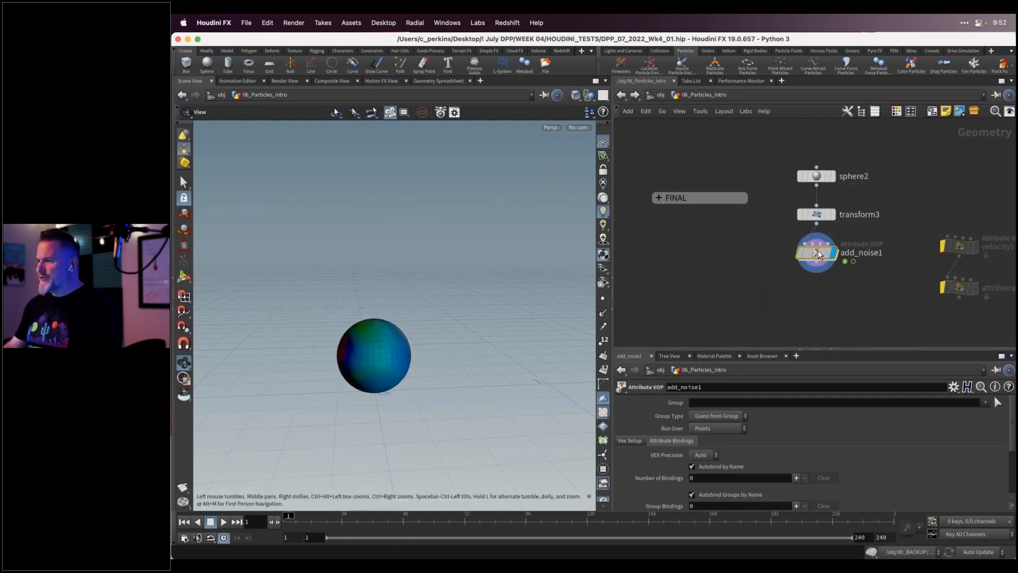
middle_click_drag(797, 301, 781, 273)
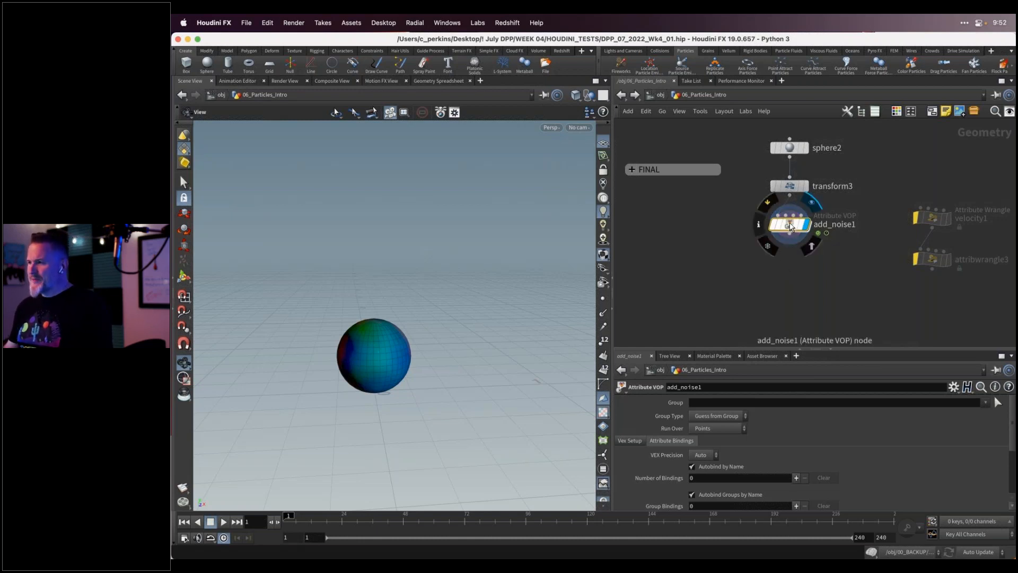
Add a POP Network below add_noise1, preview its particles on the timeline and widen the viewport
key("Tab")
type("pop")
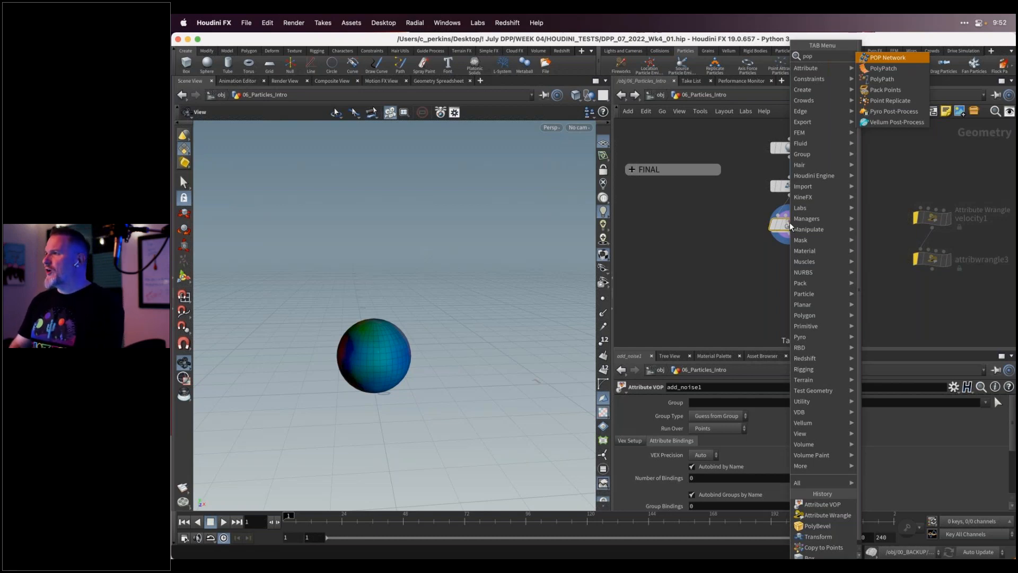
key("Escape")
left_click(790, 226)
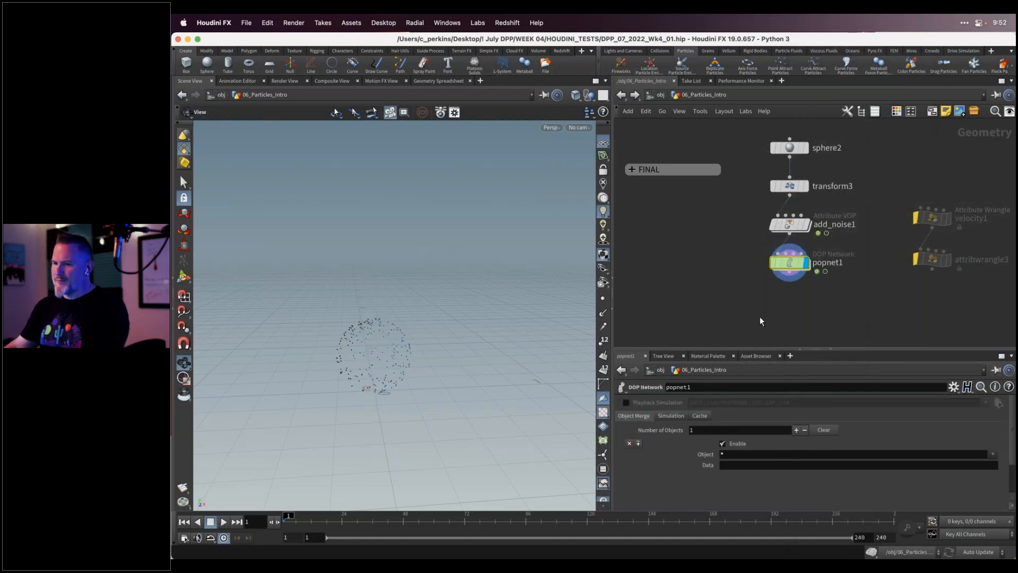
left_click_drag(288, 517, 416, 502)
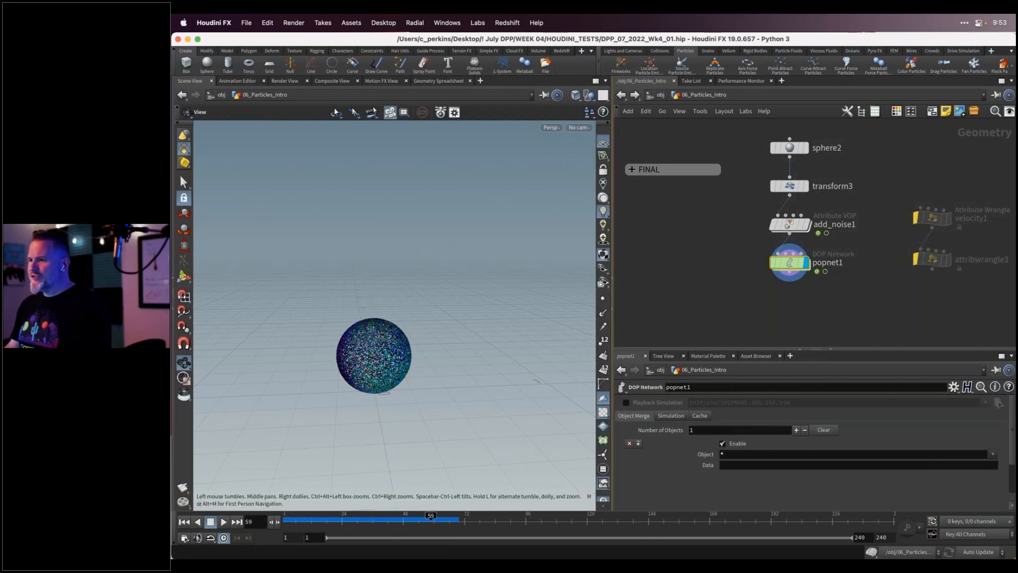
left_click_drag(616, 330, 745, 329)
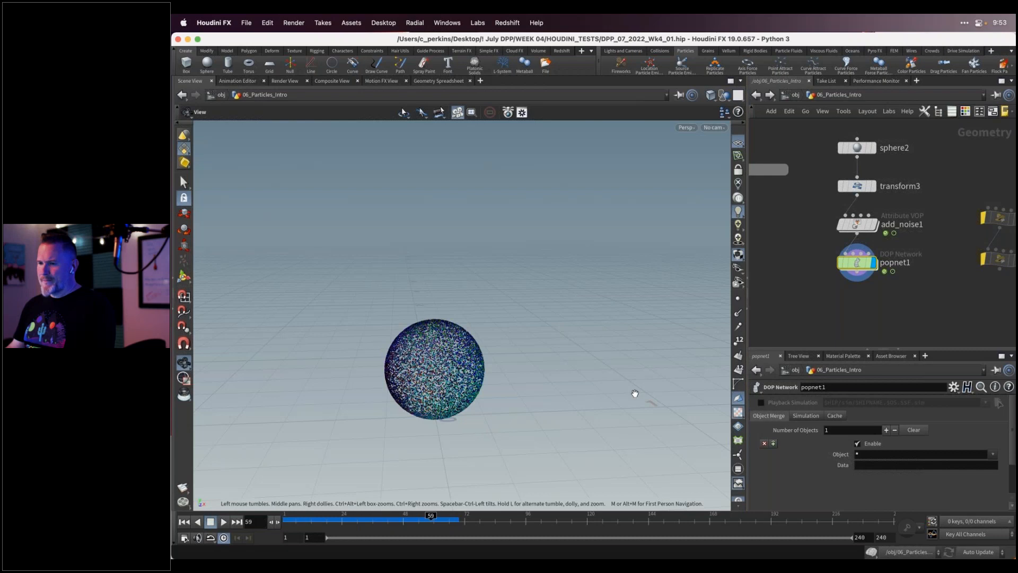
Examine the solver and source nodes inside the POP network, scrub the simulation back to frame 20, and return to the geometry level
double_click(863, 266)
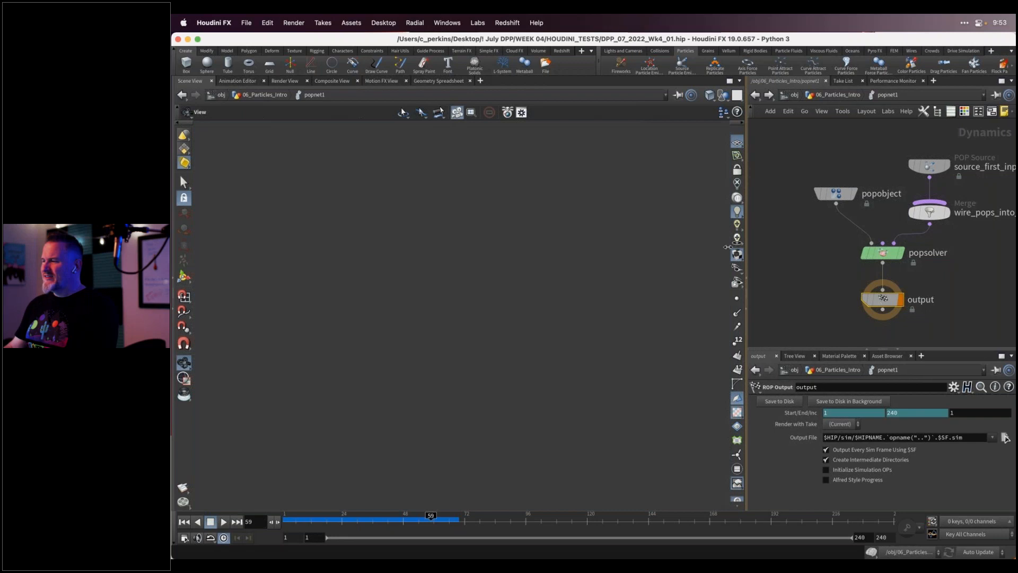
left_click_drag(746, 287, 704, 286)
middle_click_drag(938, 269, 879, 261)
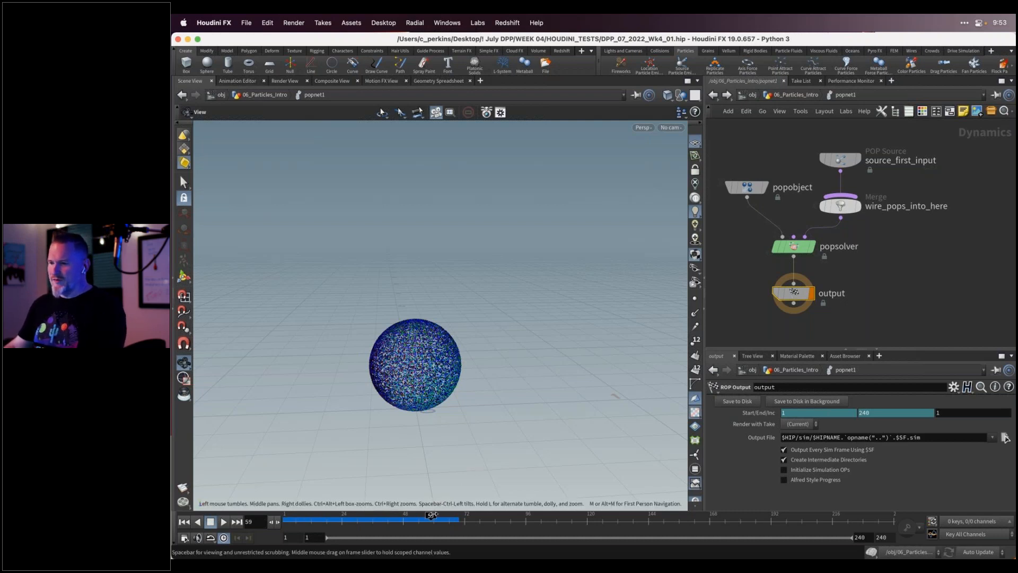
left_click_drag(419, 515, 333, 496)
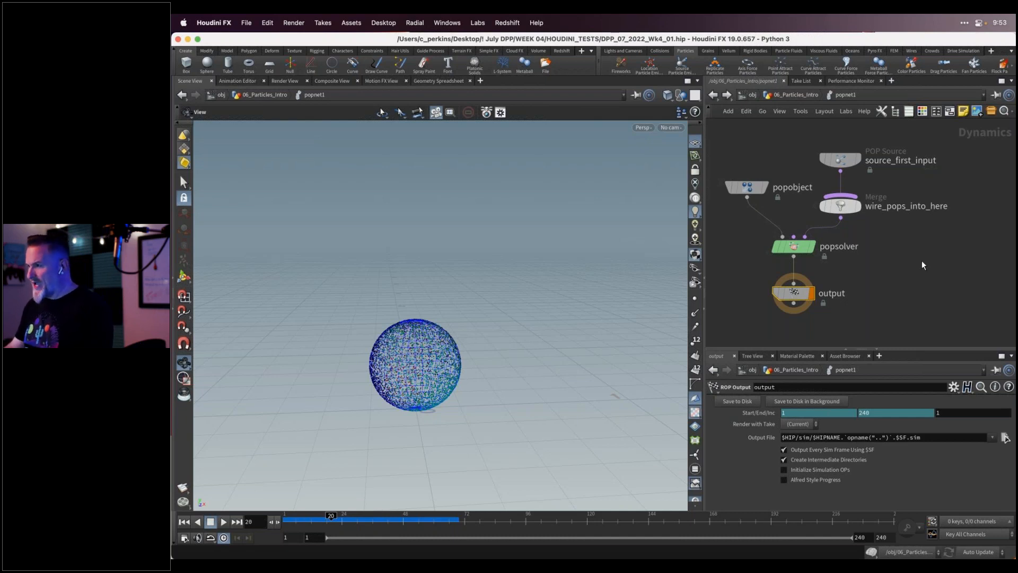
key("u")
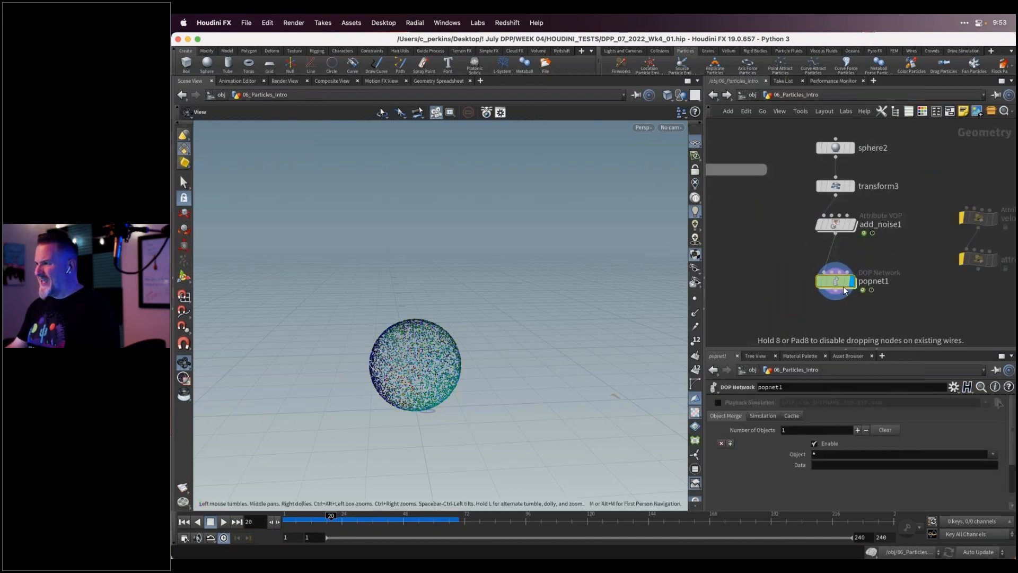
Make room above the POP network and insert an Attribute Wrangle between add_noise1 and popnet1
left_click_drag(845, 290, 845, 301)
key("Tab")
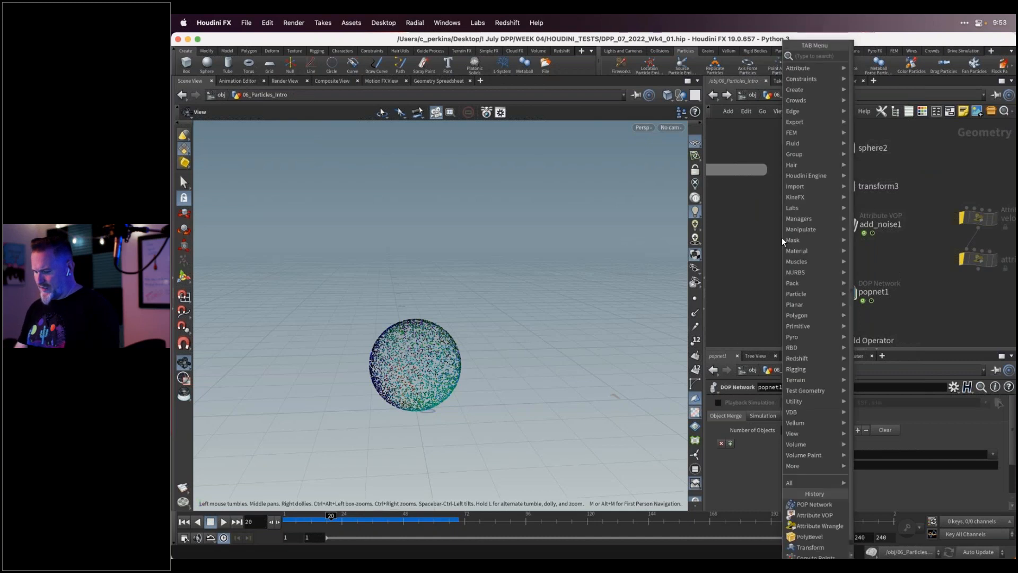
type("aw")
key("Return")
left_click(782, 239)
left_click_drag(781, 239, 843, 267)
left_click(780, 463)
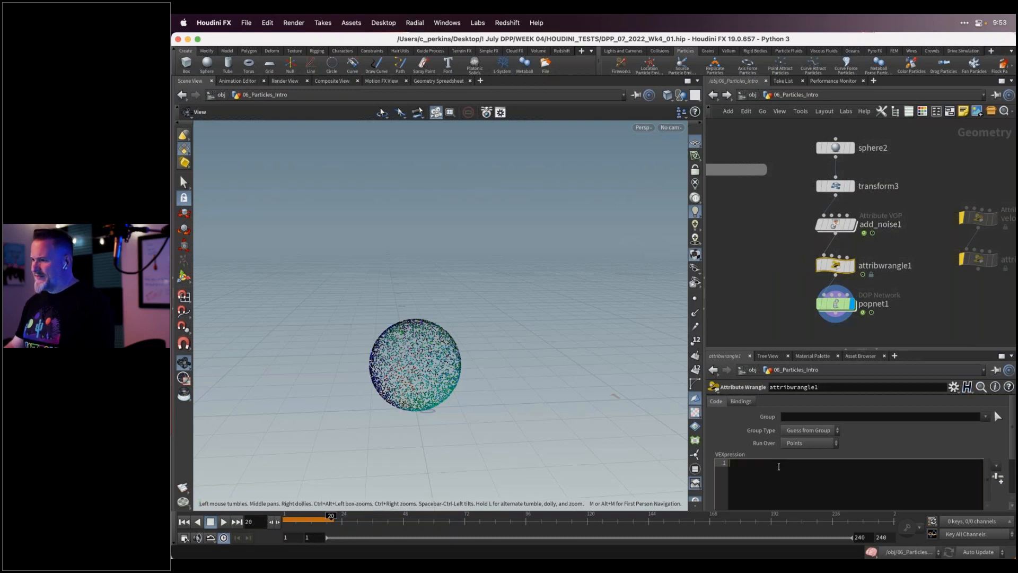
type("@v = ")
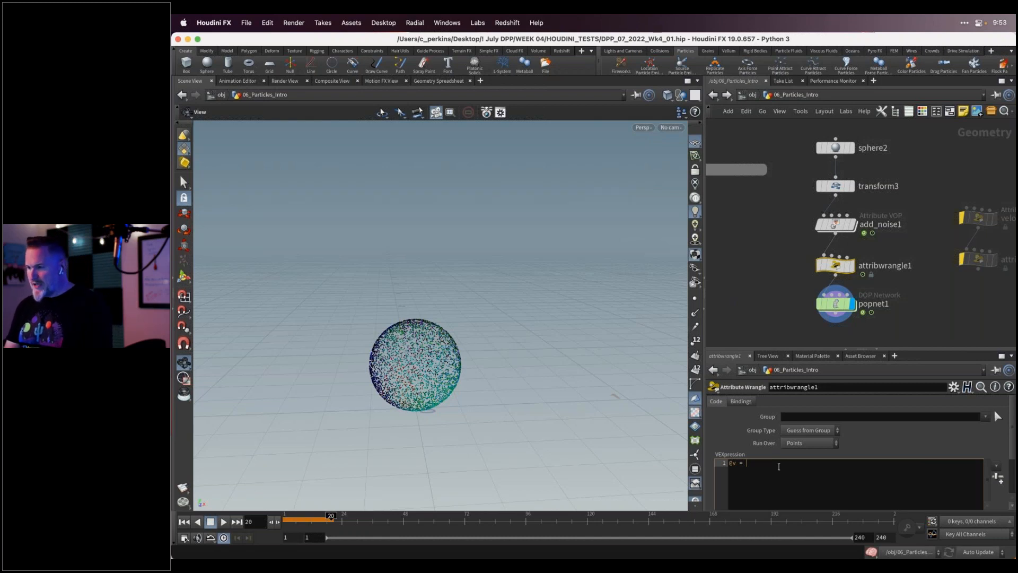
type("@Cd;")
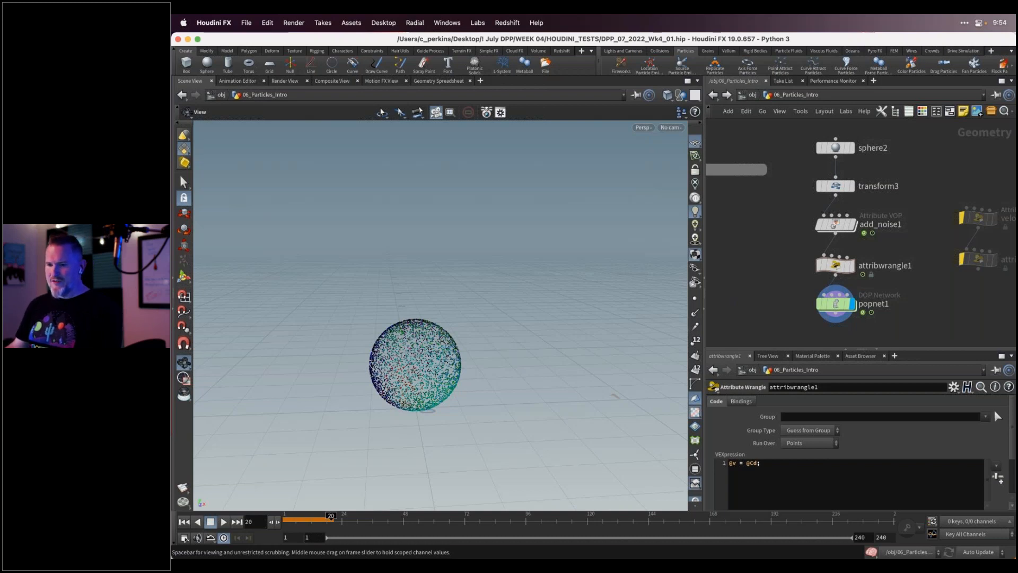
Play the particle simulation from the first frame and scrub back through the cached frames to about frame 55
left_click(185, 521)
key("Up")
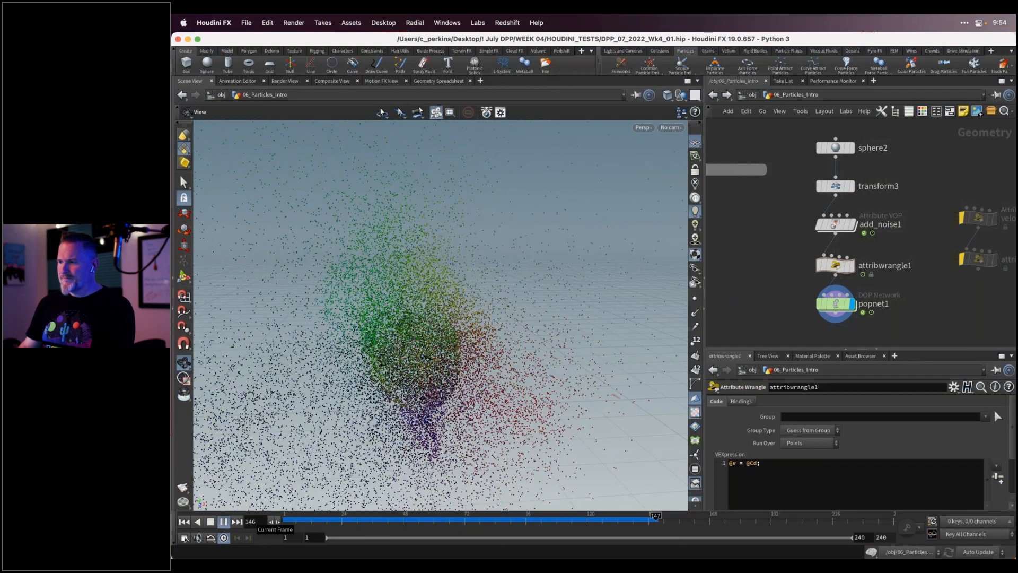
key("Up")
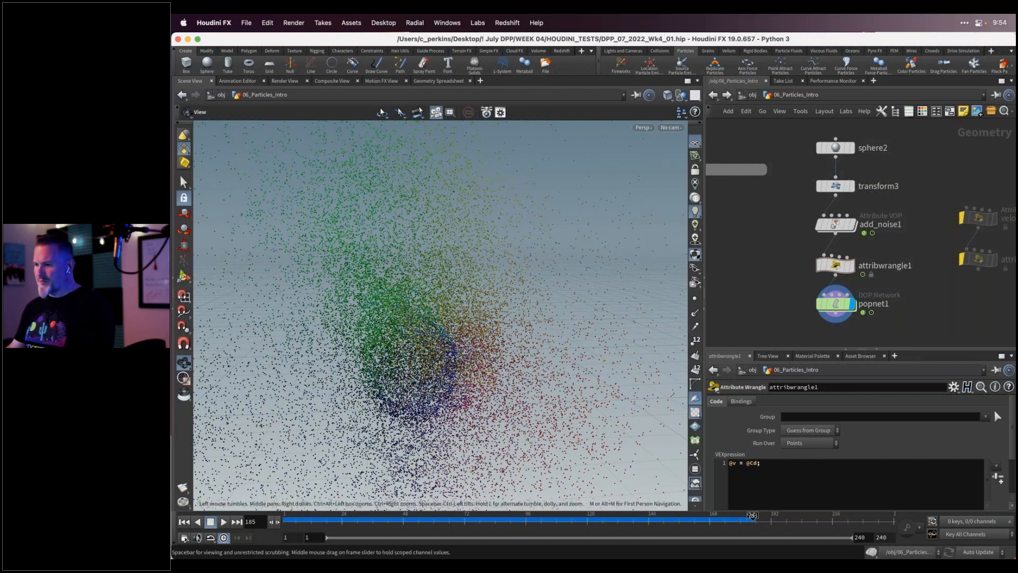
left_click(528, 517)
left_click_drag(476, 499, 421, 496)
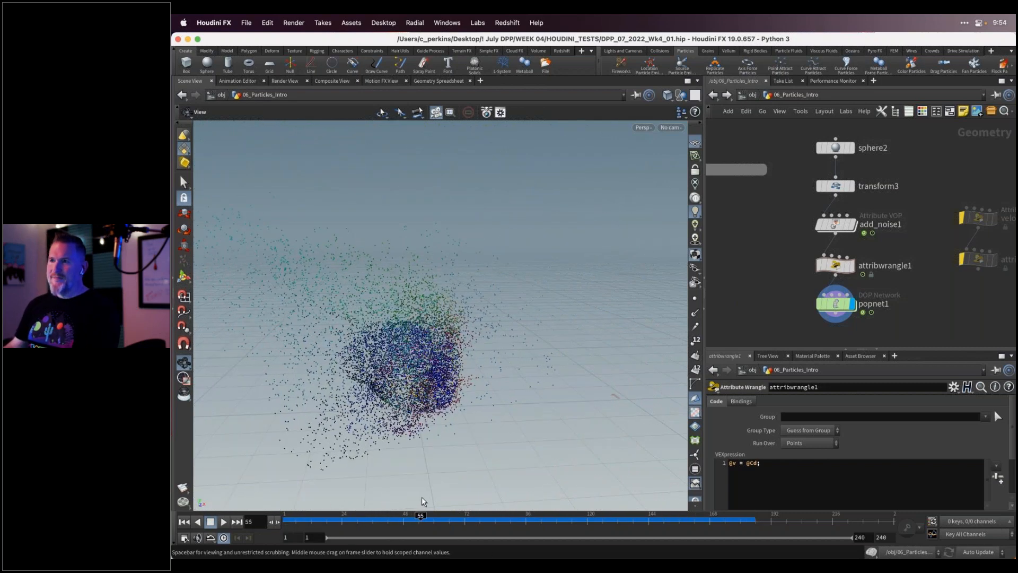
Compare the wrangle's Cd and v values in the geometry spreadsheet, then return to the scene view
left_click(438, 81)
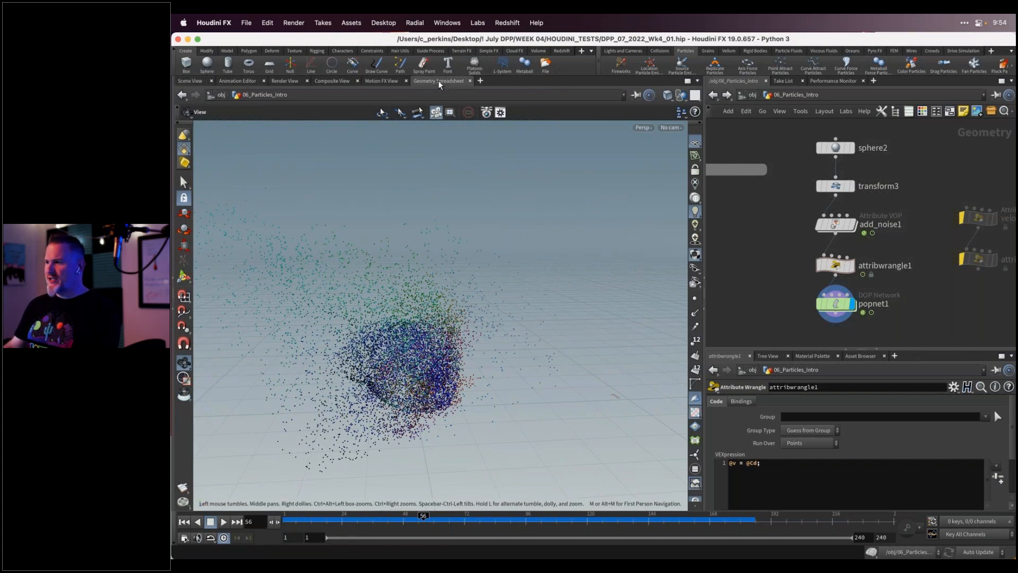
left_click(835, 303)
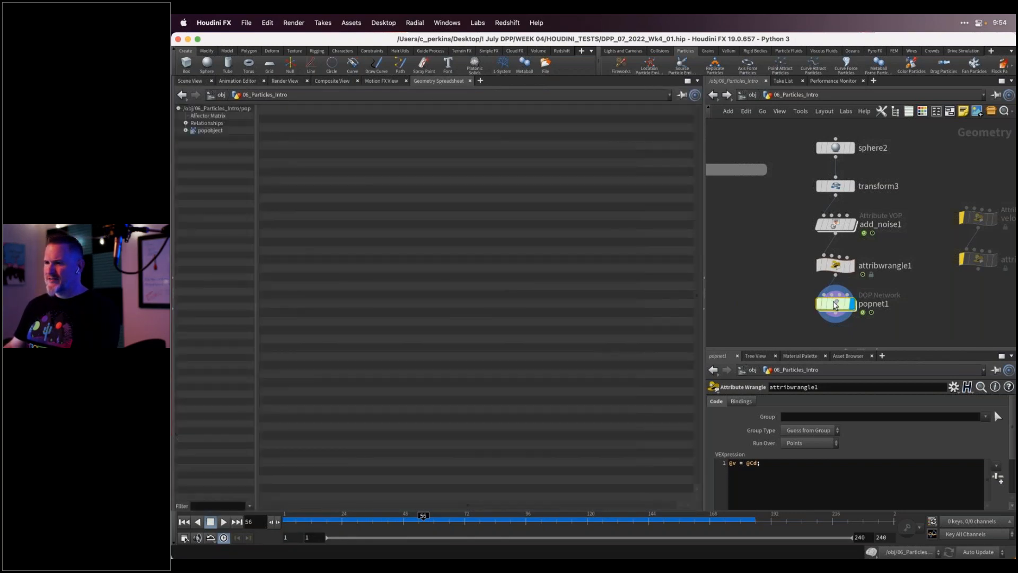
left_click(837, 266)
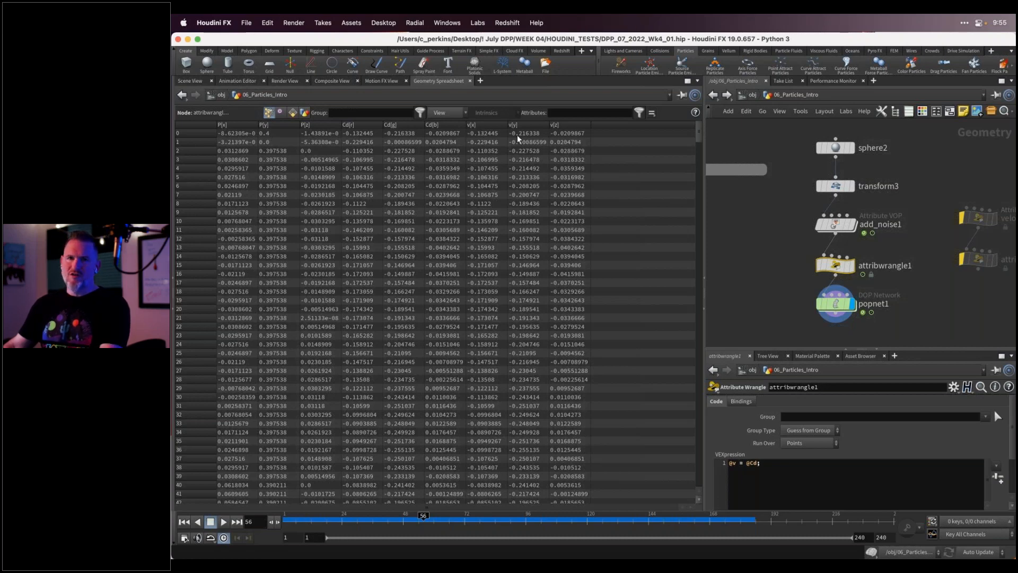
left_click(189, 81)
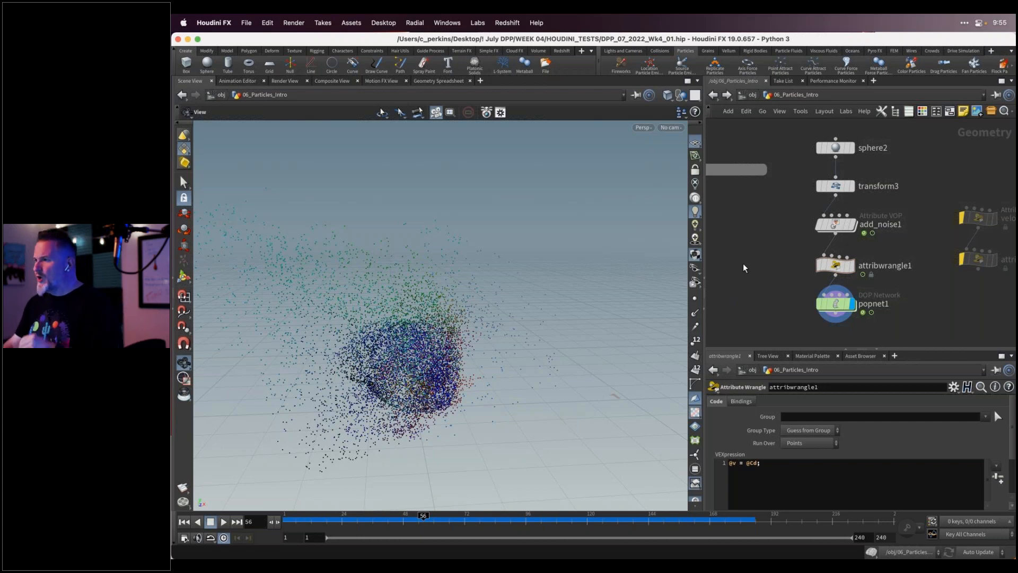
Open the 07_REDSHIFT_BRO network and display its popnet node instead of the copied boxes
key("u")
left_click(833, 305)
double_click(829, 302)
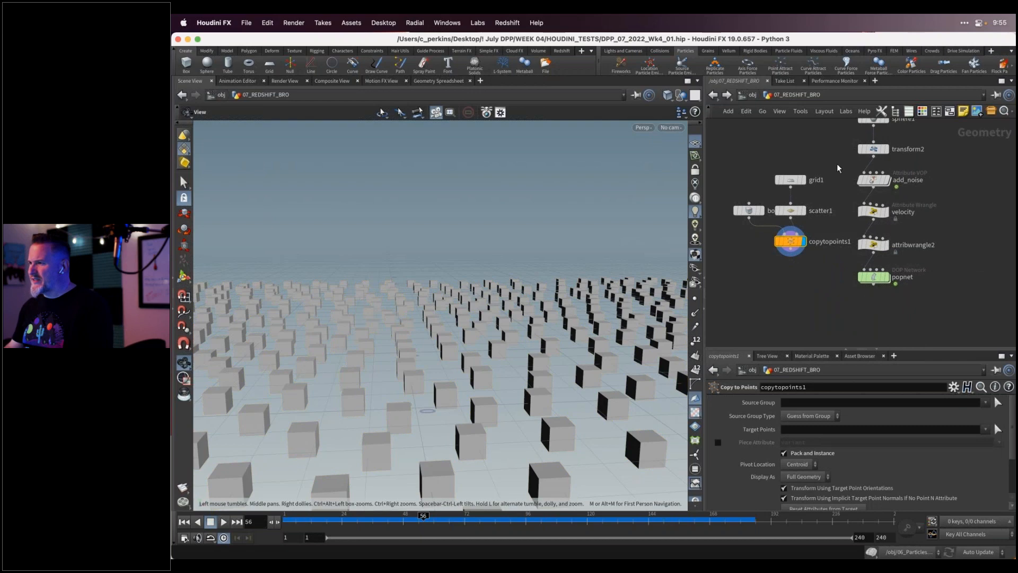
middle_click_drag(840, 188, 827, 212)
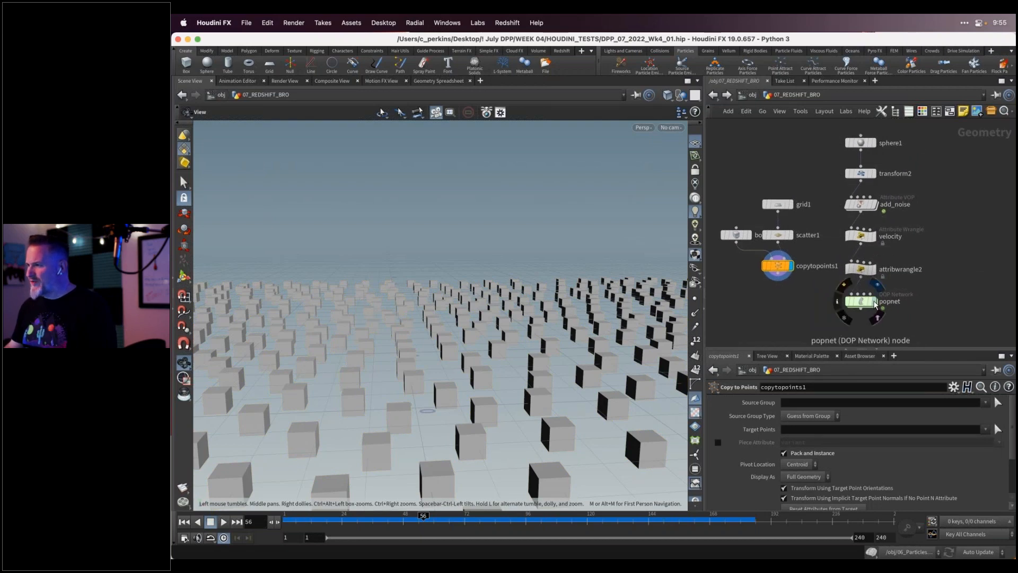
left_click(875, 304)
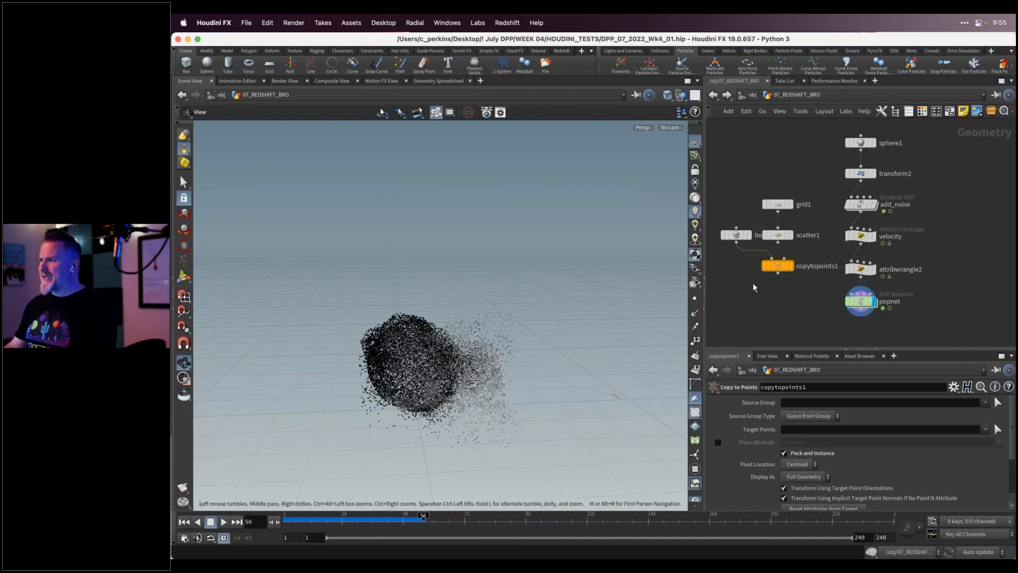
Open the add_noise VOP network and examine the Vector to Float node between the flow noise and the output
double_click(860, 205)
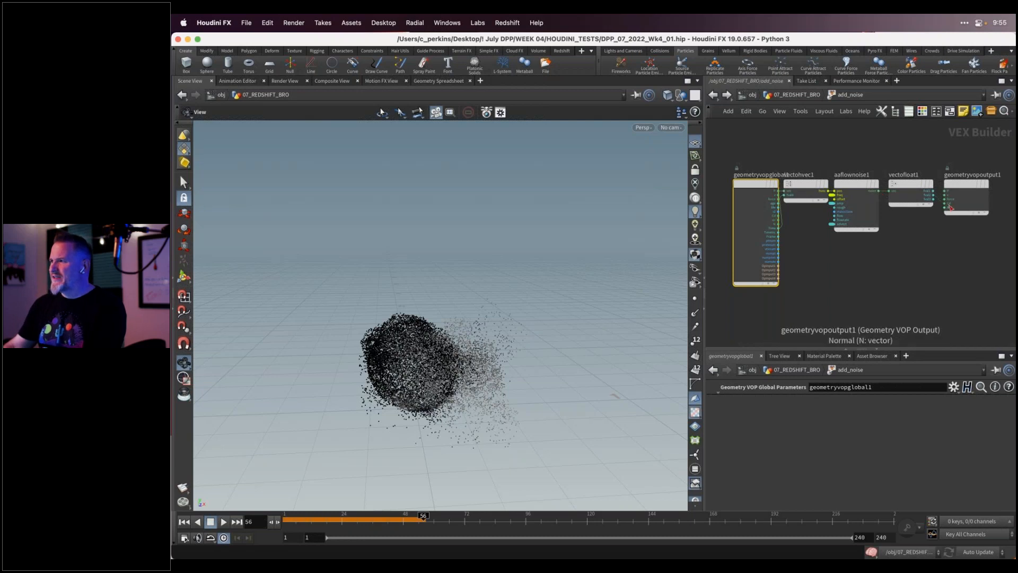
mouse_move(904, 186)
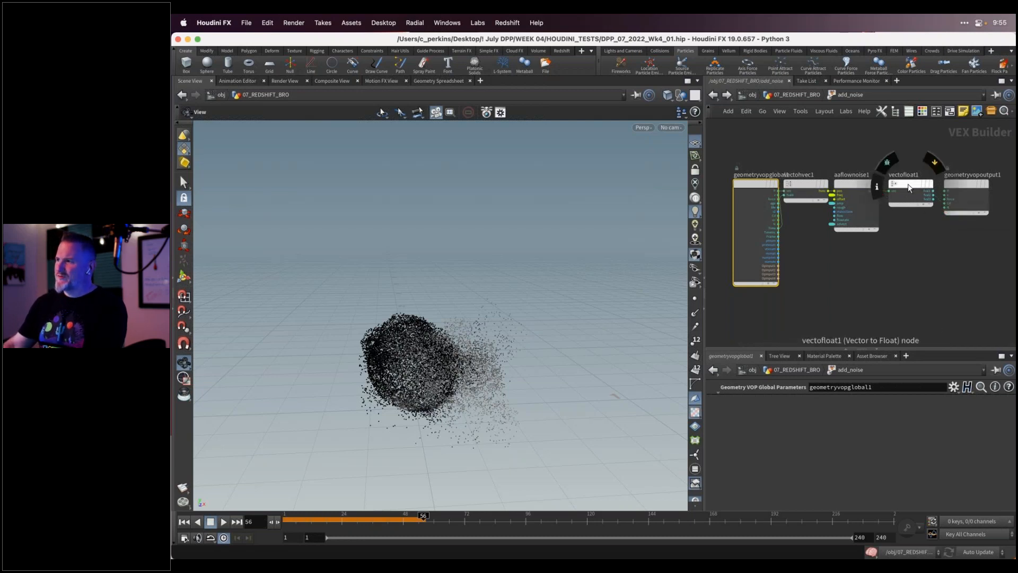
left_click(908, 186)
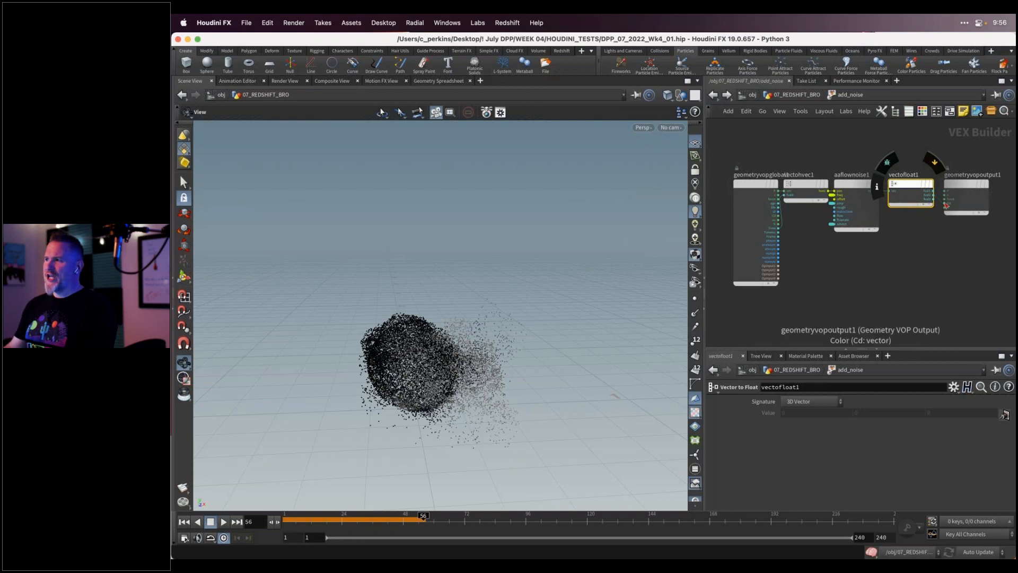
Return from the add_noise network to 07_REDSHIFT_BRO and play the particle simulation
scroll(931, 196, "up", 3)
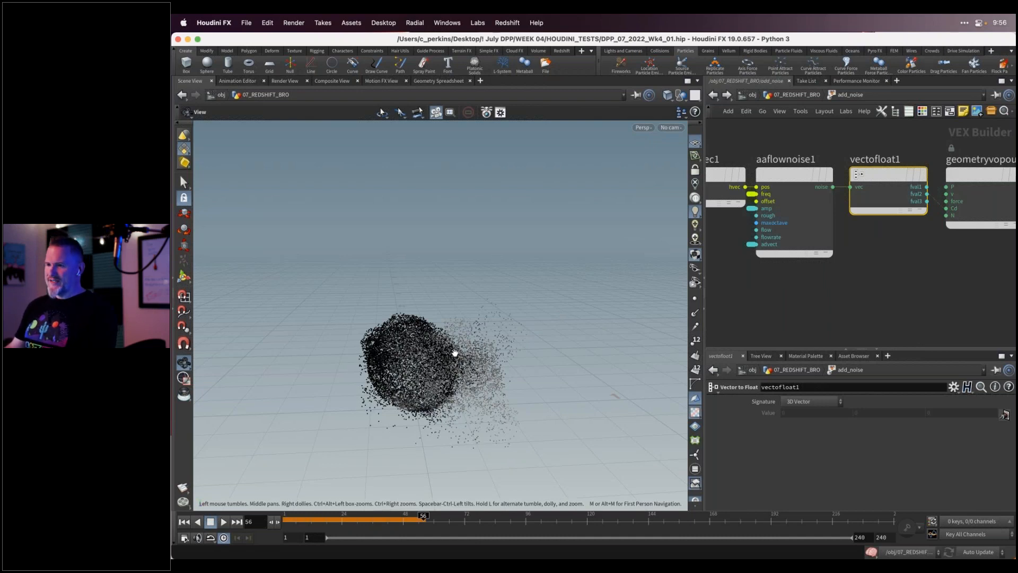
key("u")
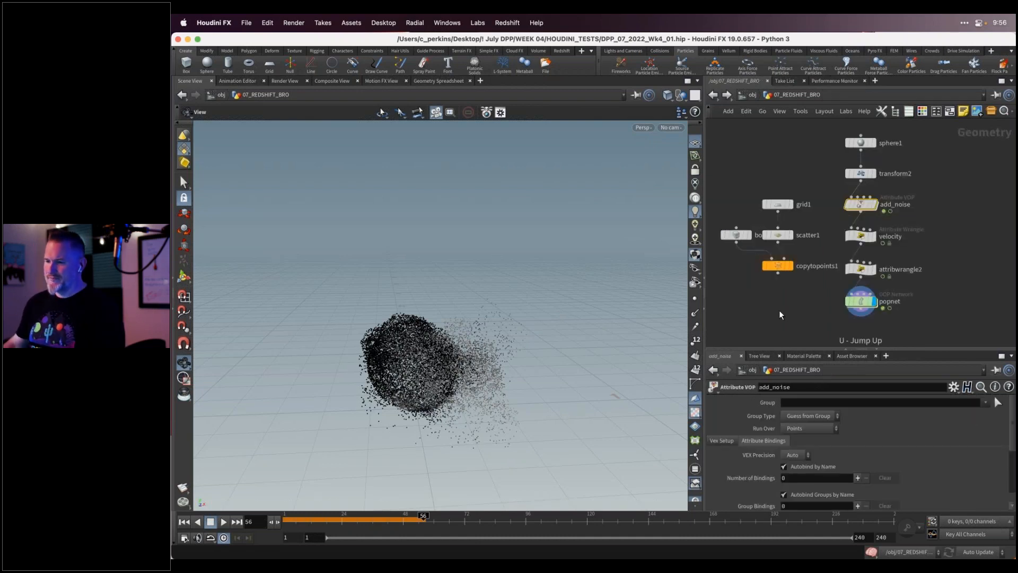
key("ctrl+Up")
key("Up")
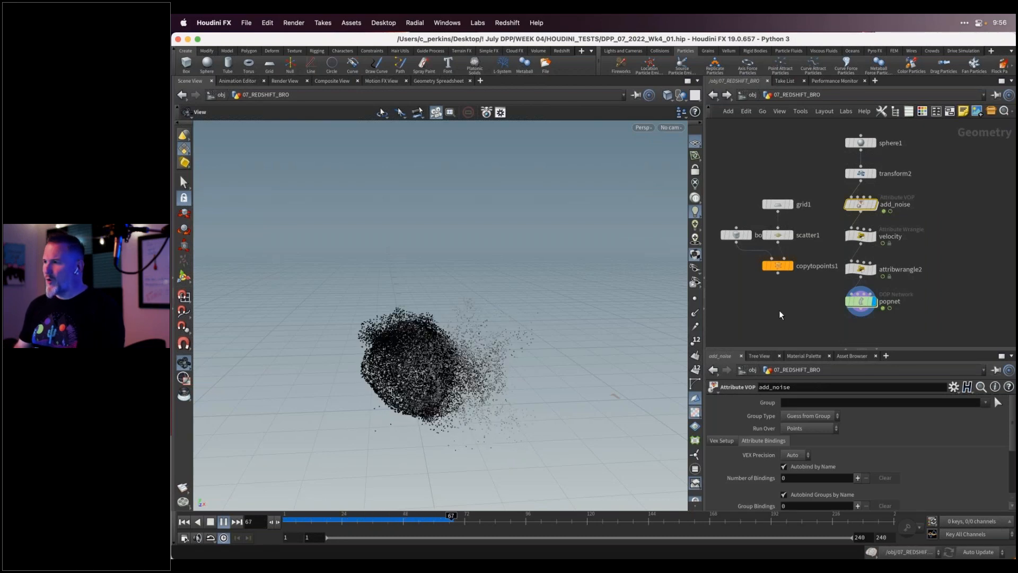
Open popnet and examine popdrag1's air resistance and the birth settings of source_first_input
double_click(870, 301)
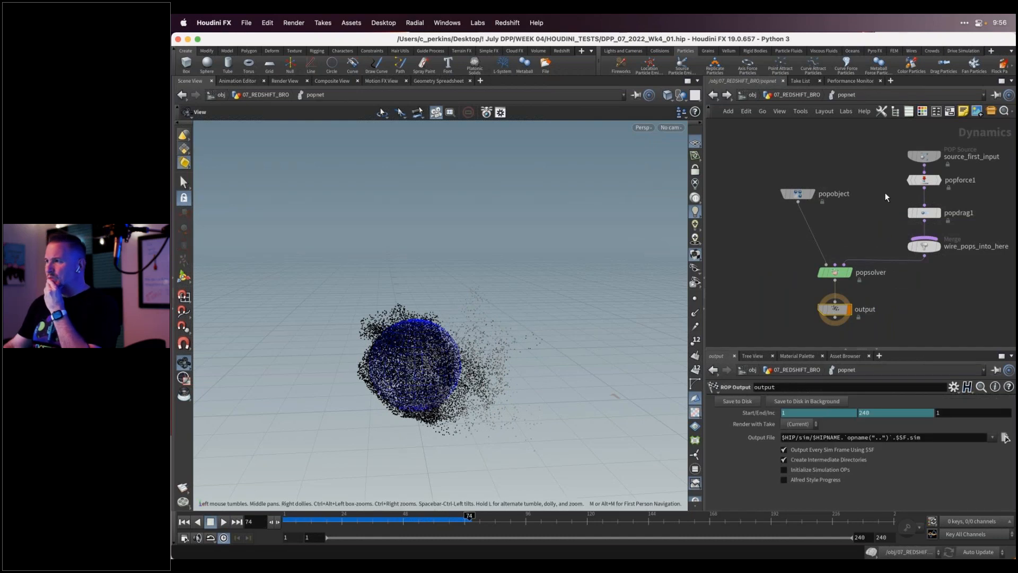
left_click(925, 214)
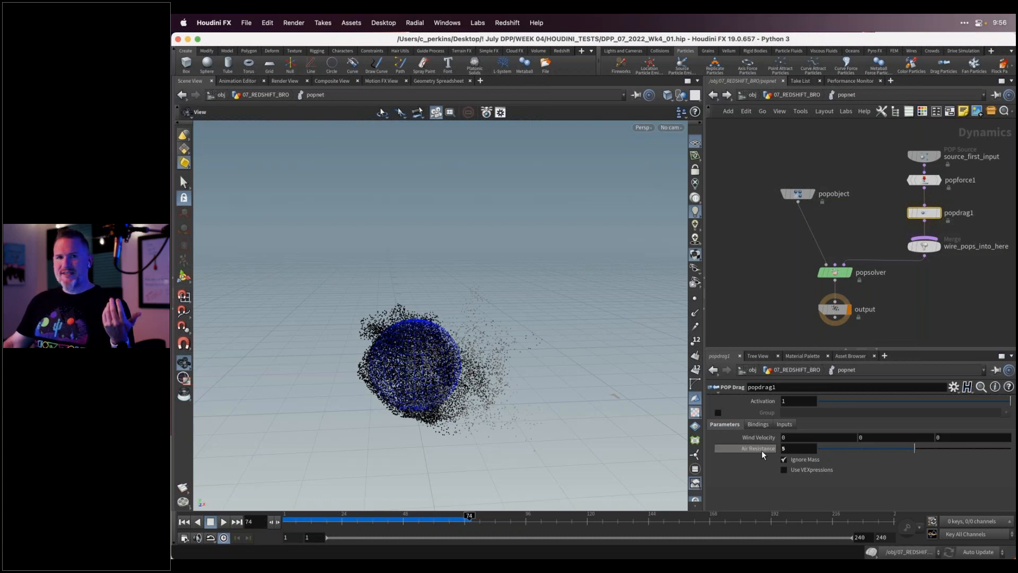
mouse_move(762, 451)
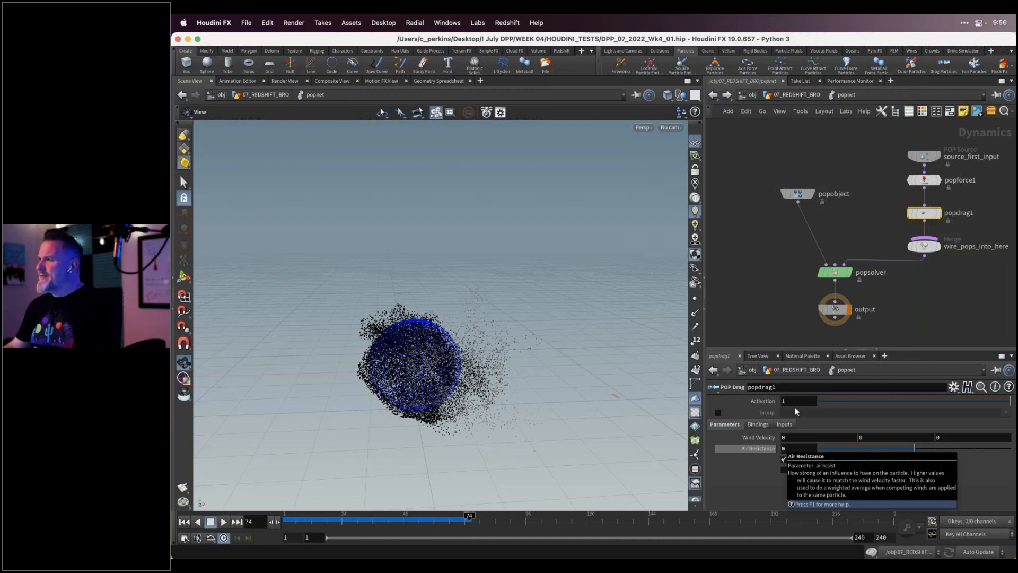
left_click(924, 156)
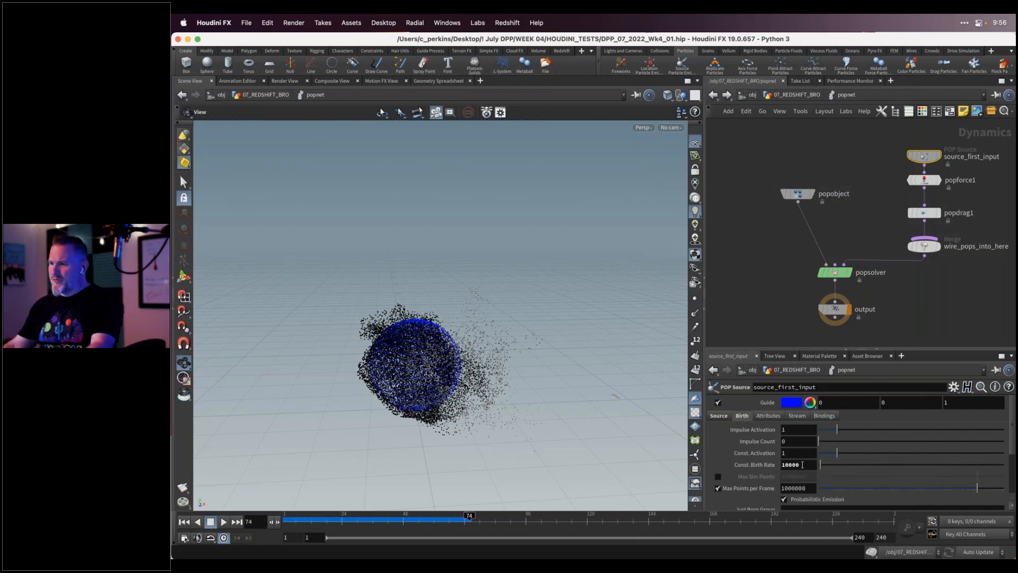
scroll(747, 454, "down", 3)
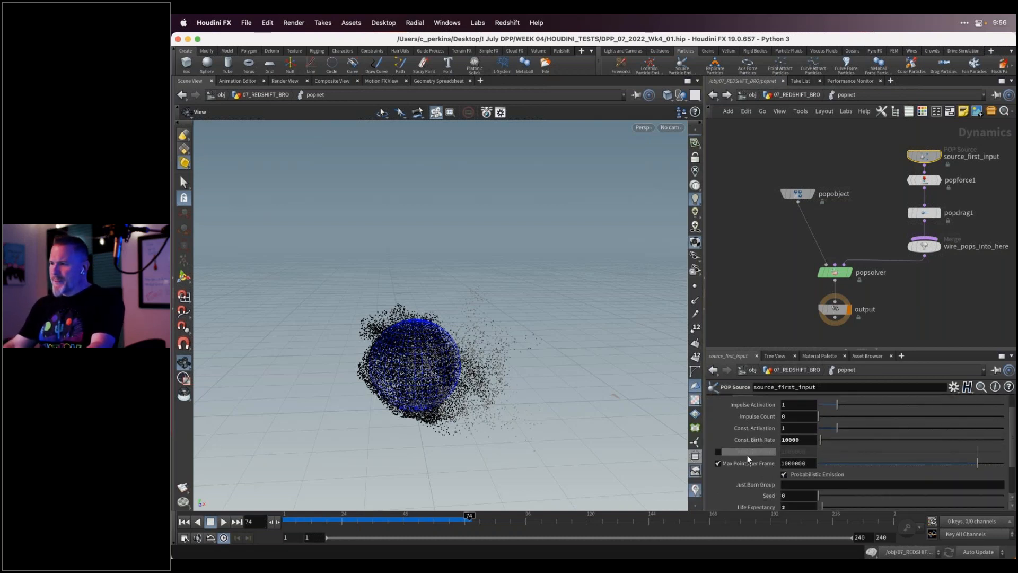
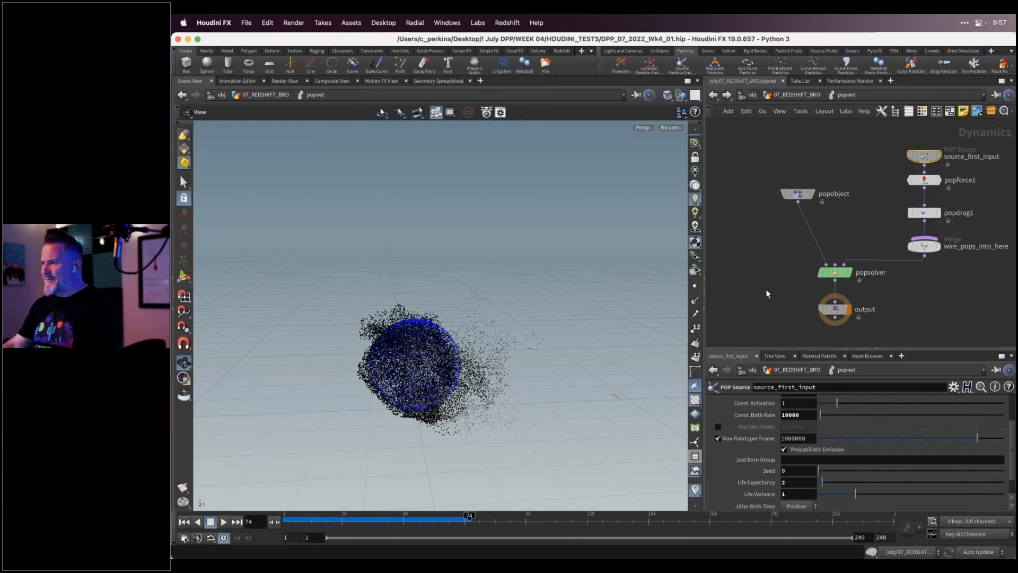
Go up from popnet to the object level and locate the 07_REDSHIFT_BRO geometry object
key("u")
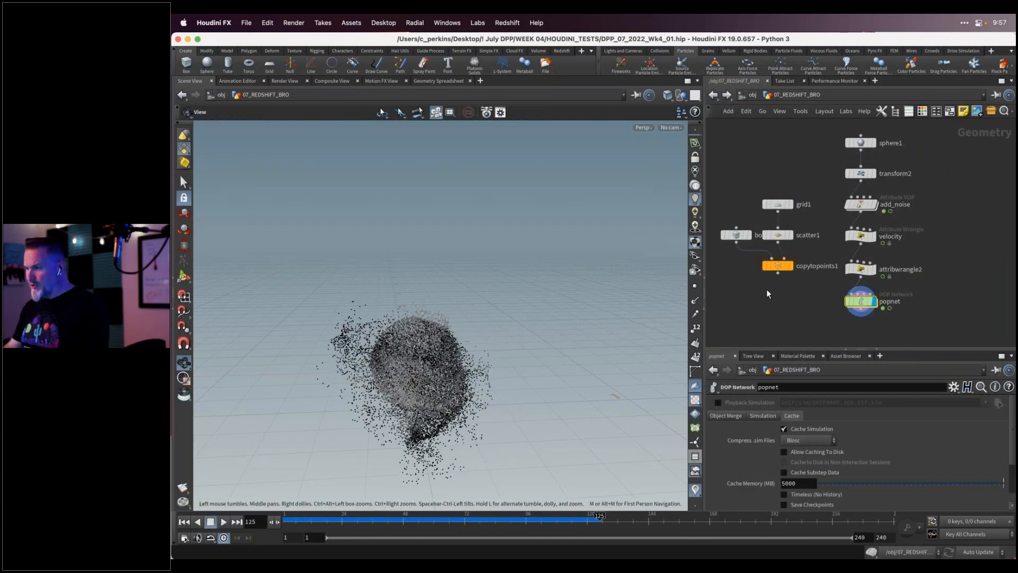
key("u")
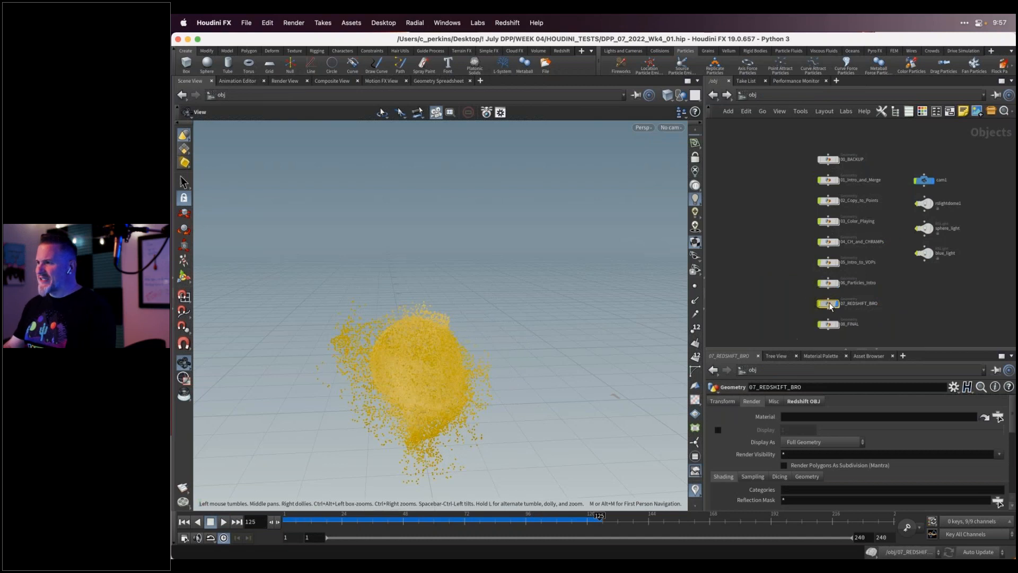
mouse_move(830, 306)
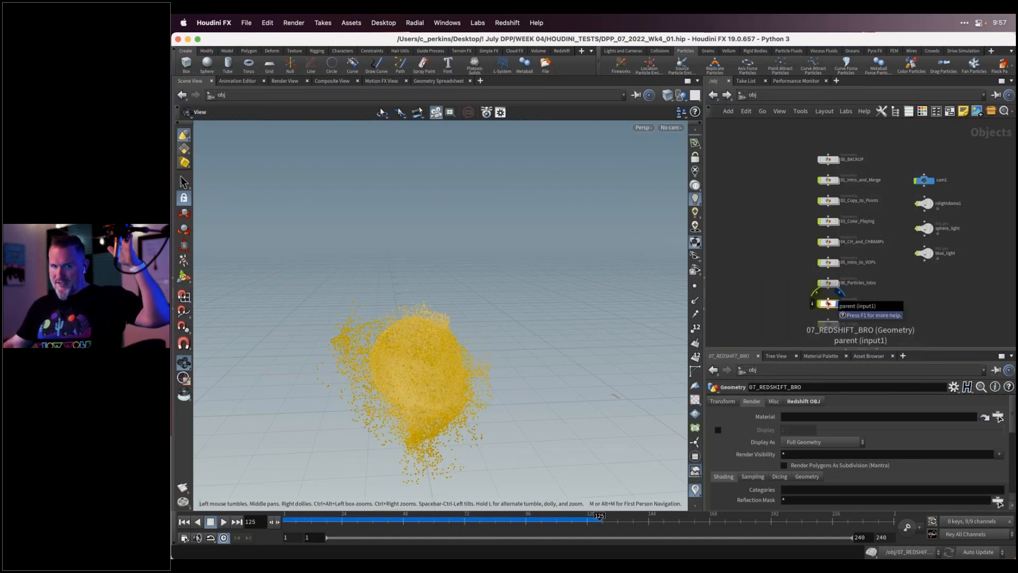
Display the Redshift shelf tools and look through the available shelf sets and shelves
left_click(560, 50)
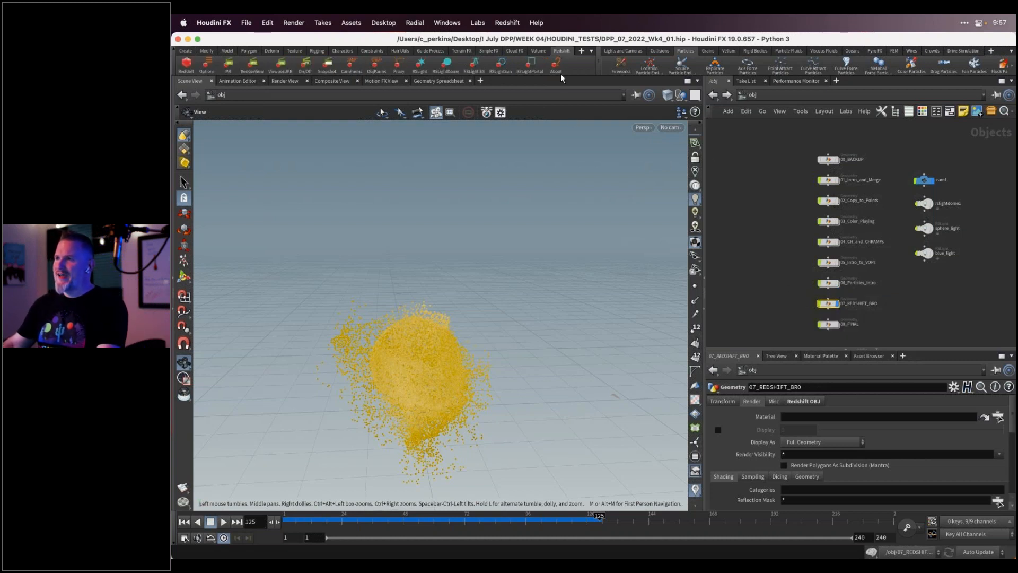
left_click(592, 51)
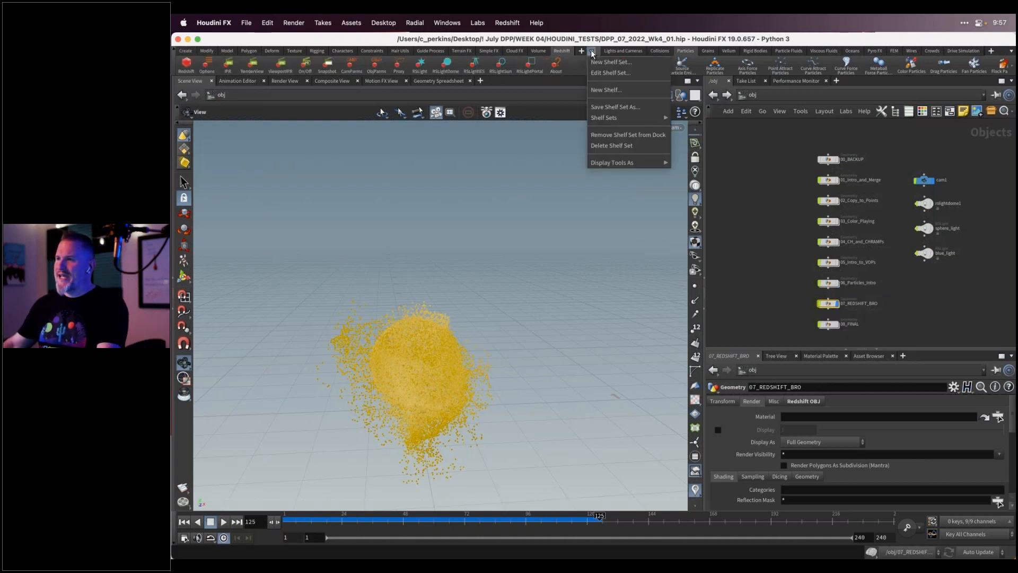
mouse_move(609, 124)
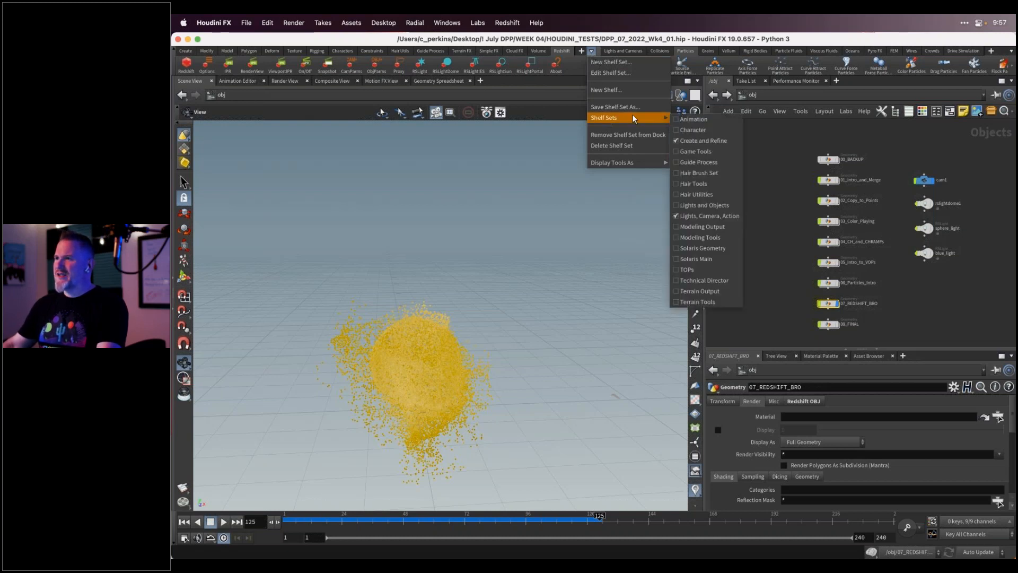
left_click(581, 51)
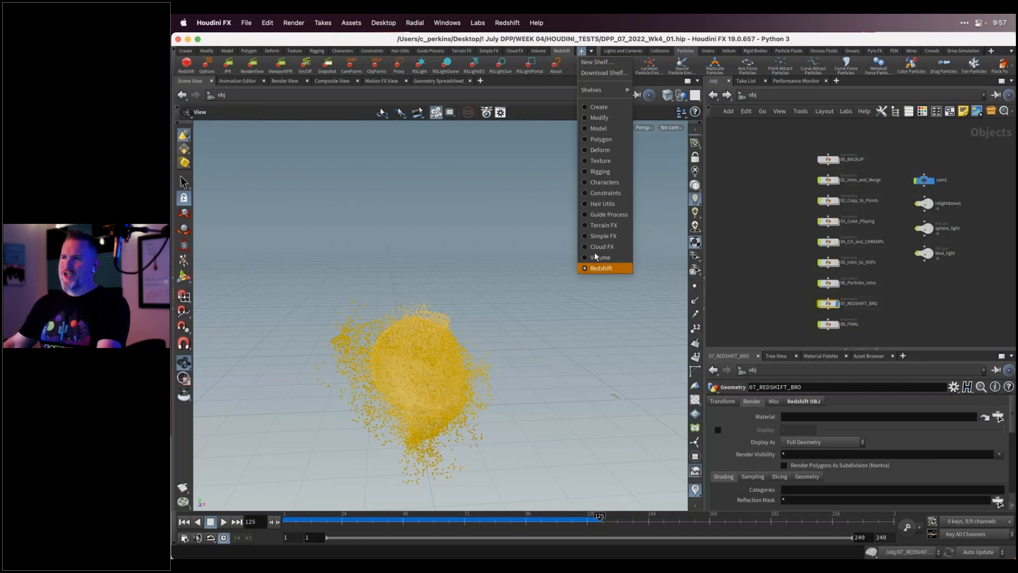
left_click(569, 71)
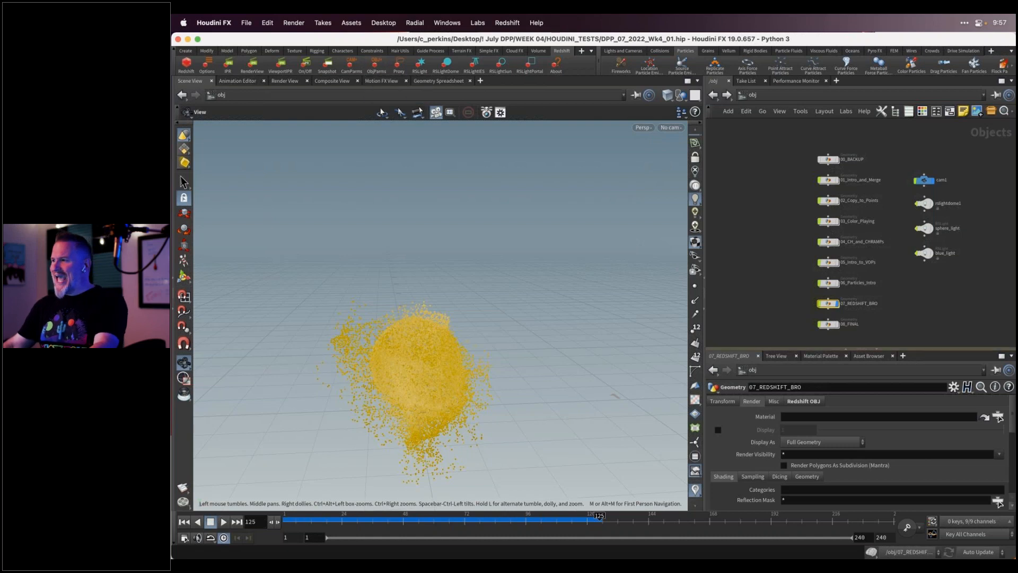
Display the Redshift particle render settings of the 07_REDSHIFT_BRO object
left_click(807, 403)
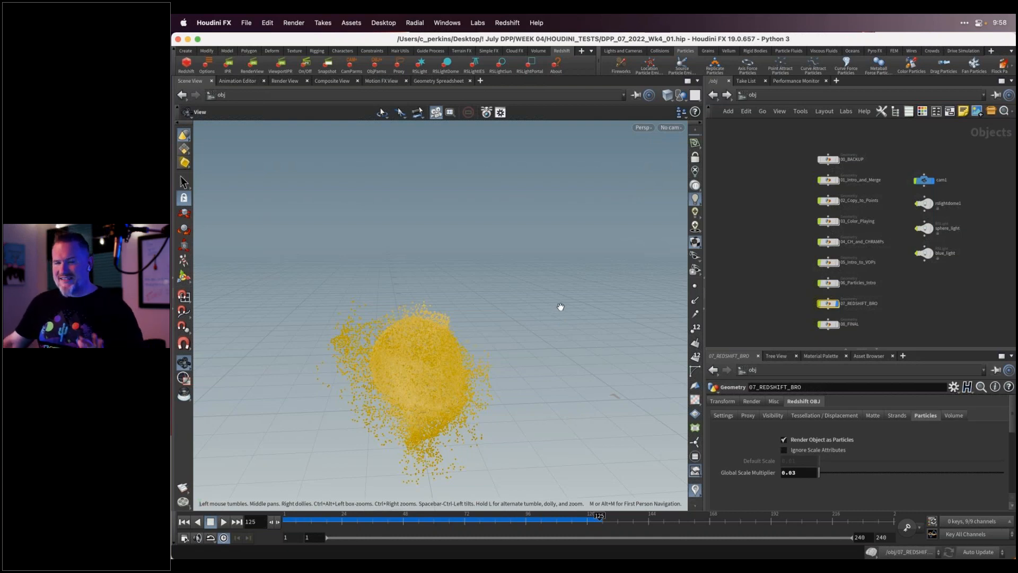
Split the viewport pane top/bottom, turn the new lower pane into a Redshift RenderView and start its interactive render
left_click(697, 81)
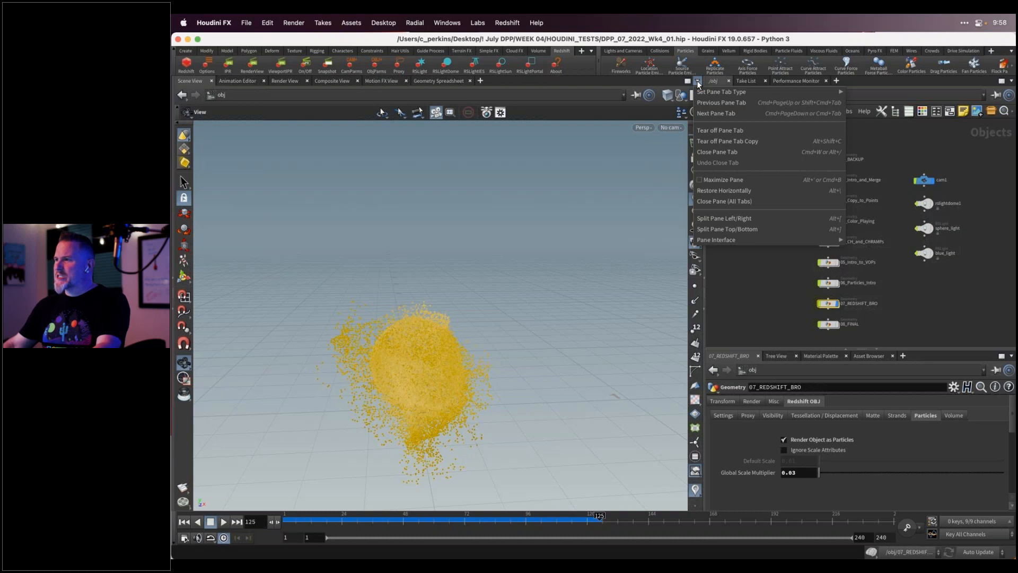
left_click(734, 228)
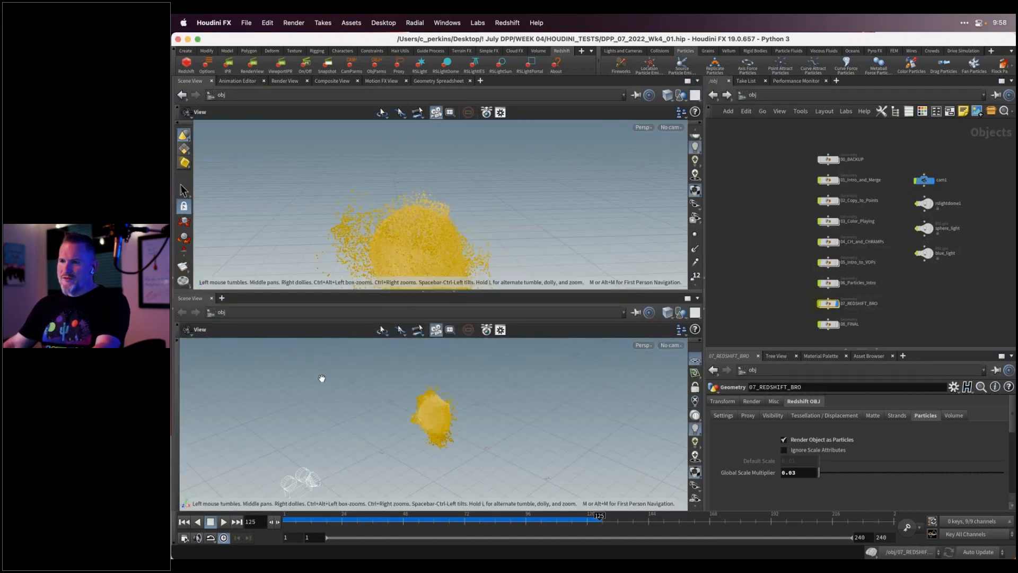
right_click(189, 297)
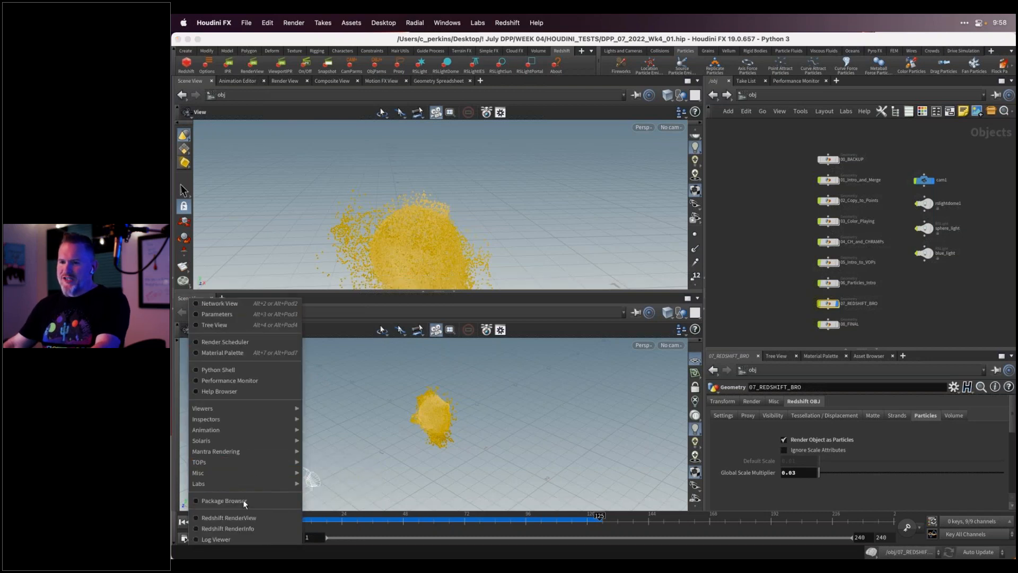
left_click(244, 515)
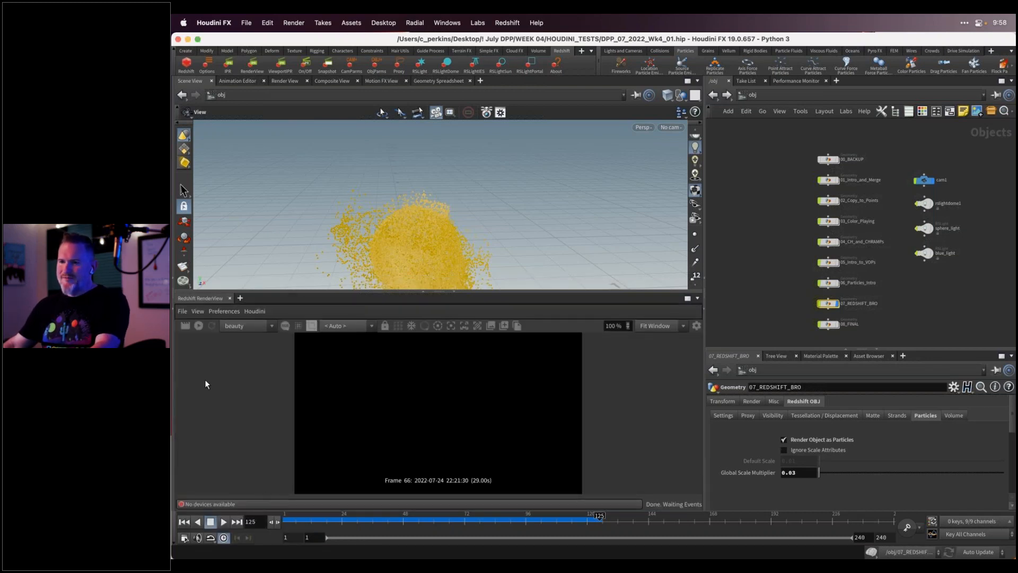
left_click(199, 328)
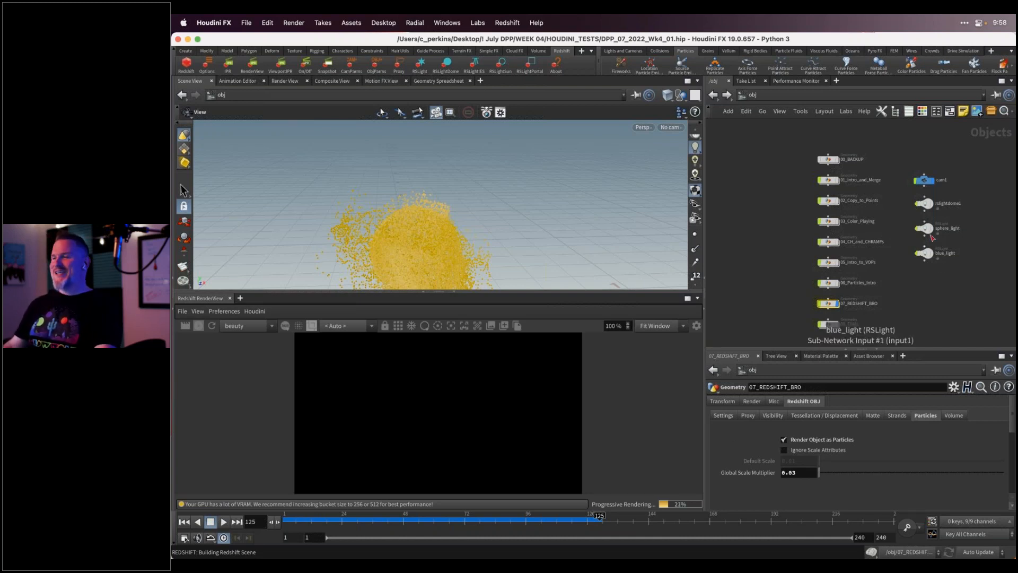
Turn on the rslightdome1, sphere_light and blue_light lights and enlarge the RenderView pane
left_click(927, 205)
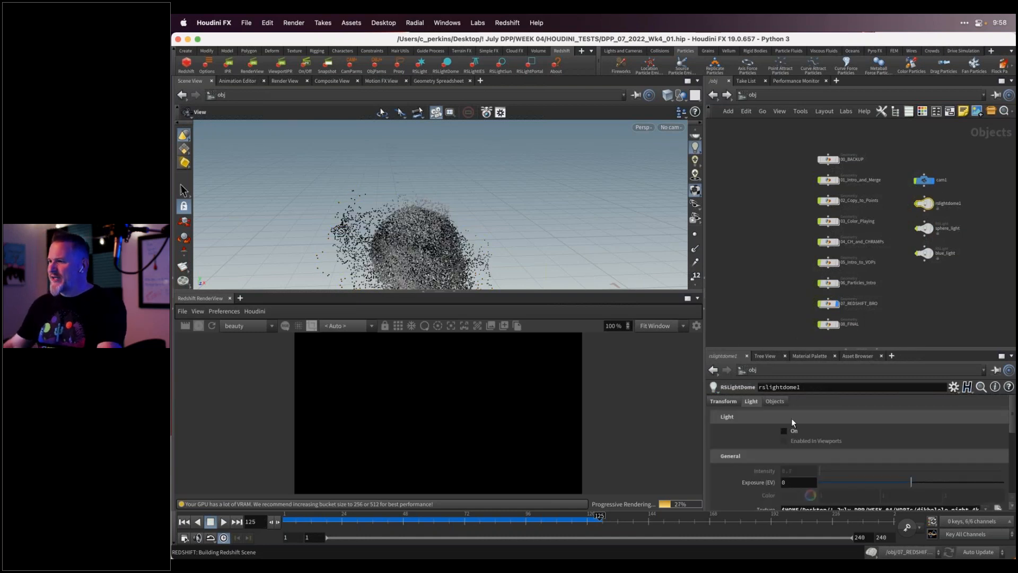
left_click(924, 228)
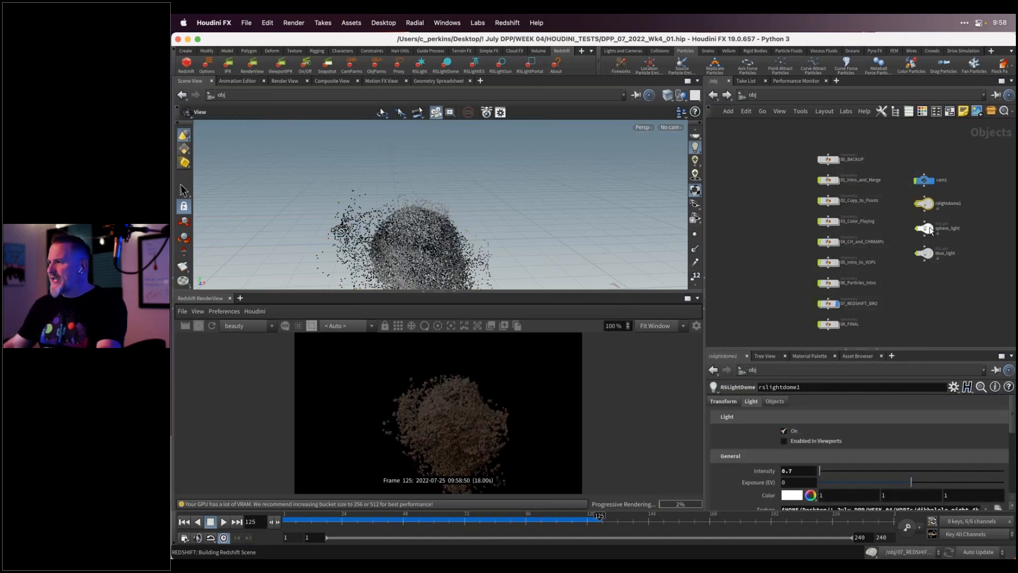
left_click(784, 430)
left_click(924, 253)
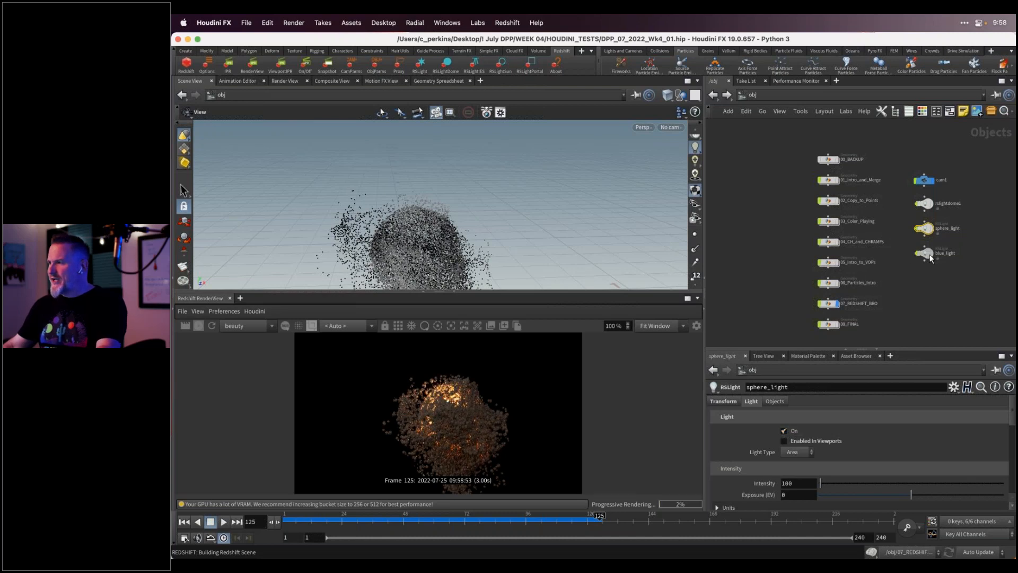
left_click(784, 430)
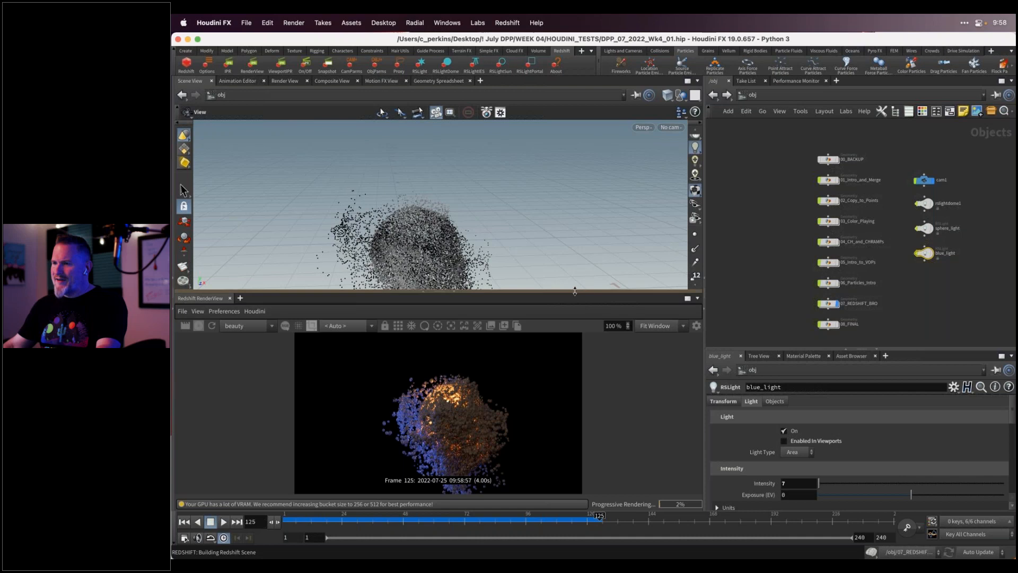
left_click_drag(574, 292, 591, 253)
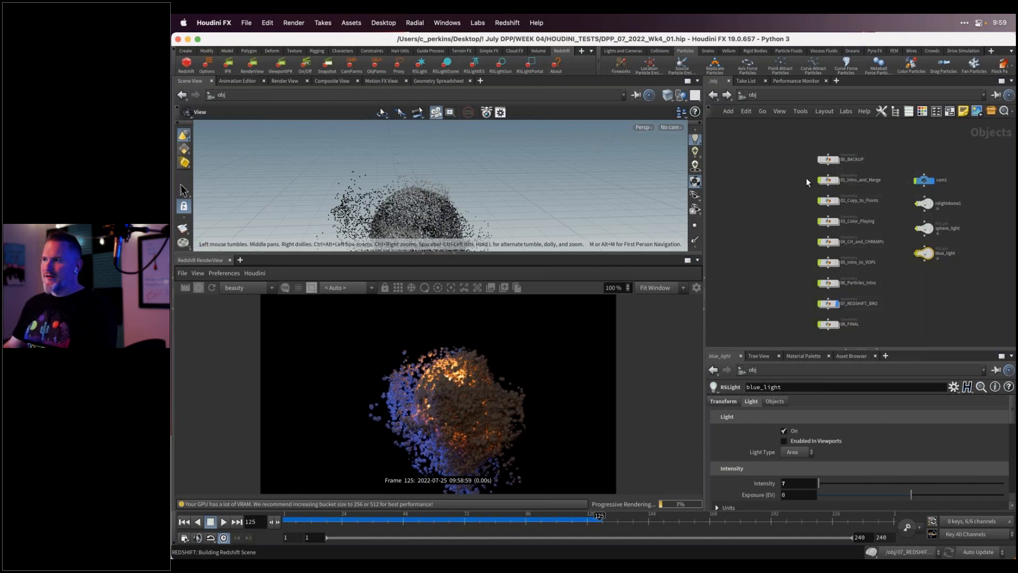
Examine the intensity, HDRI texture and remaining light settings of rslightdome1
left_click(925, 204)
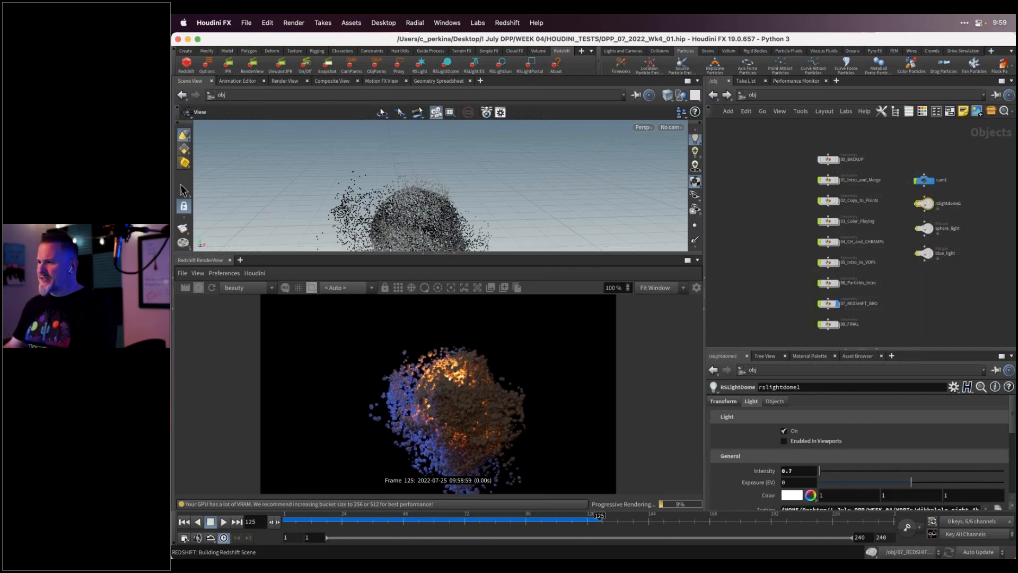
scroll(745, 445, "down", 3)
scroll(746, 447, "down", 5)
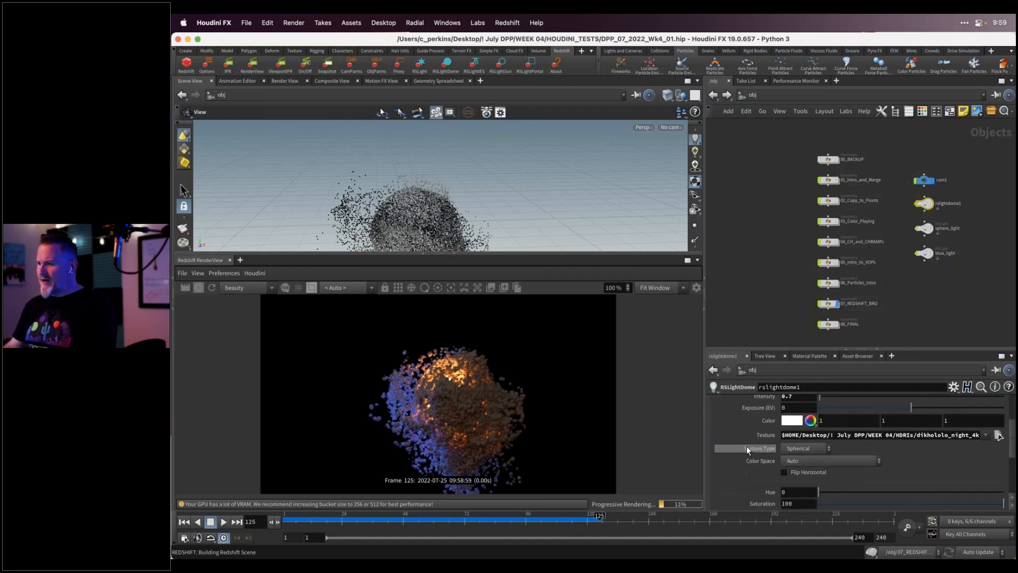
scroll(748, 449, "up", 3)
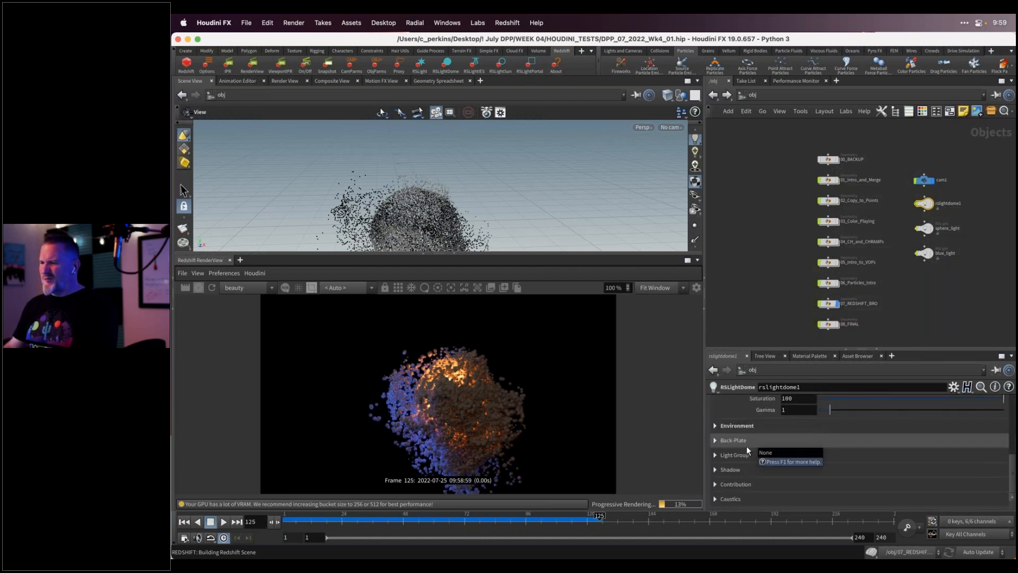
scroll(747, 447, "up", 5)
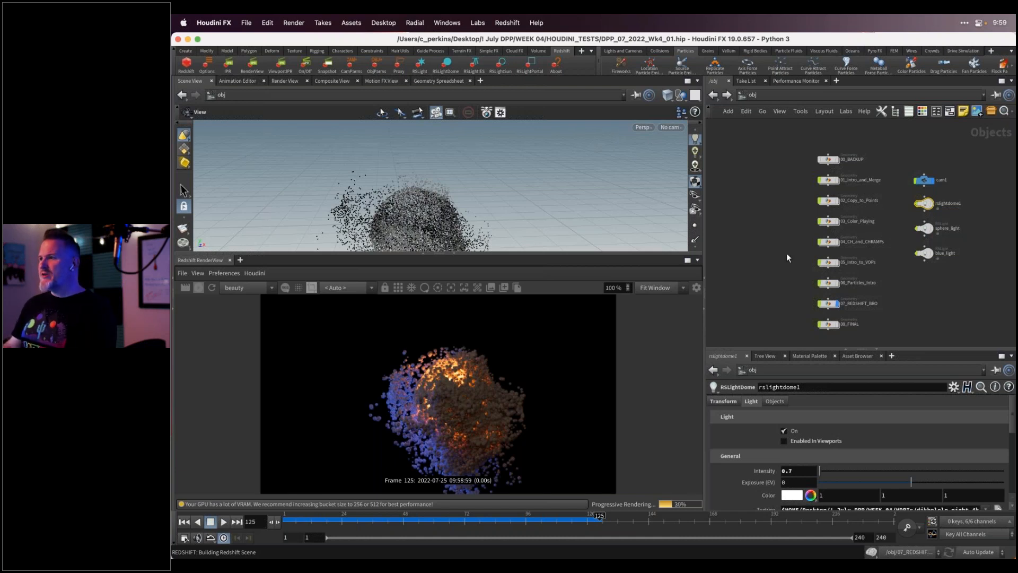
Switch the network editor from the obj context to the mat context
left_click(760, 94)
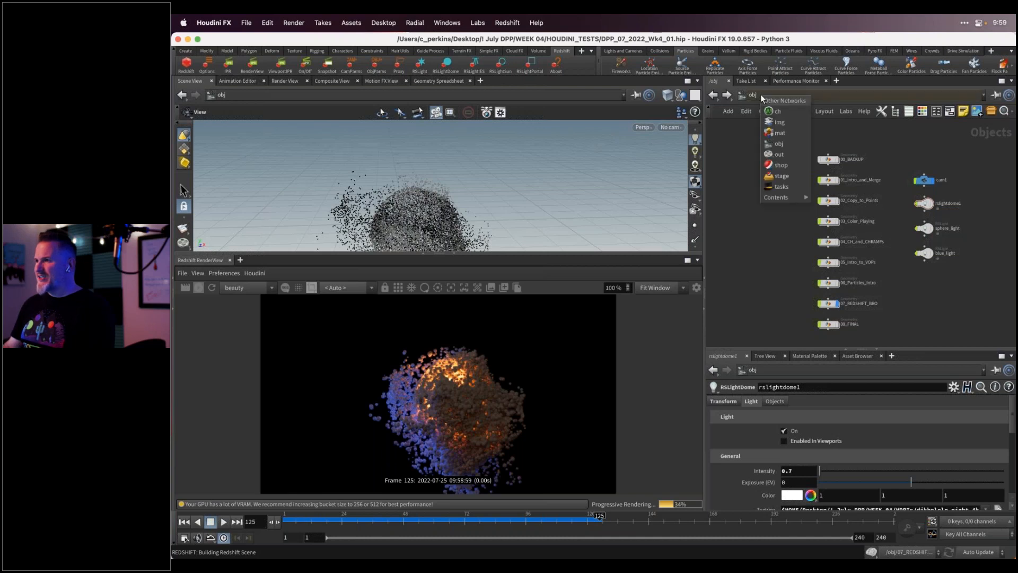
left_click(786, 133)
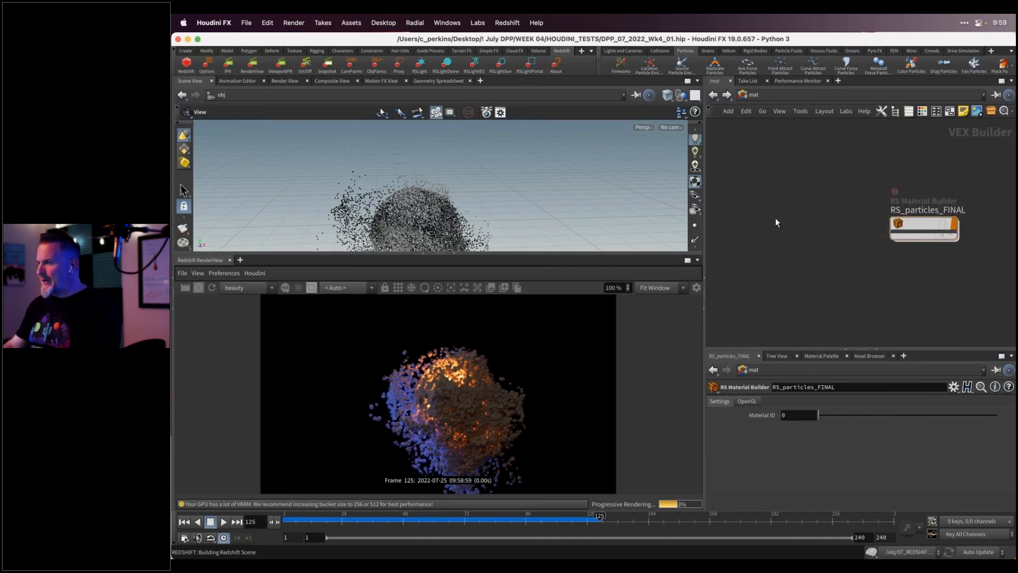
key("Tab")
type("red")
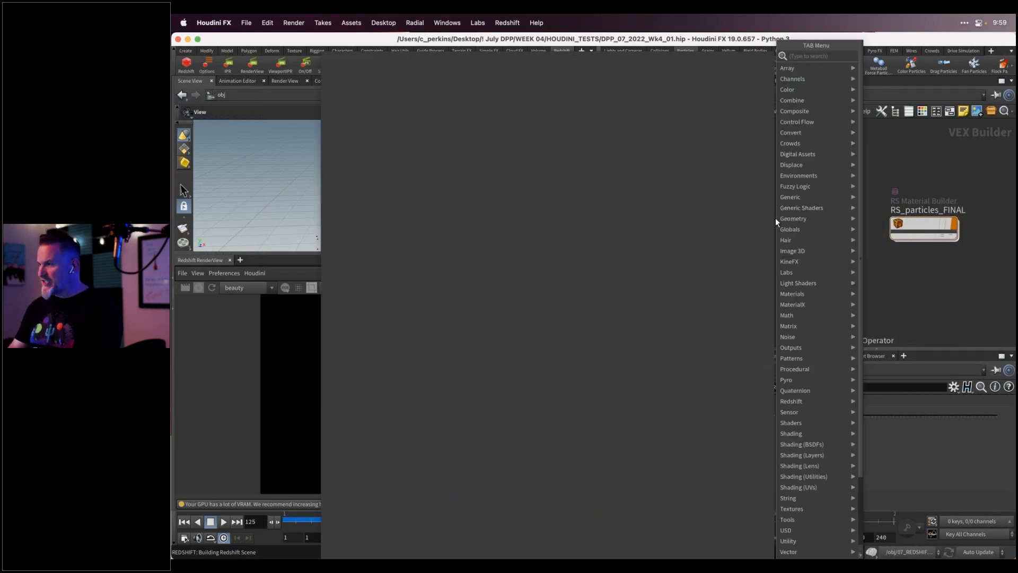
key("BackSpace")
key("BackSpace")
key("BackSpace")
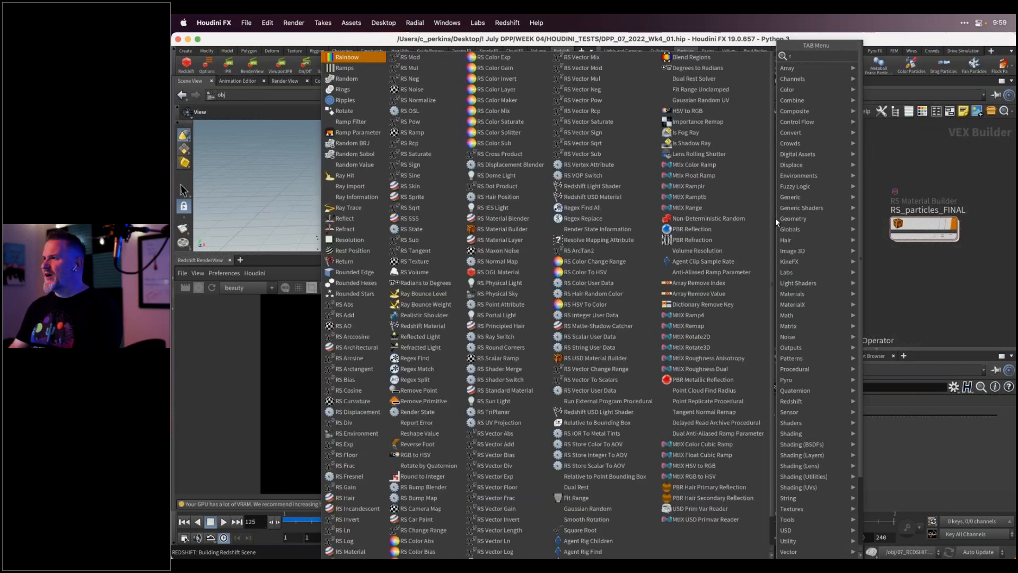
type("rs")
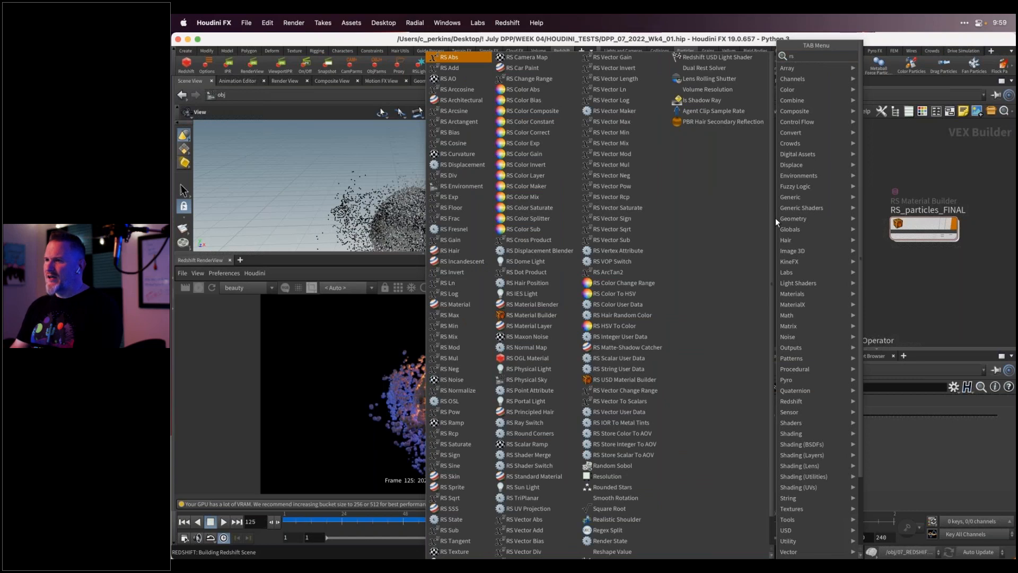
type(" st")
key("Down")
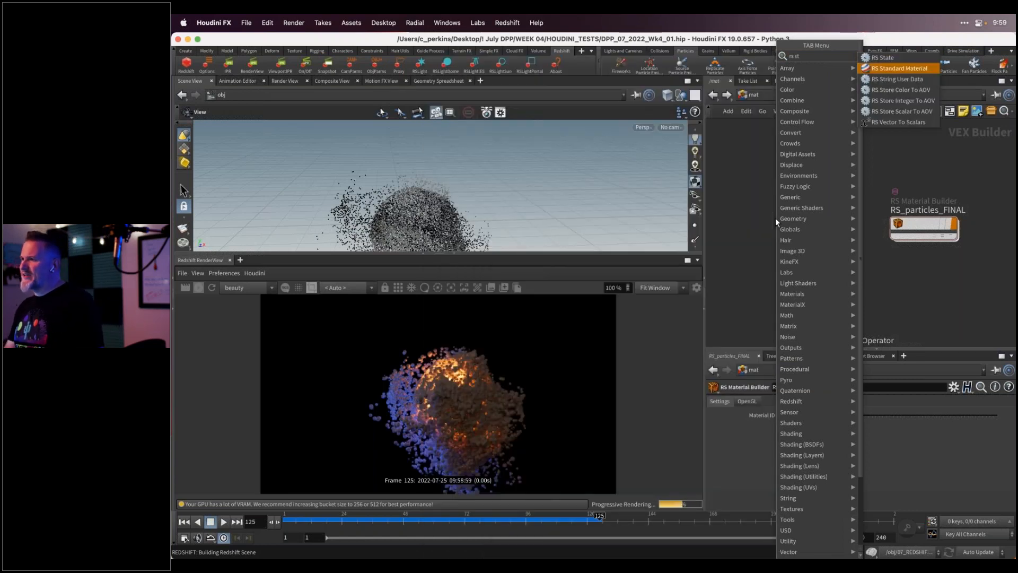
key("Return")
left_click_drag(775, 218, 817, 167)
left_click(764, 197)
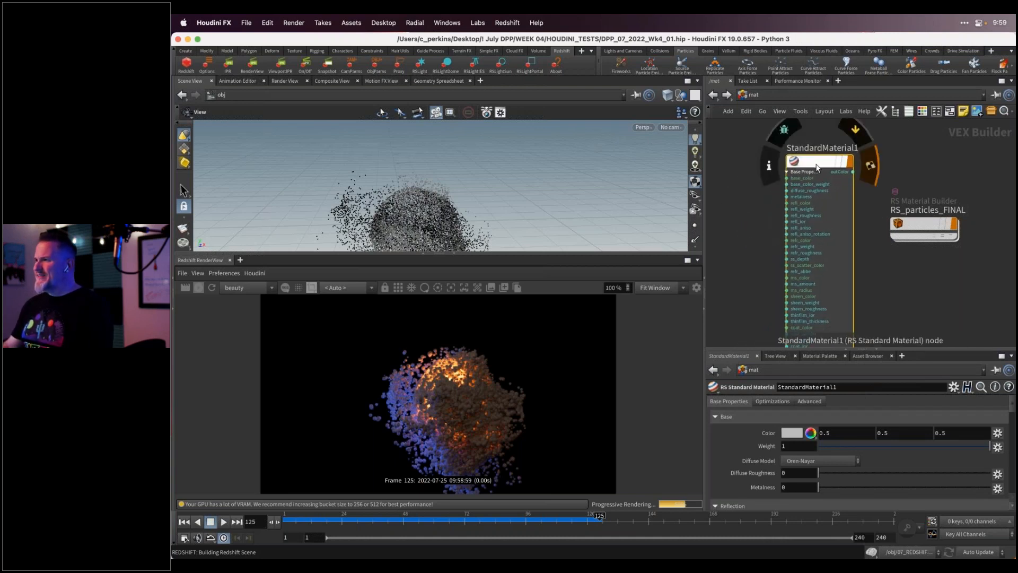
key("Delete")
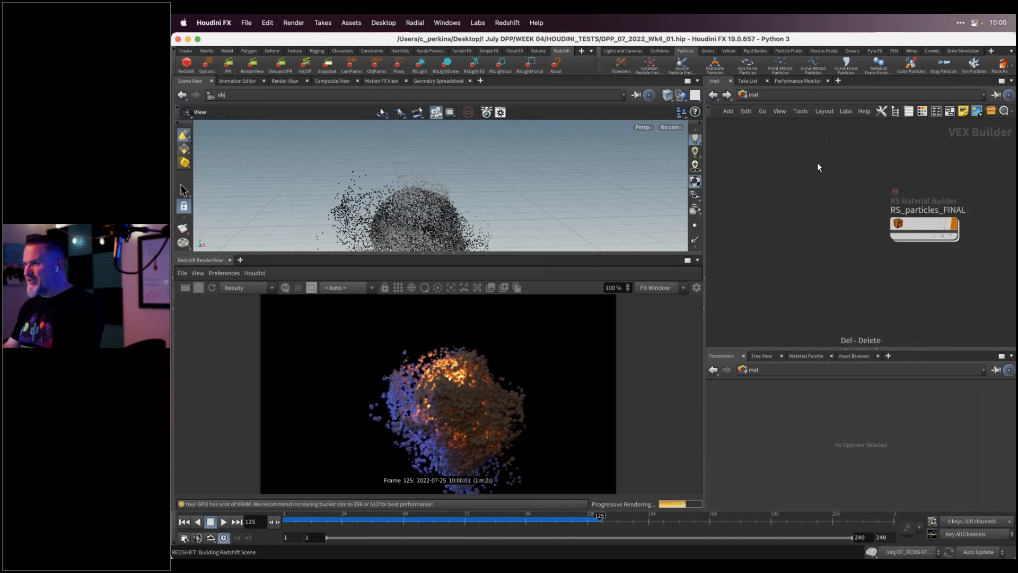
Add an RS Material Builder to the mat network and place it beside RS_particles_FINAL
key("Tab")
type("rs")
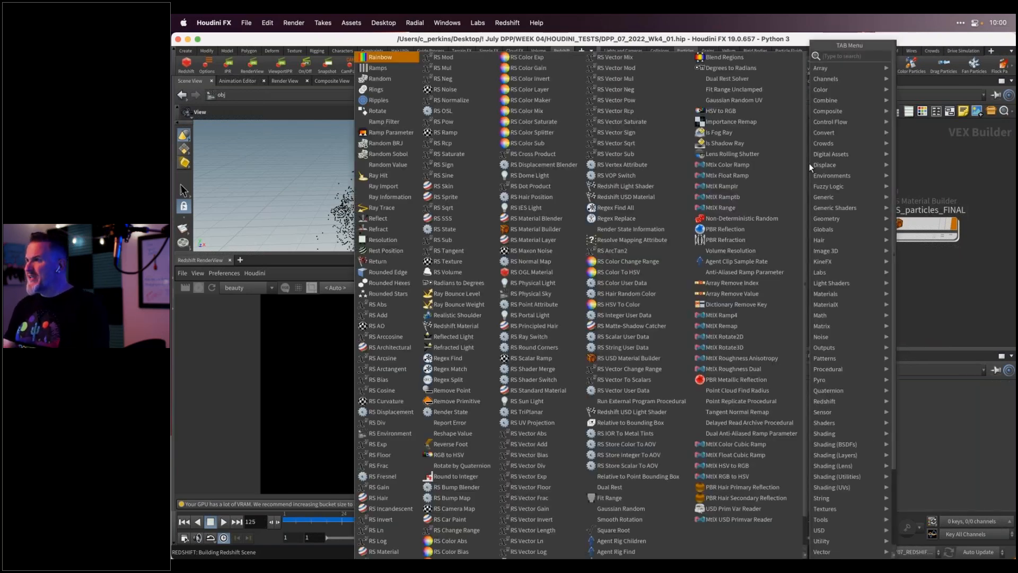
type(" mater")
key("Down")
key("Down")
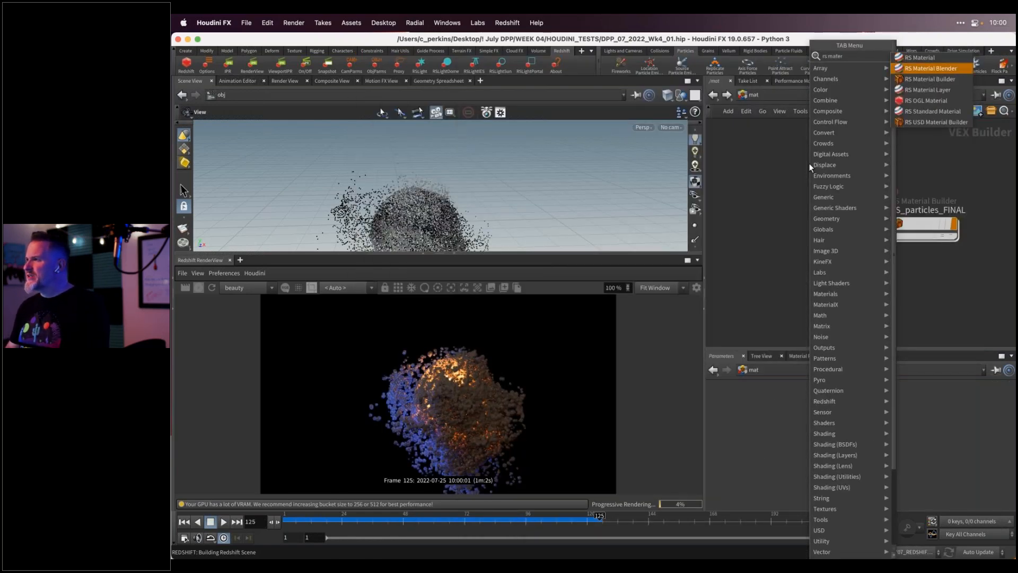
key("Return")
left_click(810, 165)
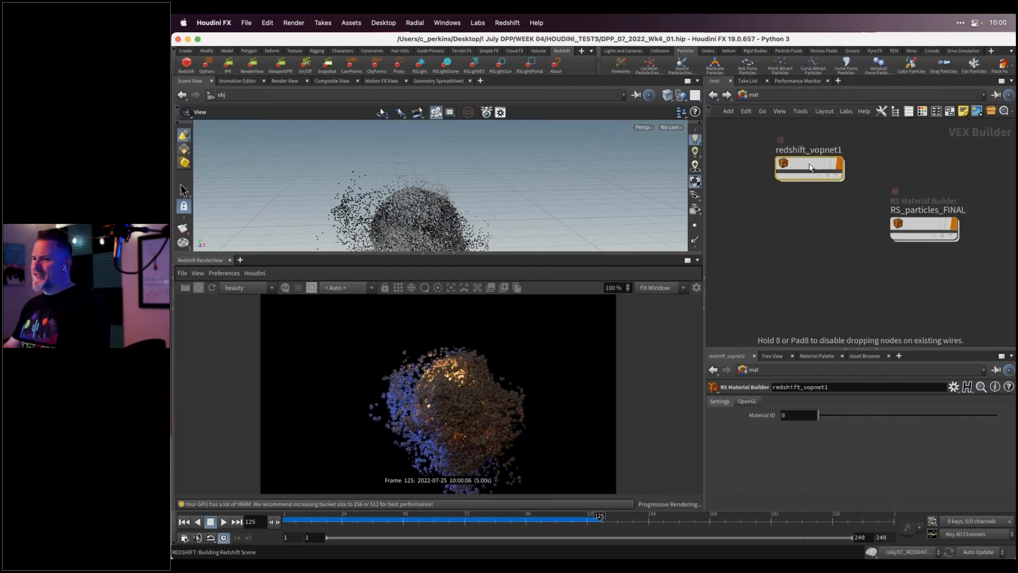
left_click_drag(810, 168, 790, 198)
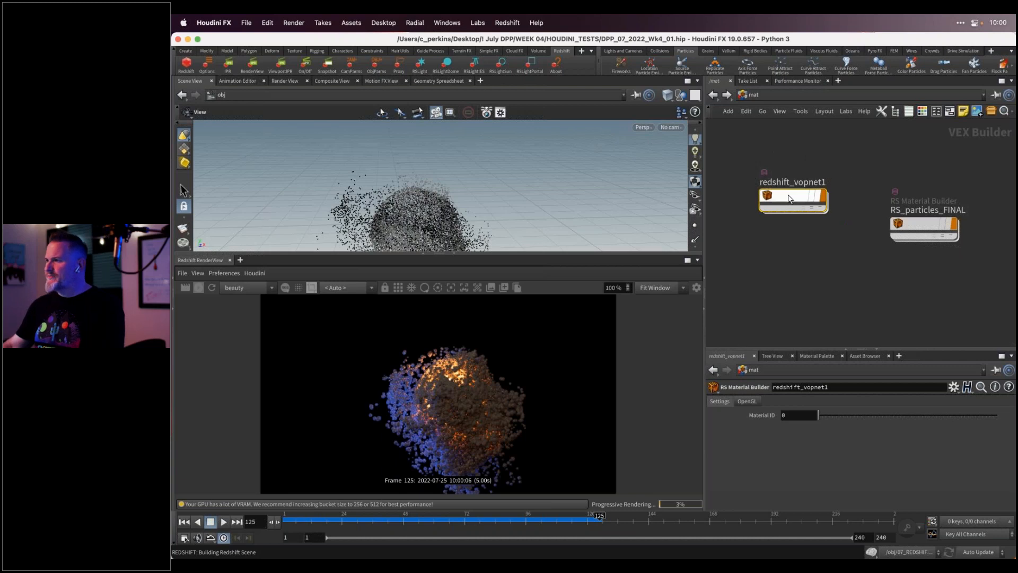
Enter the new material builder, spread out its two nodes and expand the Base Properties inputs of StandardMaterial1
double_click(790, 198)
left_click_drag(806, 203, 796, 194)
left_click_drag(903, 220, 942, 179)
left_click_drag(815, 193, 831, 168)
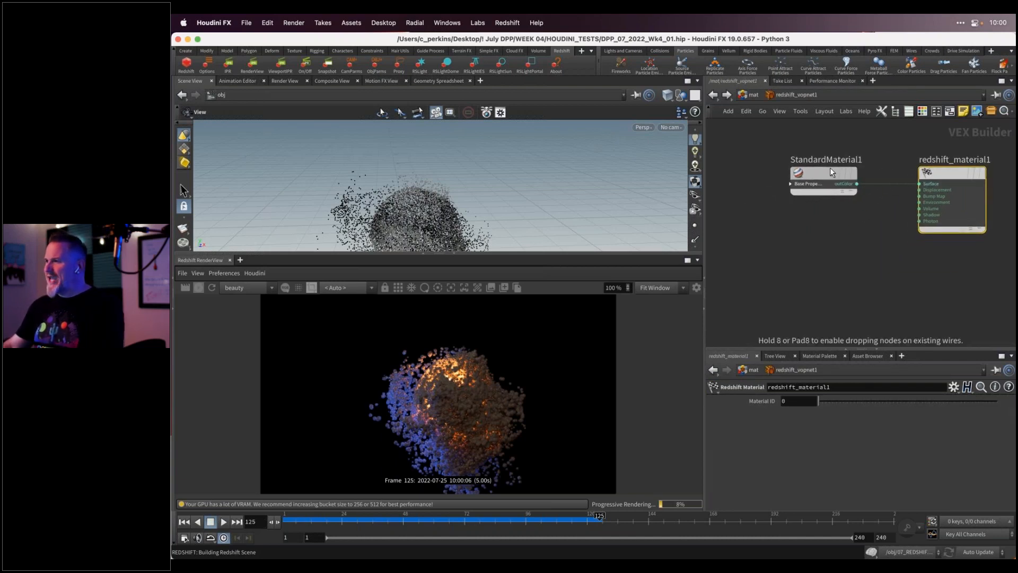
left_click(792, 178)
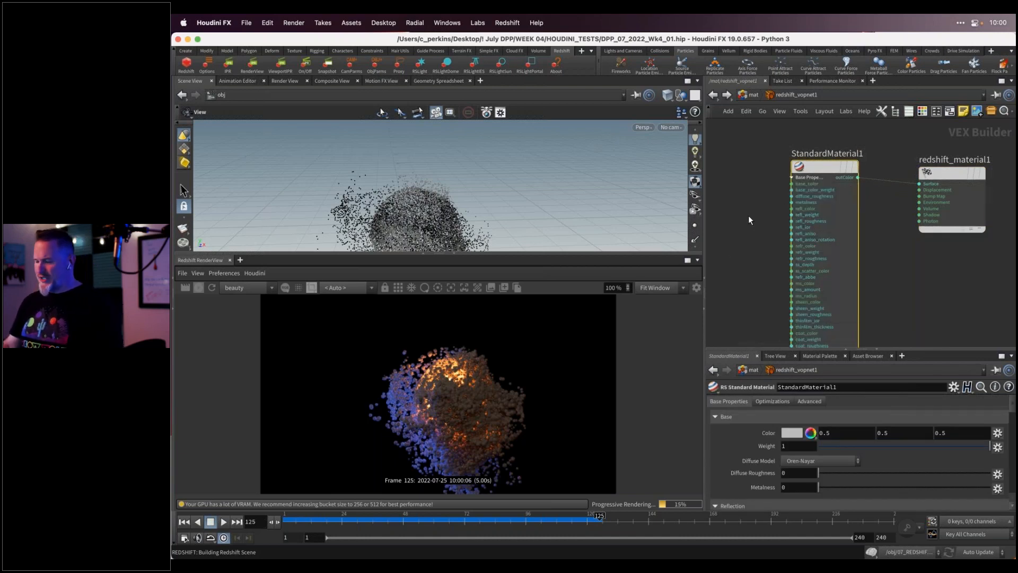
Add an RS Maxon Noise node and place it in front of StandardMaterial1
key("Tab")
type("maxon")
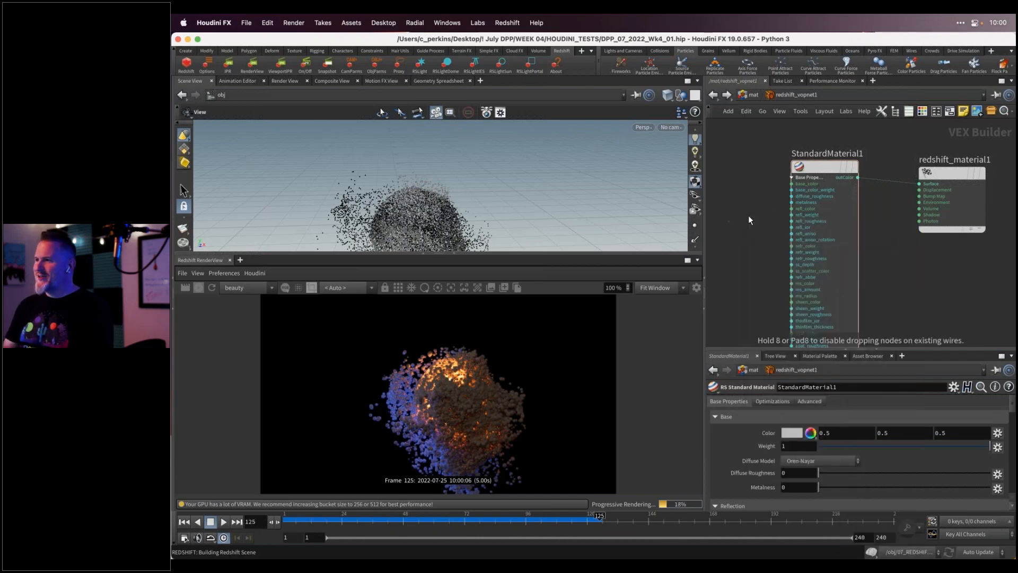
left_click(749, 216)
left_click_drag(748, 215, 742, 185)
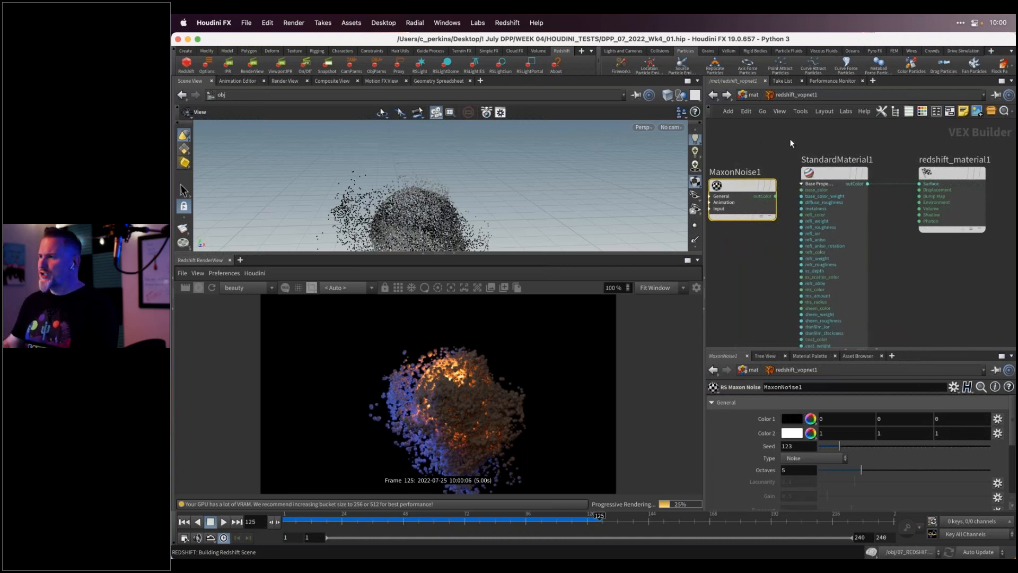
Return to the obj network and display the Render settings of 07_REDSHIFT_BRO with its Material parameter
left_click(753, 96)
left_click(747, 96)
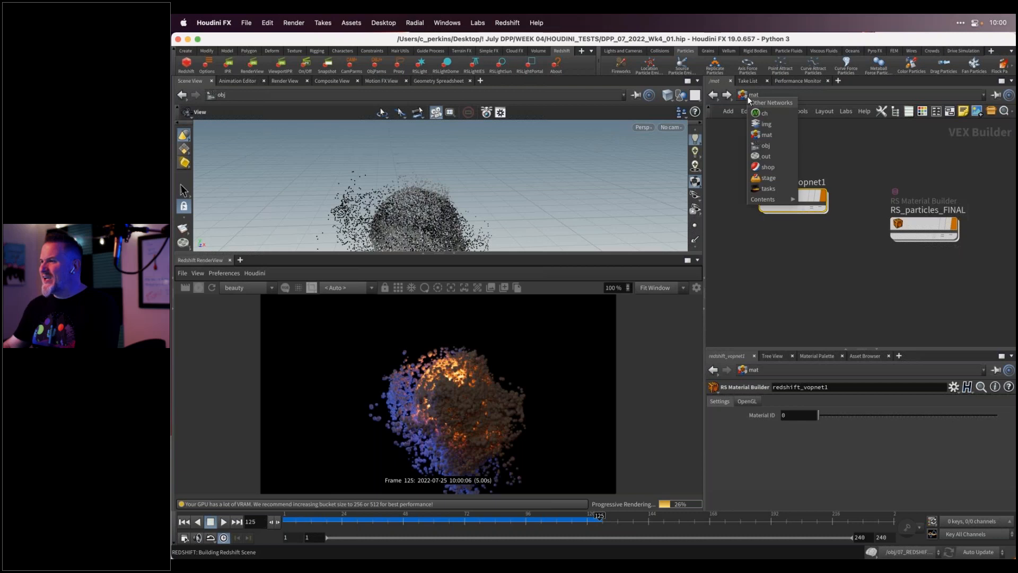
left_click(769, 146)
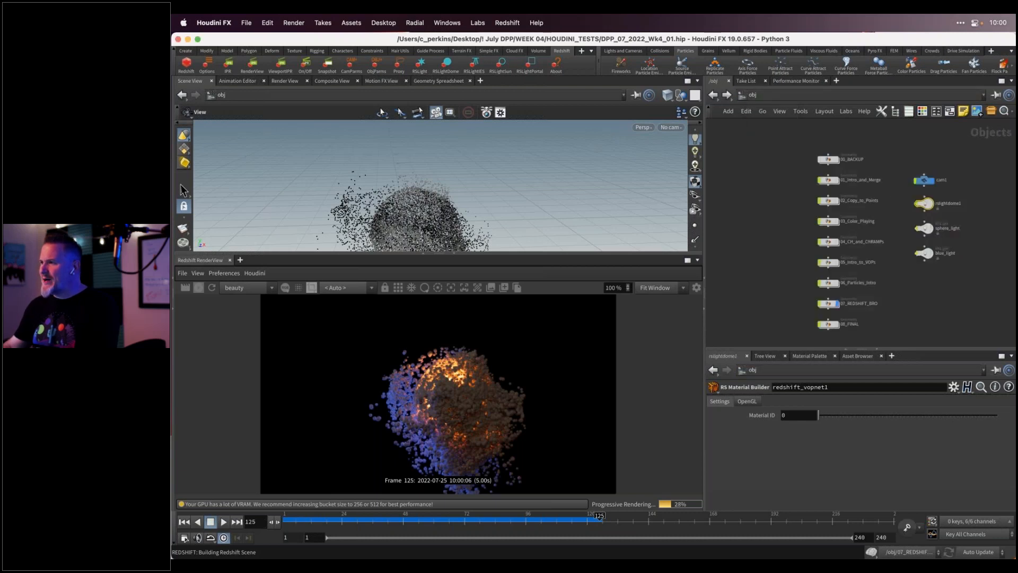
left_click(829, 303)
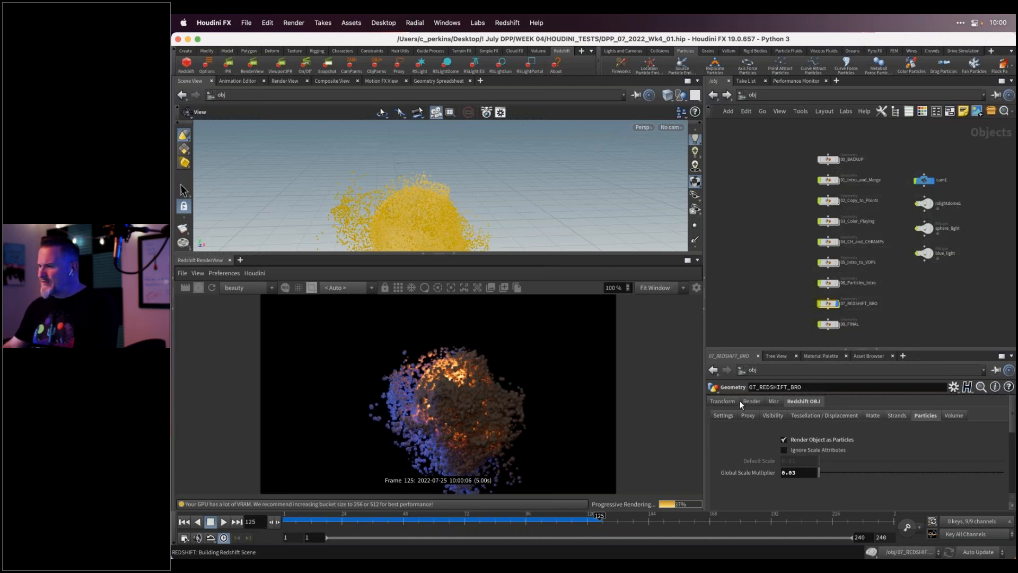
left_click(759, 401)
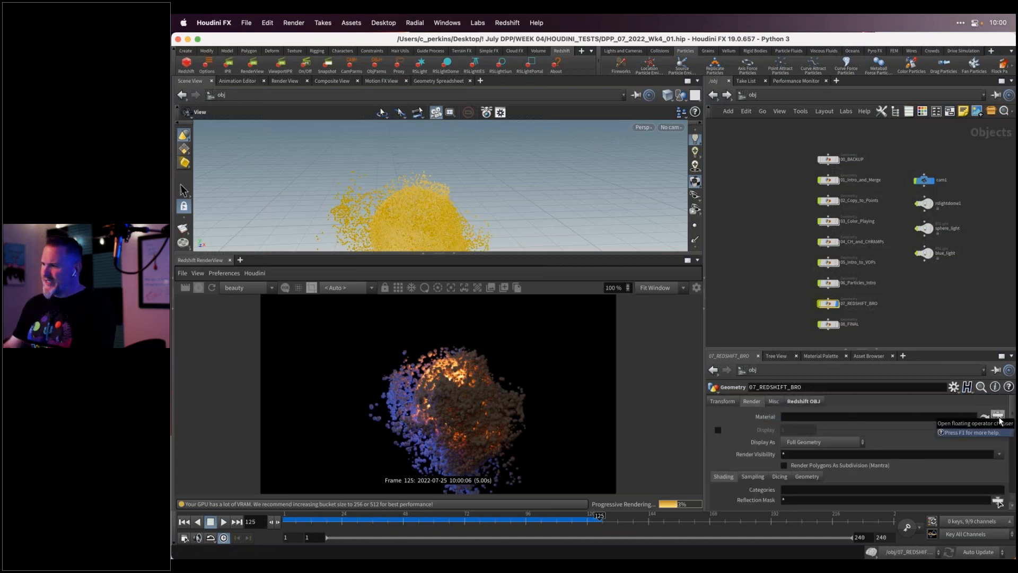
left_click(998, 418)
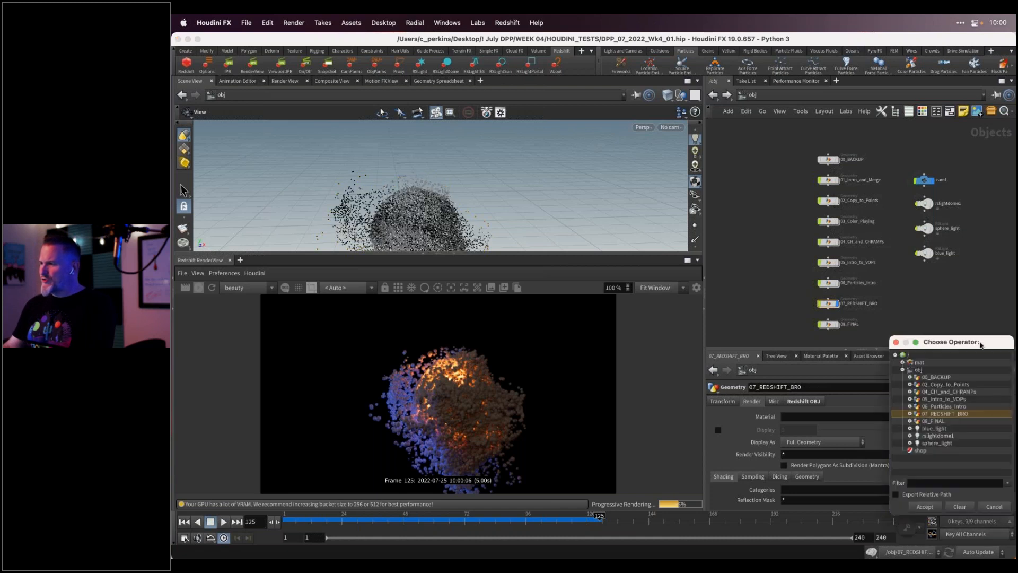
left_click_drag(980, 345, 894, 237)
left_click(816, 255)
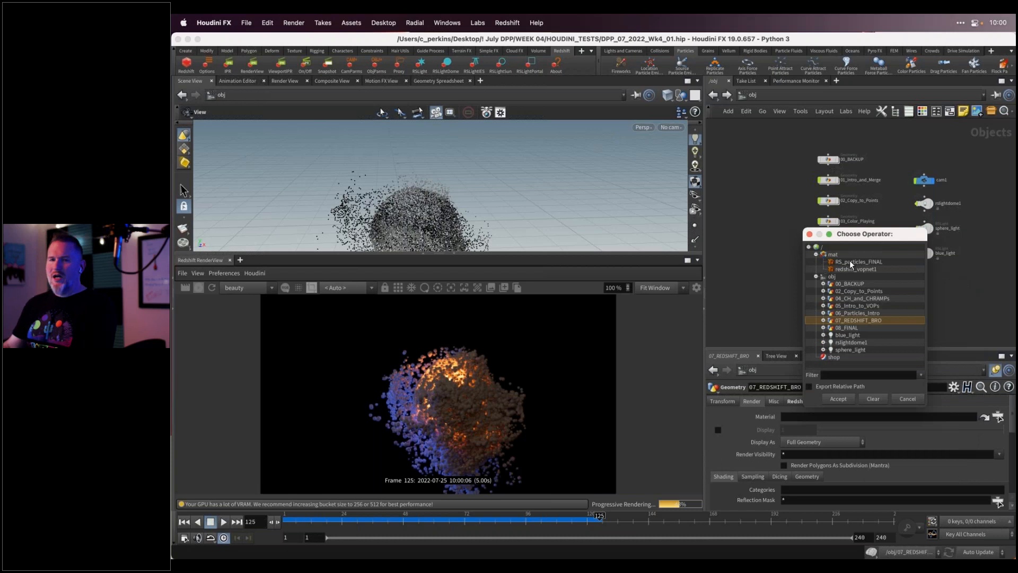
left_click(852, 264)
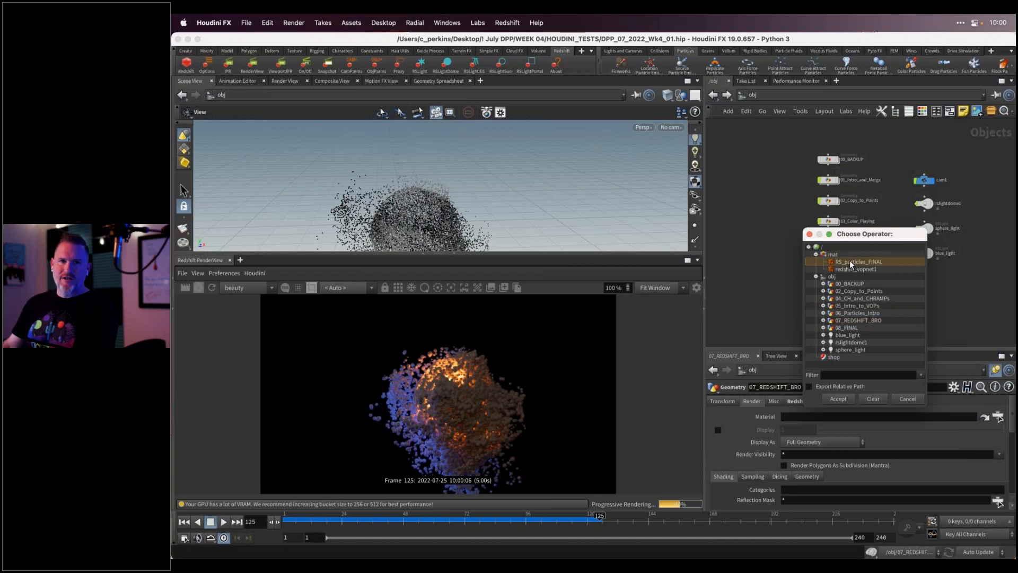
left_click(912, 398)
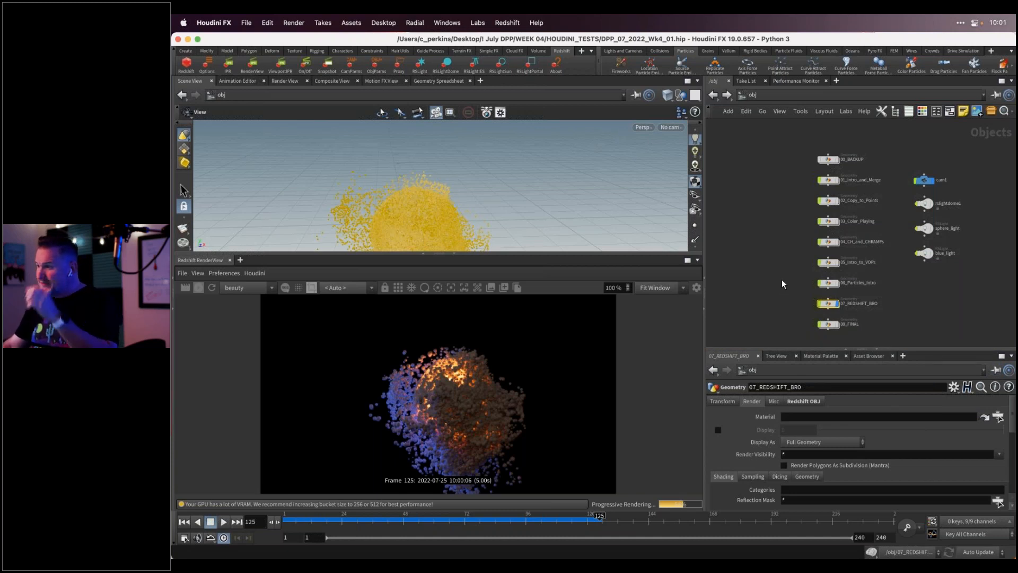
Select the 08_FINAL object, then switch to the Epic Games Launcher and open the Unreal_Particles_01 project
left_click(836, 324)
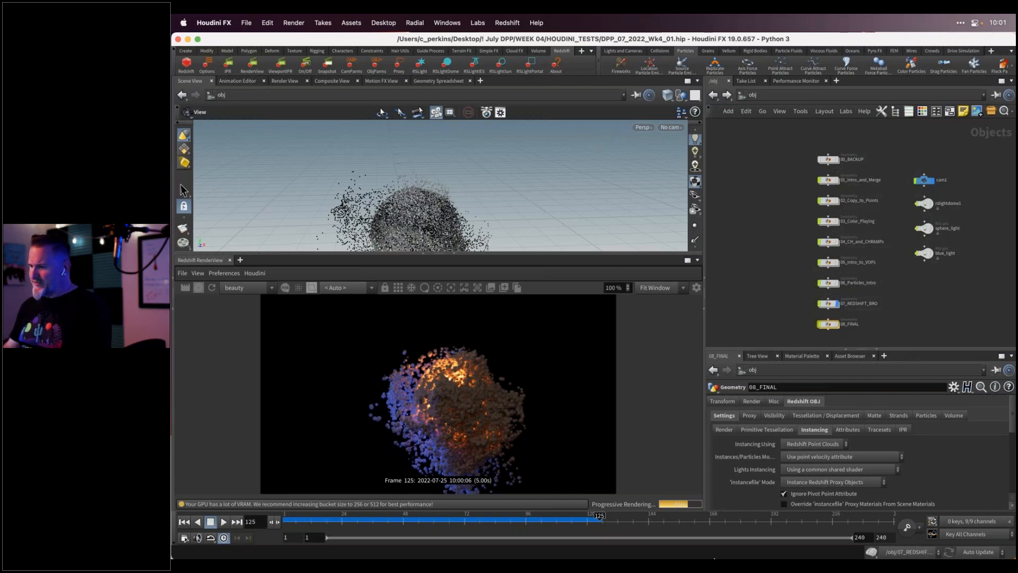
mouse_move(714, 556)
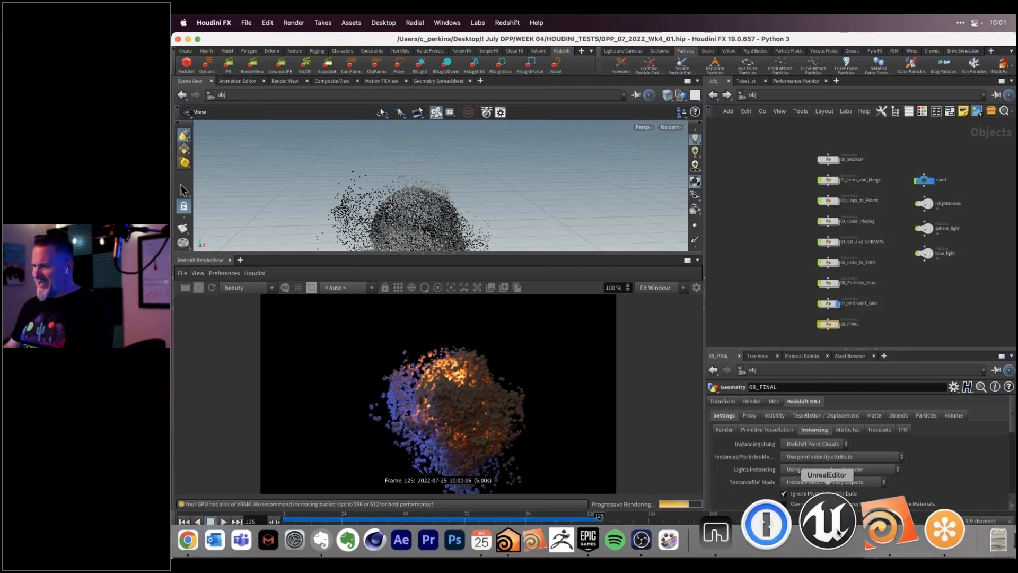
left_click(659, 525)
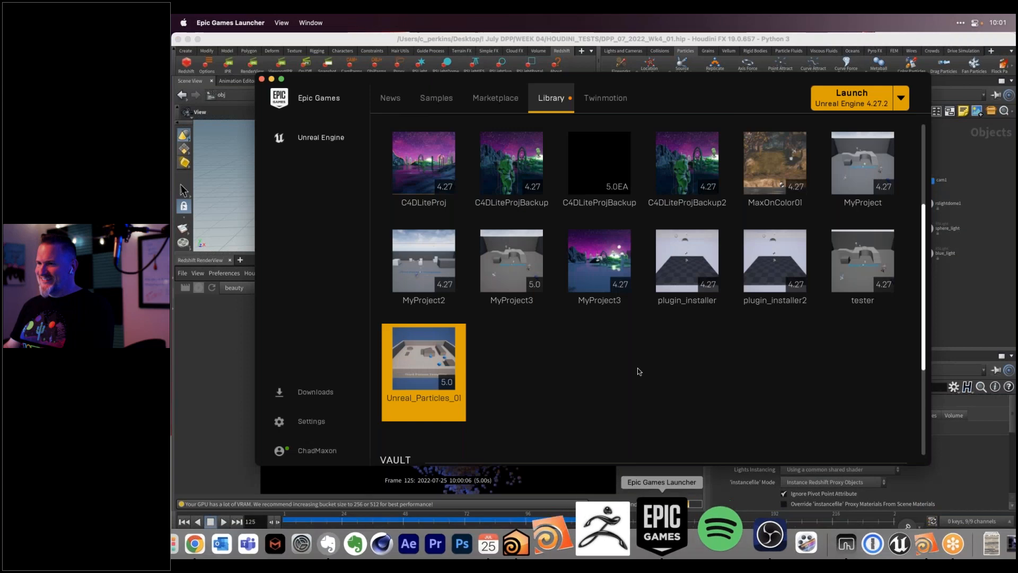
double_click(431, 347)
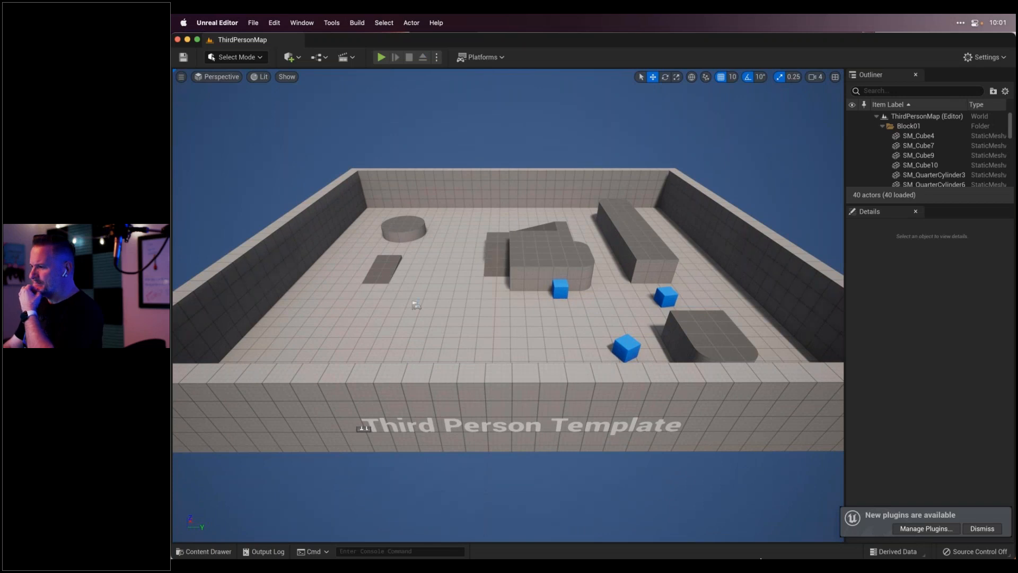
Switch back to Houdini and examine the VEX code of attribwrangle2 inside 07_REDSHIFT_BRO
mouse_move(760, 558)
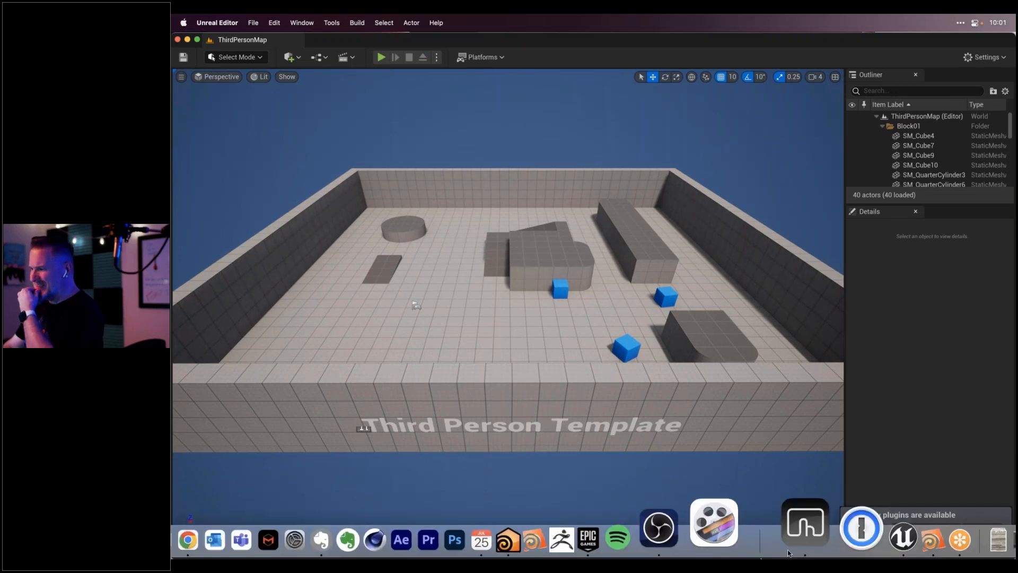
left_click(854, 532)
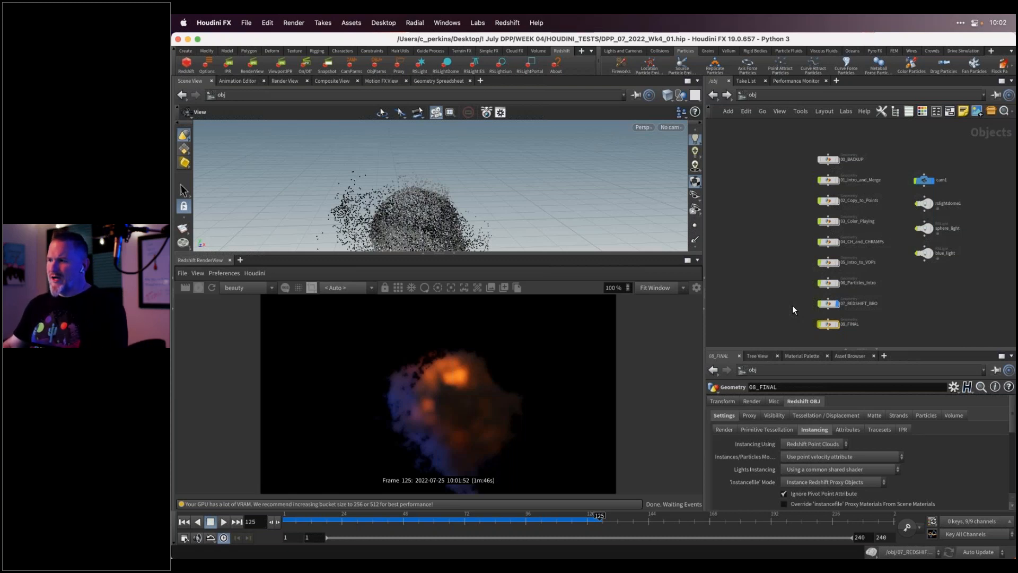
double_click(832, 303)
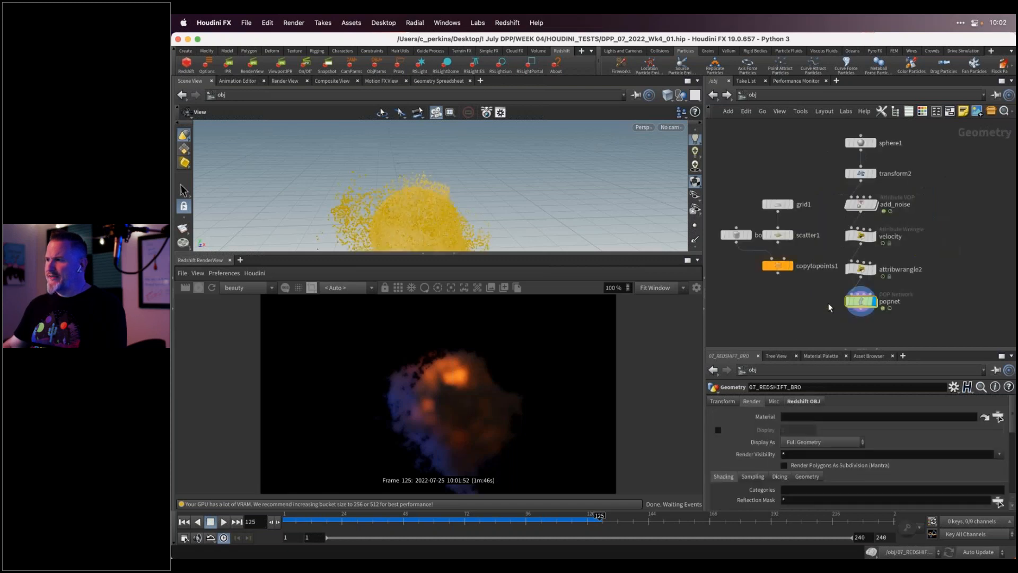
left_click(861, 269)
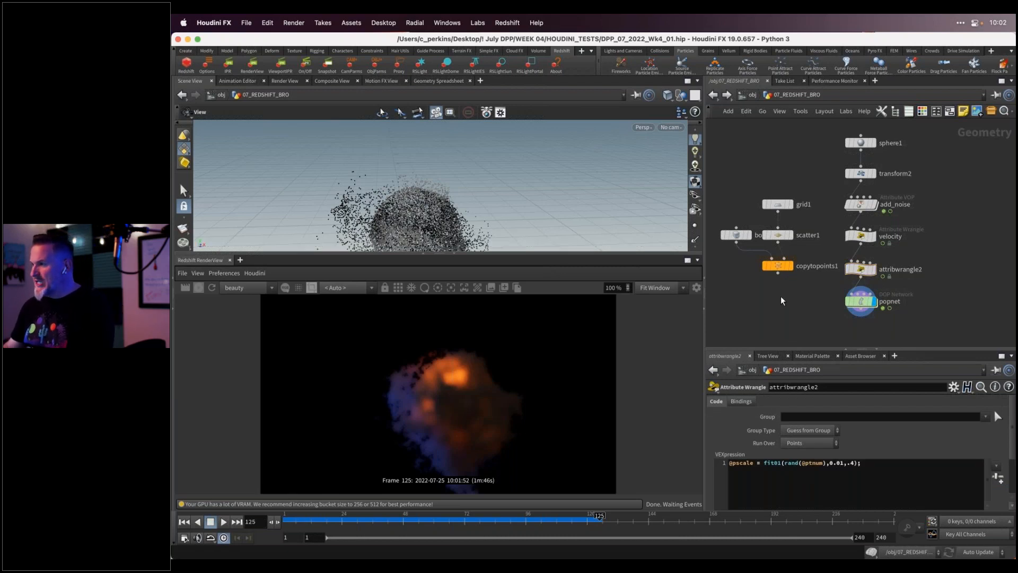
Open the 06_Particles_Intro object and change the VEXpression of attribwrangle1 to @v = @N;
key("u")
double_click(830, 285)
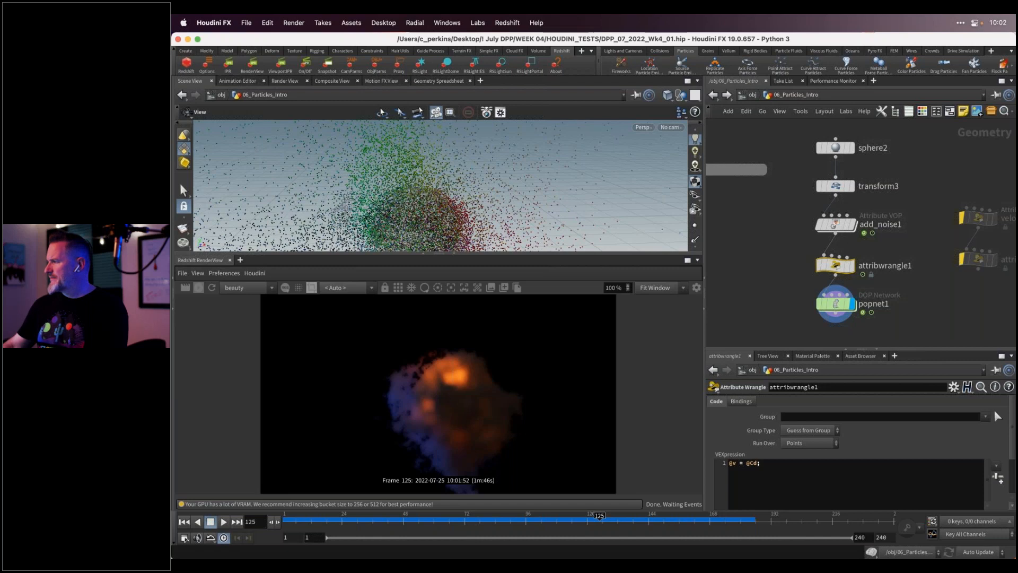
key("super+Tab")
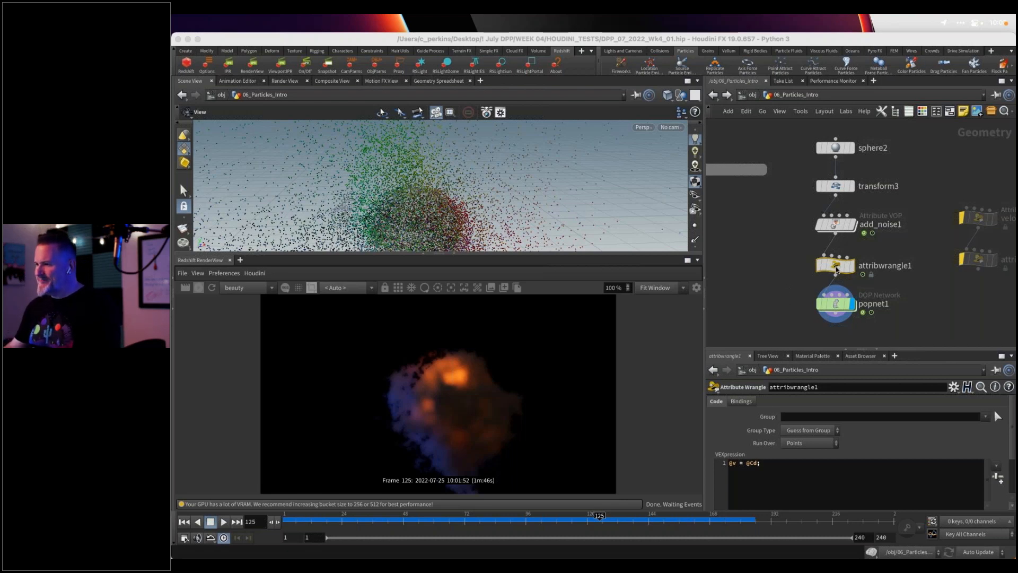
left_click(756, 462)
key("BackSpace")
key("BackSpace")
type("N")
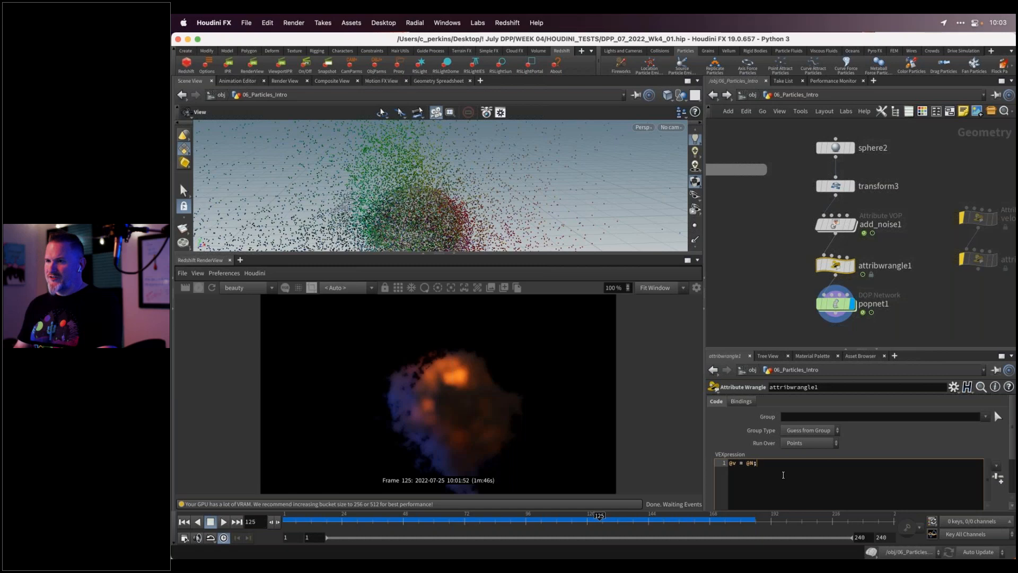
Apply the attribwrangle1 code, then switch to Unreal Editor and open the project's Particles content folder
key("ctrl+Return")
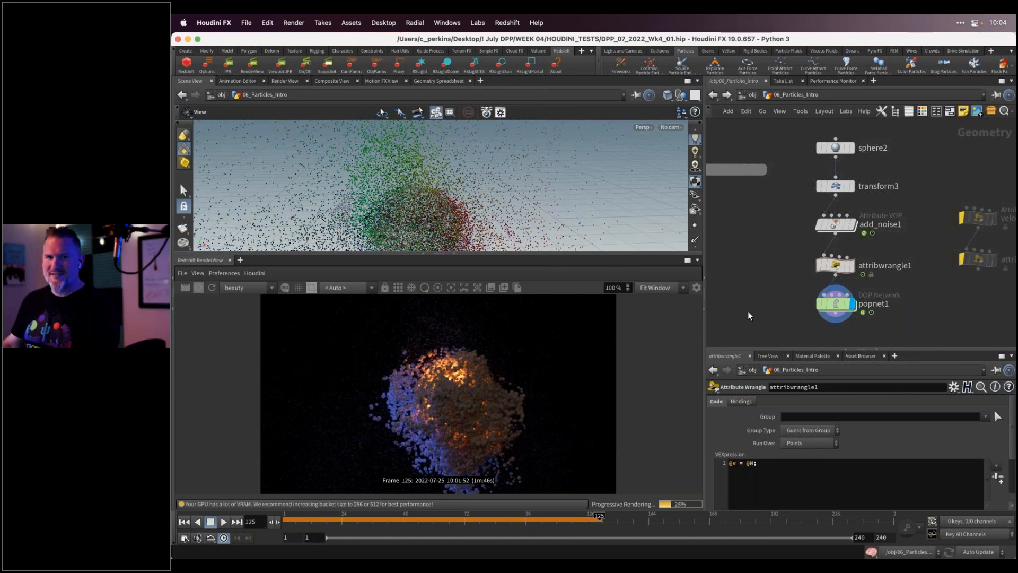
mouse_move(785, 554)
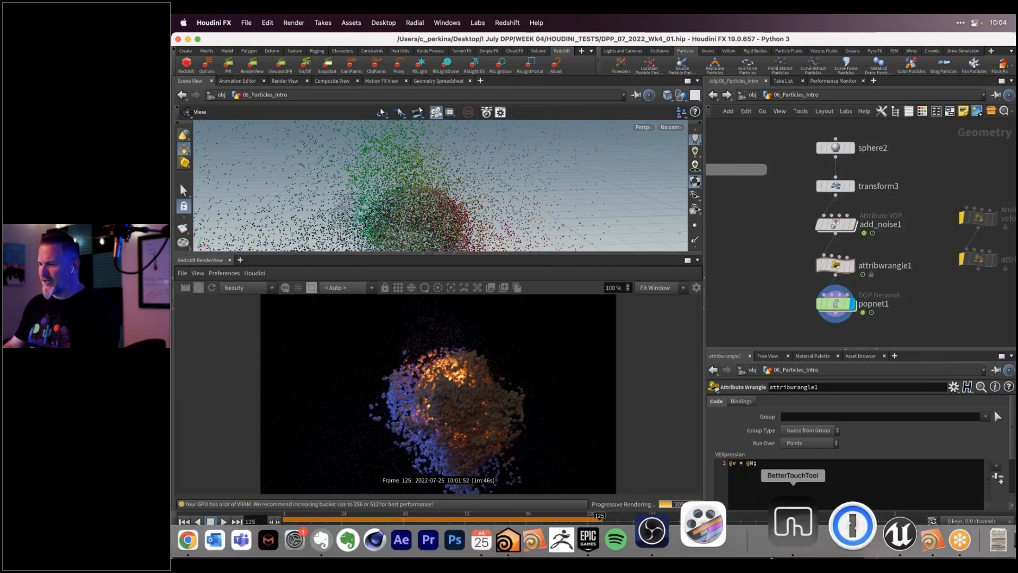
left_click(826, 539)
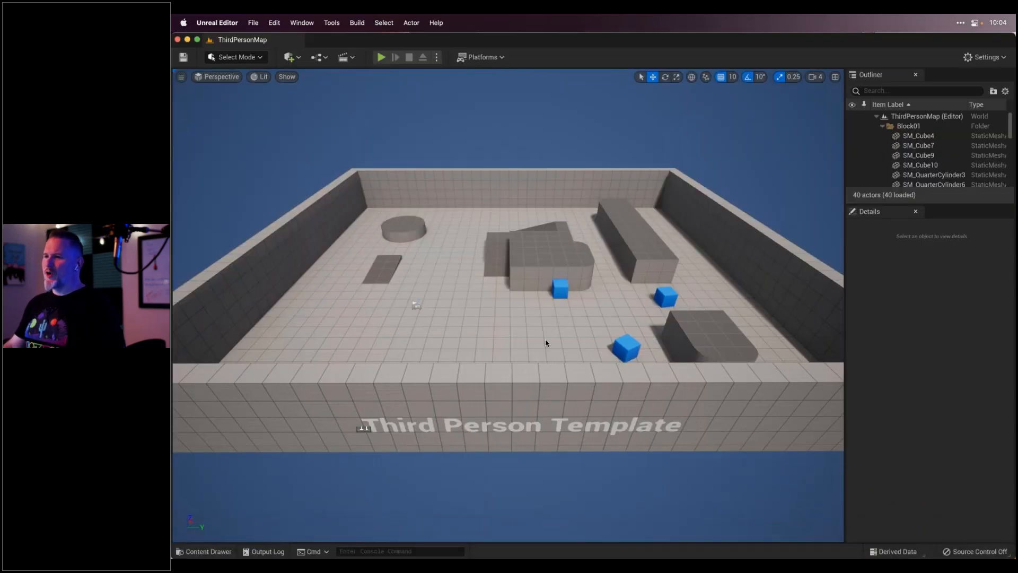
left_click_drag(458, 293, 432, 309, "alt")
middle_click_drag(413, 318, 412, 318, "alt")
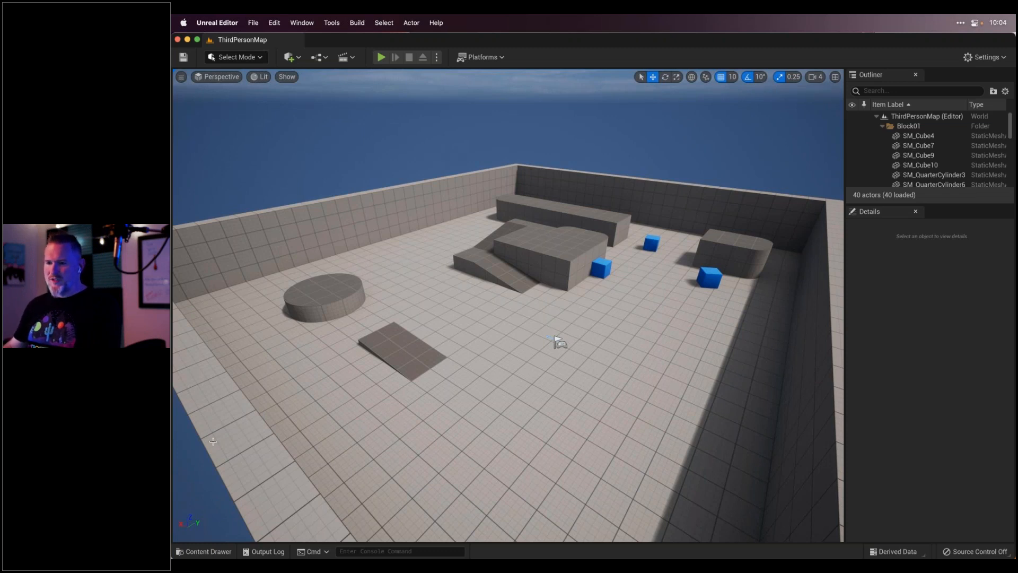
left_click(208, 551)
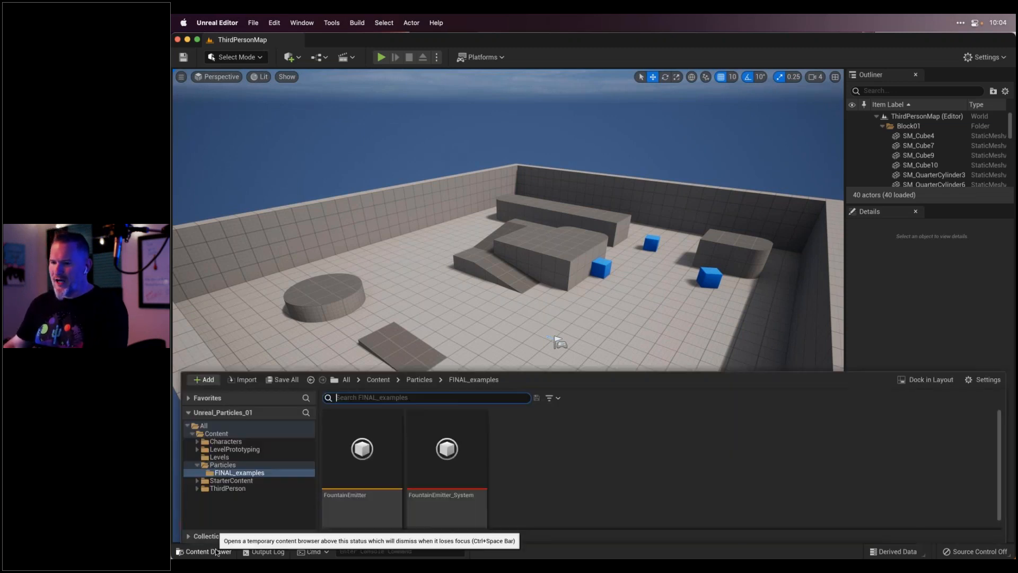
left_click(219, 464)
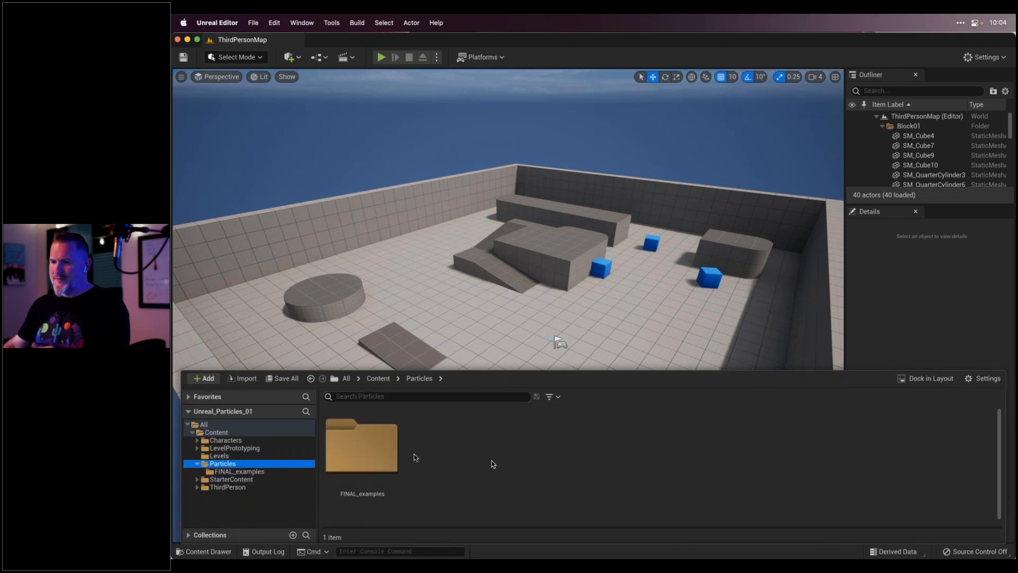
Create a new Niagara Emitter in the Particles folder from the Fountain template
left_click(204, 378)
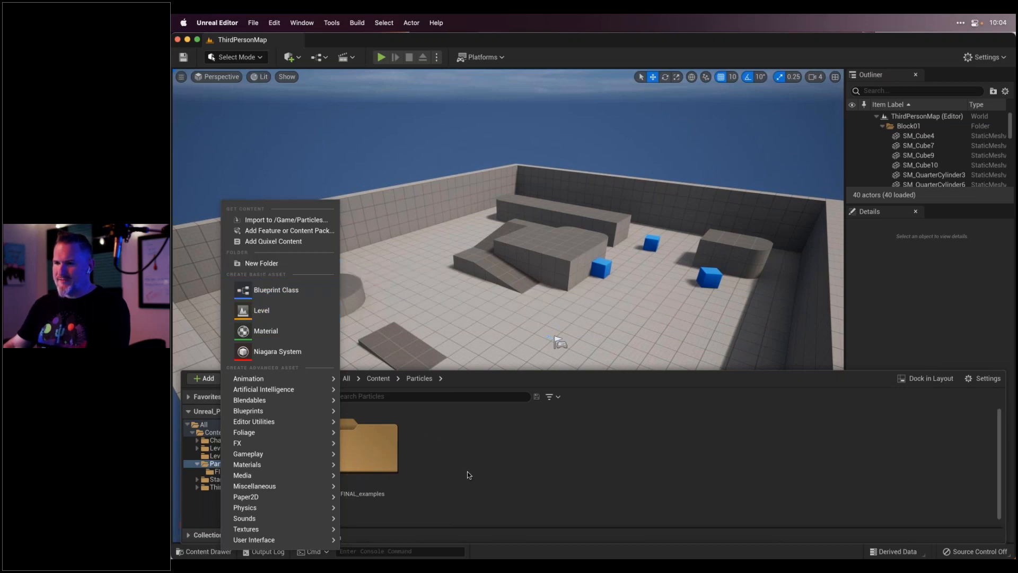
left_click(200, 501)
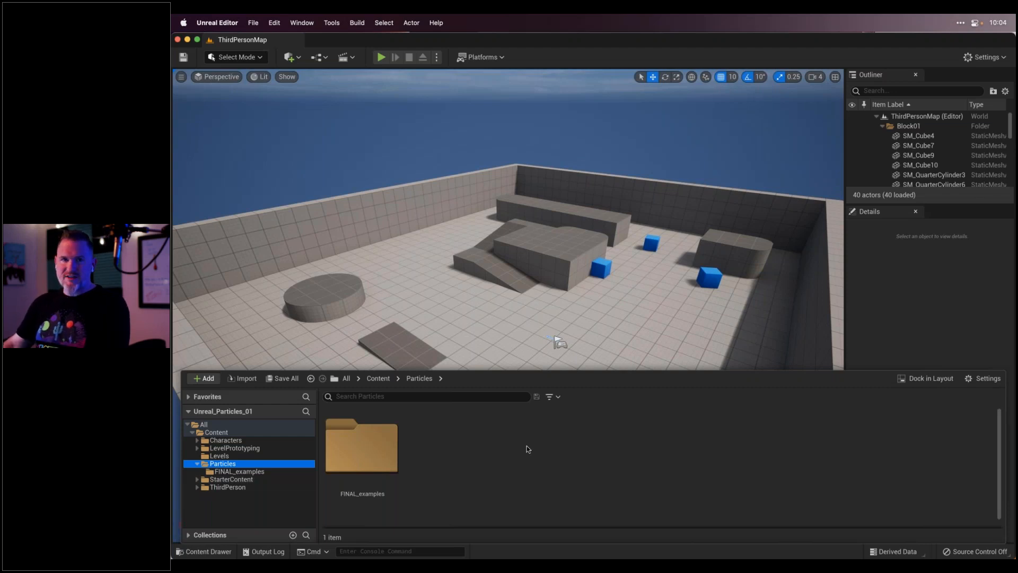
right_click(512, 454)
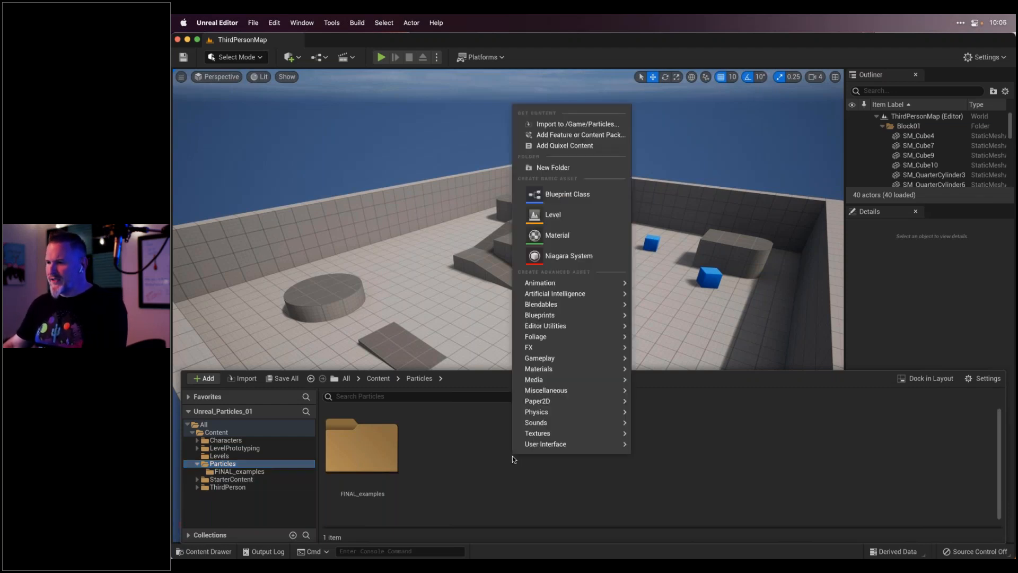
mouse_move(587, 356)
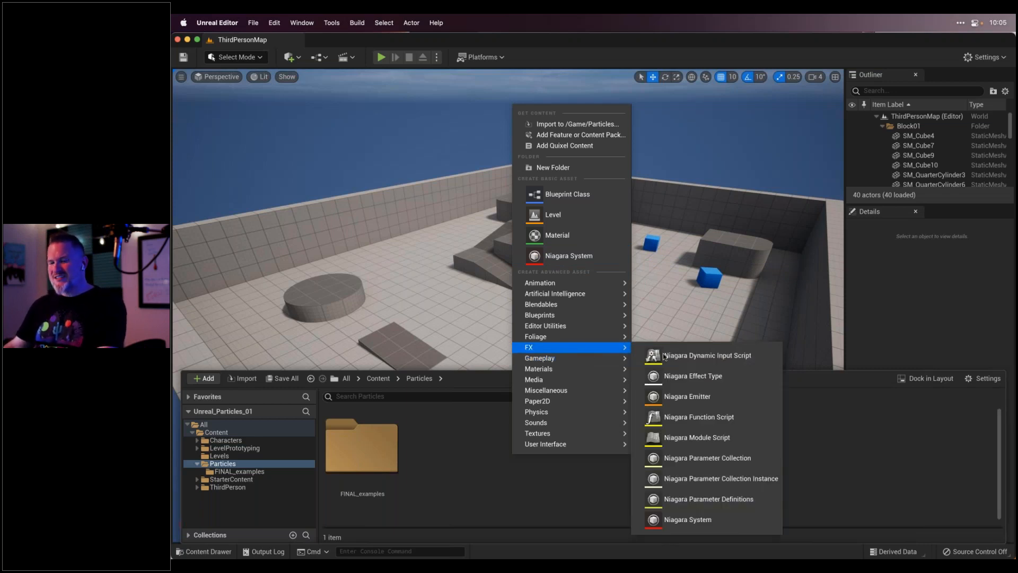
left_click(707, 397)
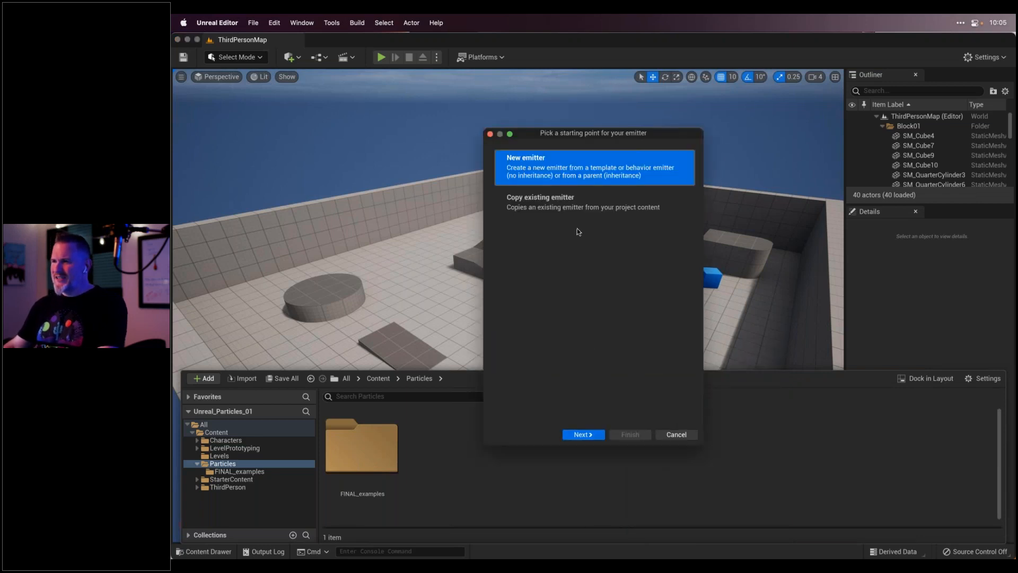
left_click(596, 436)
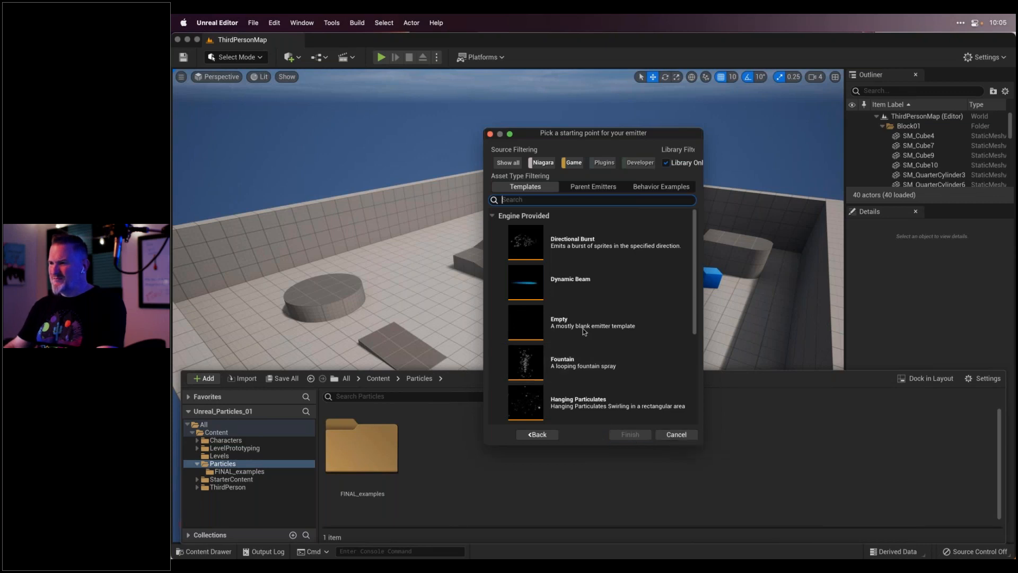
double_click(527, 364)
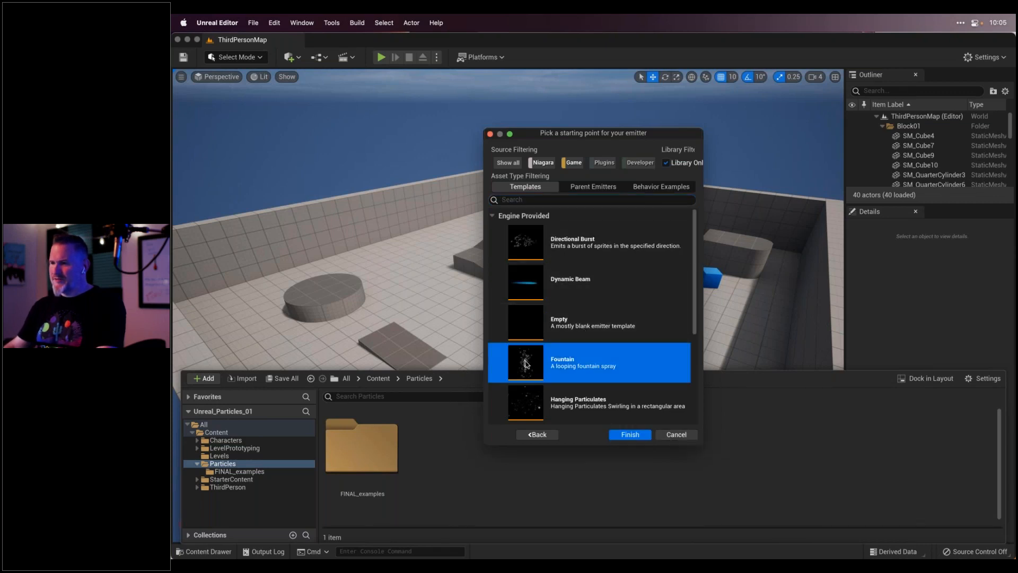
key("Return")
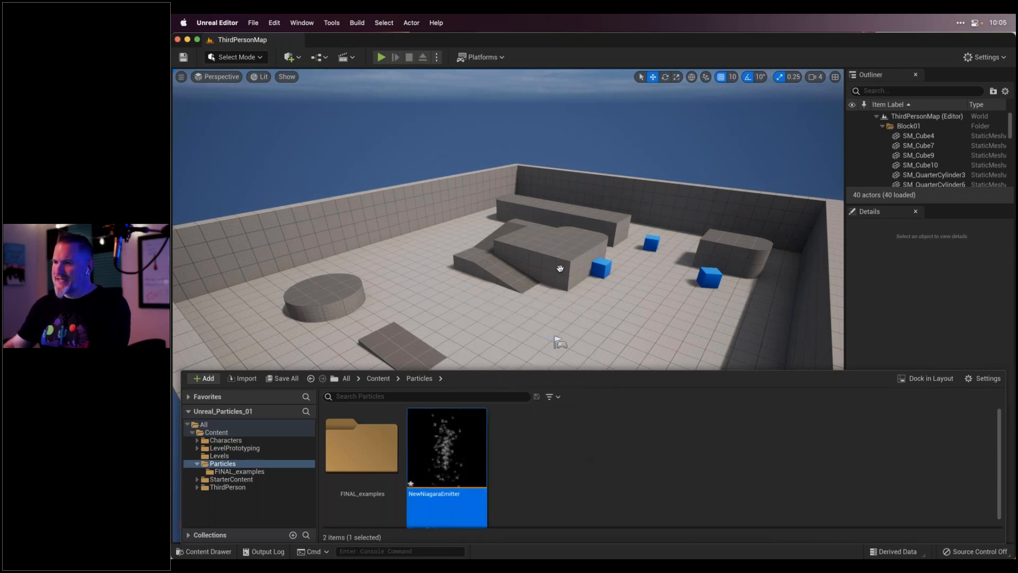
Create a Niagara System from the new fountain emitter asset
left_click_drag(455, 434, 455, 456)
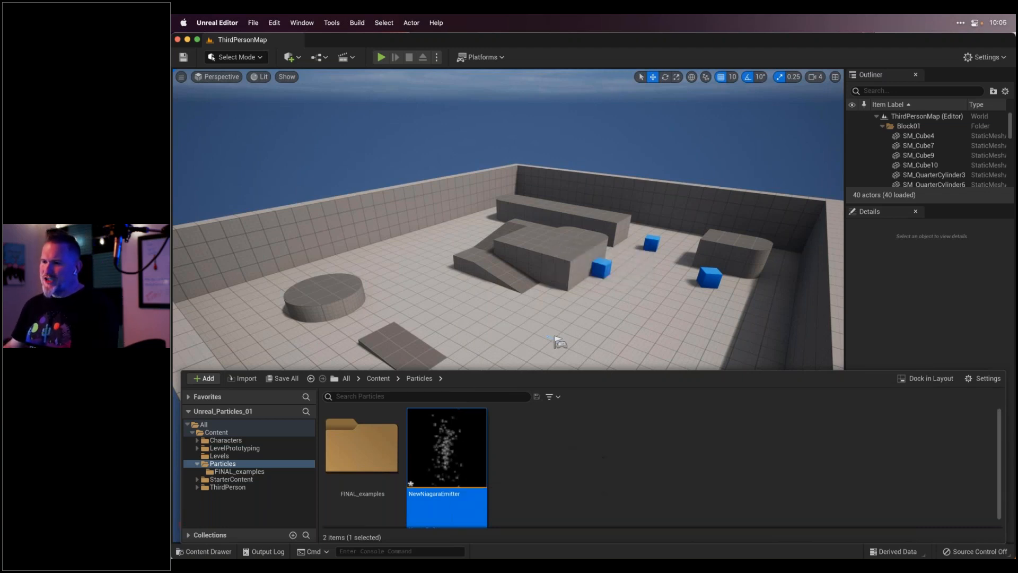
left_click(599, 463)
right_click(447, 449)
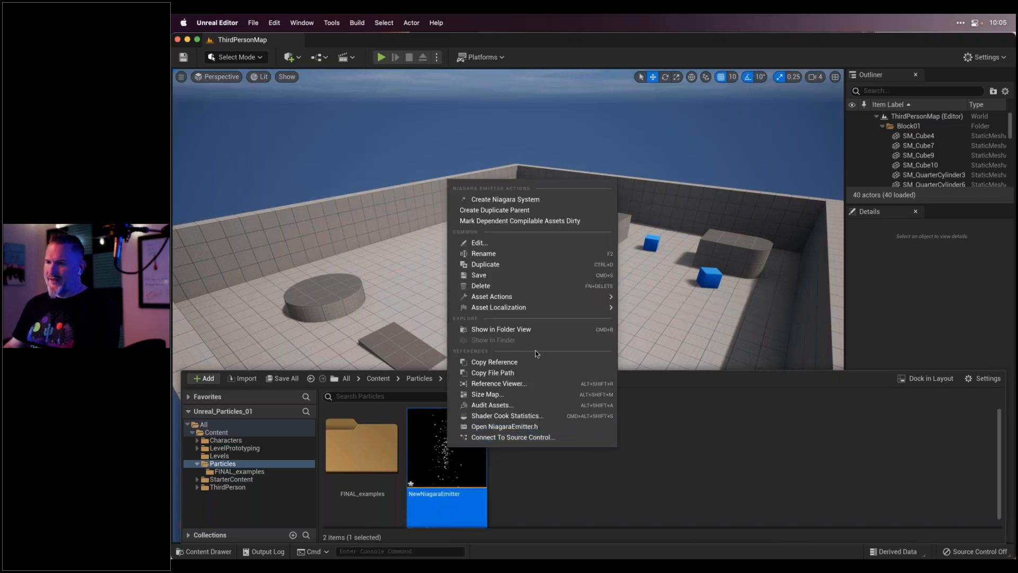
left_click(537, 201)
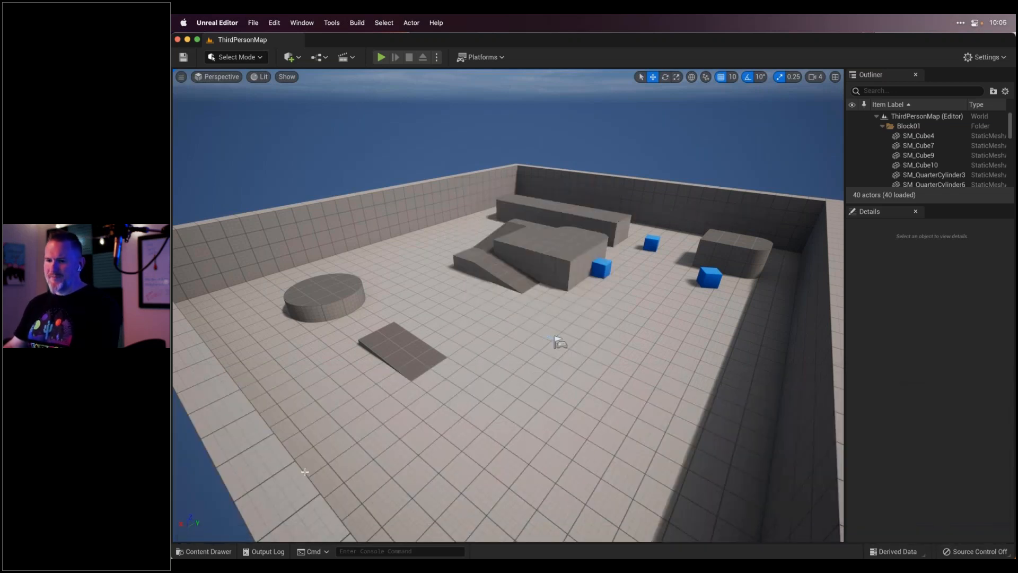
Place an instance of the new Niagara system on the large central block in the level, then delete that instance
left_click(208, 551)
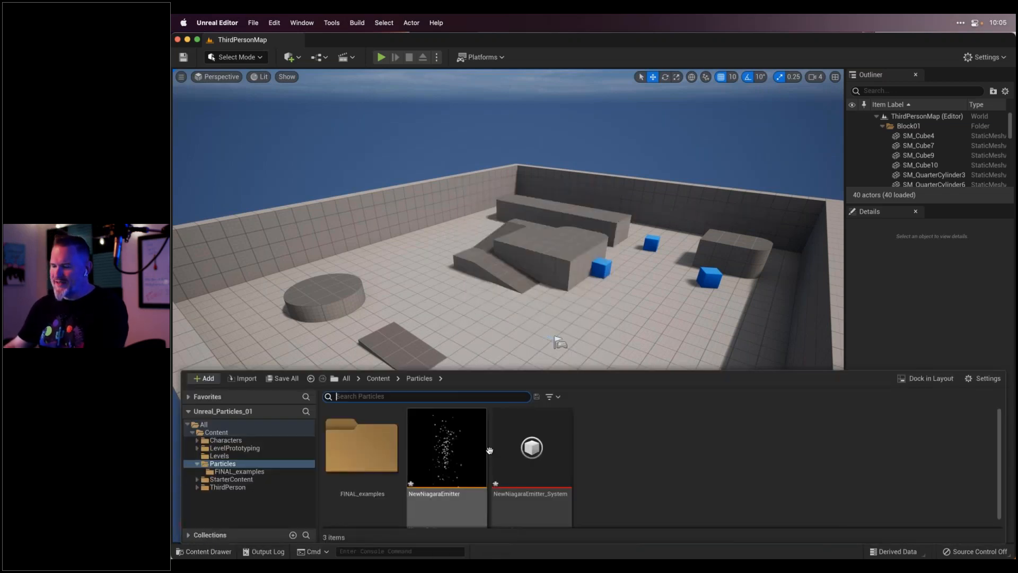
left_click_drag(520, 464, 565, 238)
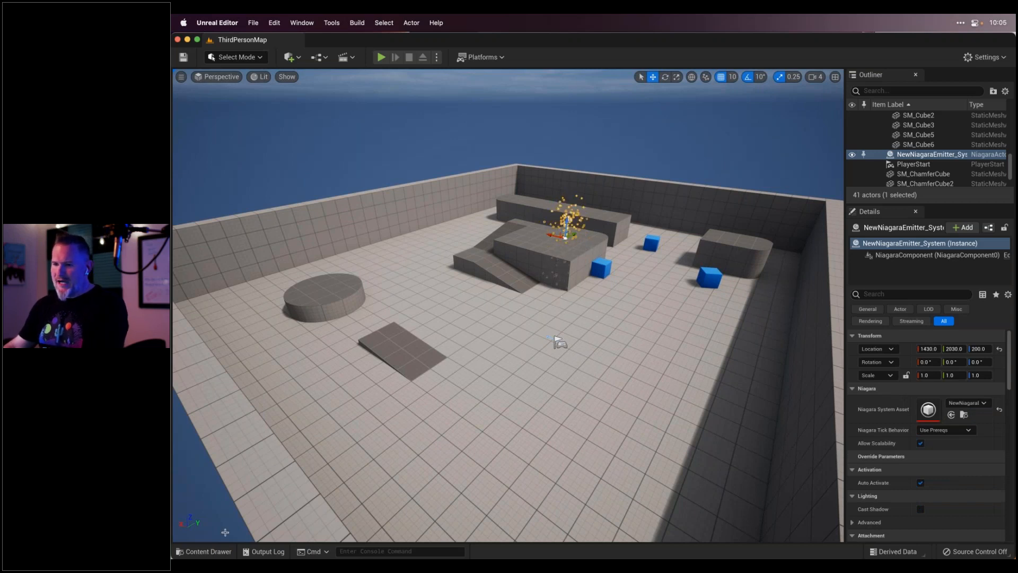
left_click(218, 551)
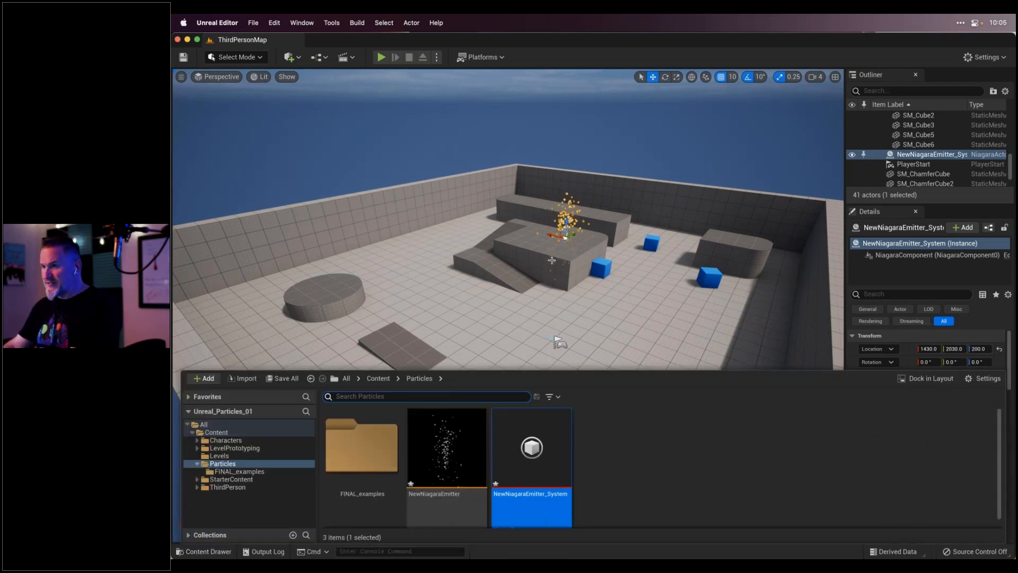
left_click(567, 238)
key("Delete")
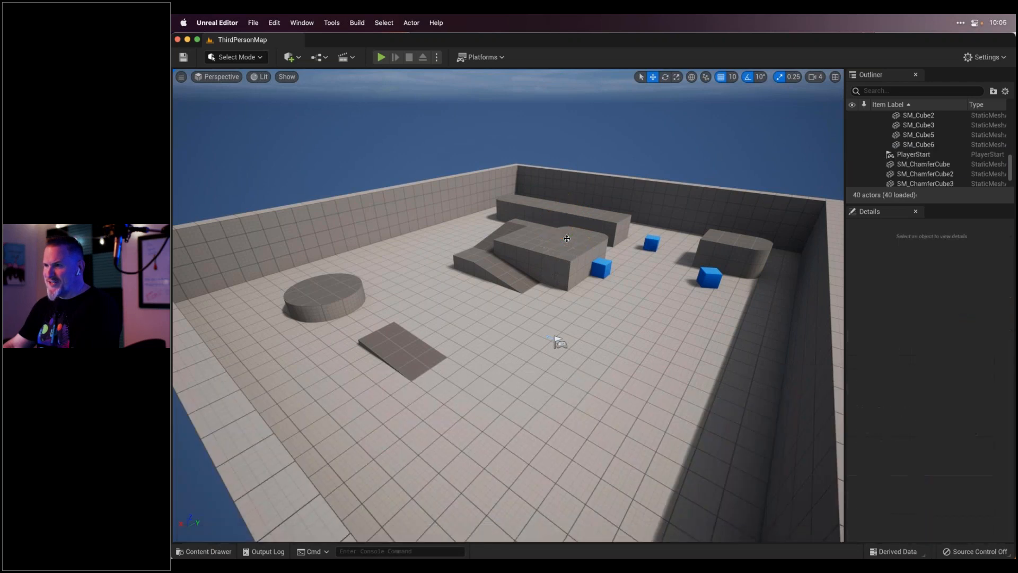
Open the new Niagara system asset for editing and enlarge its editor window to show the full emitter stack
left_click(207, 551)
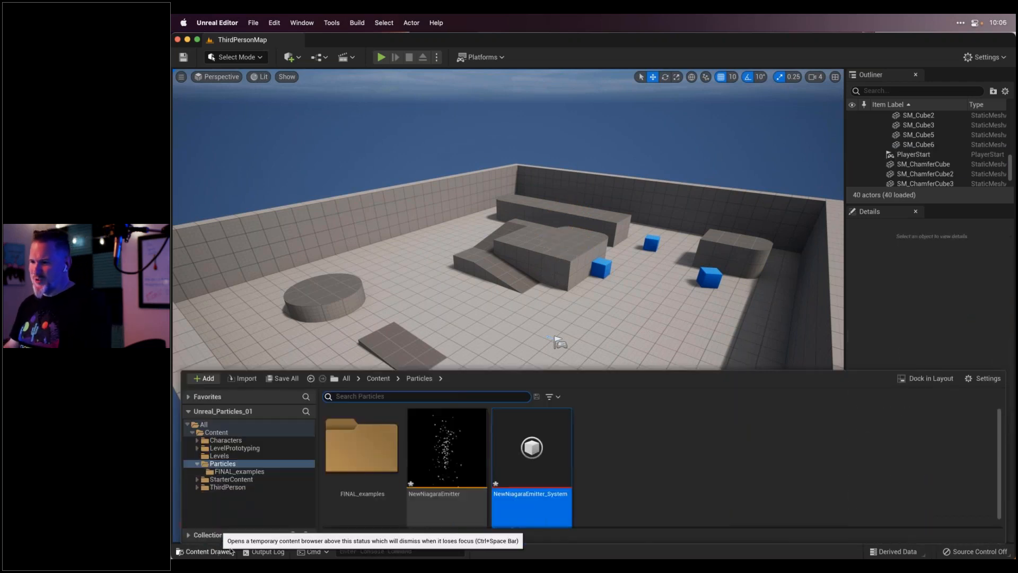
left_click(632, 461)
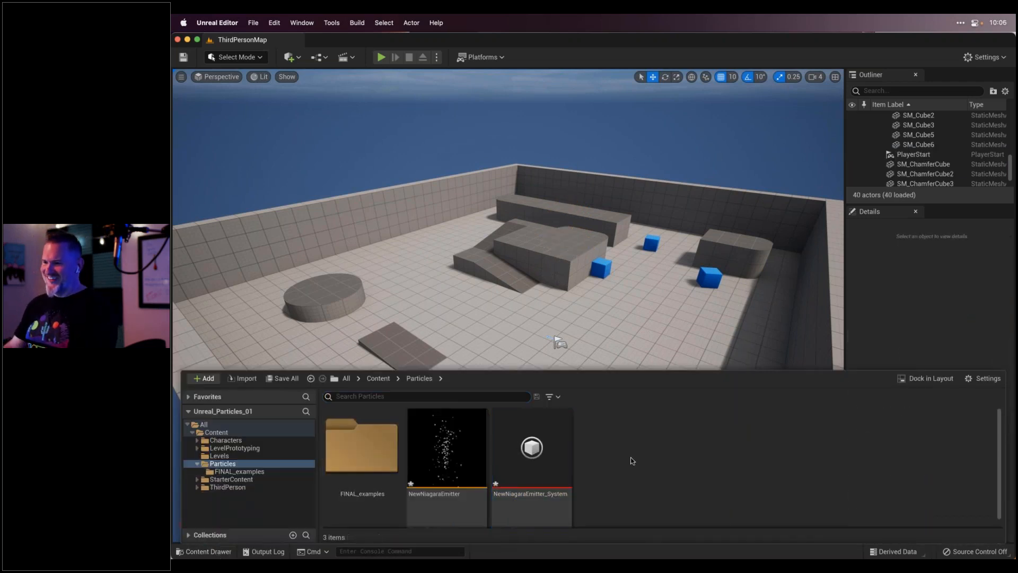
double_click(536, 461)
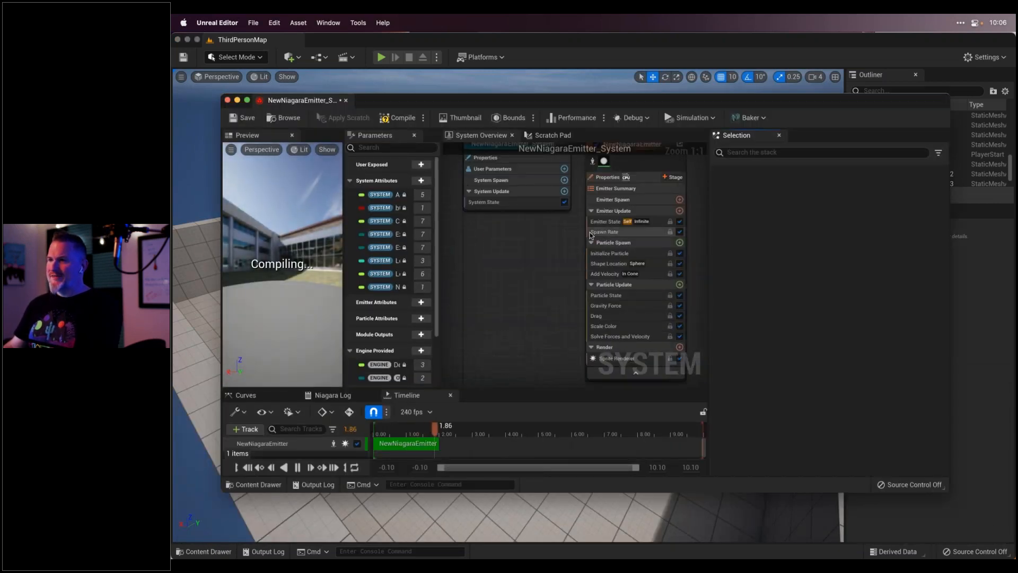
left_click_drag(525, 101, 499, 76)
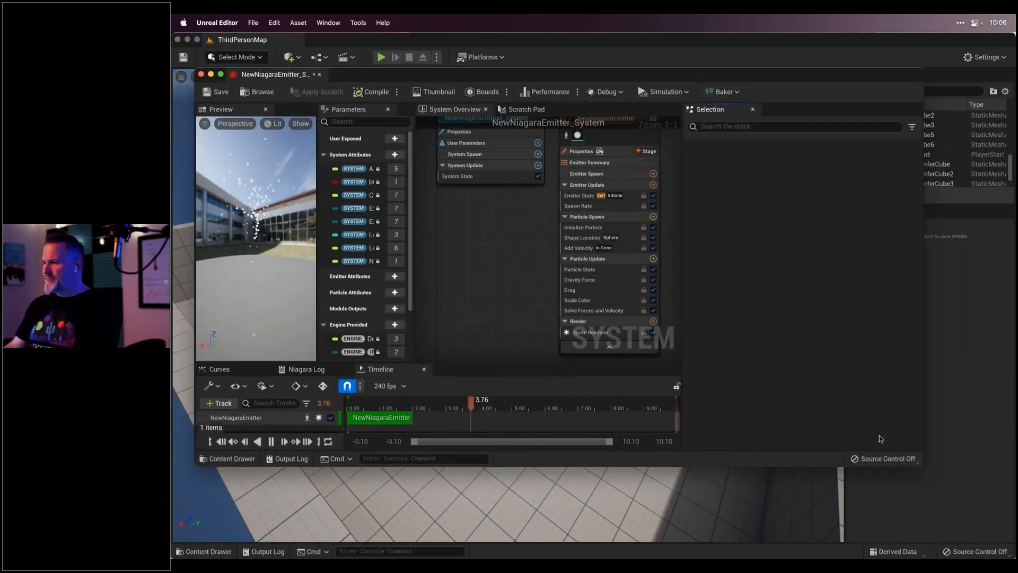
left_click_drag(921, 465, 979, 521)
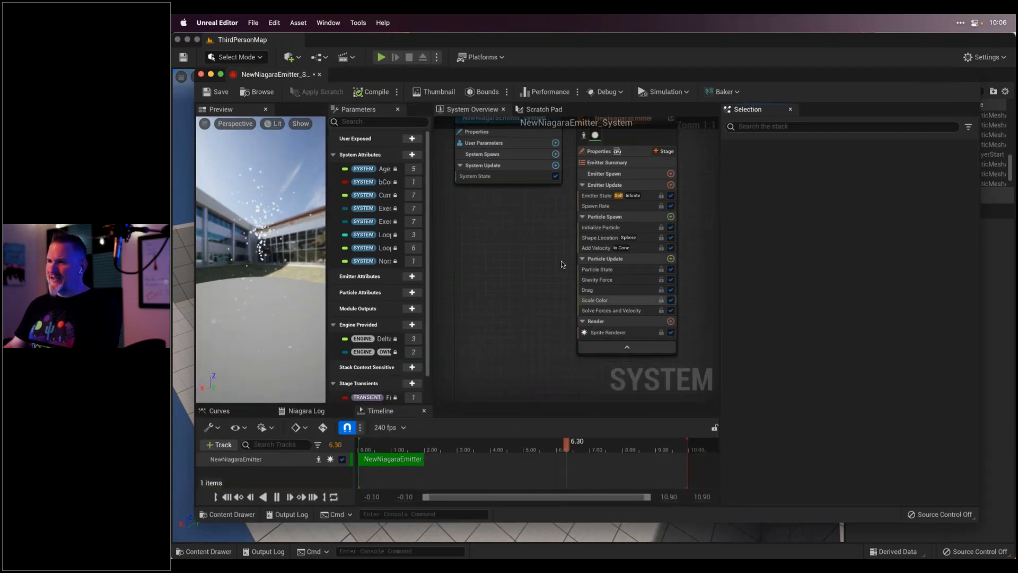
right_click_drag(507, 227, 504, 262)
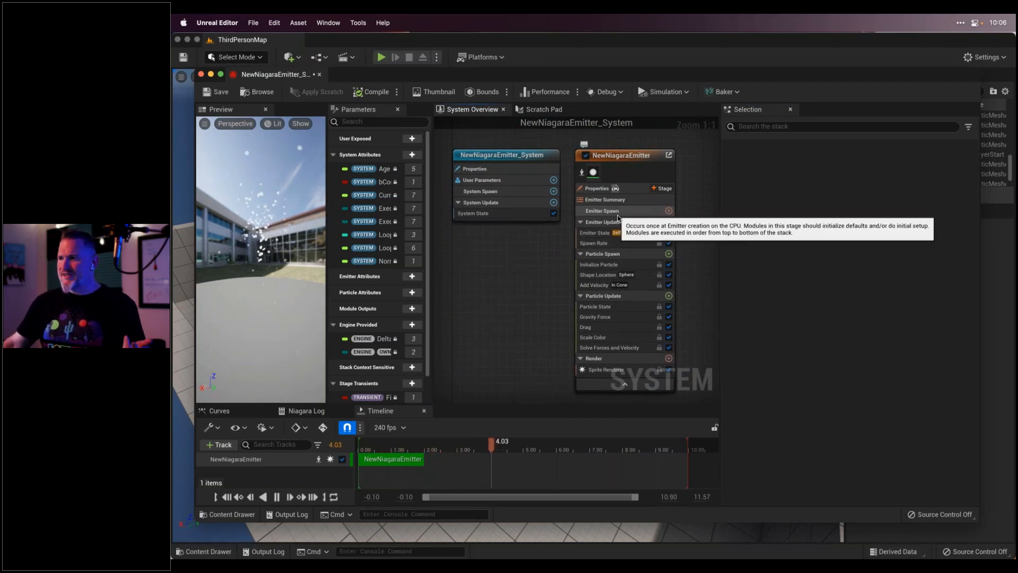
Set the emitter's SpawnRate to 40 in the Emitter Update stage
left_click(616, 212)
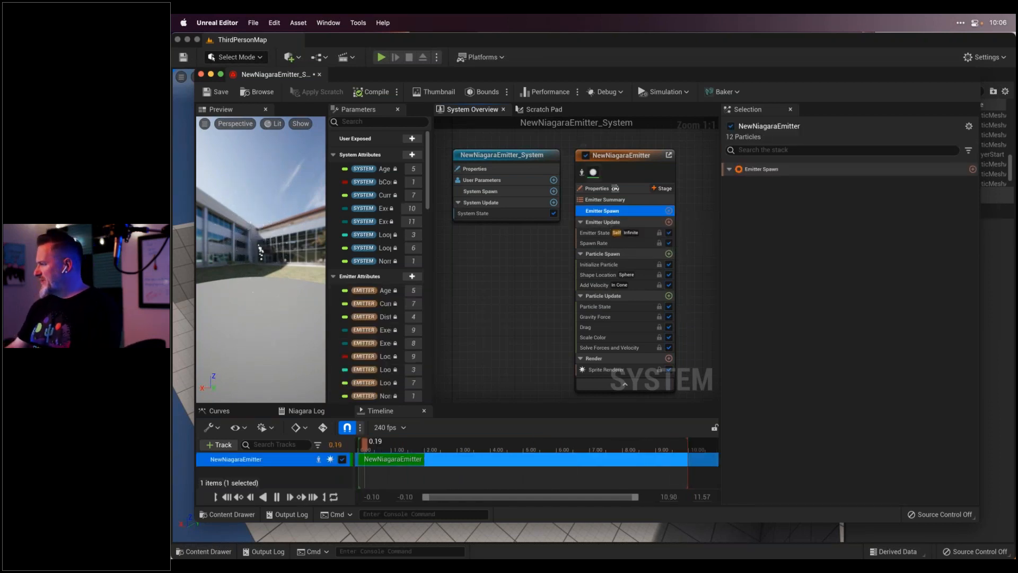
left_click(602, 223)
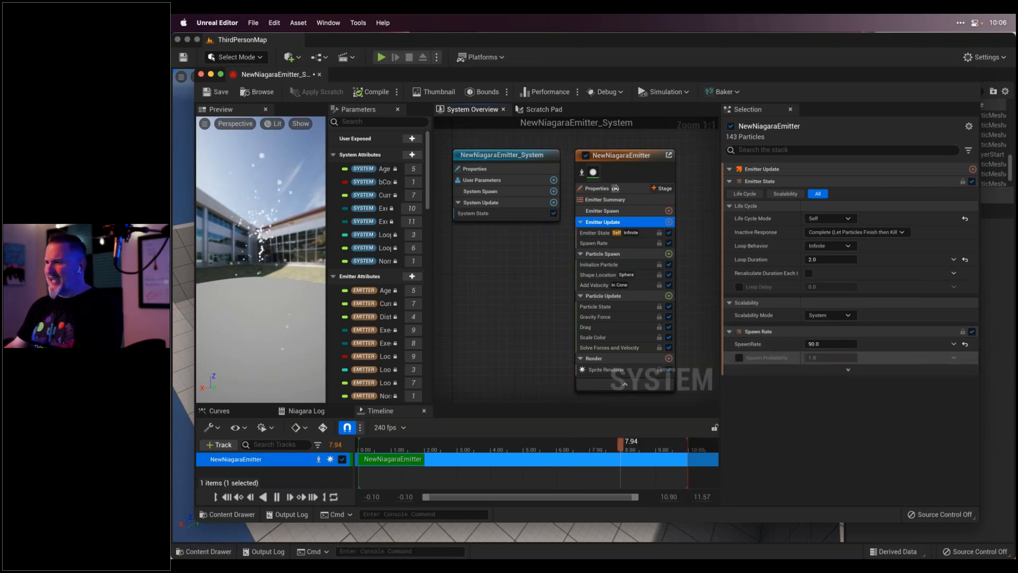
left_click(829, 345)
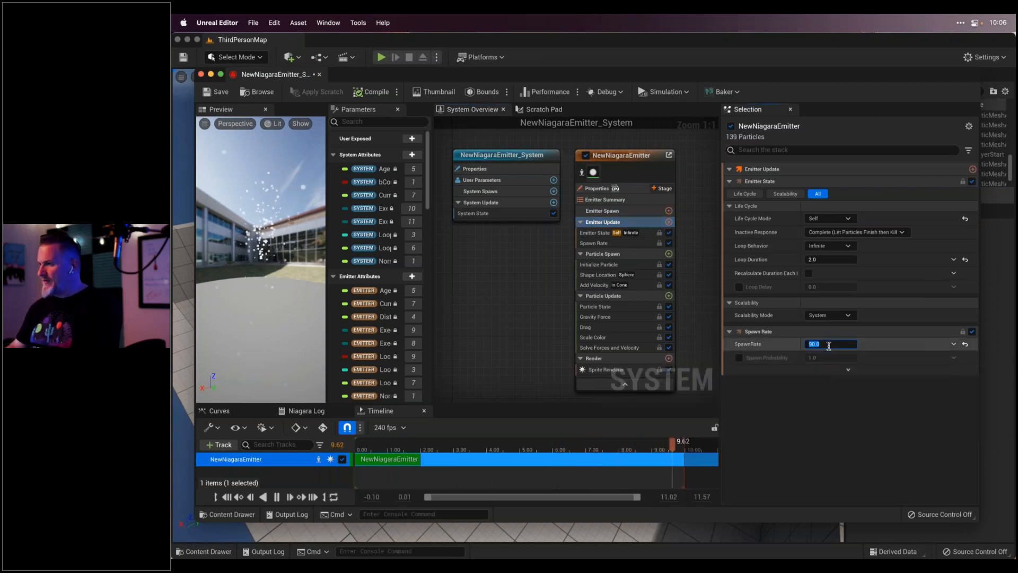
type("40")
key("Return")
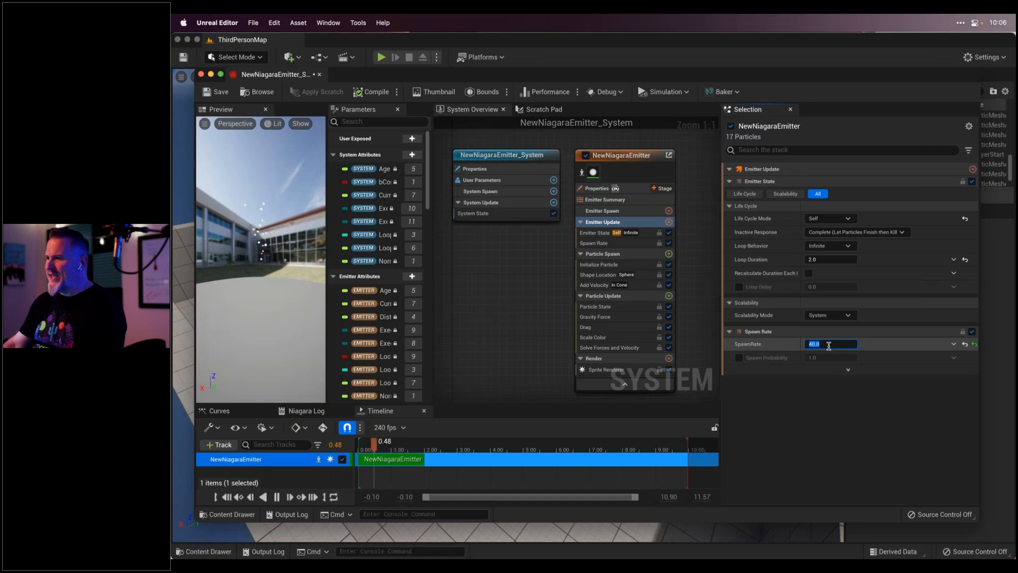
Set the Velocity Speed of the Add Velocity module in Particle Spawn to a minimum of 10 and maximum of 20
left_click(614, 256)
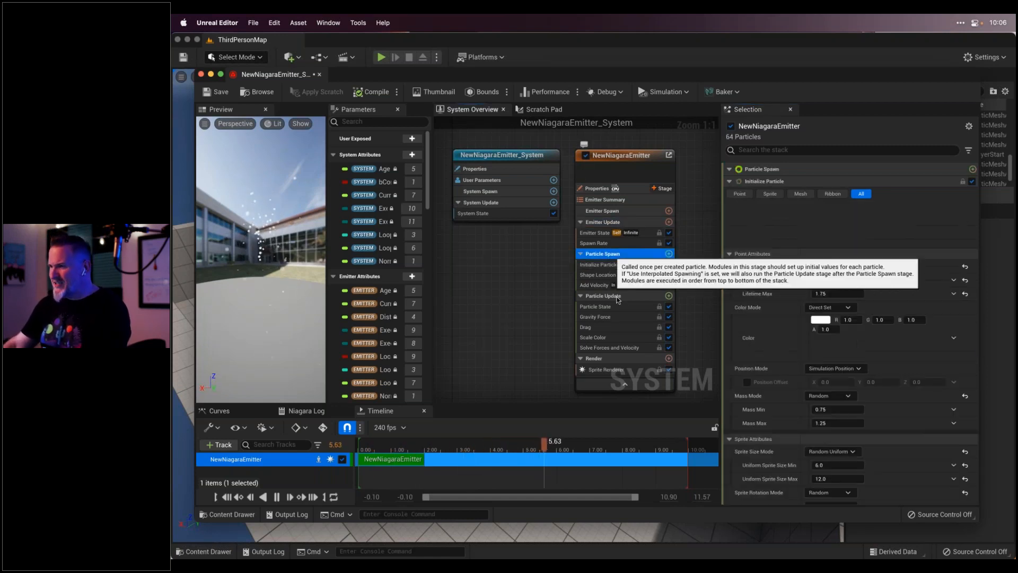
left_click(594, 286)
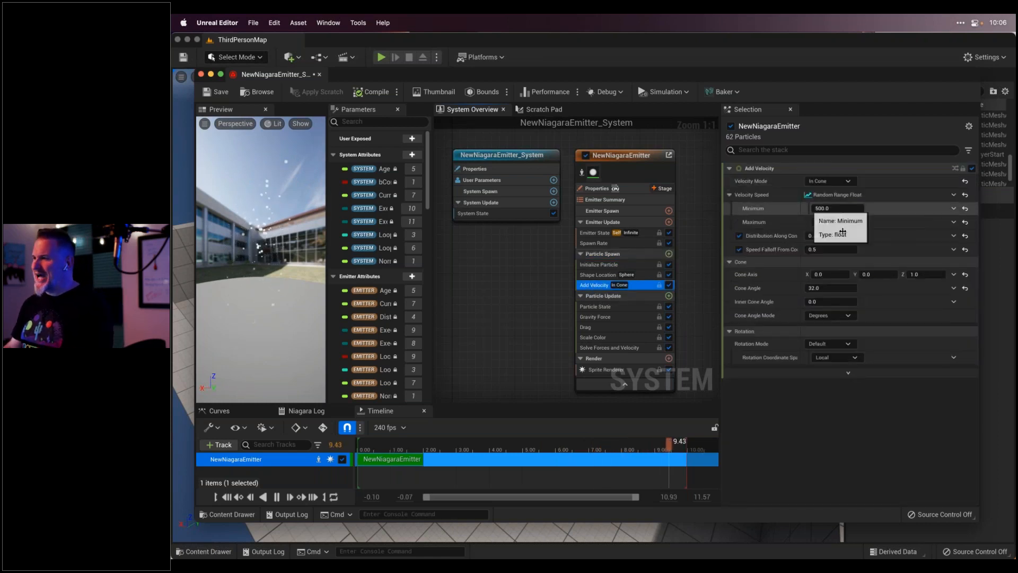
left_click(836, 208)
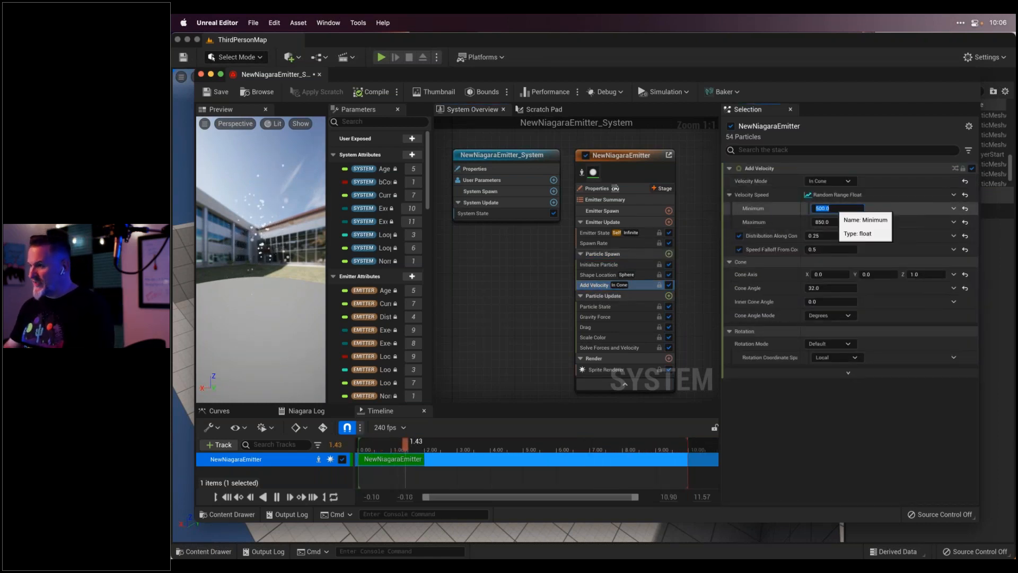
type("10")
key("Tab")
type("20")
key("Return")
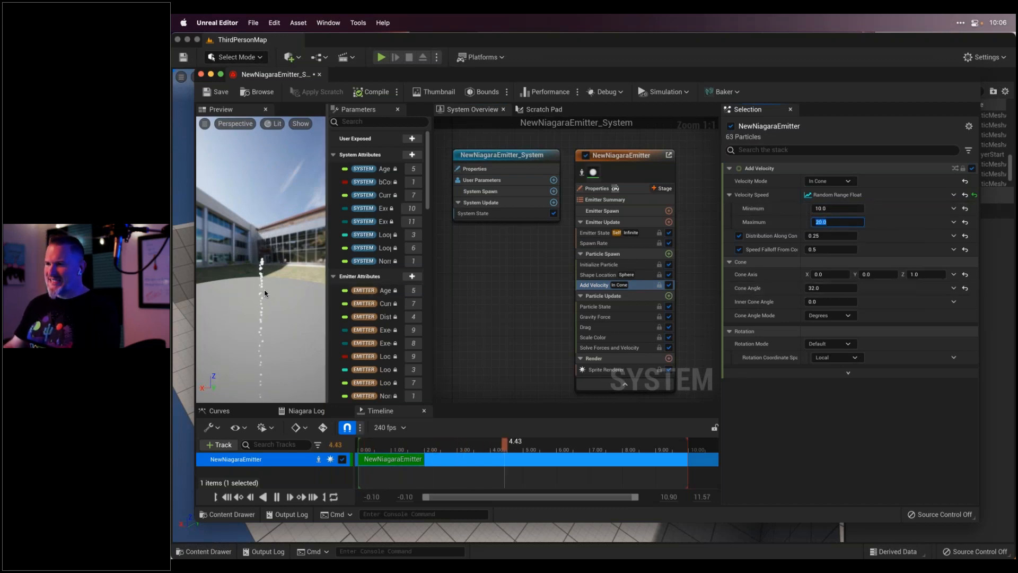
Disable the Gravity Force module in the emitter's Particle Update stage and pause the preview simulation
left_click(669, 318)
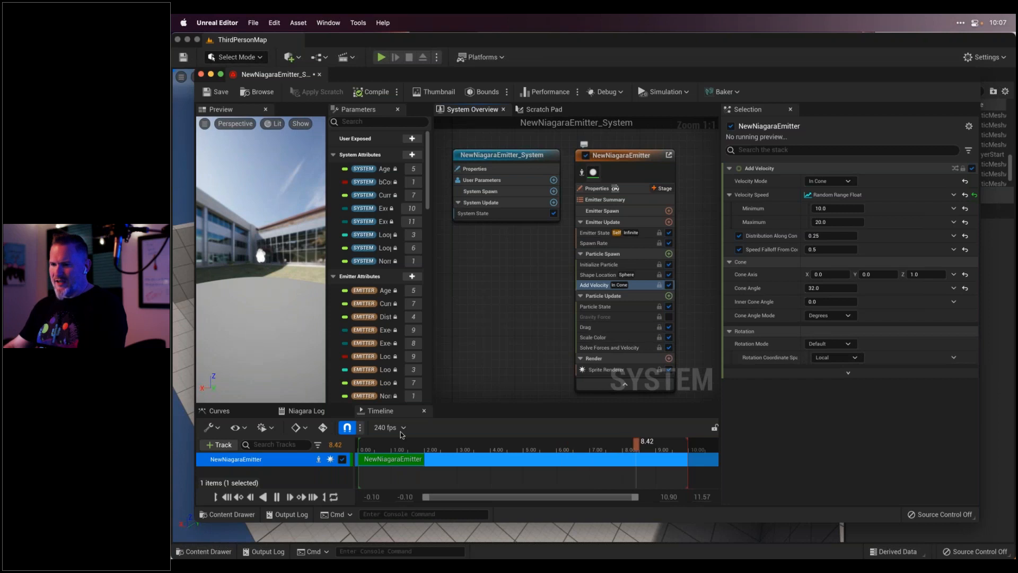
left_click(276, 496)
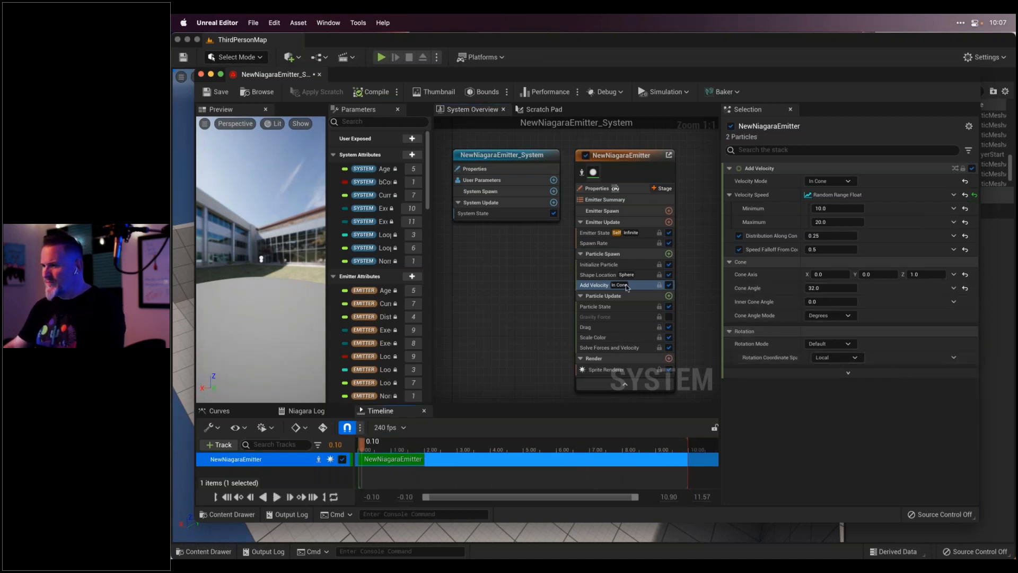
Set the Initialize Particle color to a light purple, about R 0.683, G 0.439, B 1.0
left_click(610, 265)
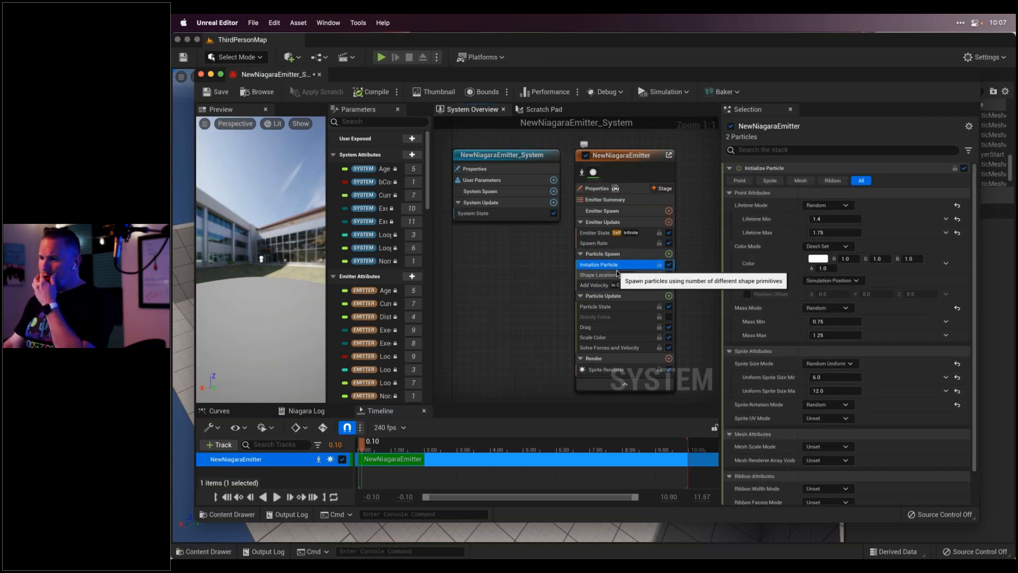
mouse_move(615, 255)
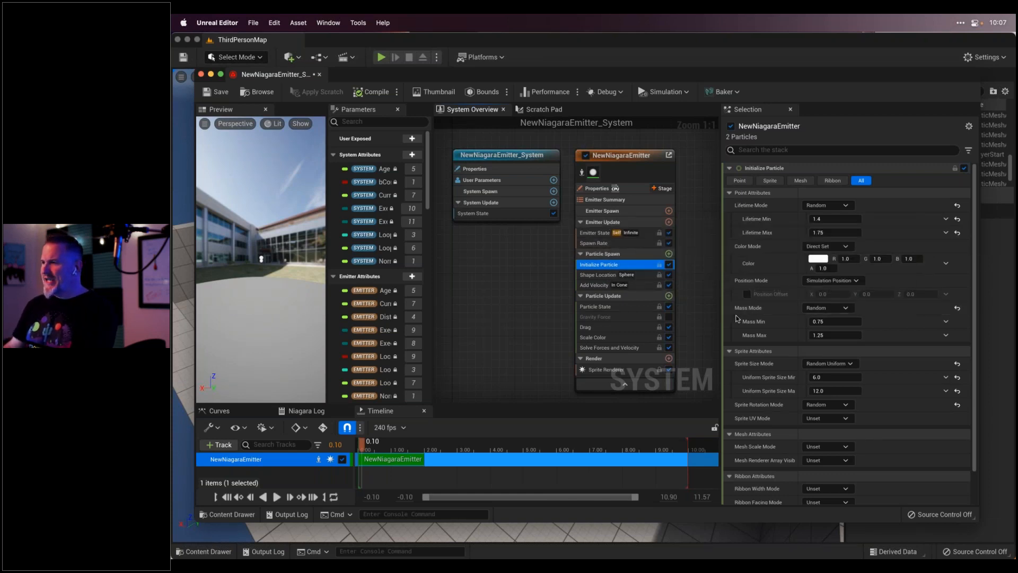
left_click(822, 260)
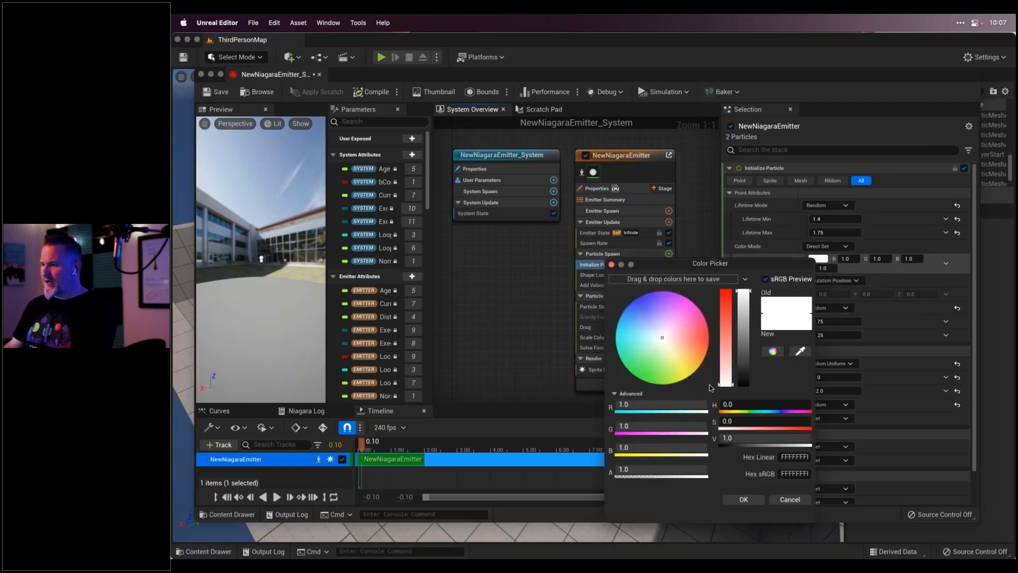
left_click_drag(664, 321, 660, 311)
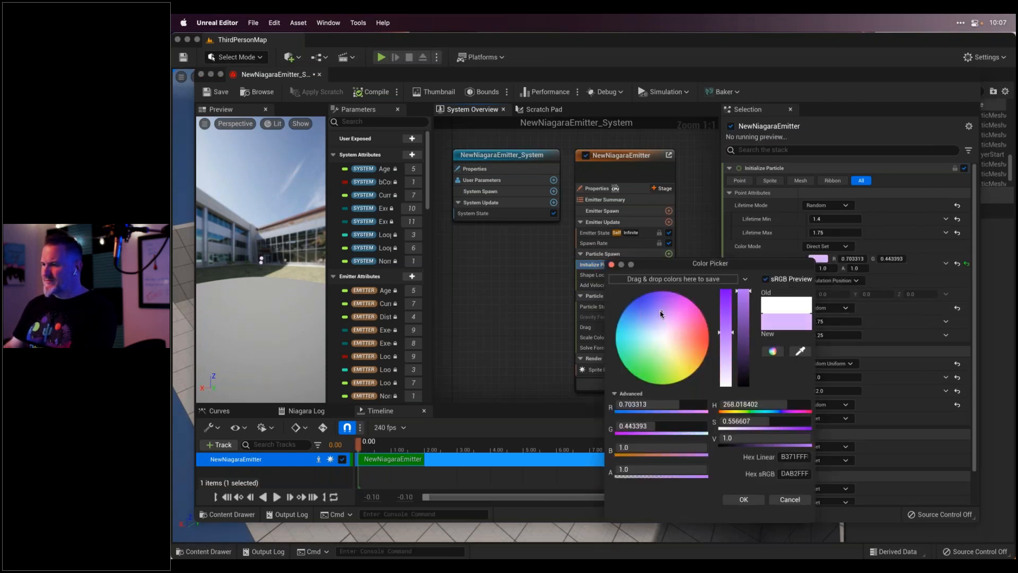
left_click(744, 500)
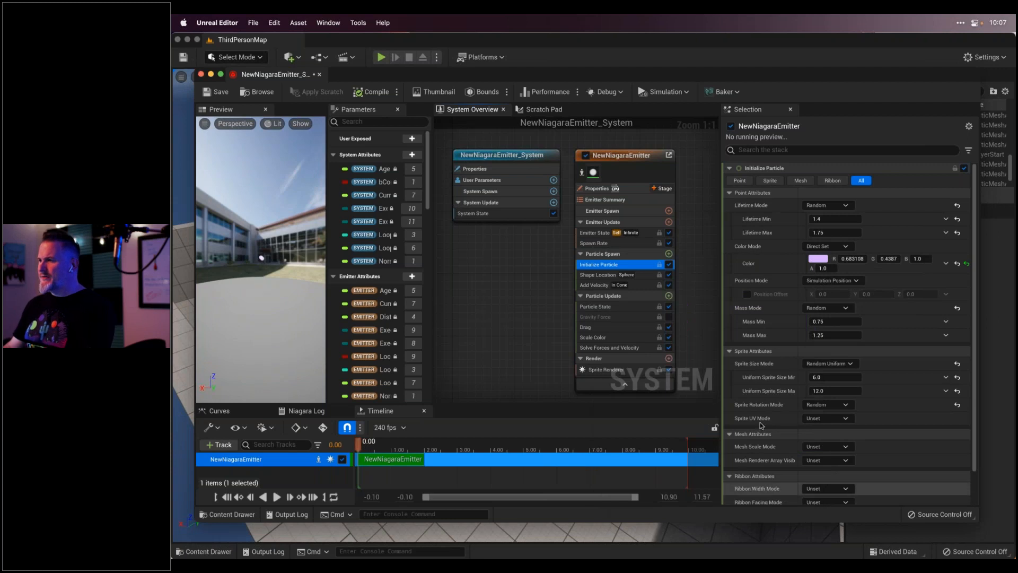
left_click(946, 264)
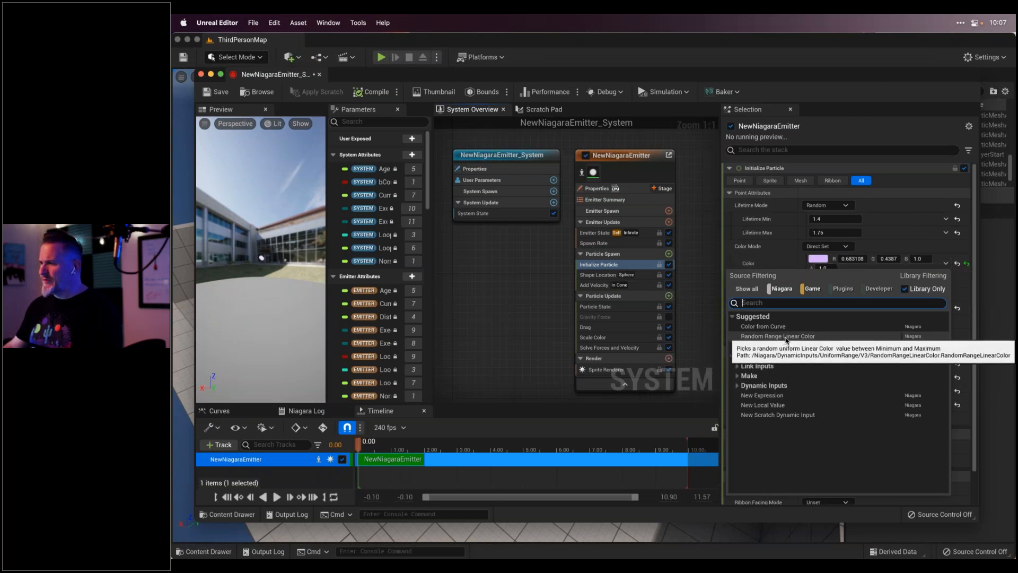
left_click(939, 255)
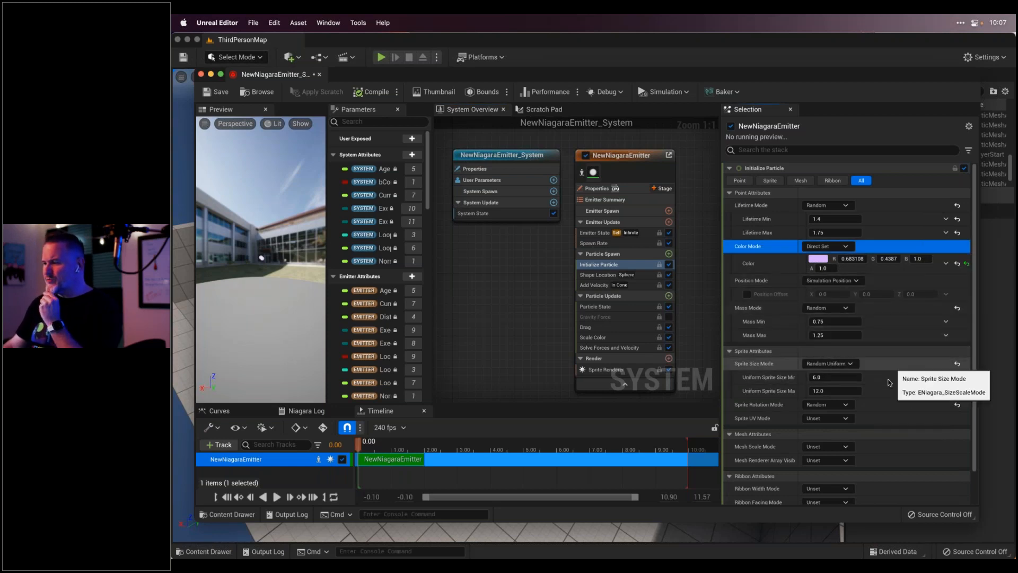
scroll(887, 380, "down", 2)
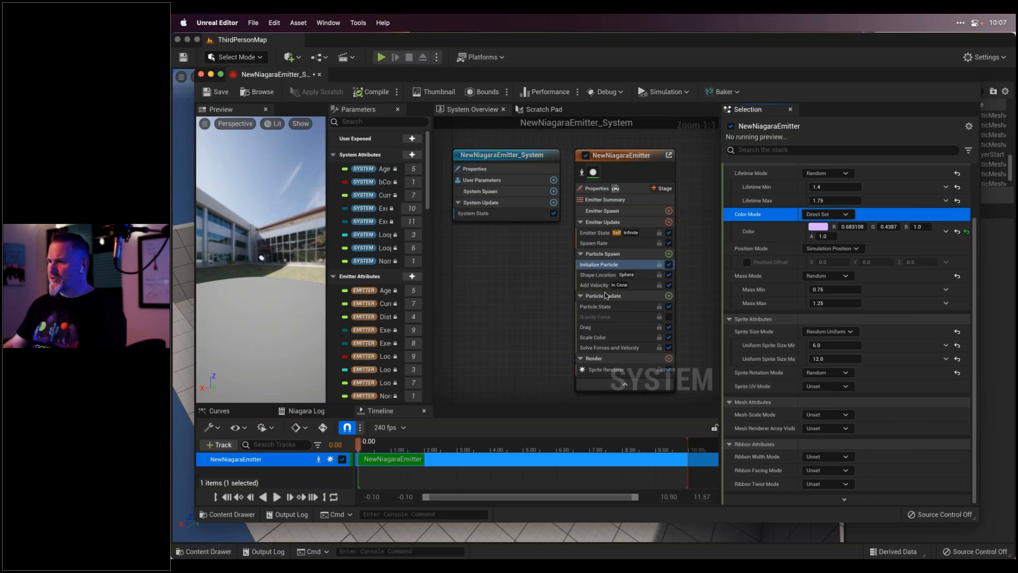
Change the Shape Primitive of the Shape Location module from Sphere to Torus
left_click(601, 276)
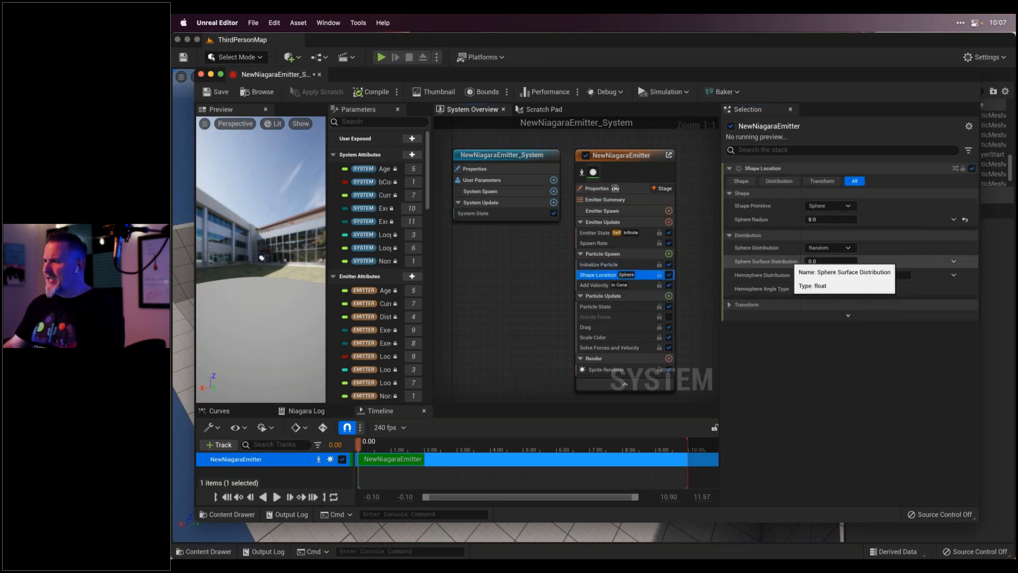
left_click(827, 205)
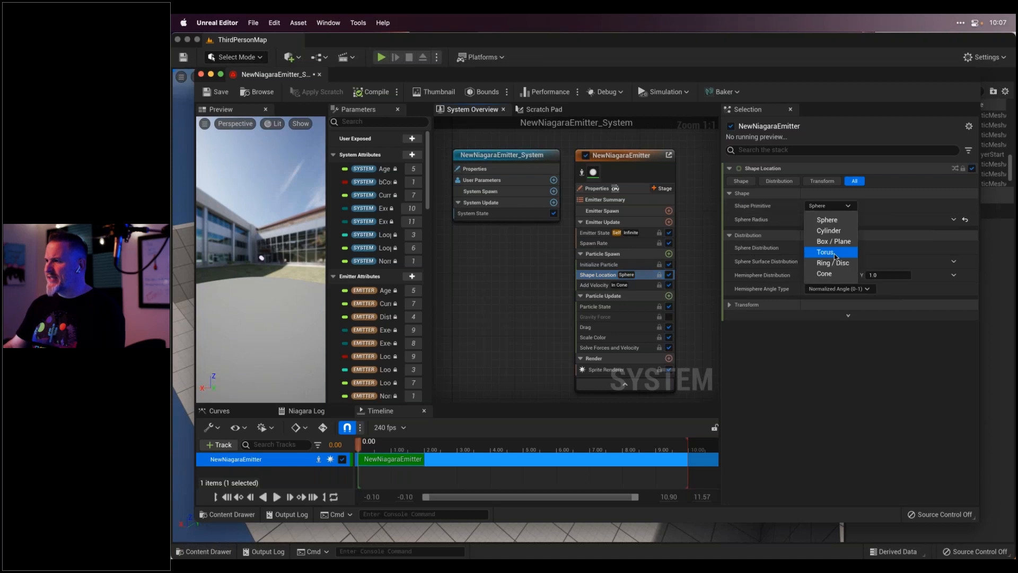
left_click(827, 252)
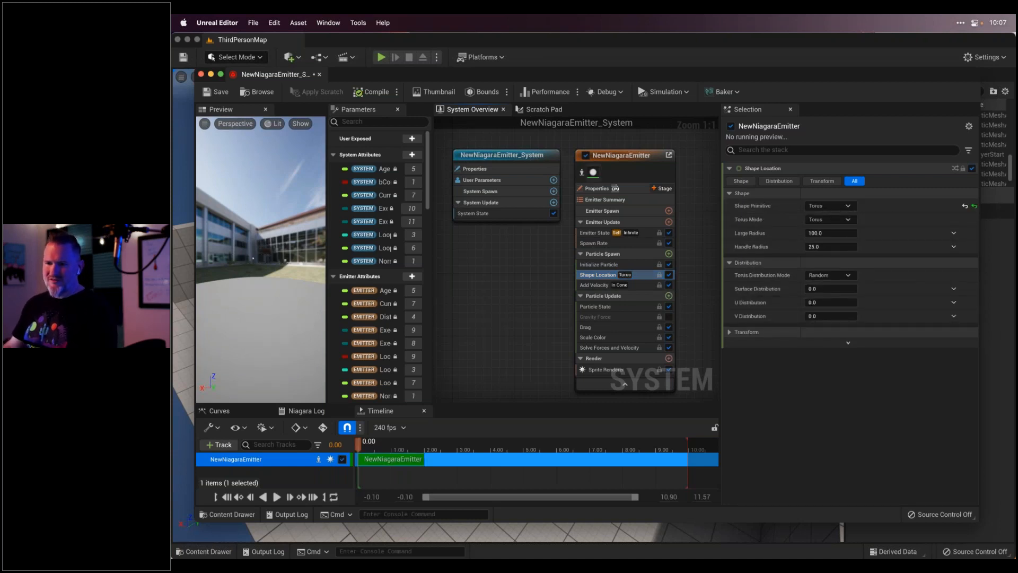
Play the particle preview, examine the torus-shaped emission from a higher angle, and pause the playback
left_click(276, 496)
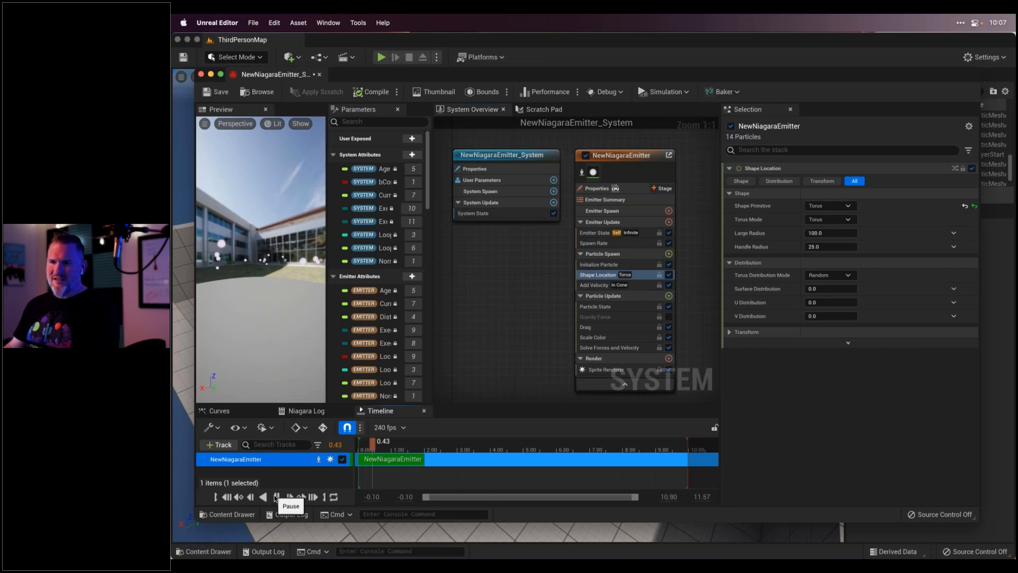
left_click_drag(275, 261, 275, 274)
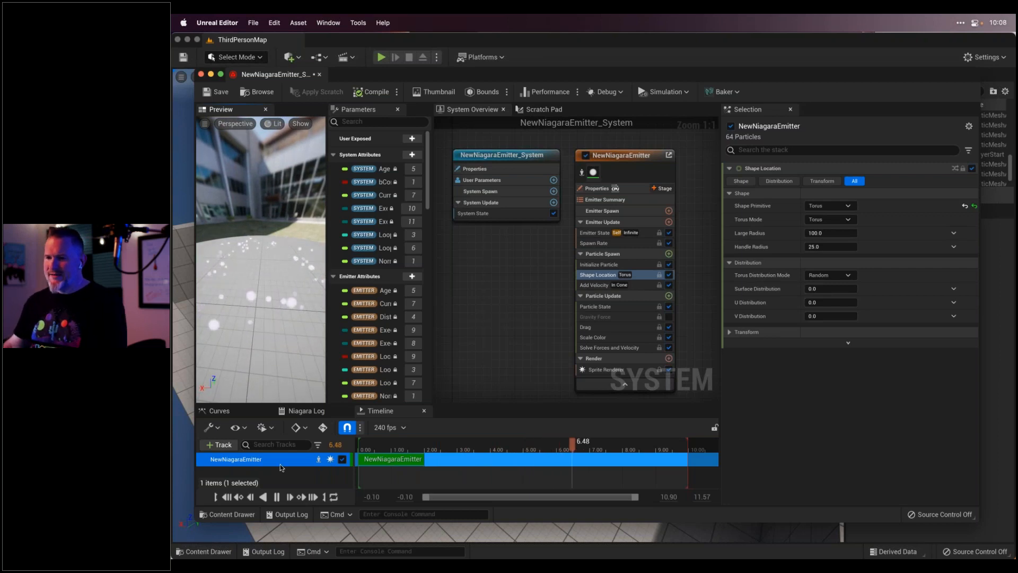
left_click(276, 497)
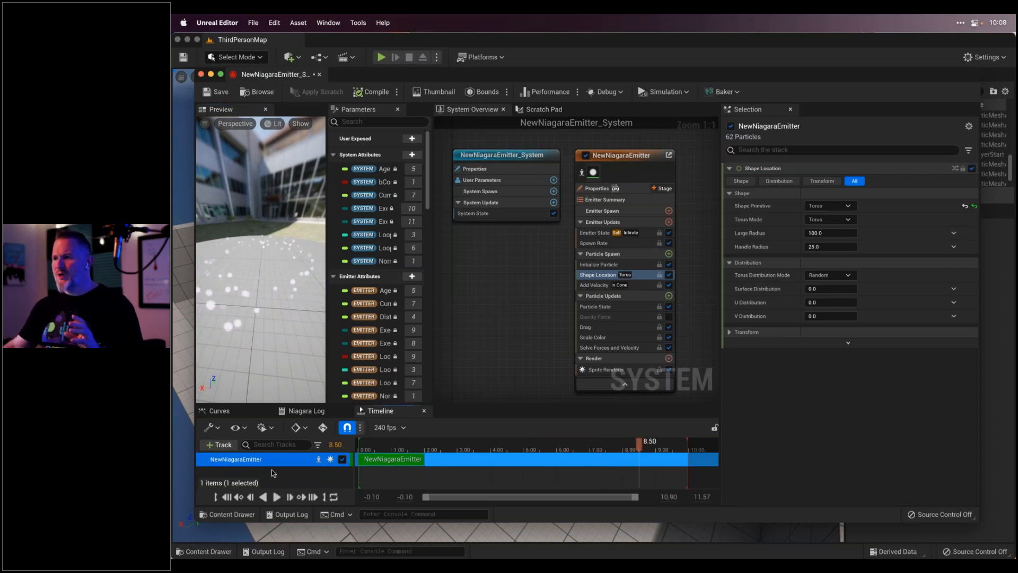
scroll(631, 329, "down", 1)
scroll(631, 329, "down", 1)
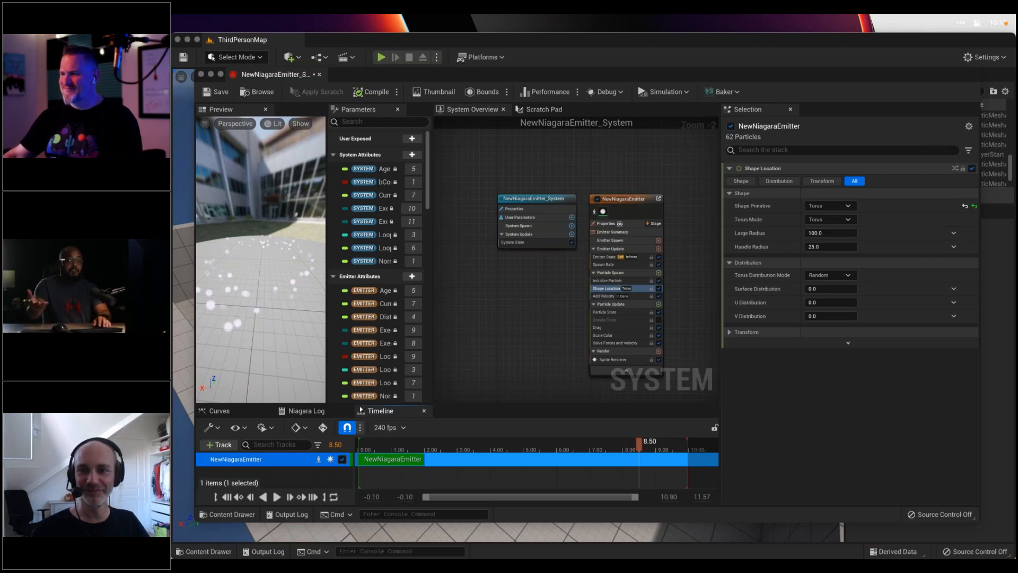
Switch to Houdini, go up to the object level and open the 04_CH_and_CHRAMPs geometry network
mouse_move(624, 554)
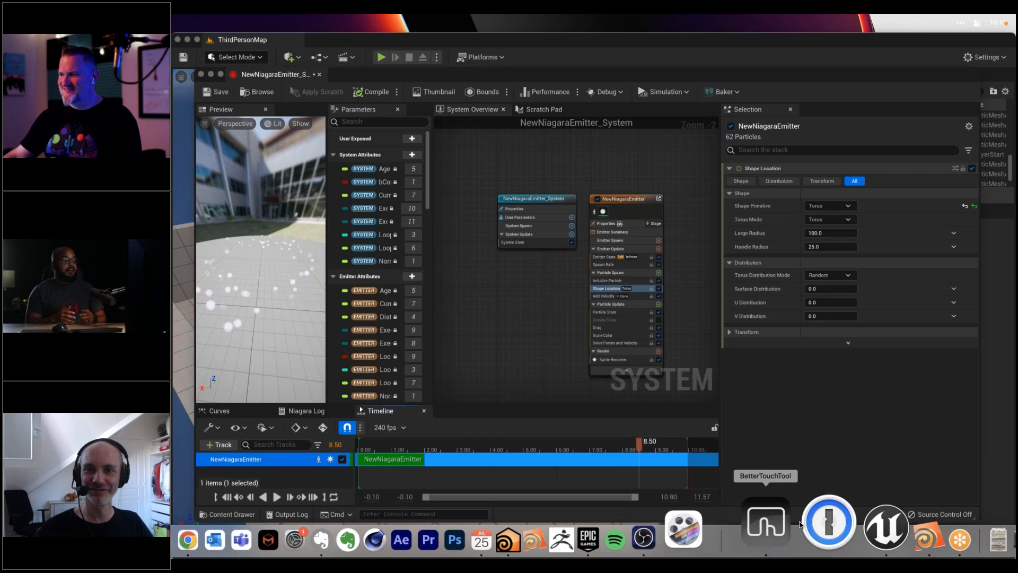
left_click(806, 528)
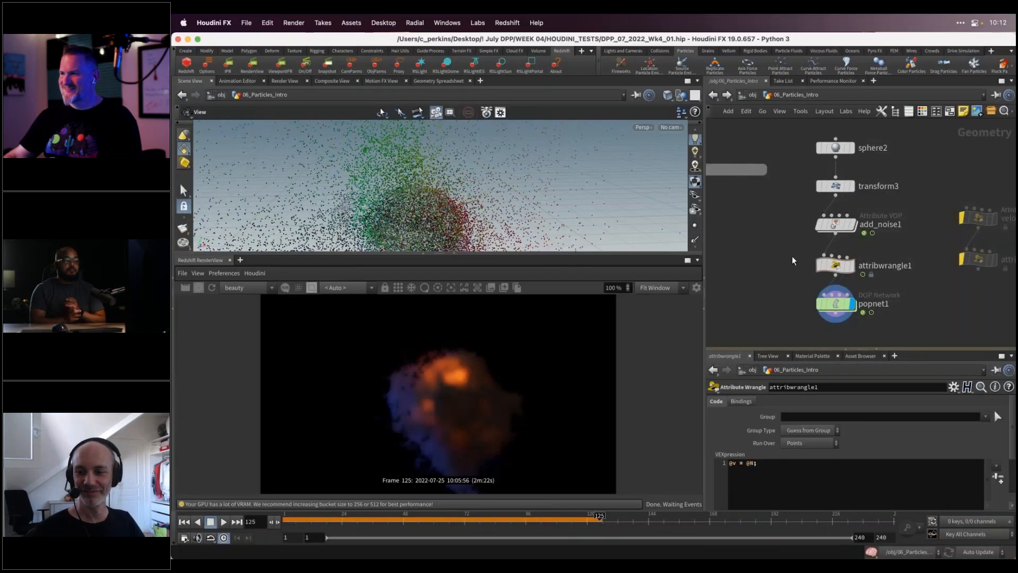
key("u")
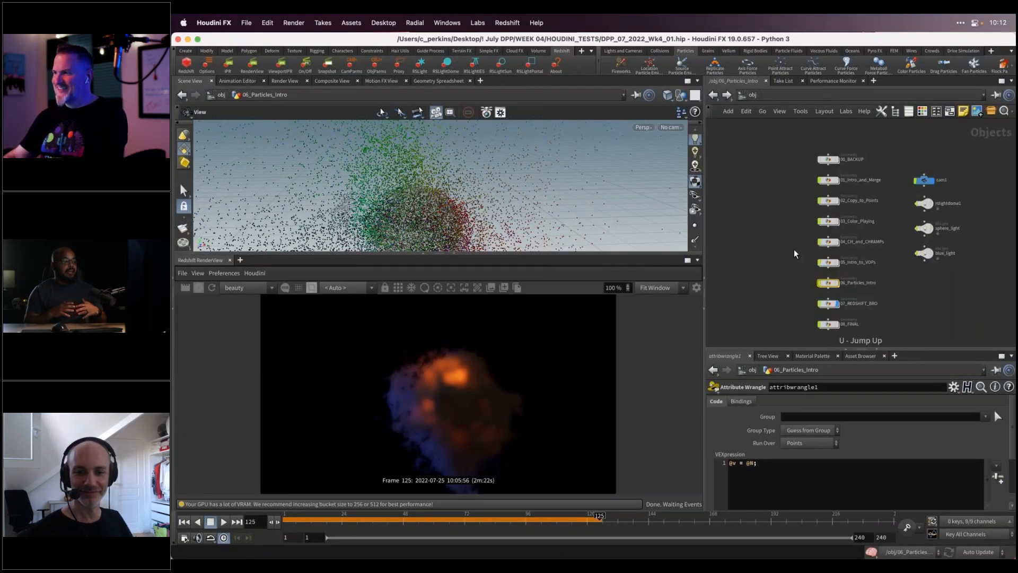
double_click(830, 241)
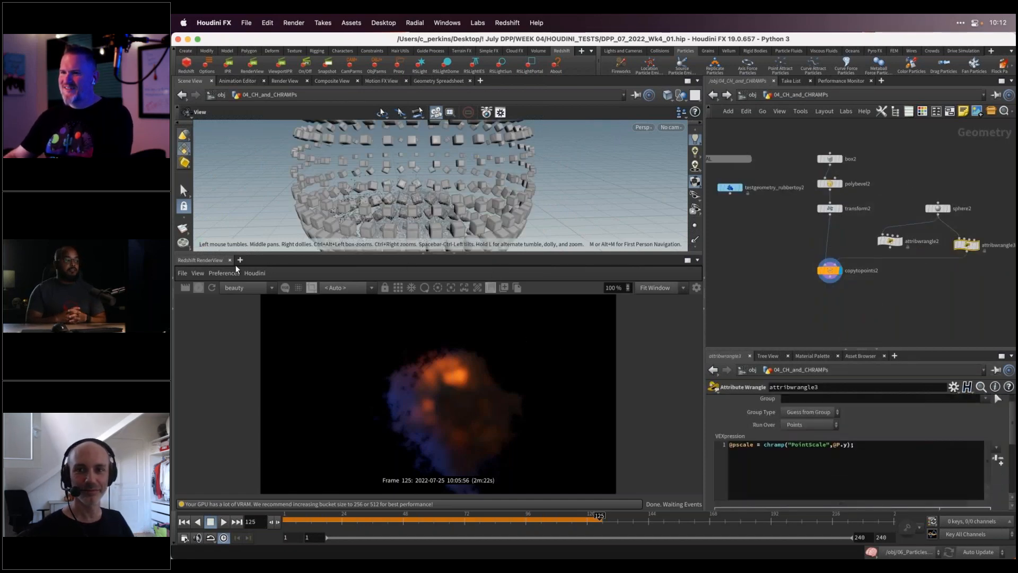
Enlarge the scene view above the Redshift render view and examine the sphere of copied boxes from several angles
left_click_drag(240, 256, 241, 263)
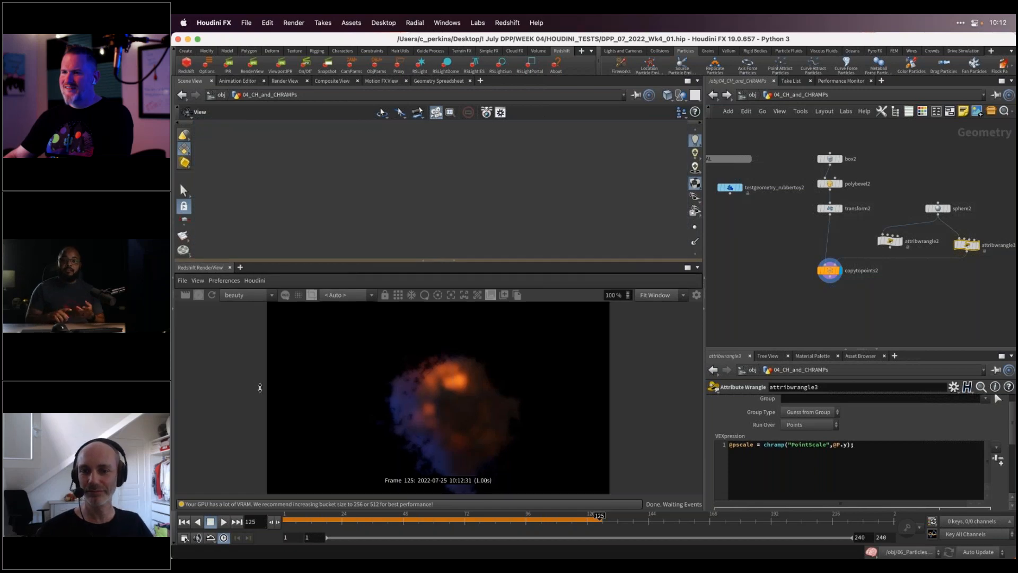
left_click_drag(260, 387, 260, 391)
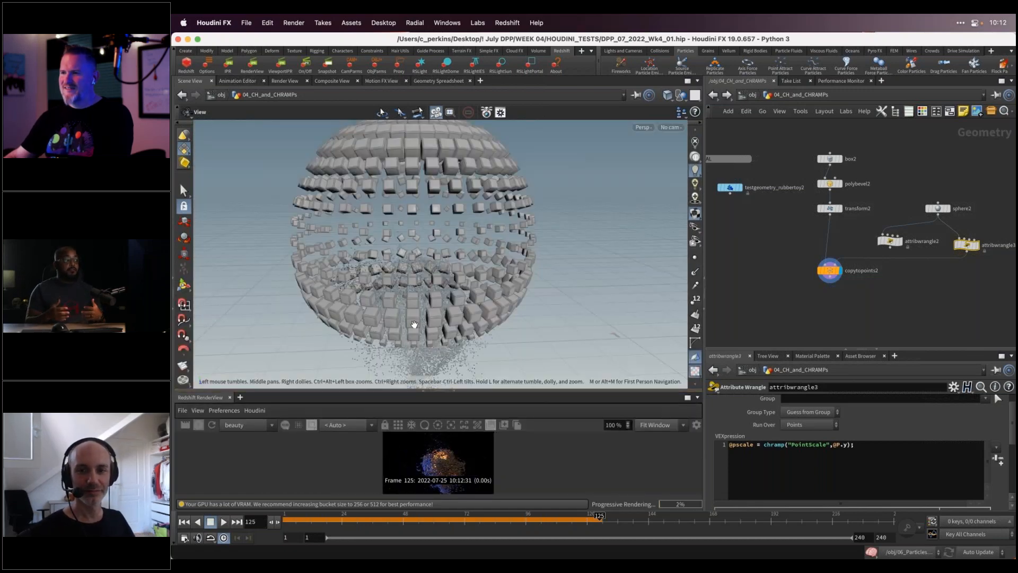
left_click_drag(414, 324, 552, 281)
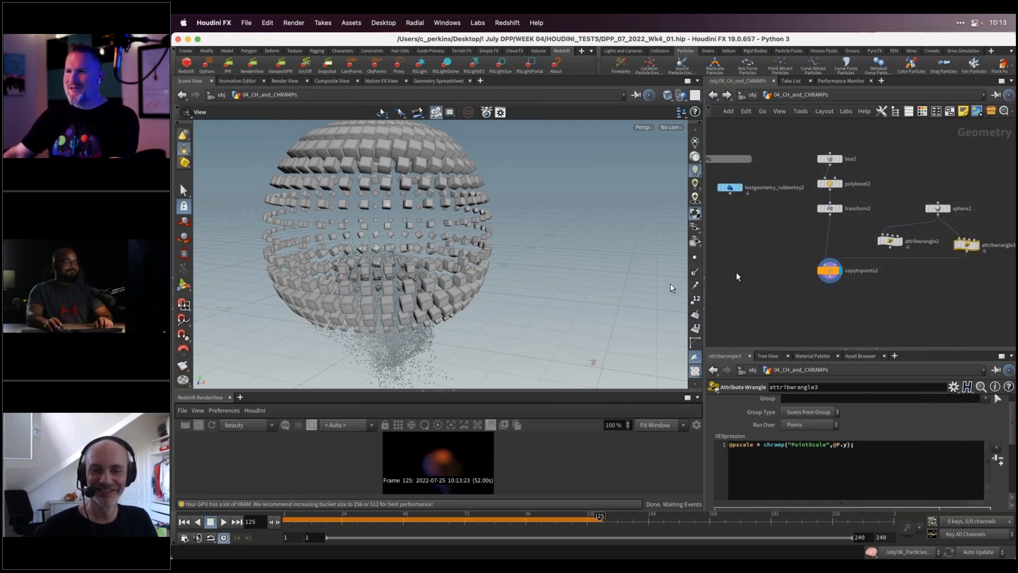
mouse_move(409, 205)
left_mouse_down()
mouse_move(416, 231)
mouse_move(405, 218)
left_mouse_up()
left_click_drag(406, 252, 440, 226)
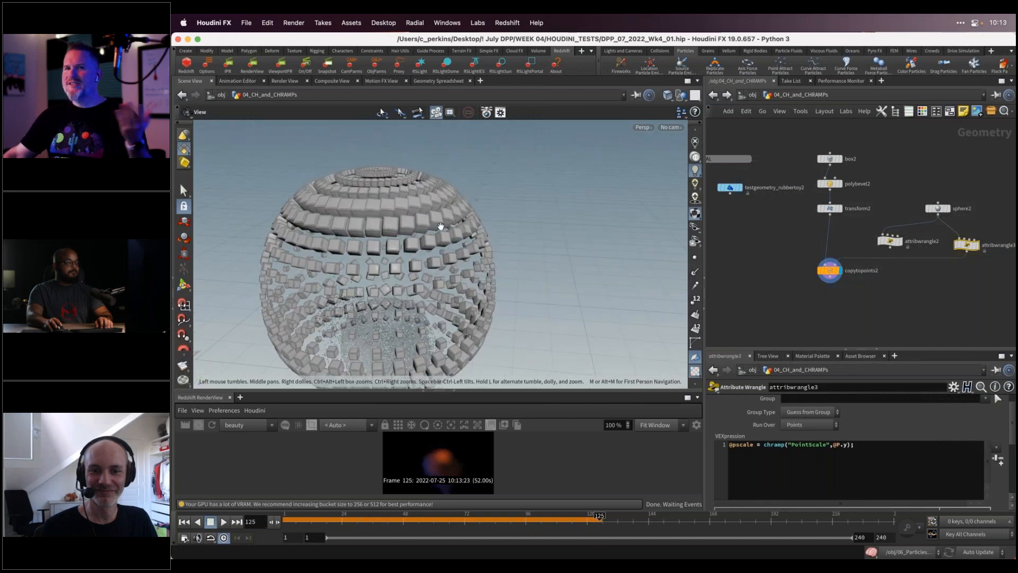
scroll(440, 226, "up", 1)
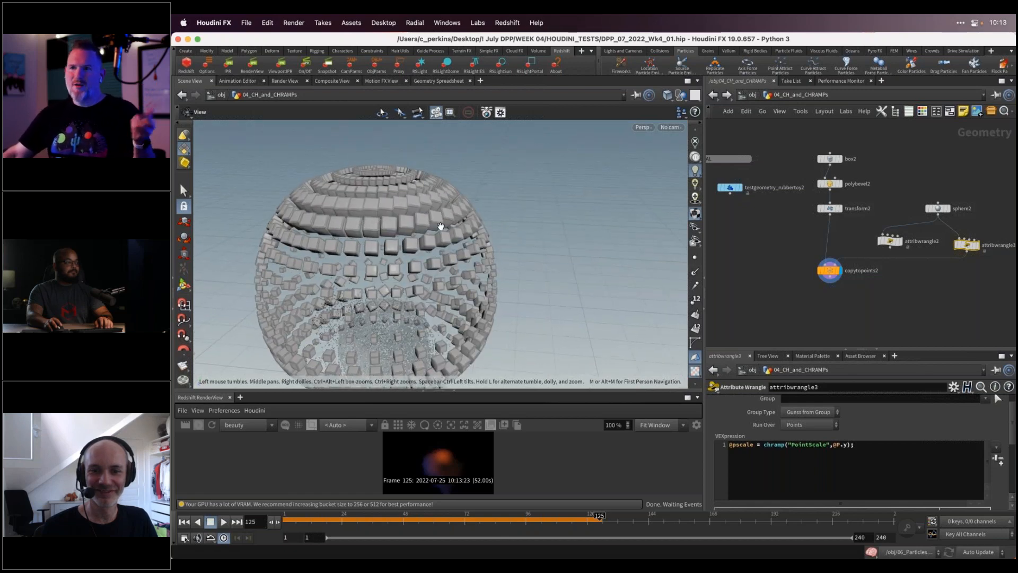